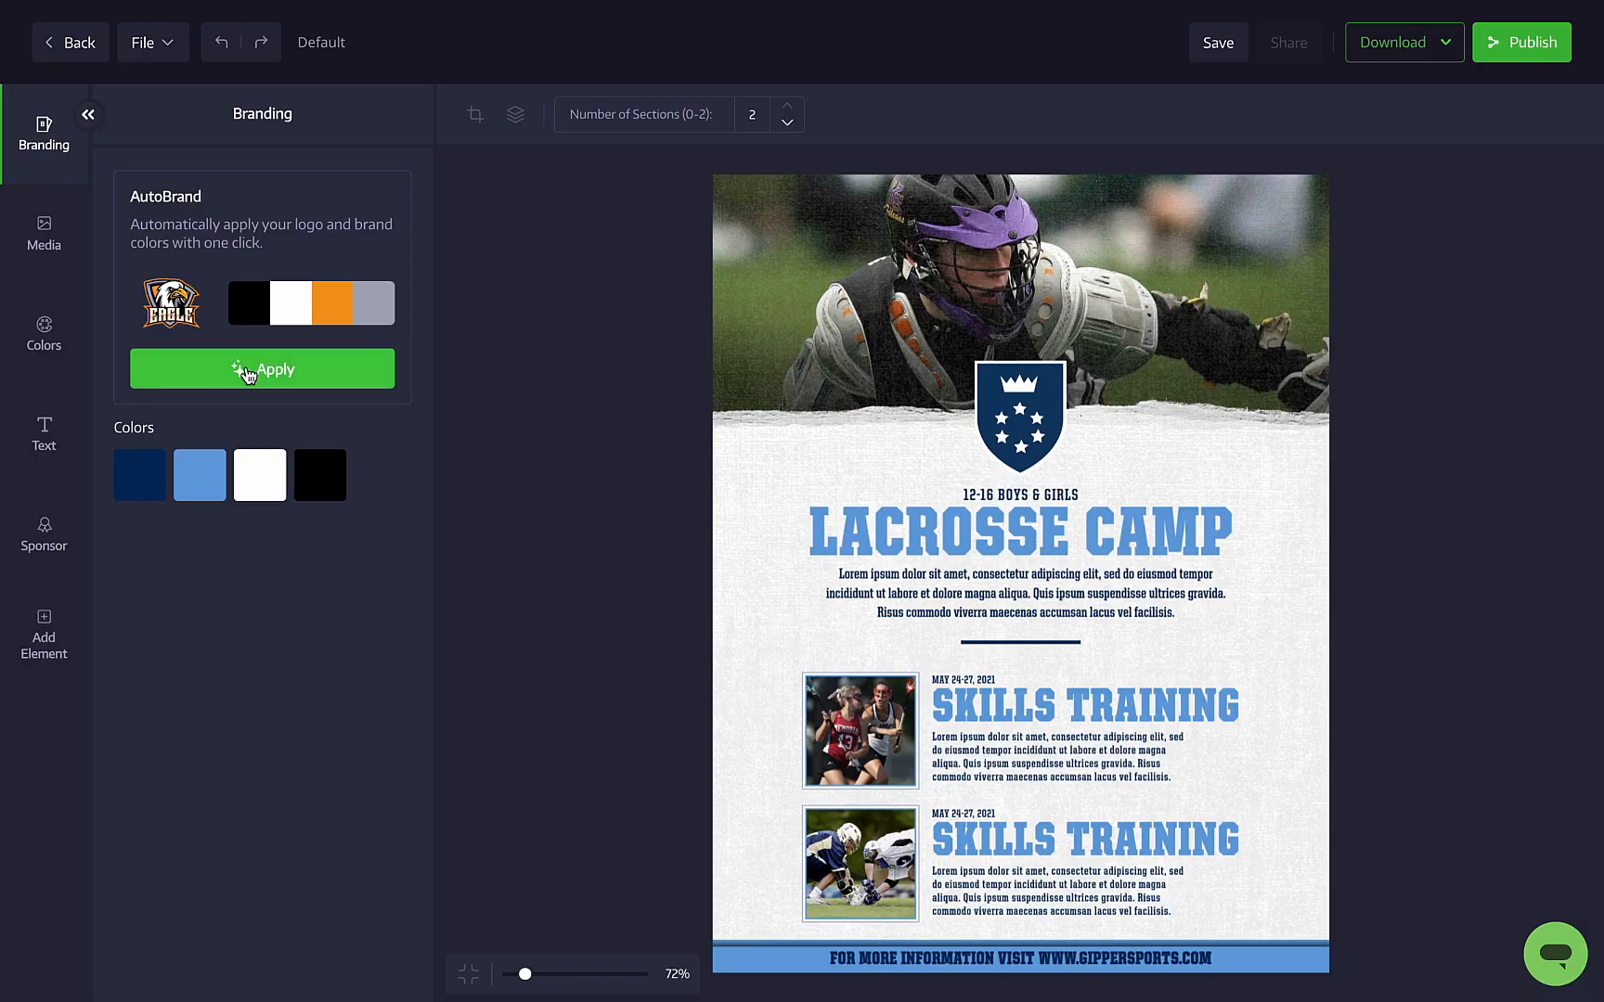
# Apply the Eagle AutoBrand logo and colors to the flyer, shuffling them until the lower background is orange with a black title
pyautogui.click(247, 373)
pyautogui.click(247, 373)
pyautogui.click(247, 373)
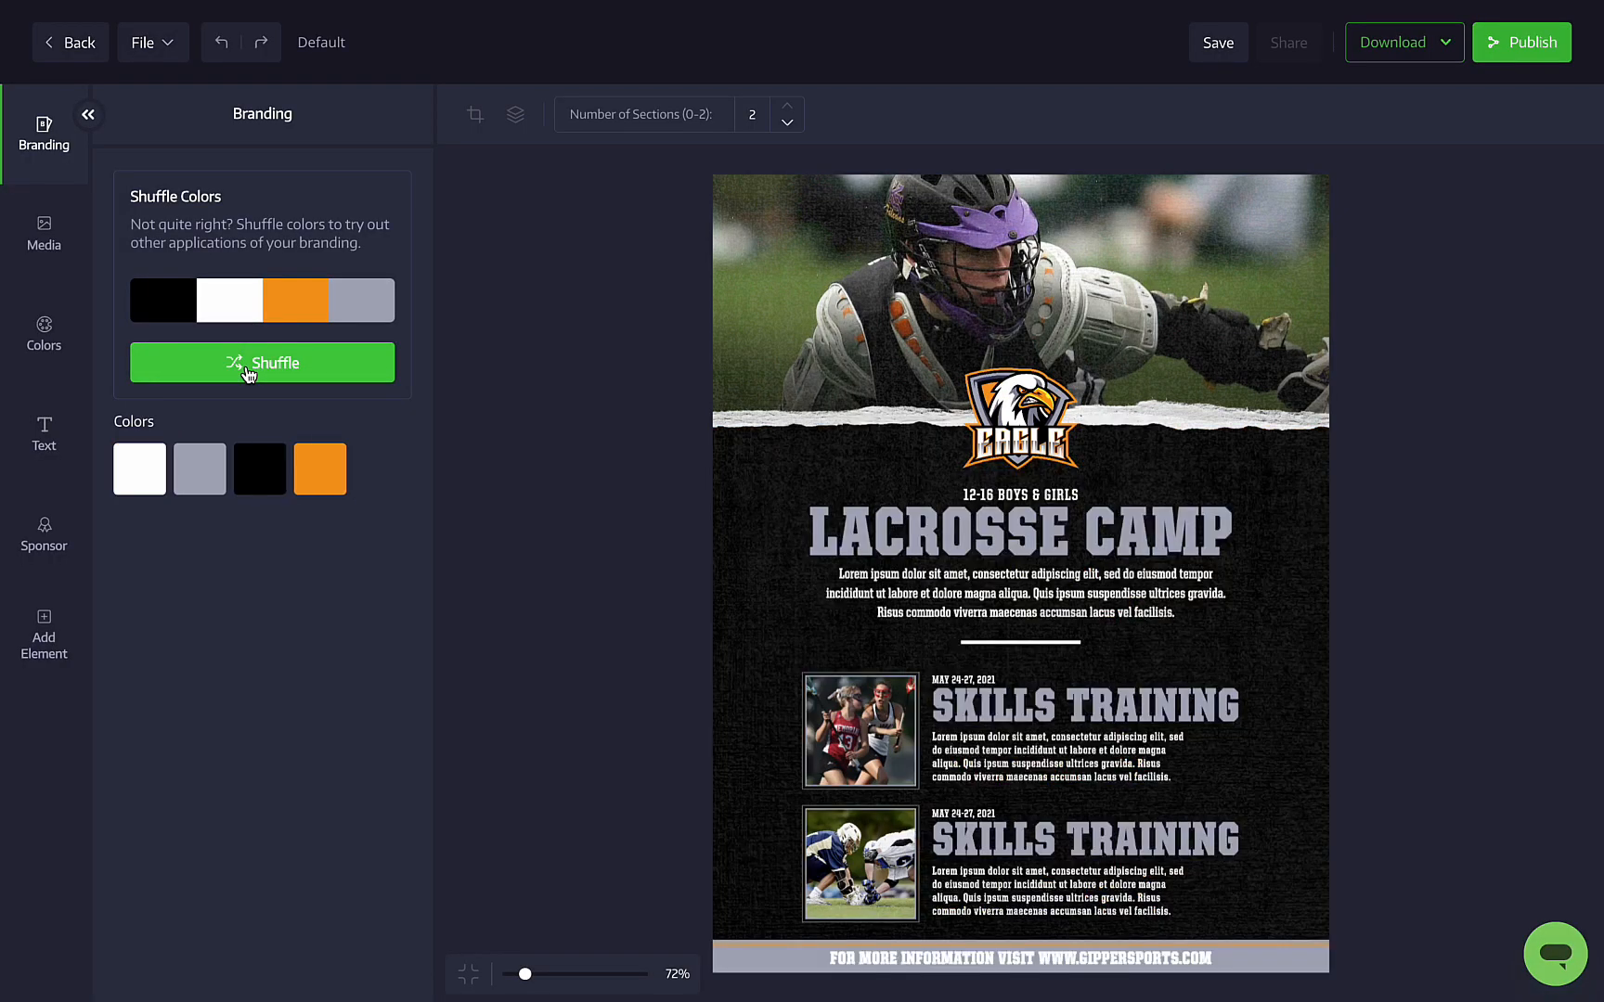
pyautogui.click(247, 373)
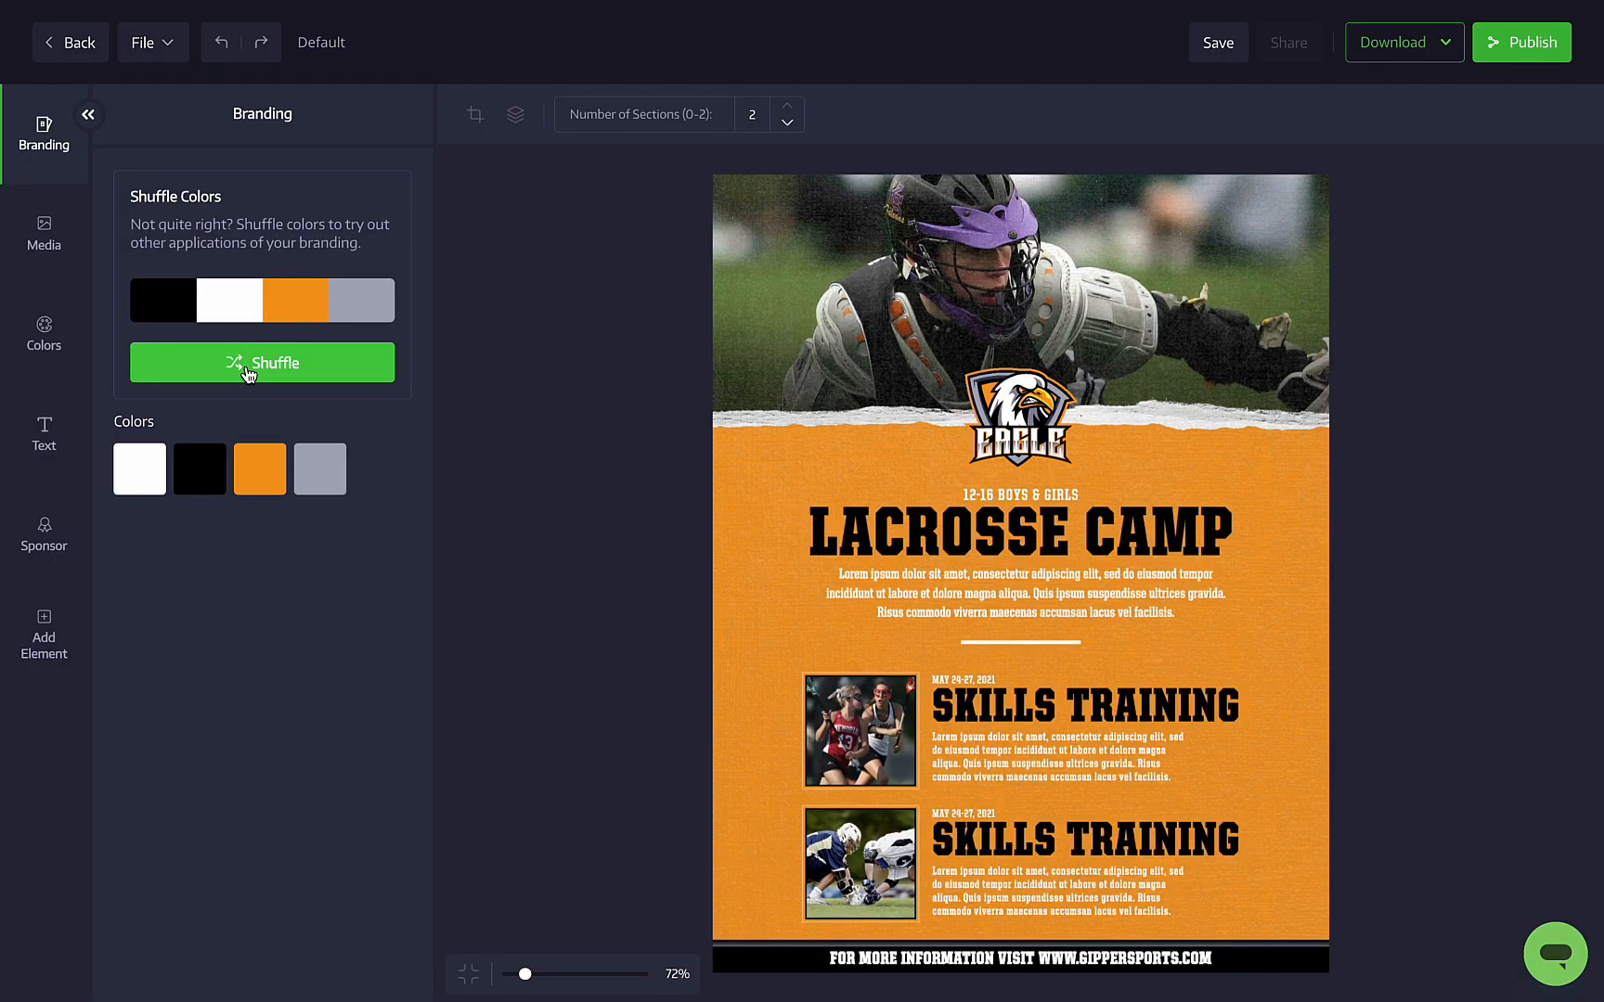
# Replace the flyer's main photo with the stock Soccer picture of a ball hitting the goal net
pyautogui.click(42, 239)
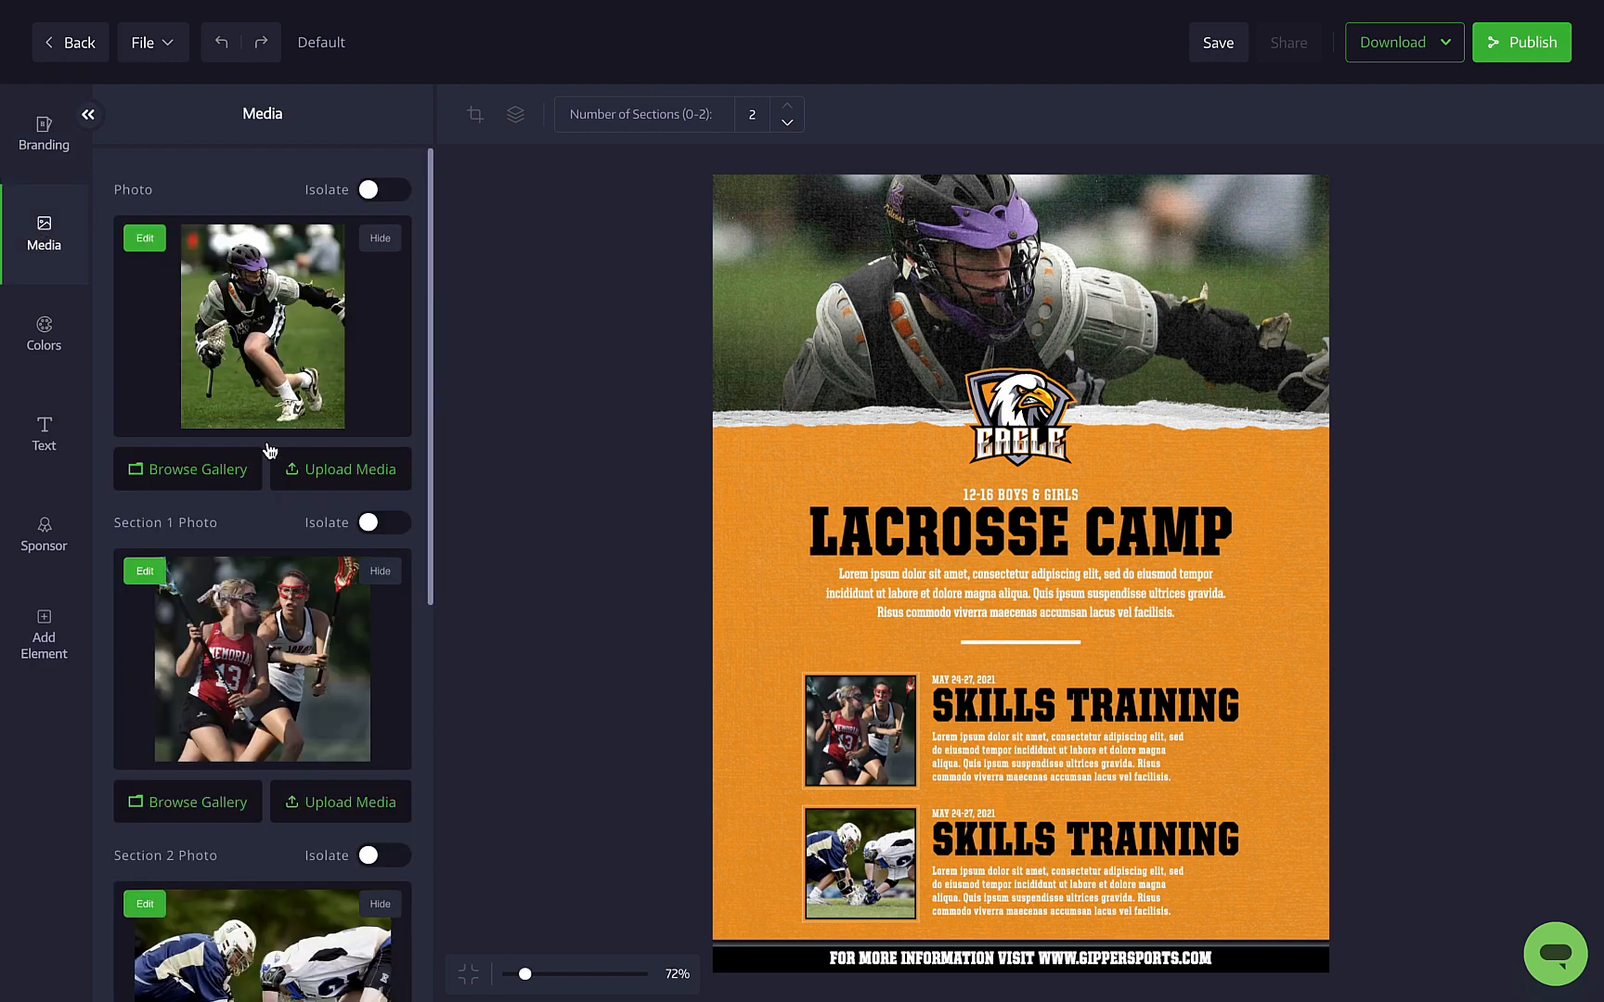
pyautogui.click(223, 469)
pyautogui.click(516, 295)
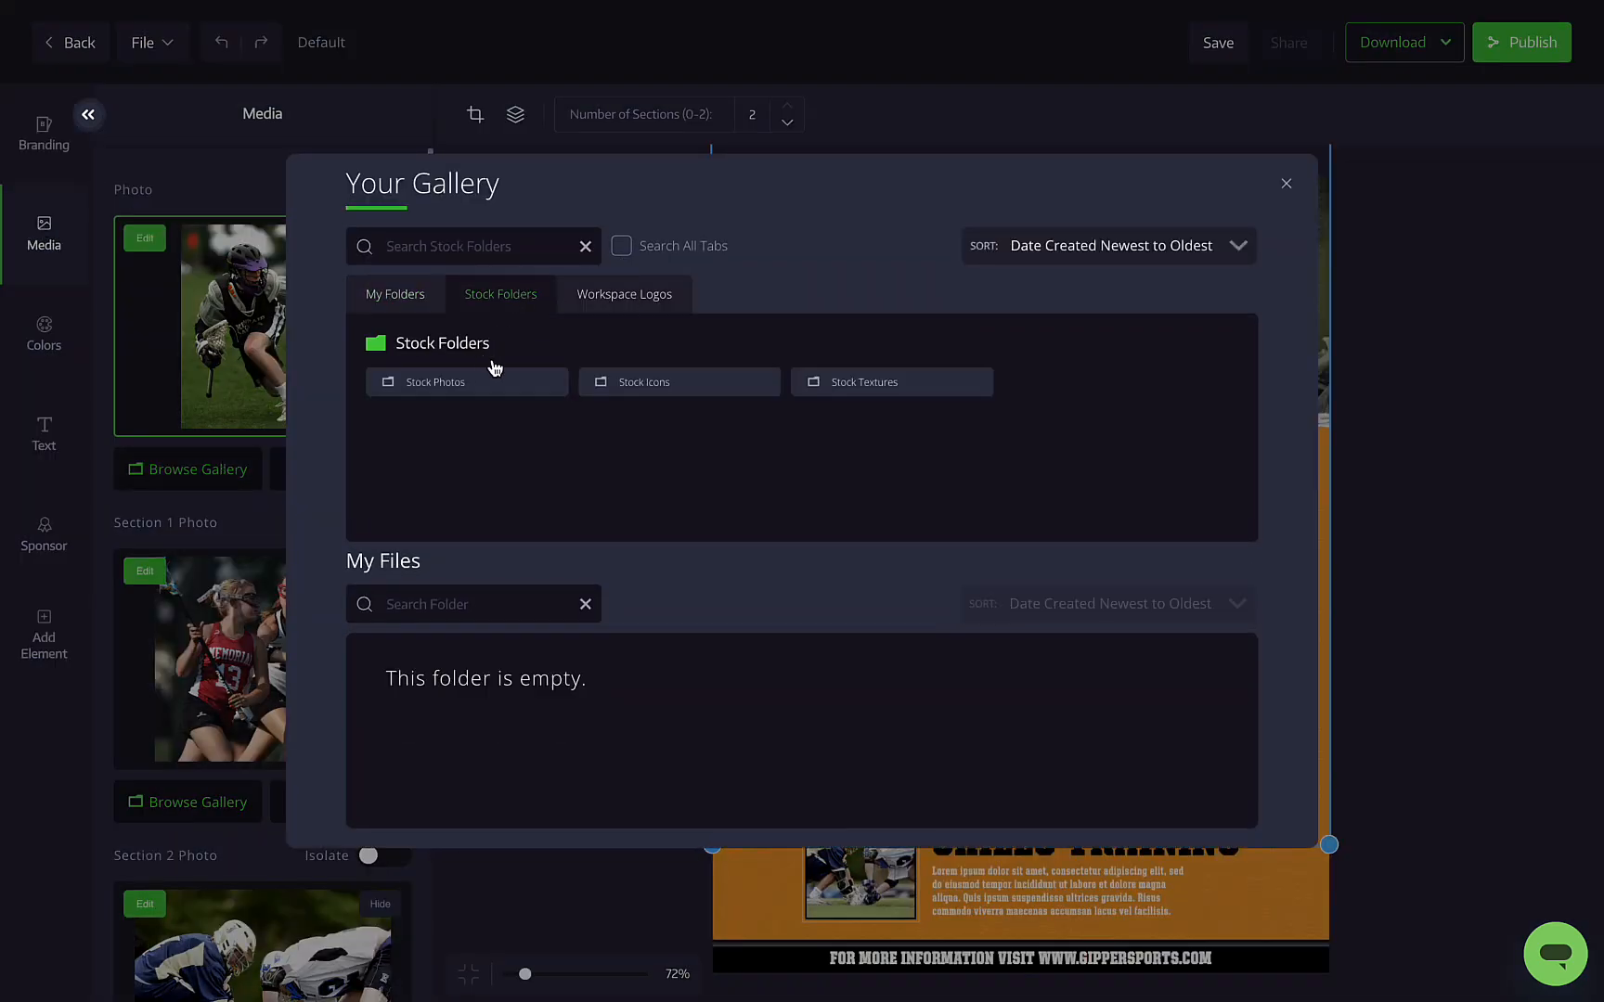
pyautogui.click(471, 389)
pyautogui.click(434, 464)
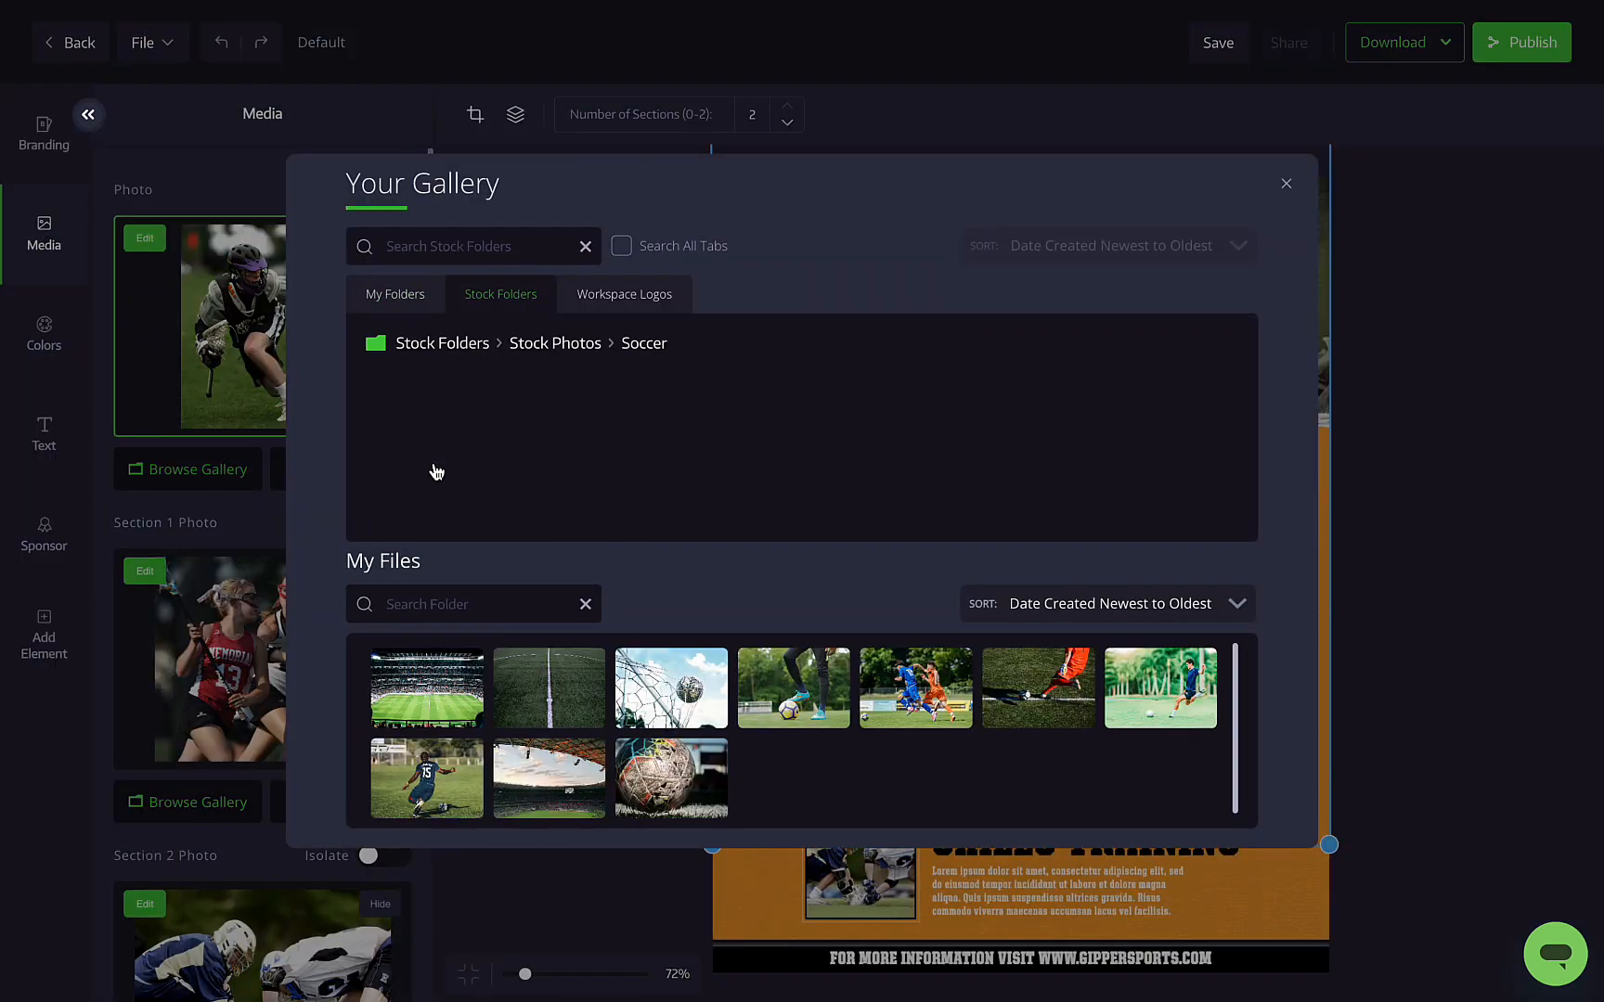
pyautogui.click(691, 702)
# Replace the Section 1 photo with the soccer player in red and the Section 2 photo with the girl in the orange kit
pyautogui.scroll(-1, 280, 691)
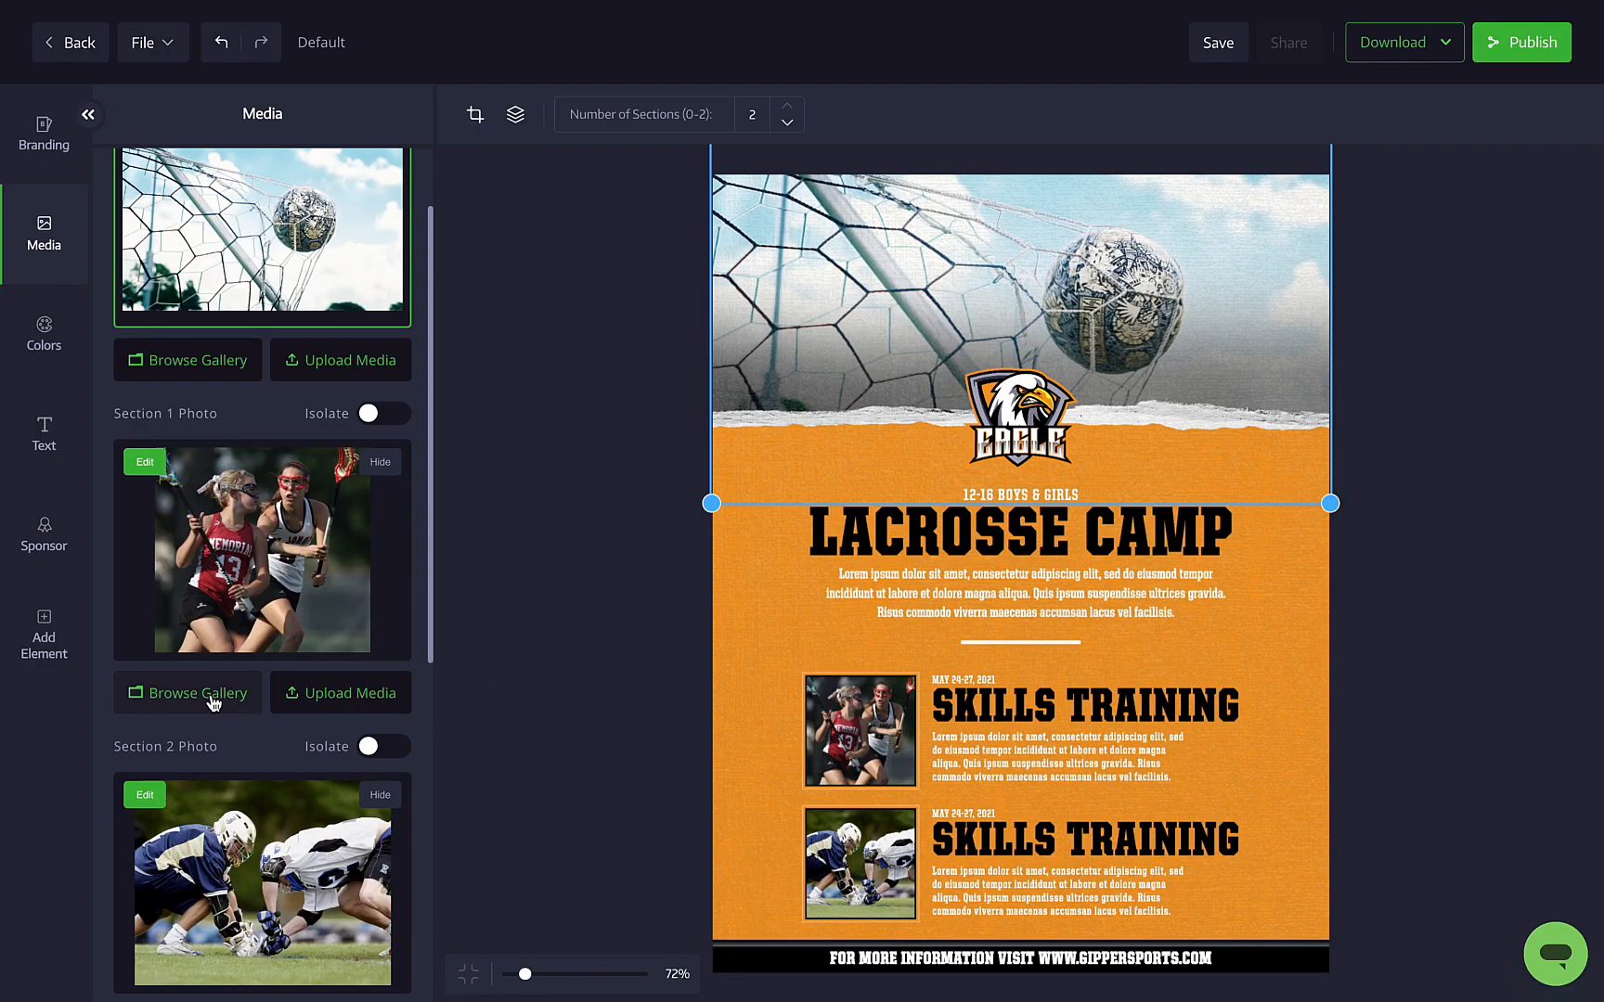
pyautogui.click(212, 697)
pyautogui.click(408, 694)
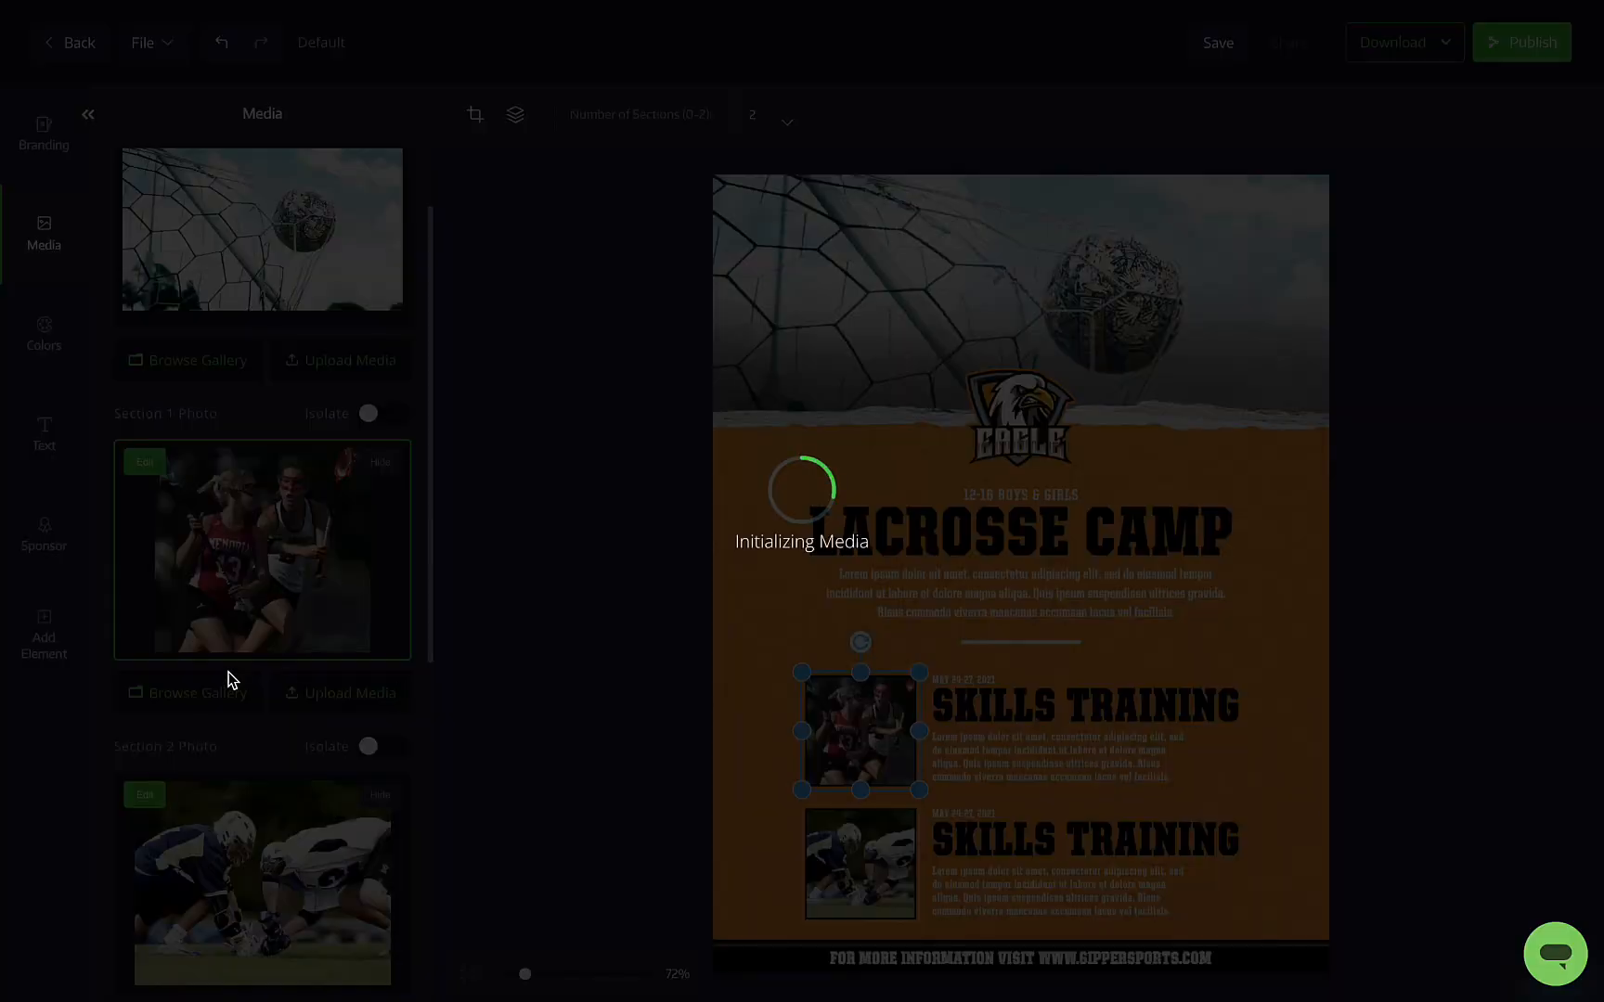
pyautogui.scroll(-3, 219, 724)
pyautogui.click(208, 748)
pyautogui.click(567, 736)
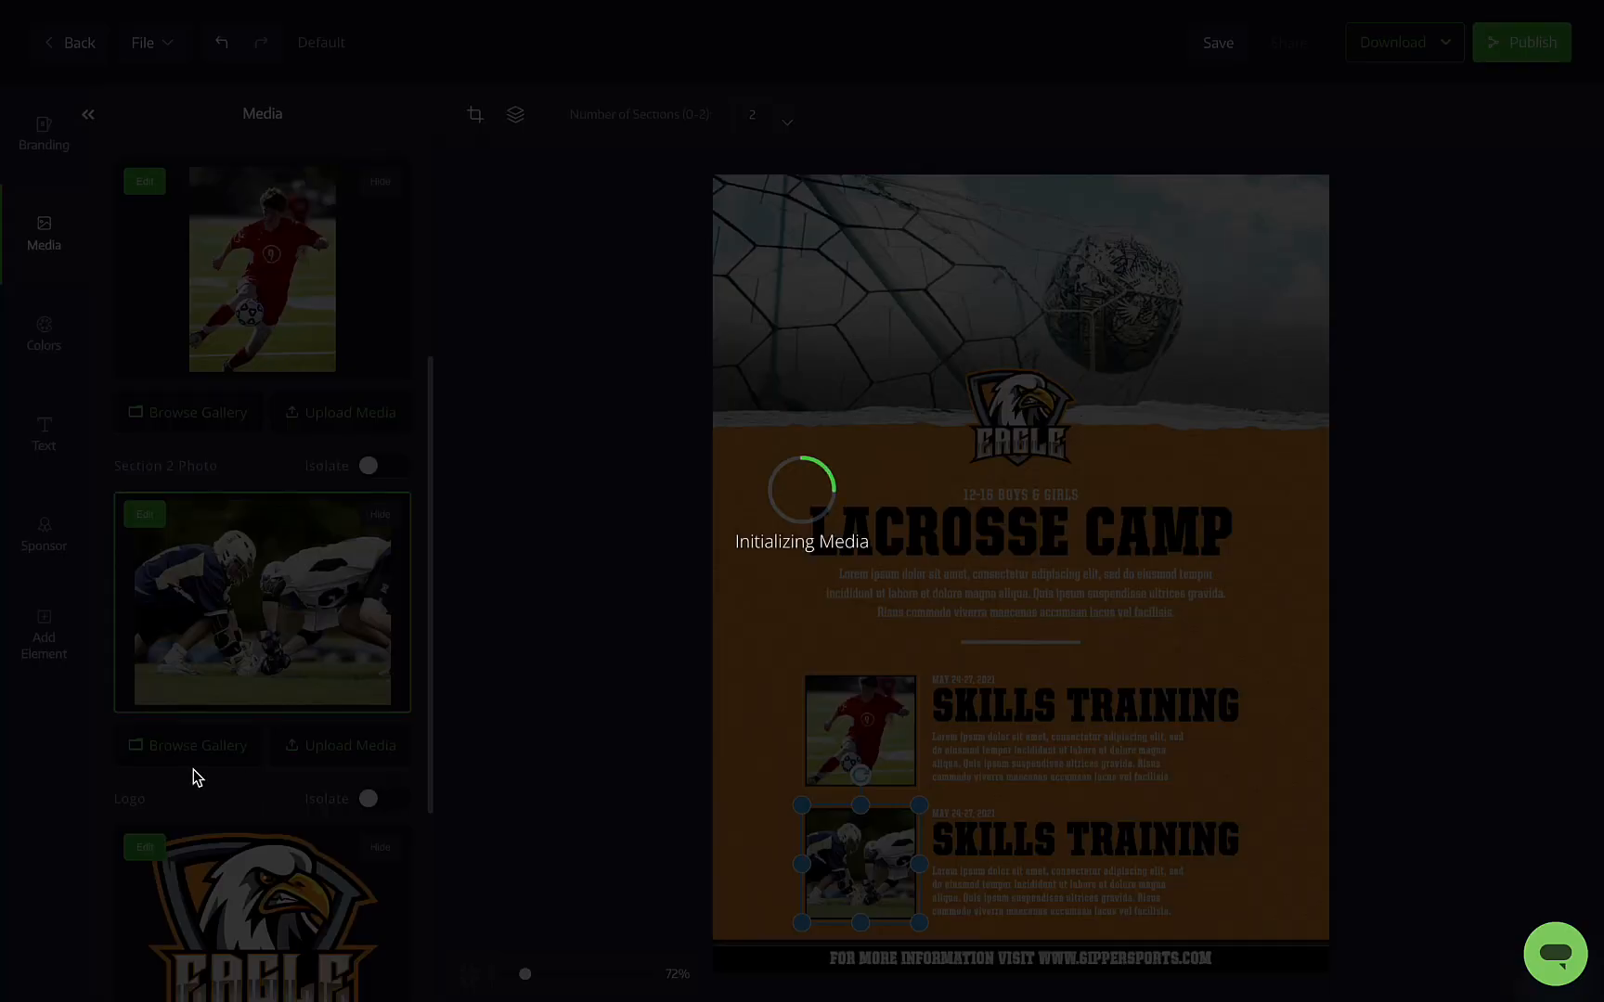
pyautogui.scroll(-3, 394, 734)
pyautogui.scroll(2, 332, 622)
pyautogui.scroll(5, 332, 622)
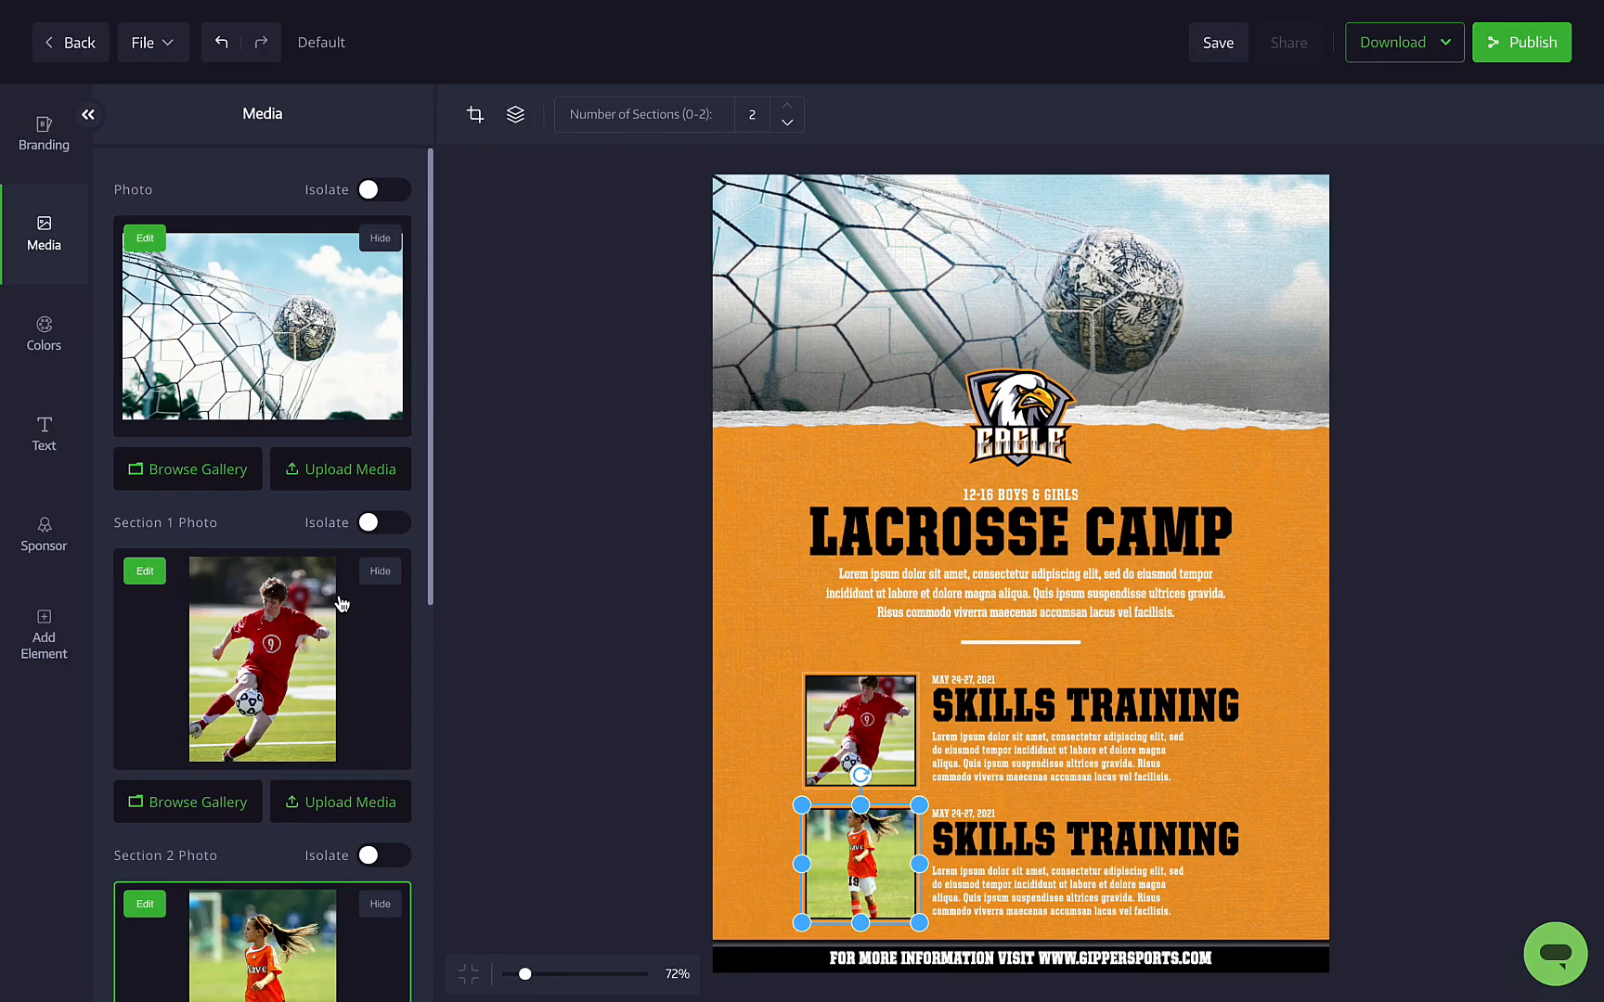
# Change the flyer's title text to "SOCCER CAMPS"
pyautogui.click(49, 438)
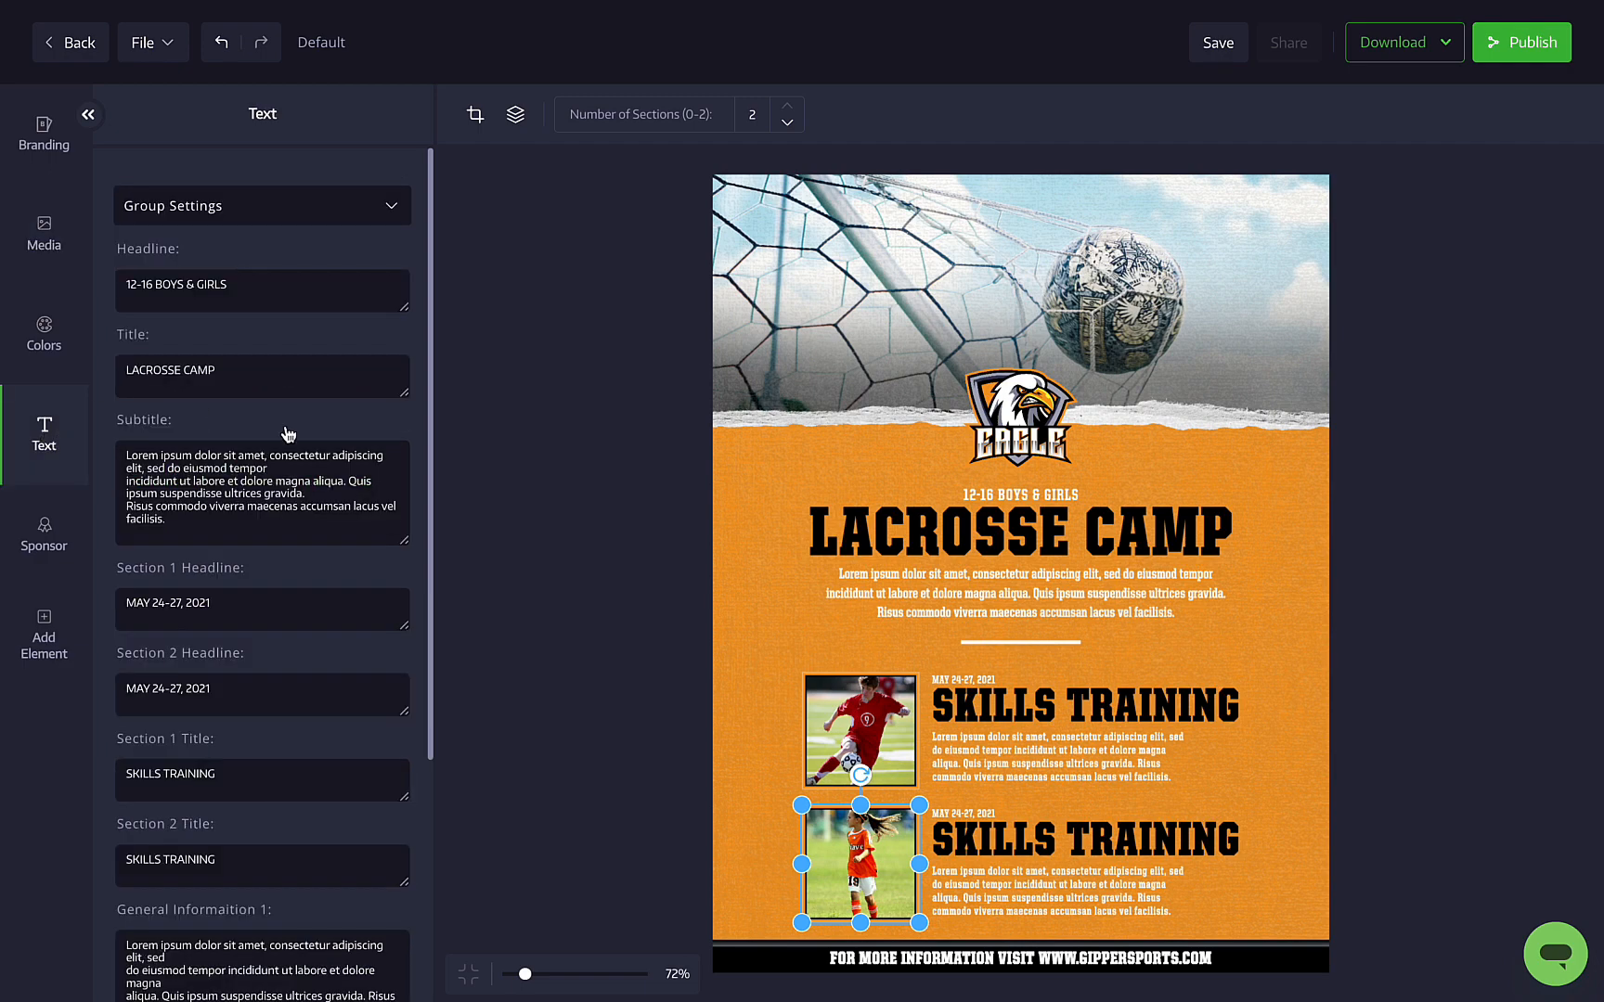
pyautogui.click(797, 516)
pyautogui.write('SOCCER CAMPS')
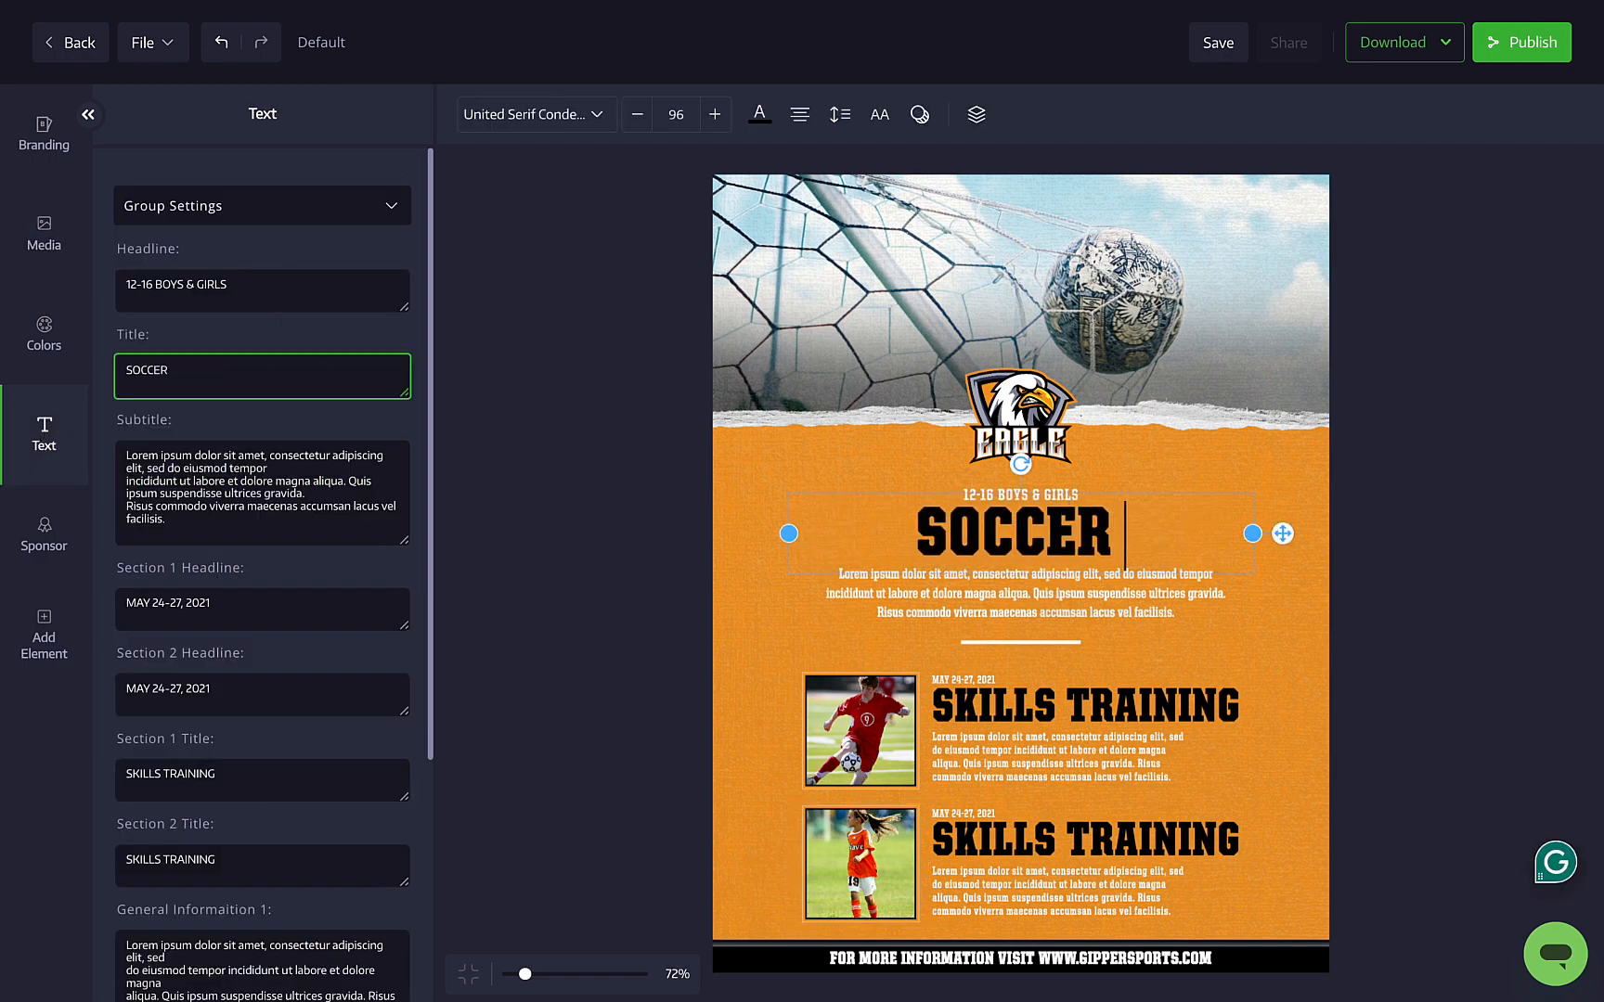
# Set the subtitle to "Join Gipper High School for specialized soccer camps and clinics this summer! We're excited to offer training programs for boys and girls 12-16."
pyautogui.click(1016, 592)
pyautogui.write('Join Gipper High School for s')
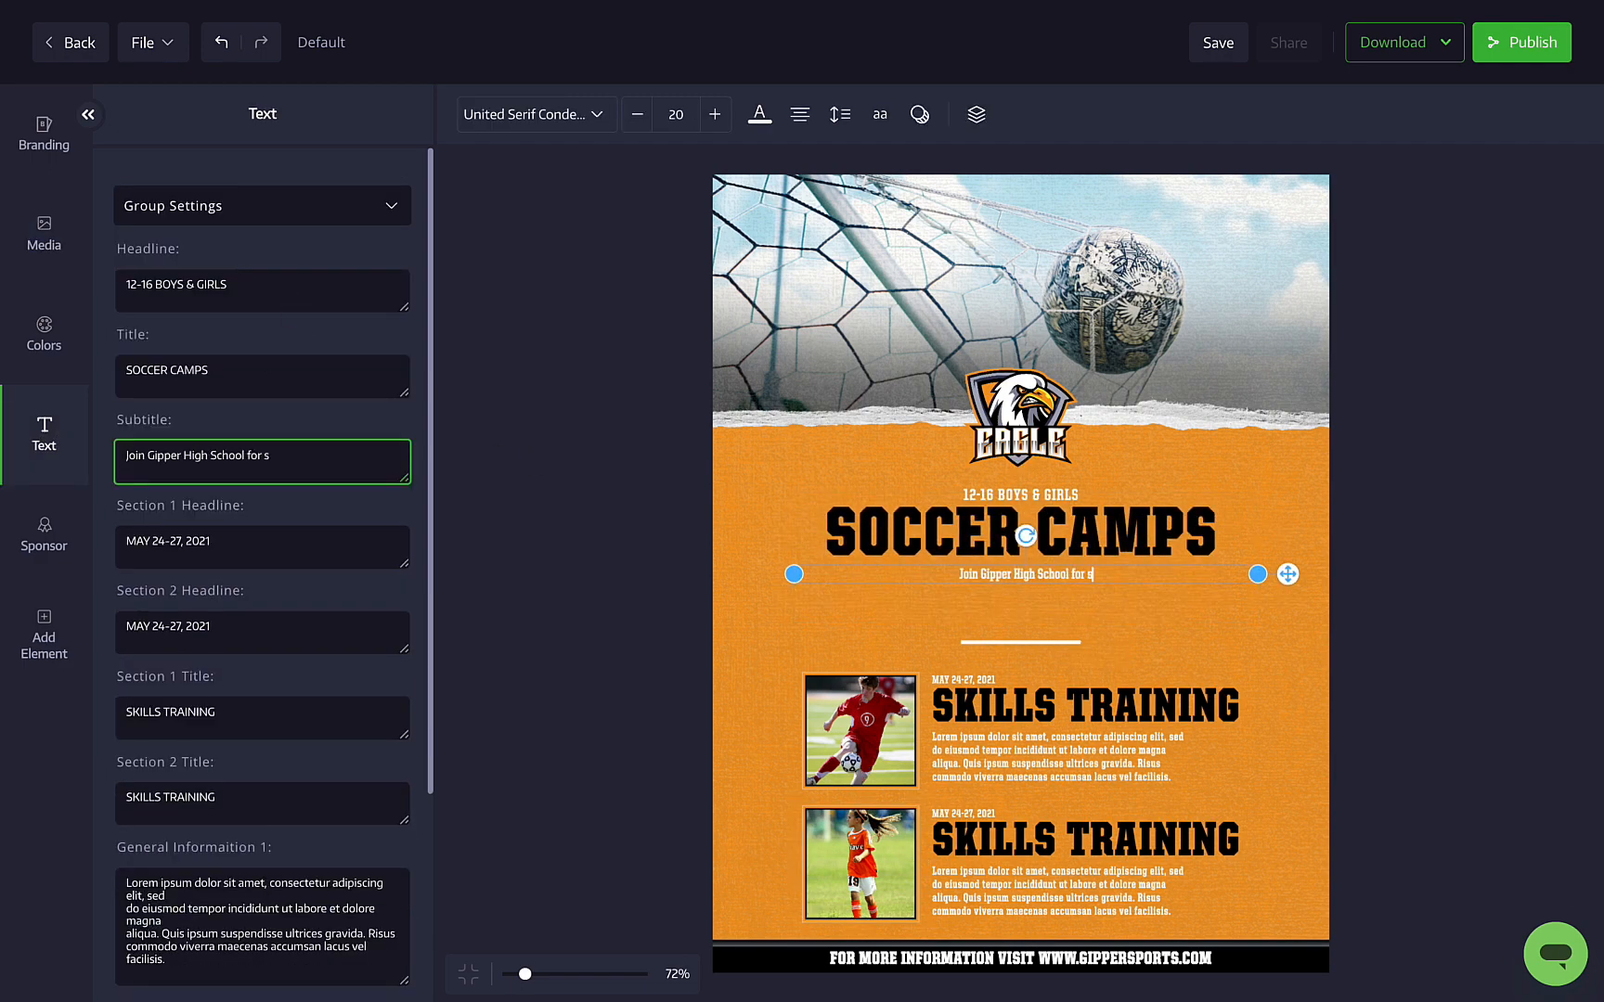
pyautogui.write('pecialized soccer camps and clim')
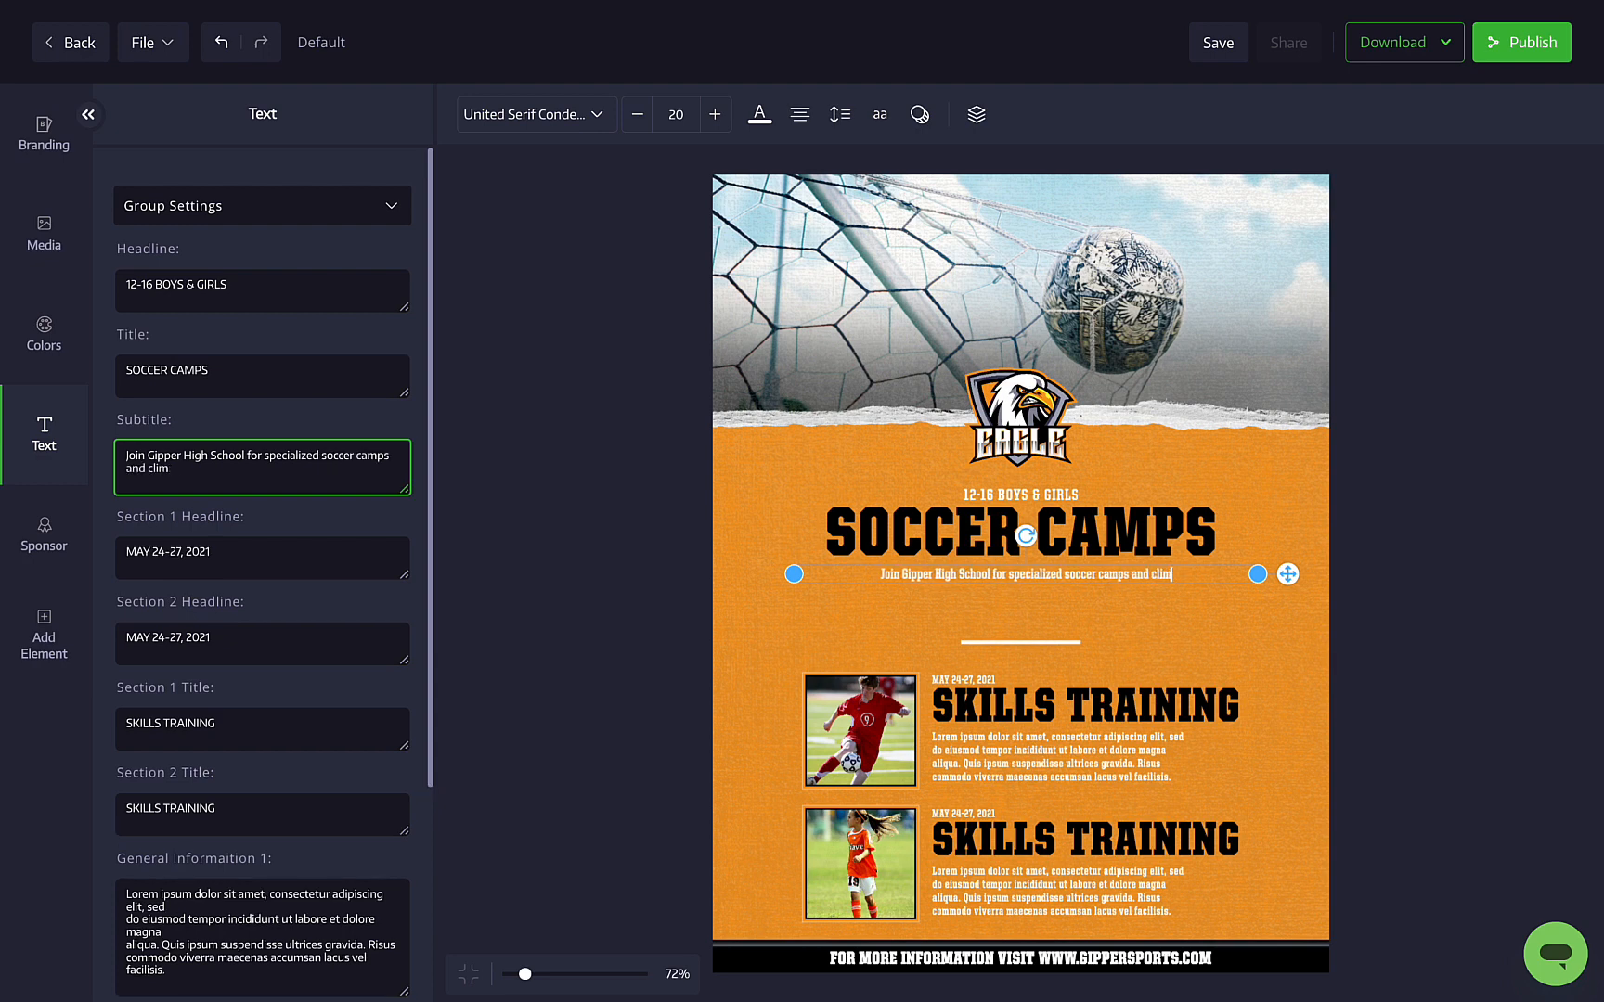
pyautogui.press('BackSpace')
pyautogui.write("nics this summer! We're excited to offer t")
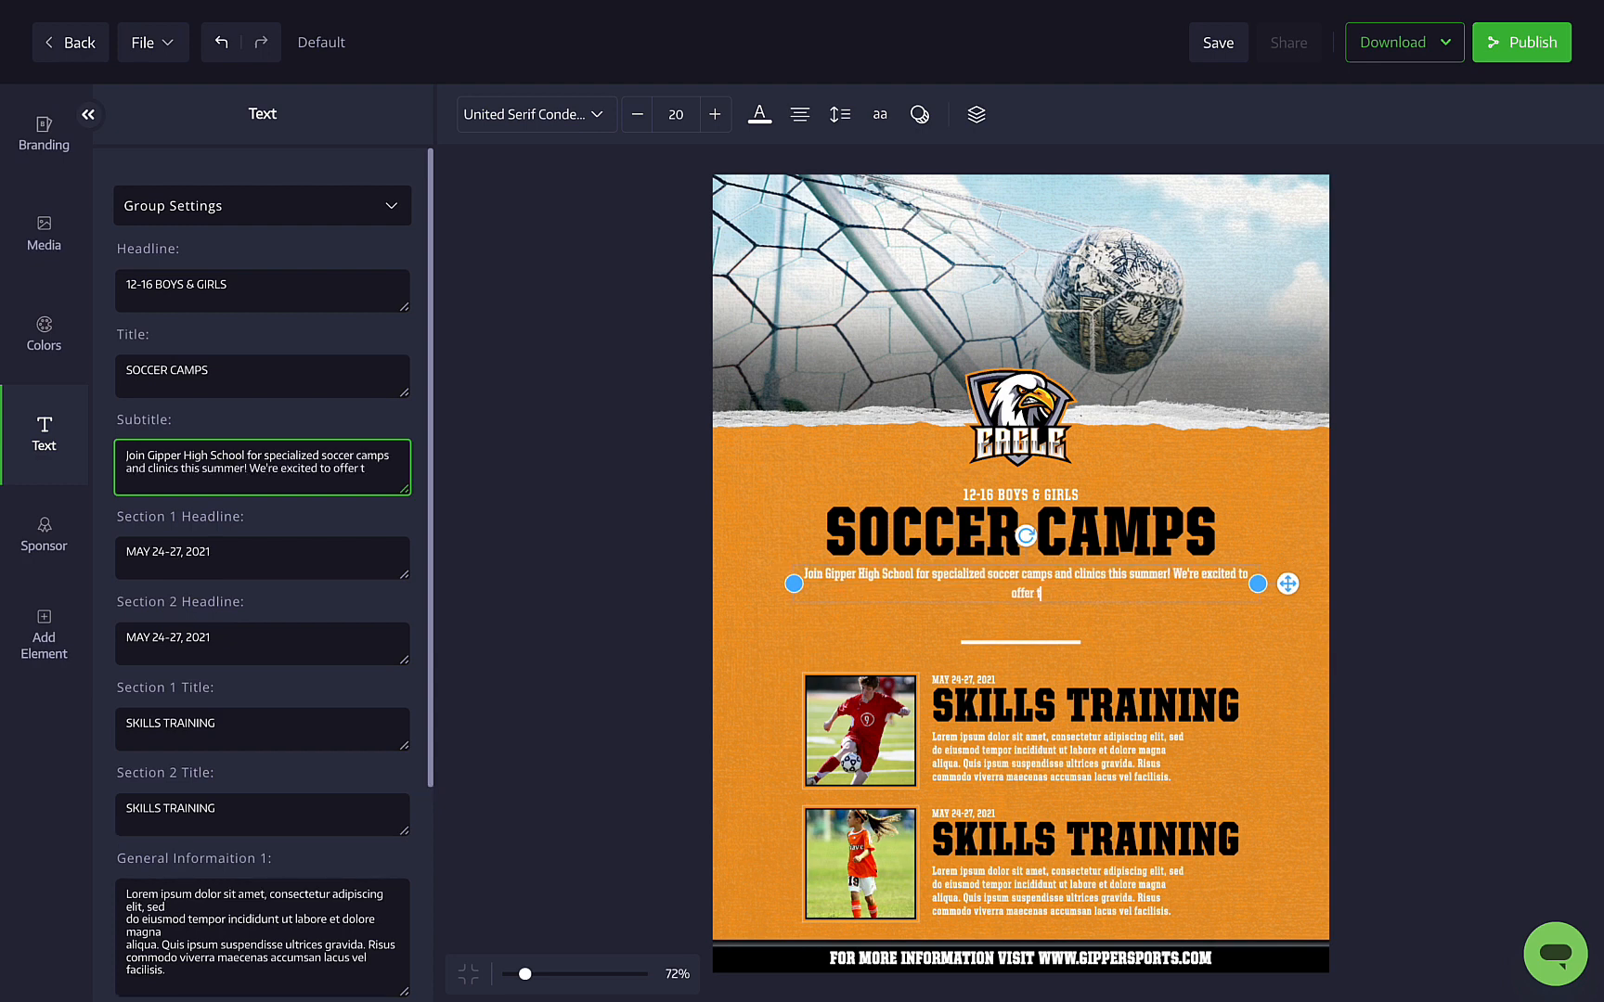
pyautogui.write('raining programs for boys and girls 12')
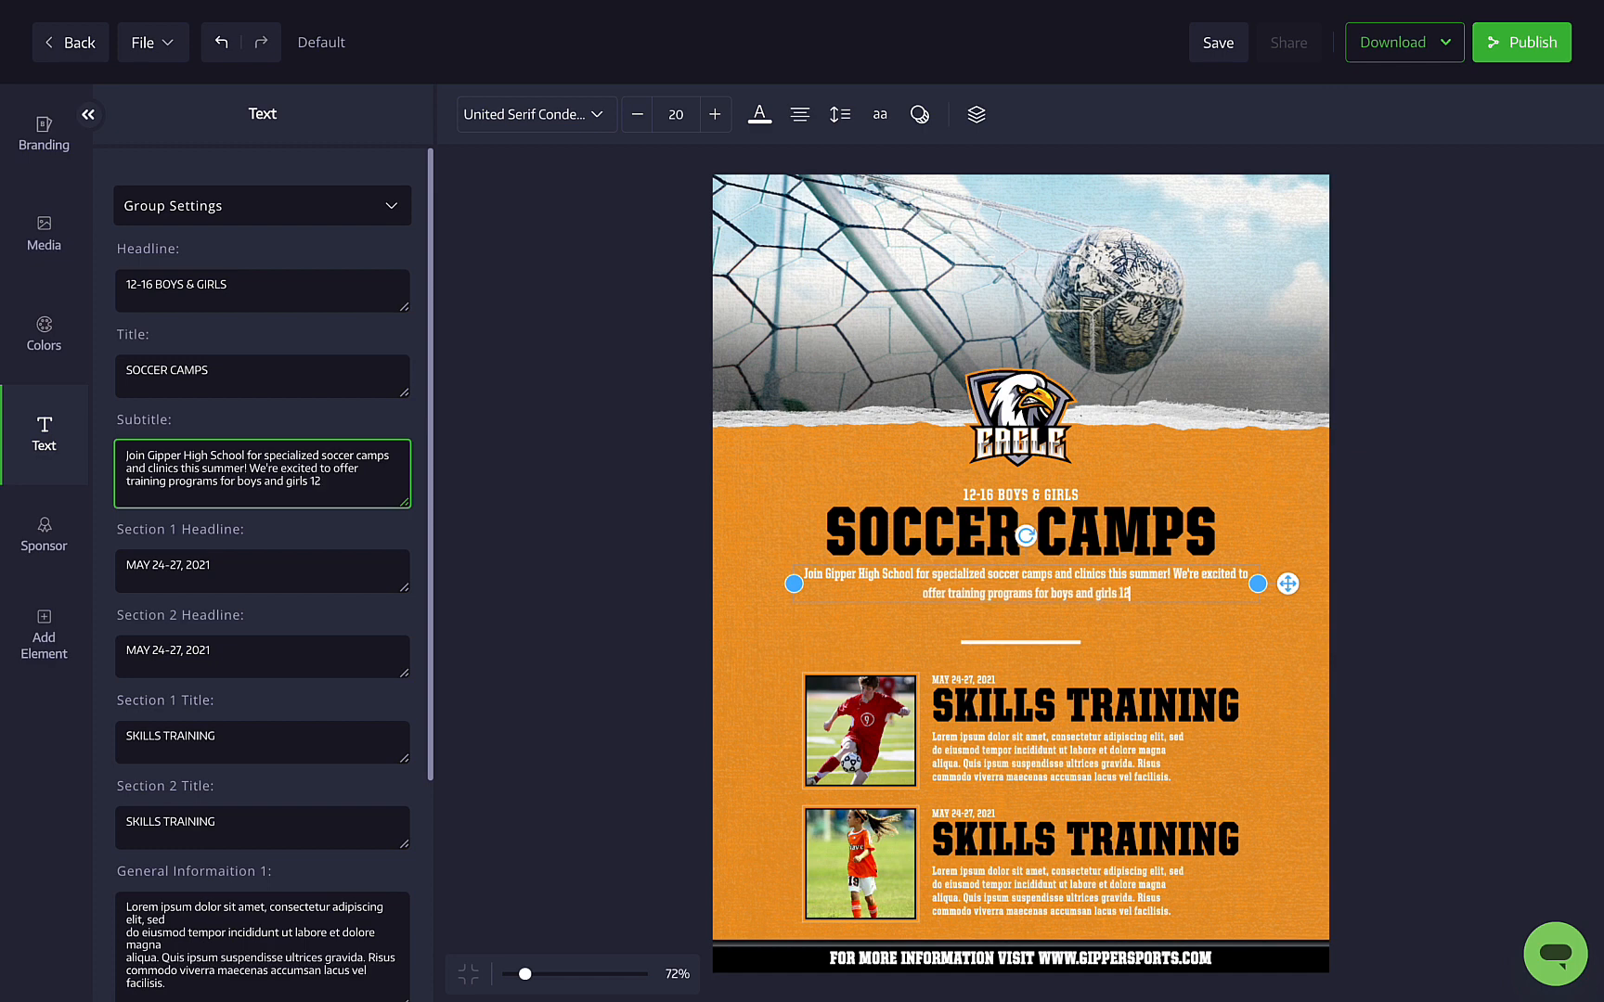
pyautogui.write('-16.')
# Set both the Section 1 and Section 2 headlines to "JUNE 10-21"
pyautogui.scroll(-1, 261, 546)
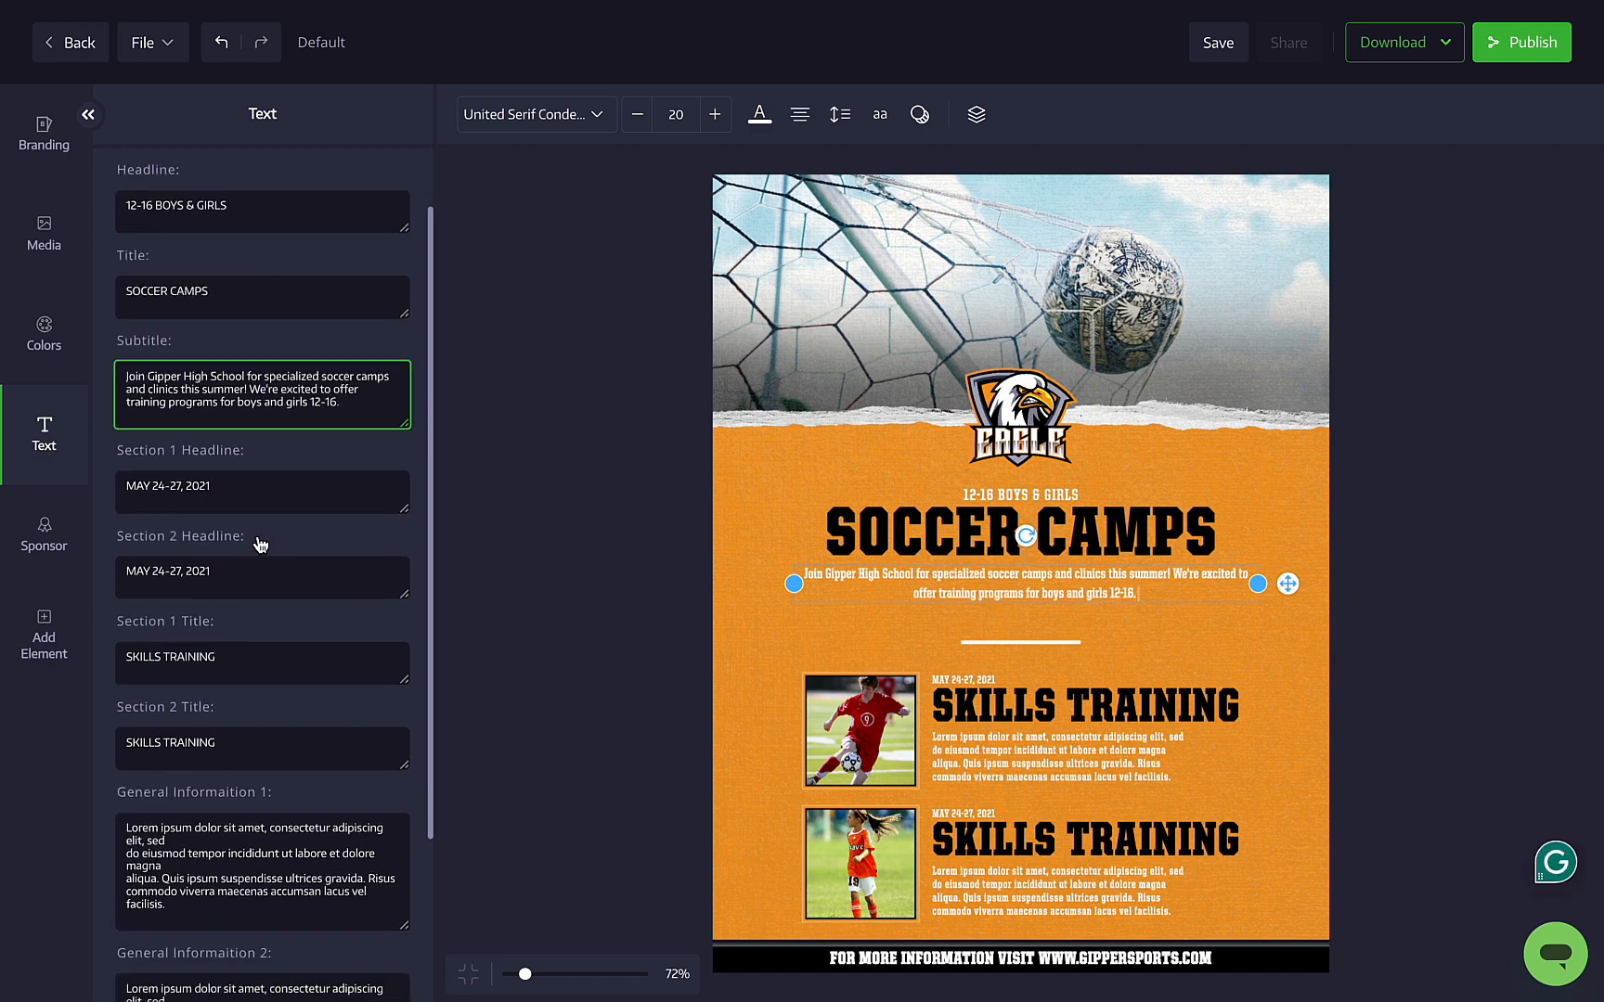
pyautogui.tripleClick(119, 506)
pyautogui.write('JUNE')
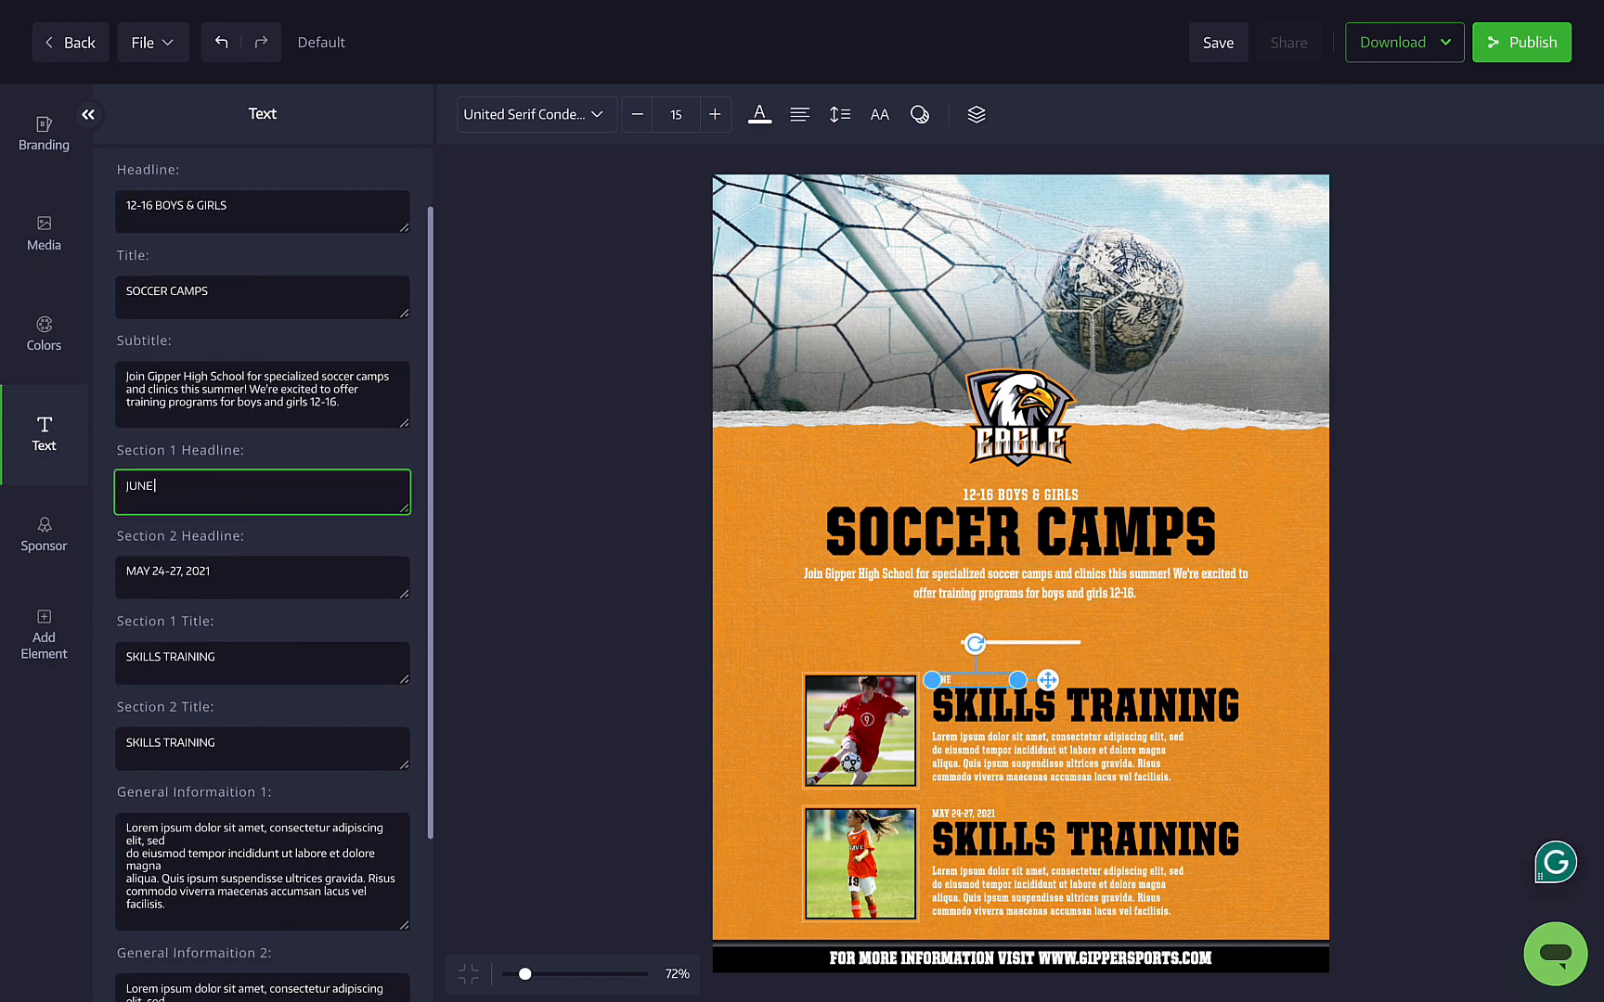
pyautogui.tripleClick(143, 492)
pyautogui.hotkey('ctrl', 'c')
pyautogui.tripleClick(168, 575)
pyautogui.hotkey('ctrl', 'v')
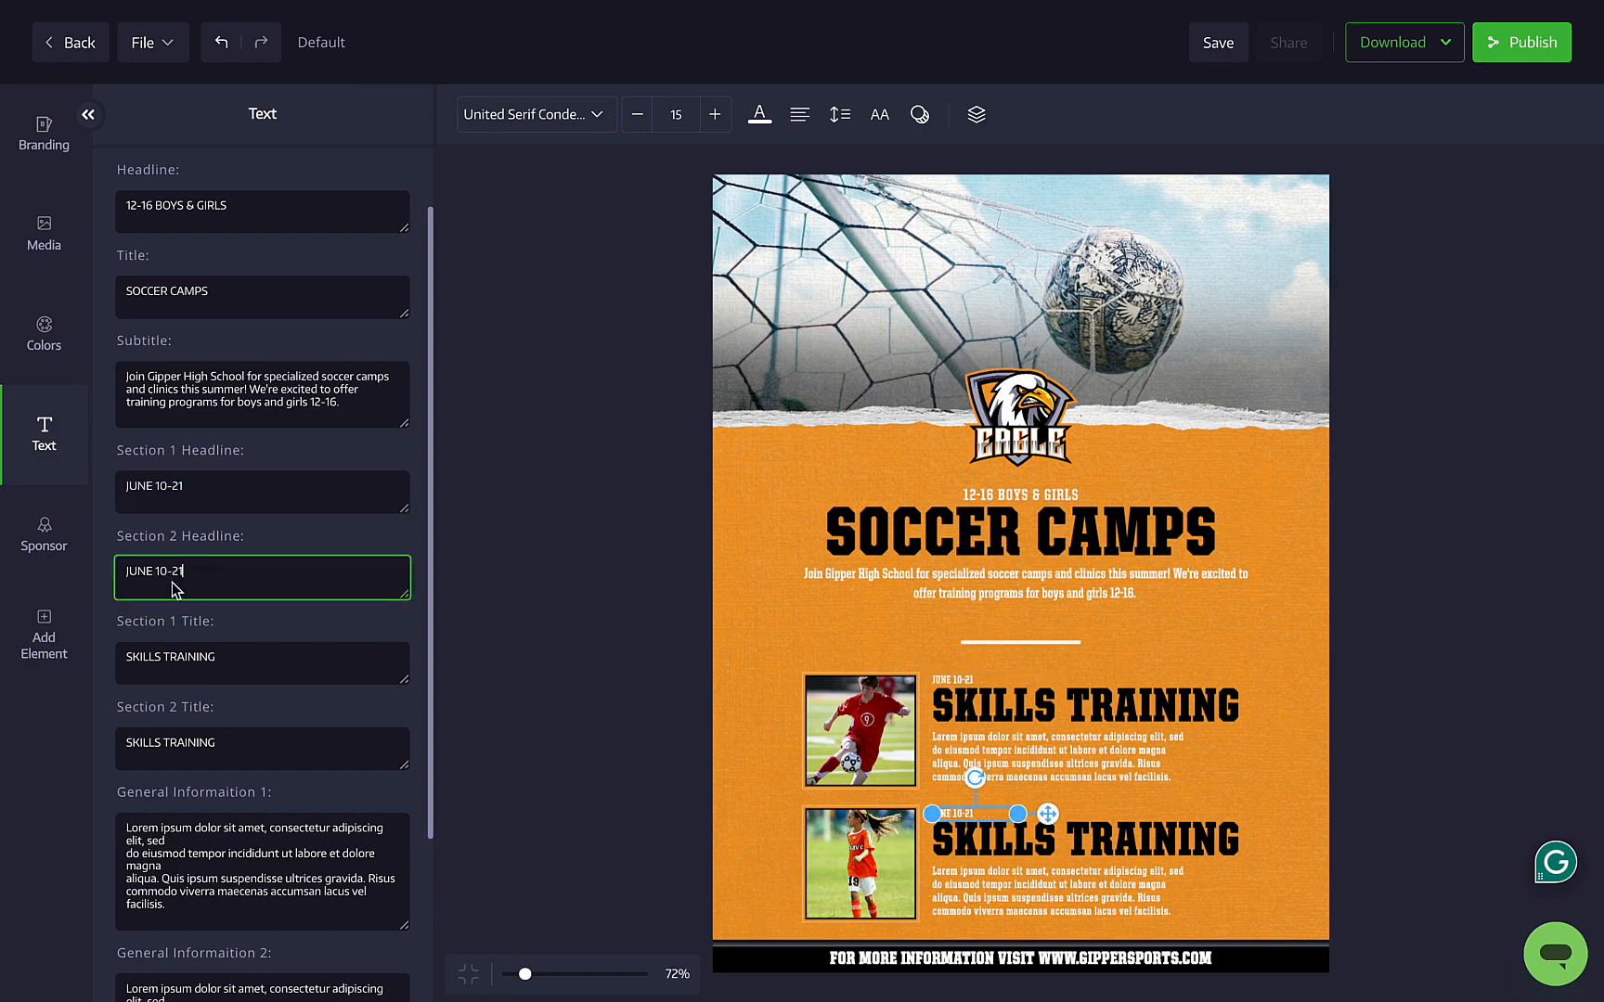
# Change the Section 1 title to "SKILLS & CONDITIONING TRAINING"
pyautogui.scroll(-3, 271, 667)
pyautogui.click(162, 440)
pyautogui.write('& CONDITIONING')
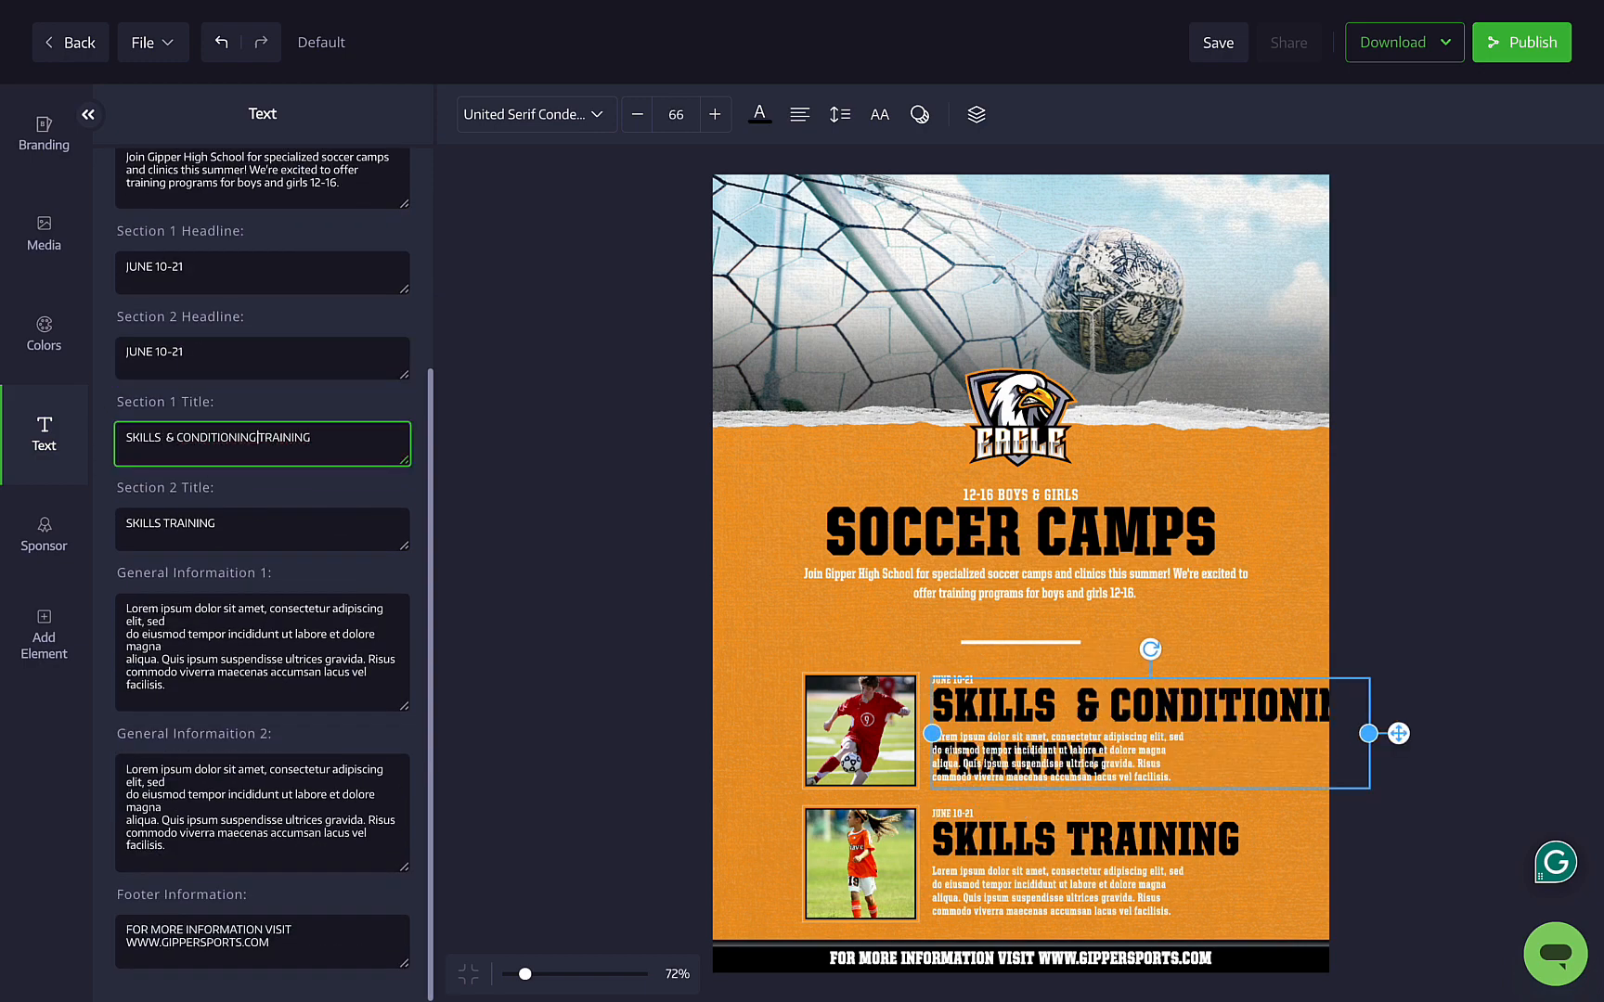
# Reduce the Section 1 title's font size to 36 and move it slightly down, clear of its date headline
pyautogui.click(637, 114)
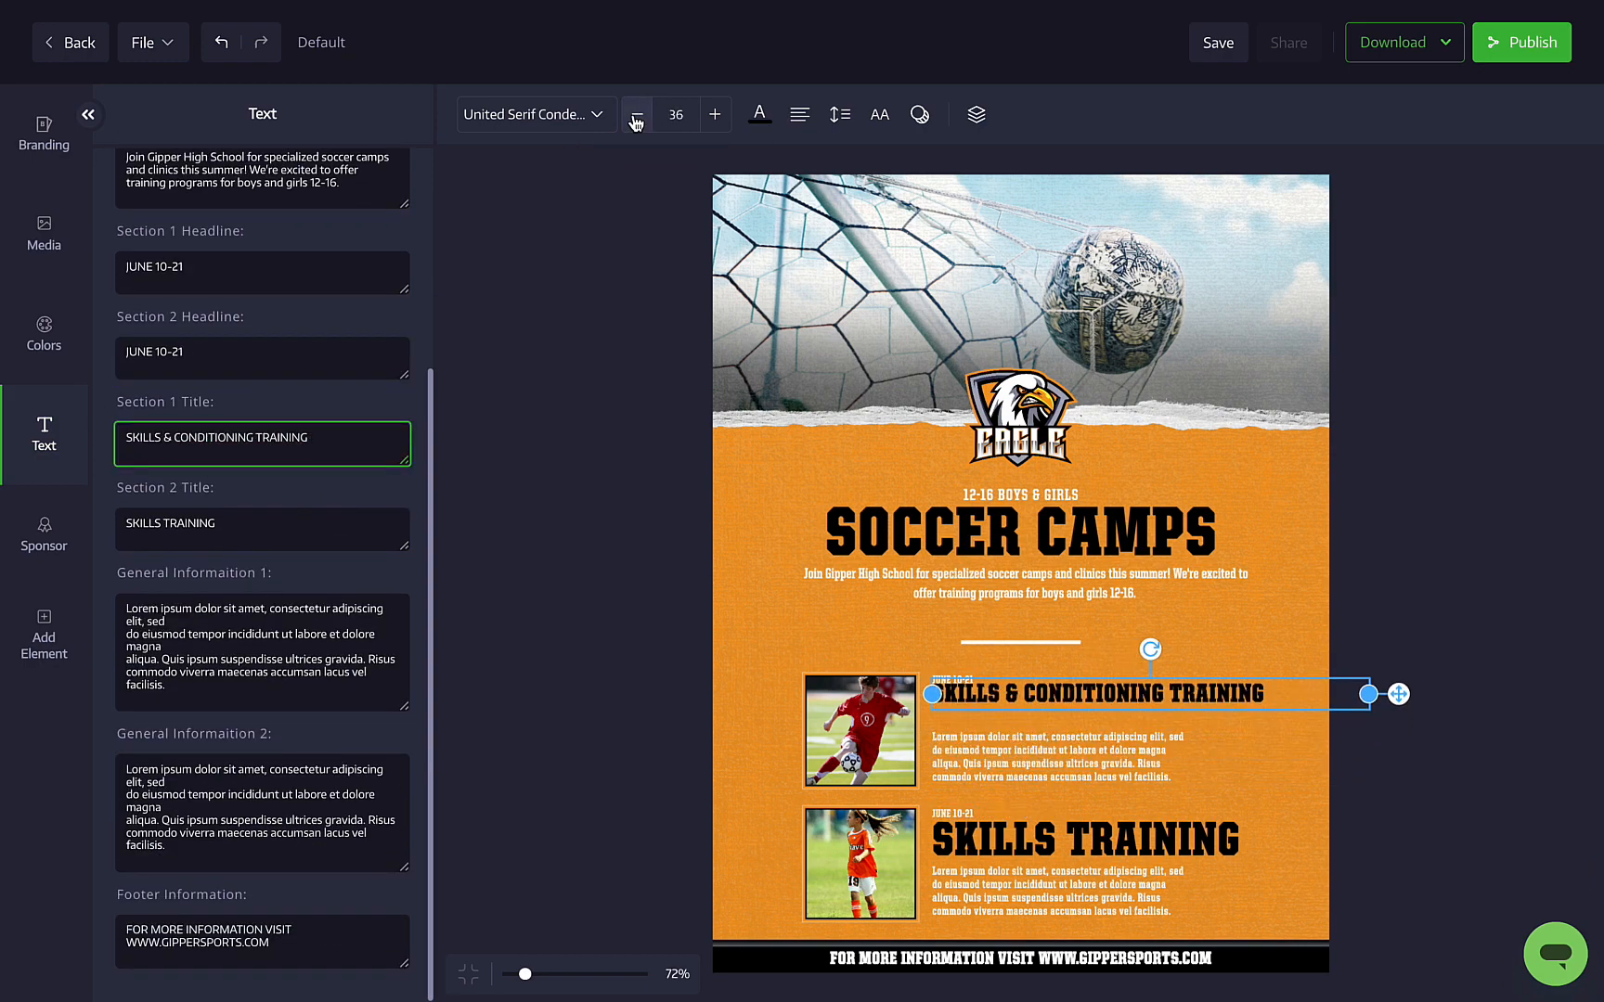
pyautogui.click(1085, 724)
pyautogui.click(1085, 701)
pyautogui.moveTo(1399, 694); pyautogui.dragTo(1400, 702)
# Nudge the Section 1 description up and rewrite it, starting "Available to all ages 12-16. Camp includes specific soccer skills"
pyautogui.click(1084, 738)
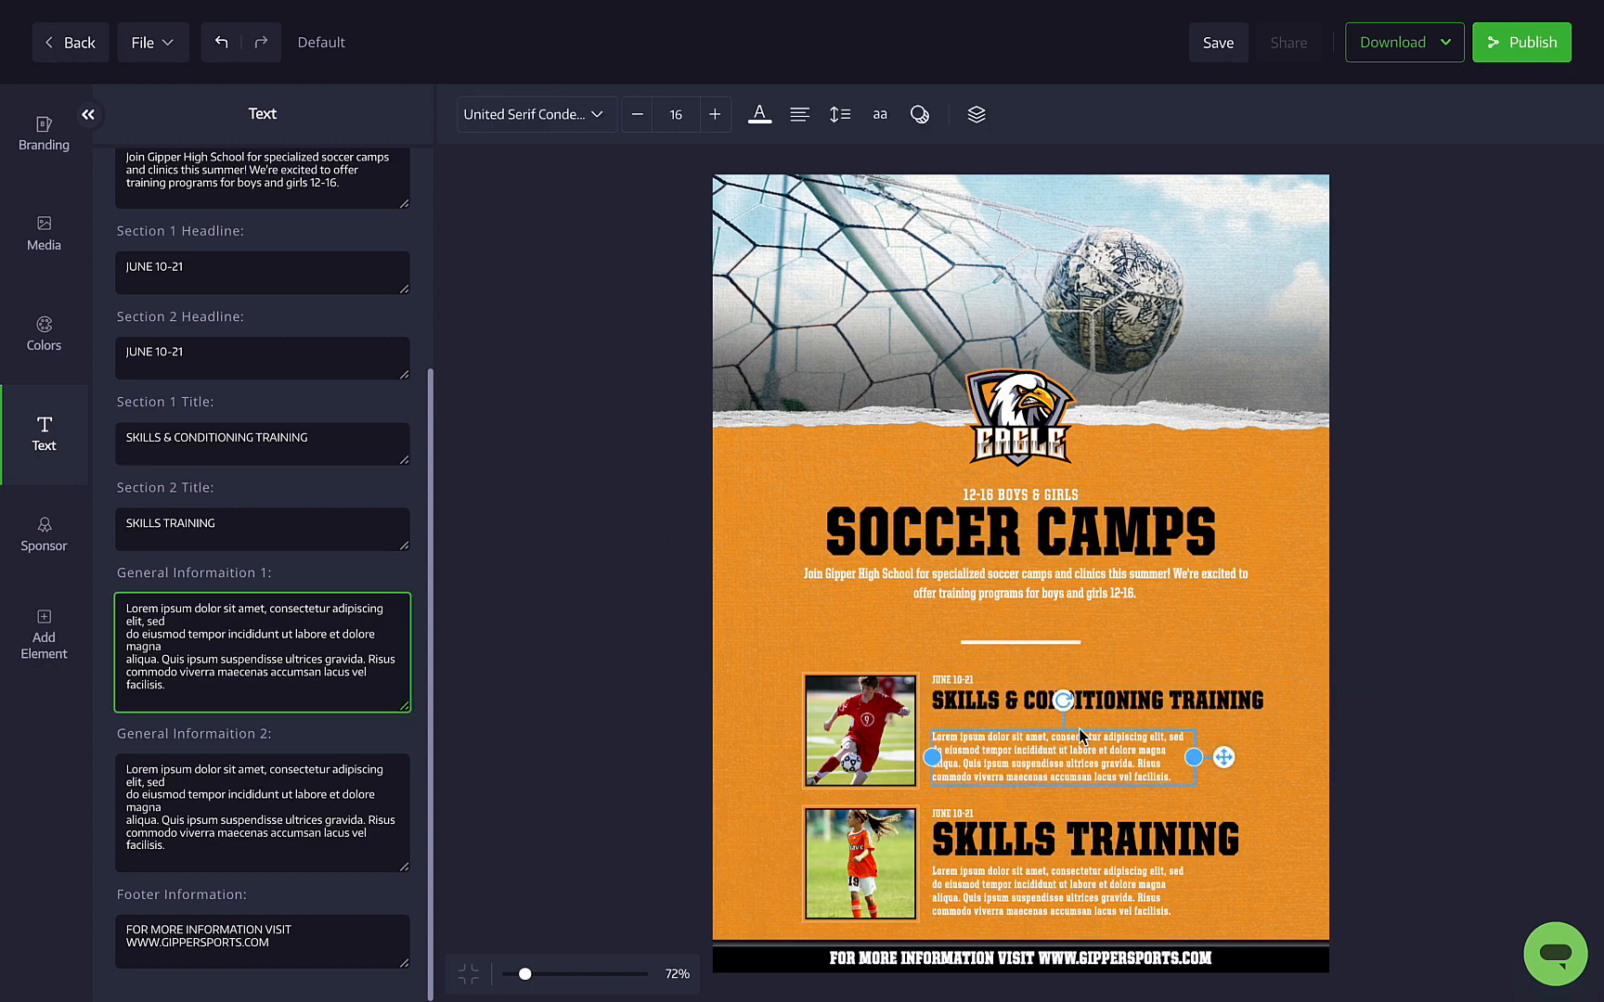
pyautogui.moveTo(1227, 759); pyautogui.dragTo(1227, 753)
pyautogui.tripleClick(287, 645)
pyautogui.press('super+a')
pyautogui.press('BackSpace')
pyautogui.write('Available to')
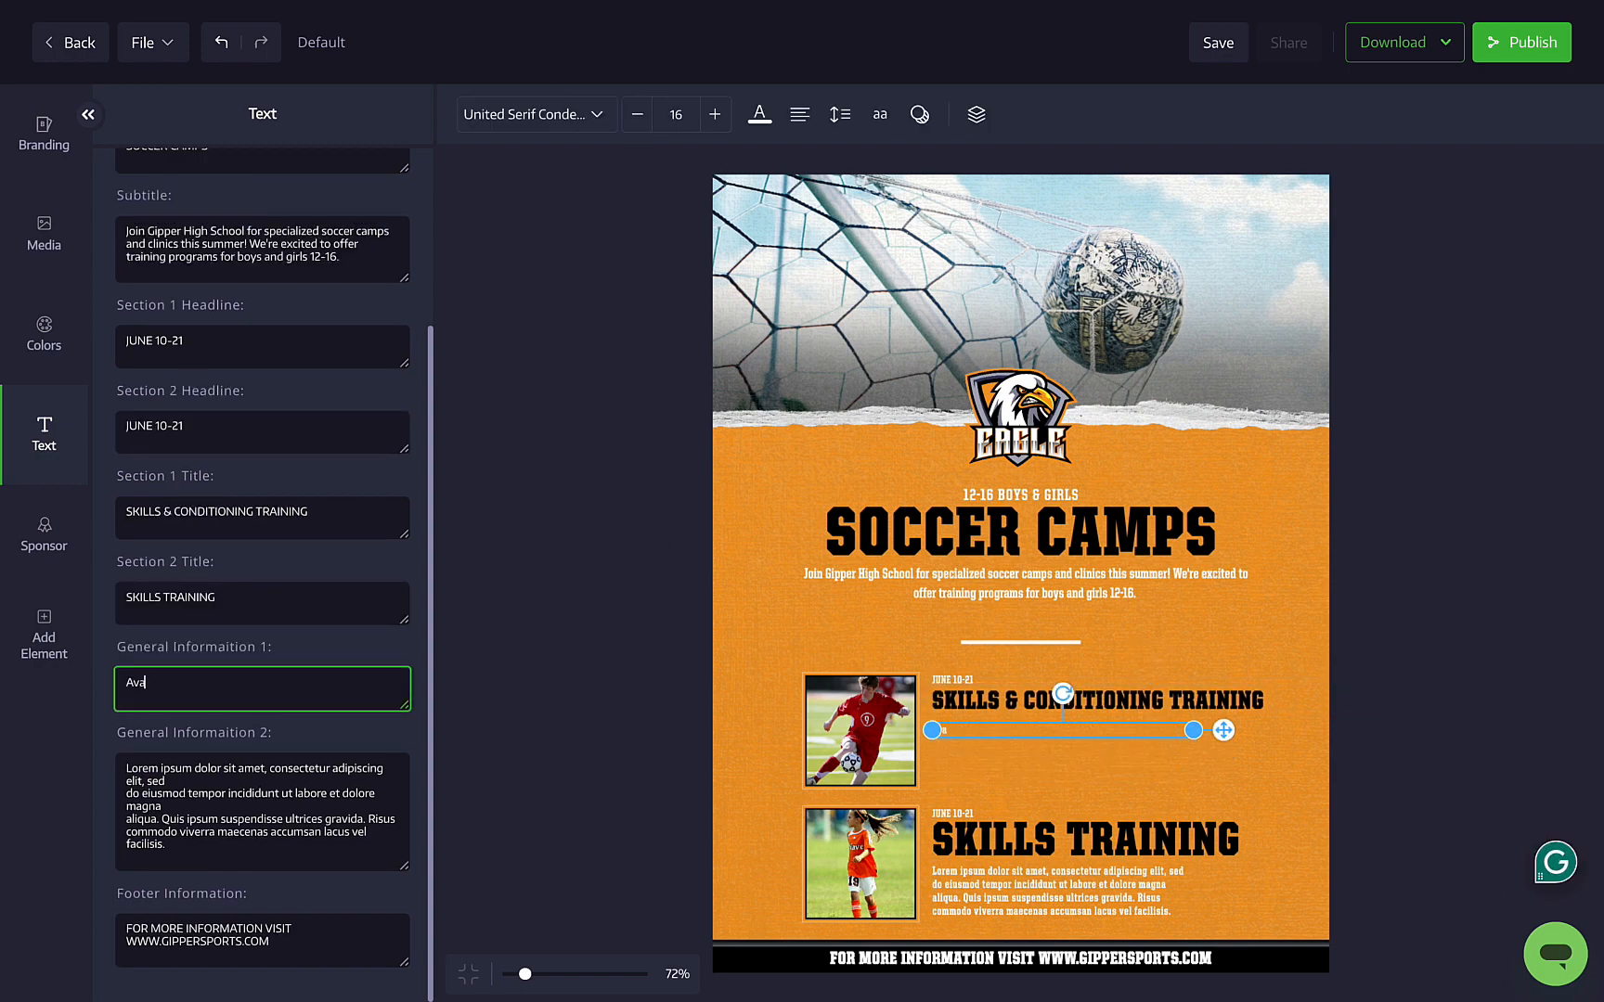
pyautogui.write(' all ages 12-16. Camp includes specific')
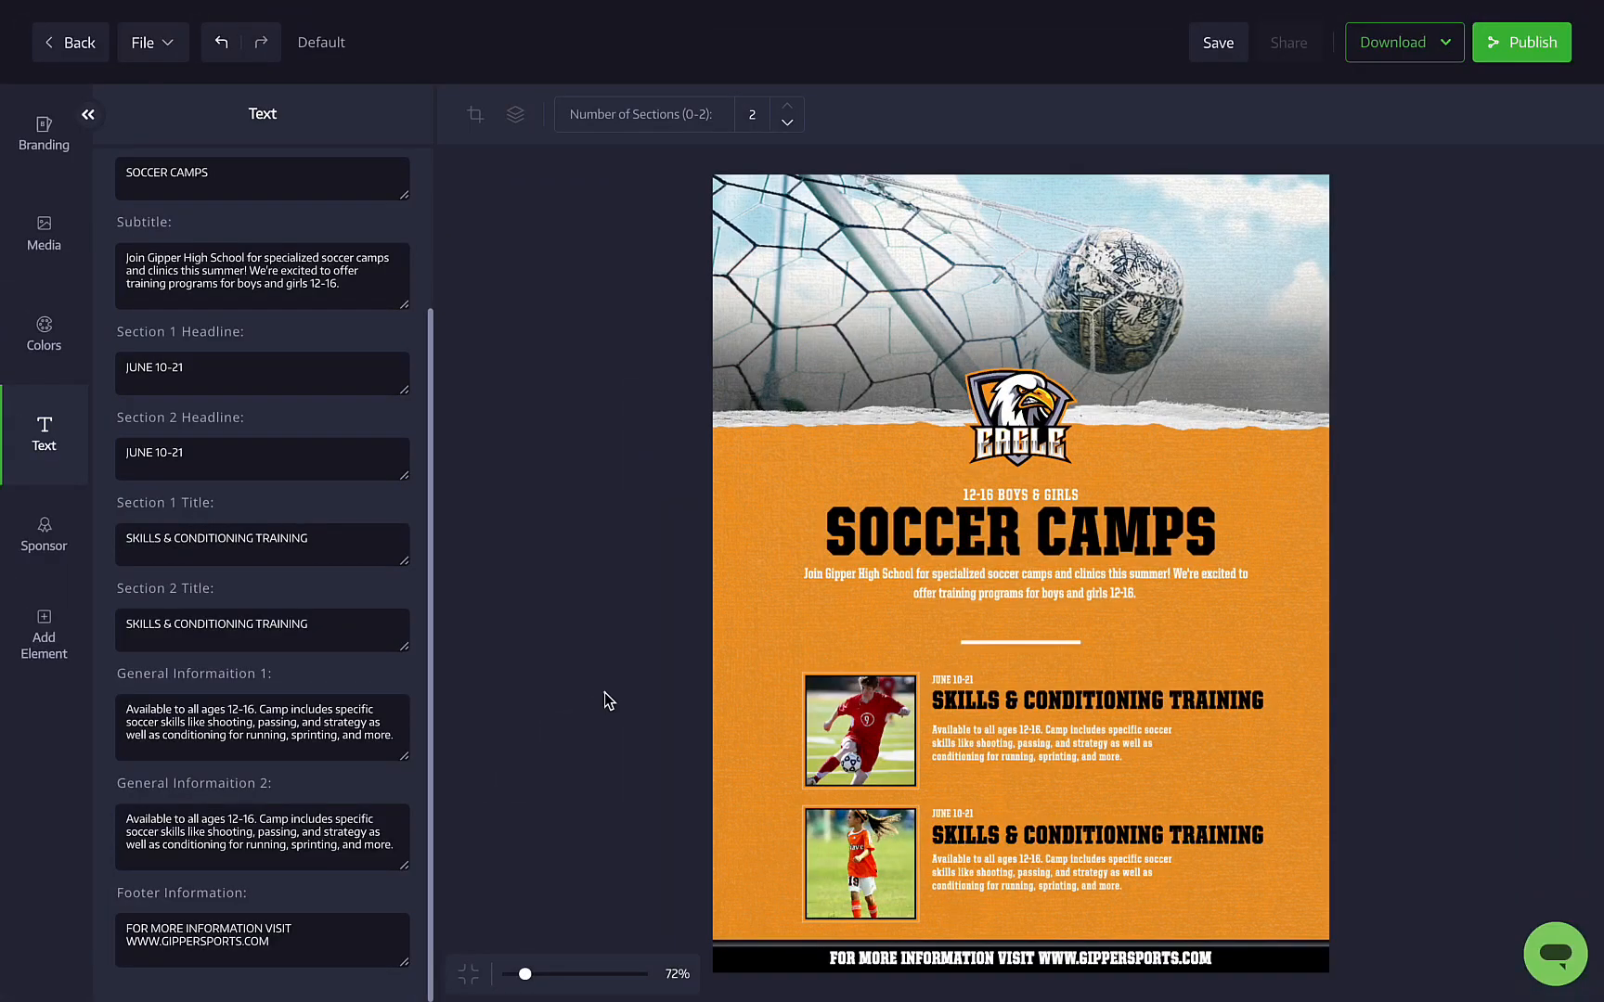
# Save the flyer design under the name "Soccer camp"
pyautogui.click(1220, 48)
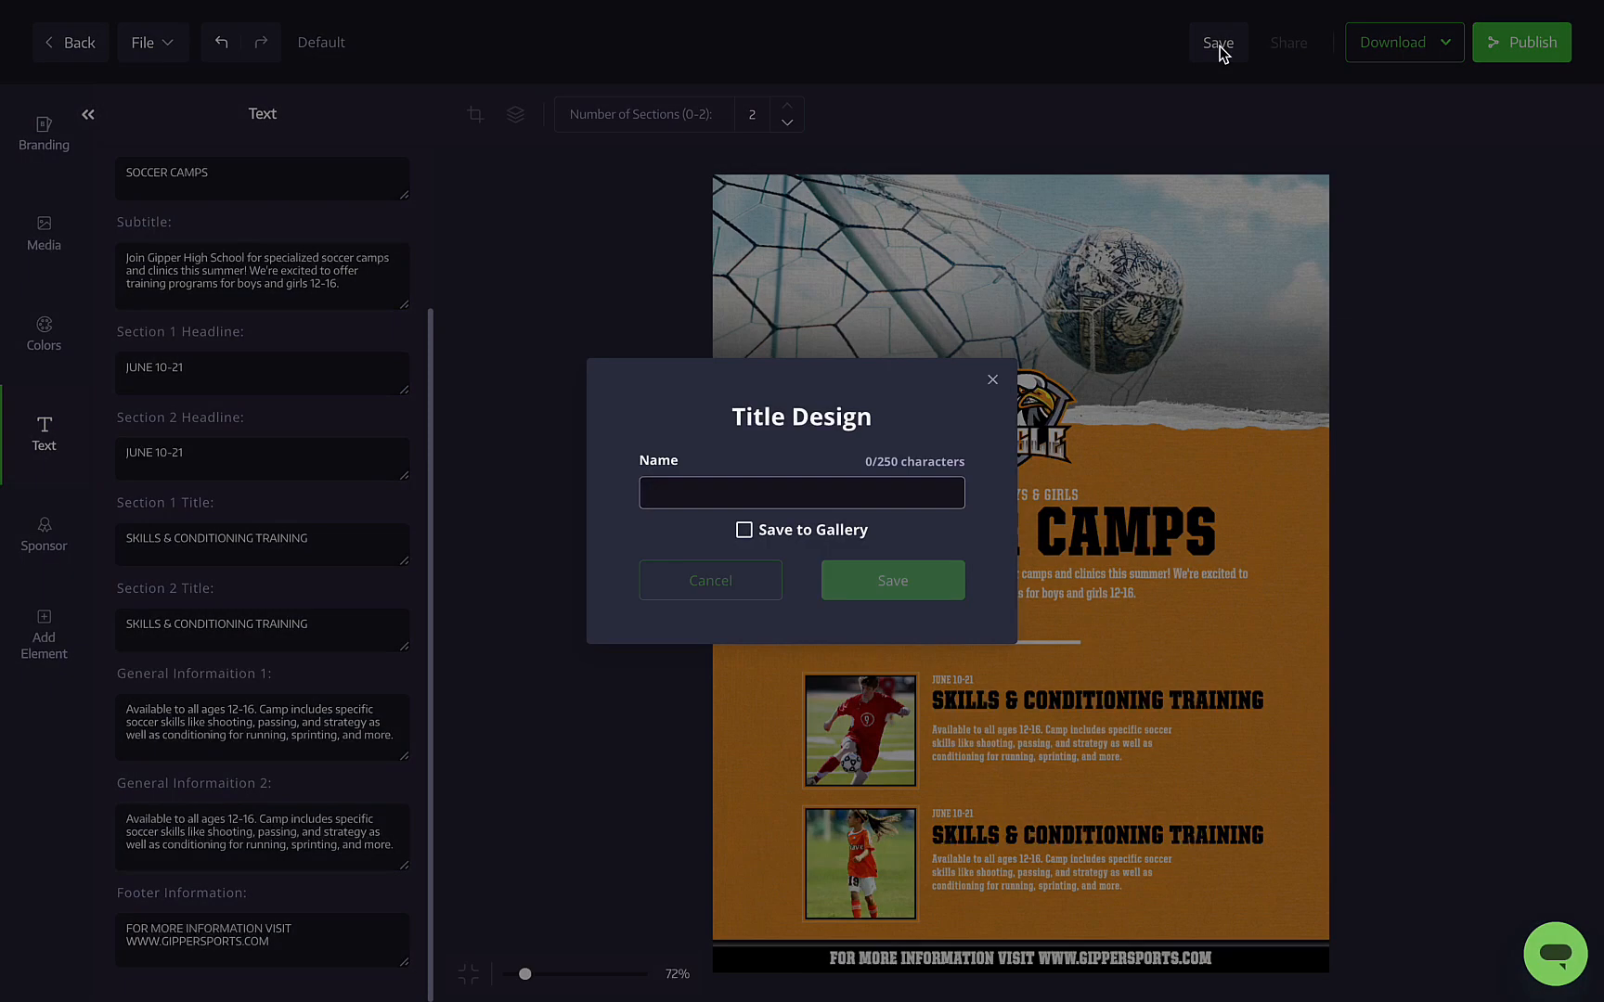
pyautogui.write('Soccer camp')
pyautogui.click(886, 584)
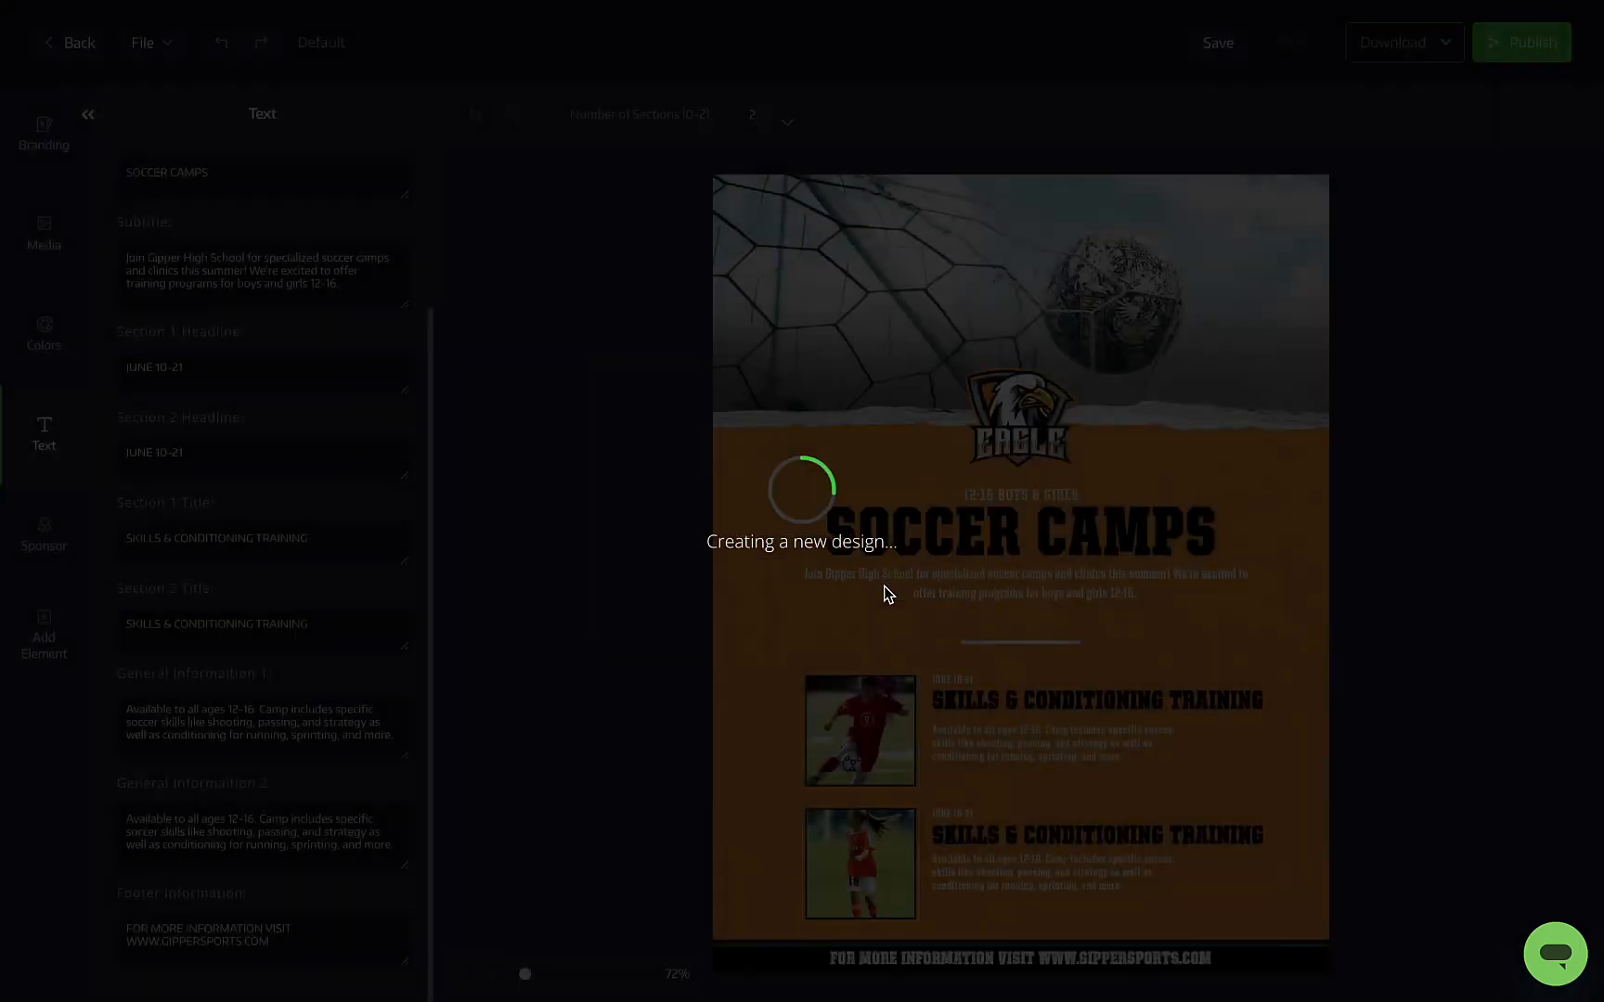
# Publish the flyer to Twitter with the caption "Join us for camps this summer! Information below:" and, after a blank line, "Sign up at gogippersports.com"
pyautogui.click(1518, 49)
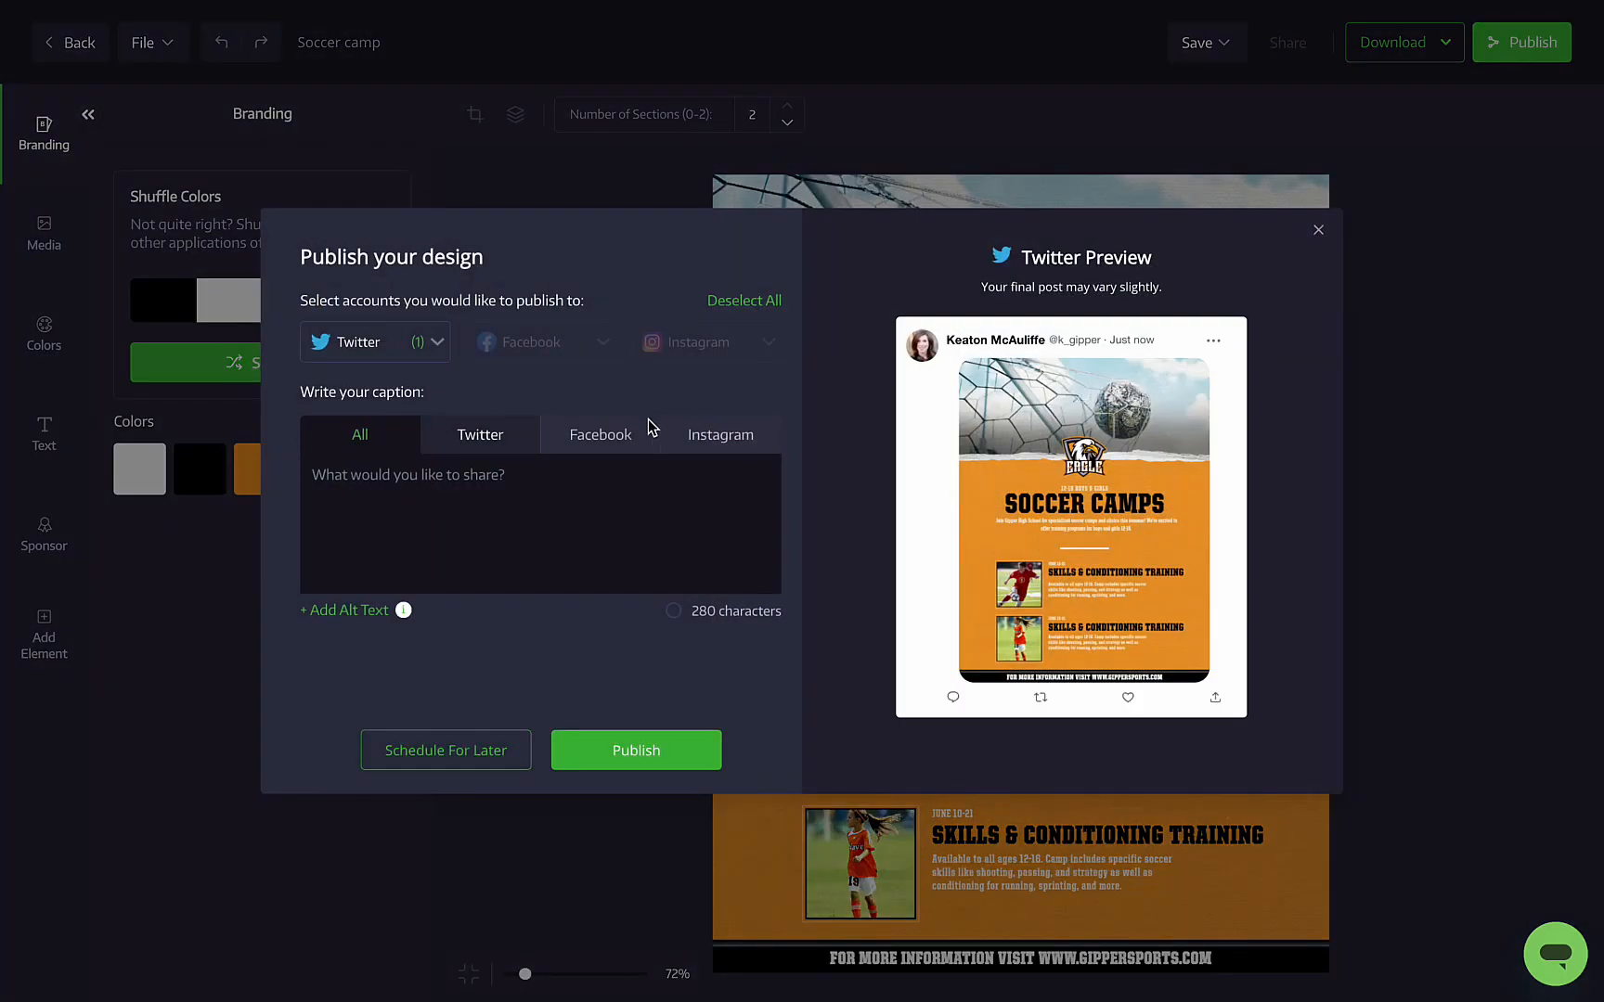
pyautogui.click(509, 501)
pyautogui.write('Join us for c')
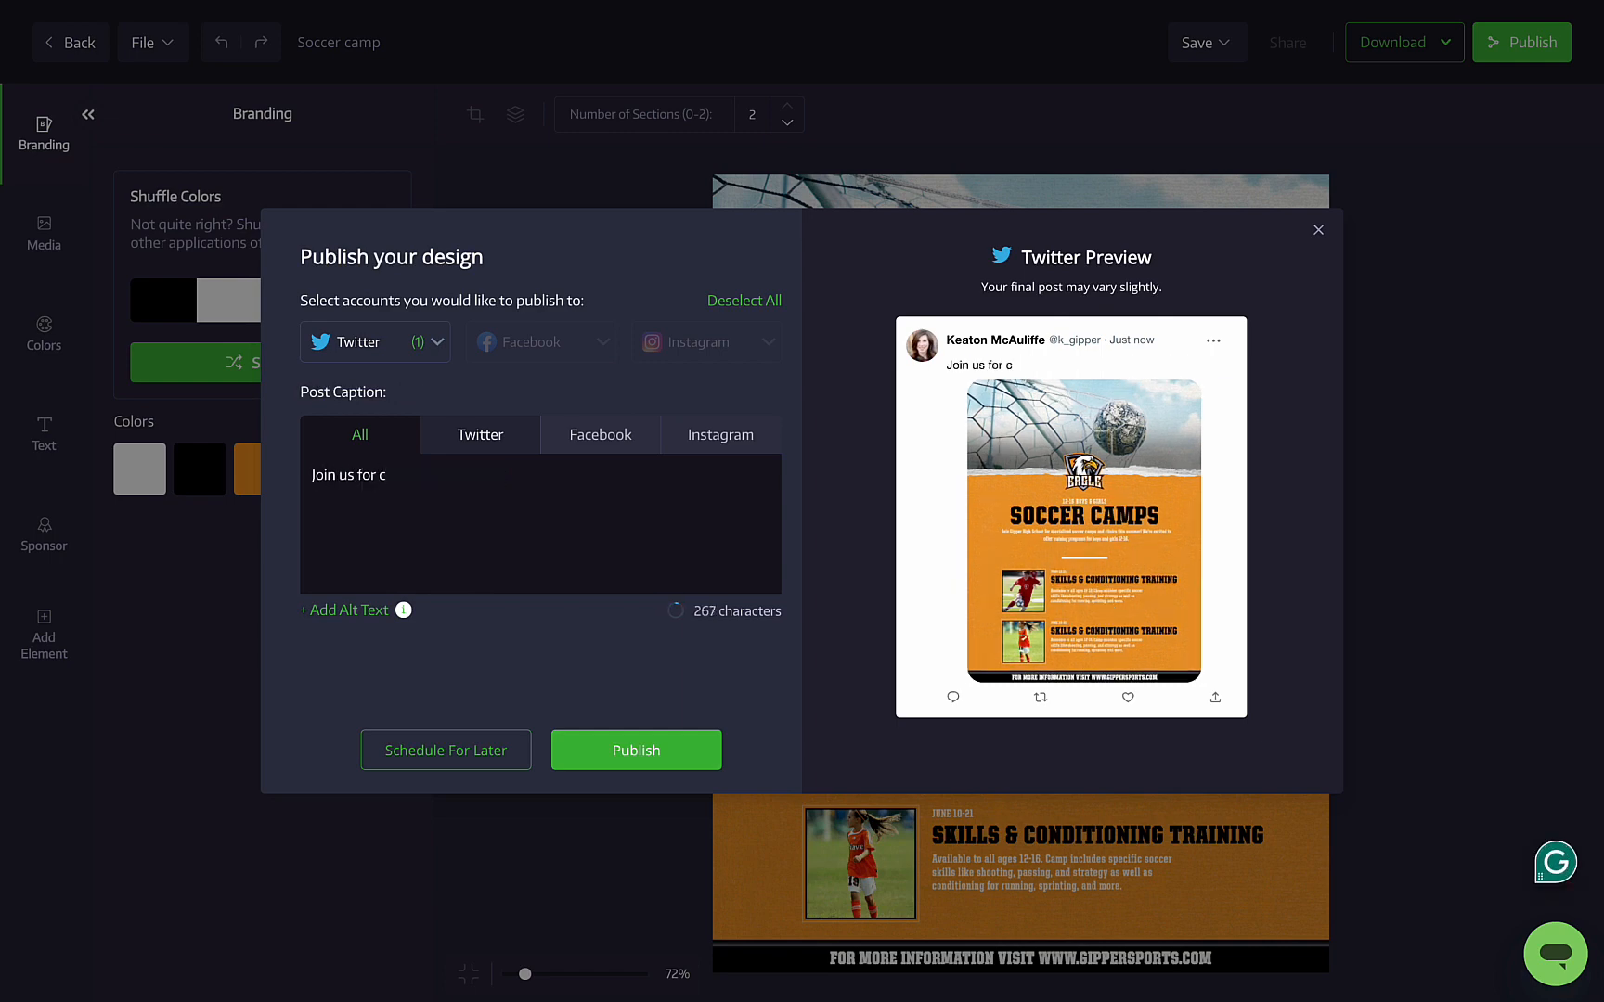
pyautogui.write('amps this summer! Information bel')
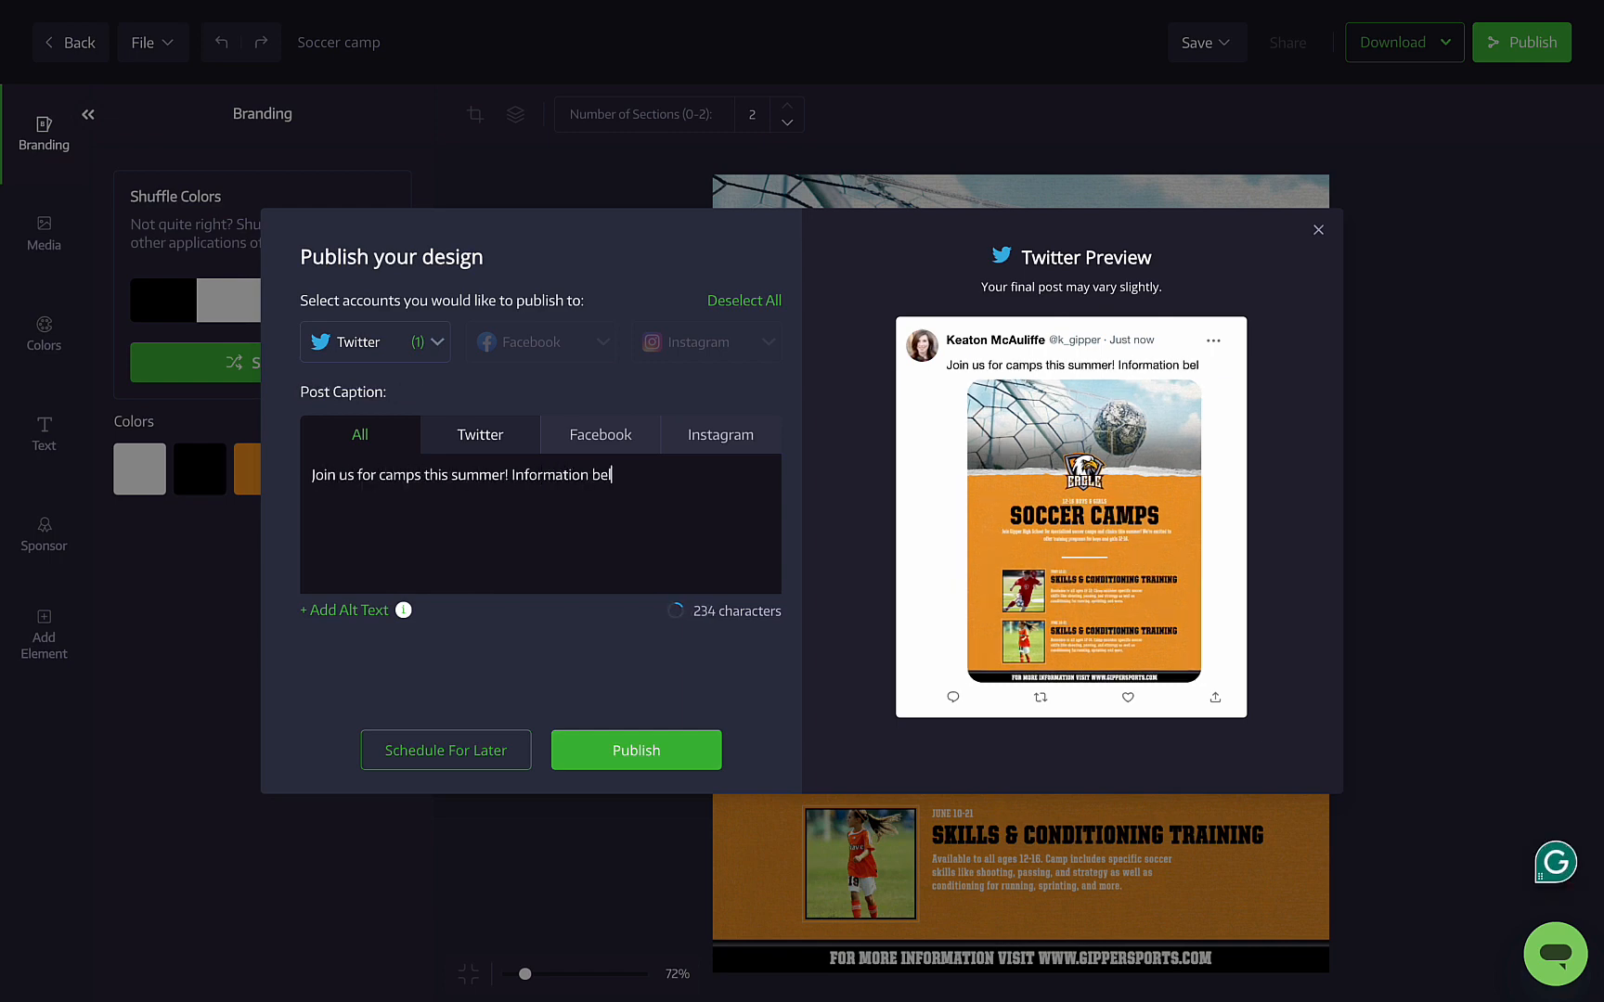
pyautogui.write('ow:')
pyautogui.press('Return')
pyautogui.press('Return')
pyautogui.write('Sign up at gogi')
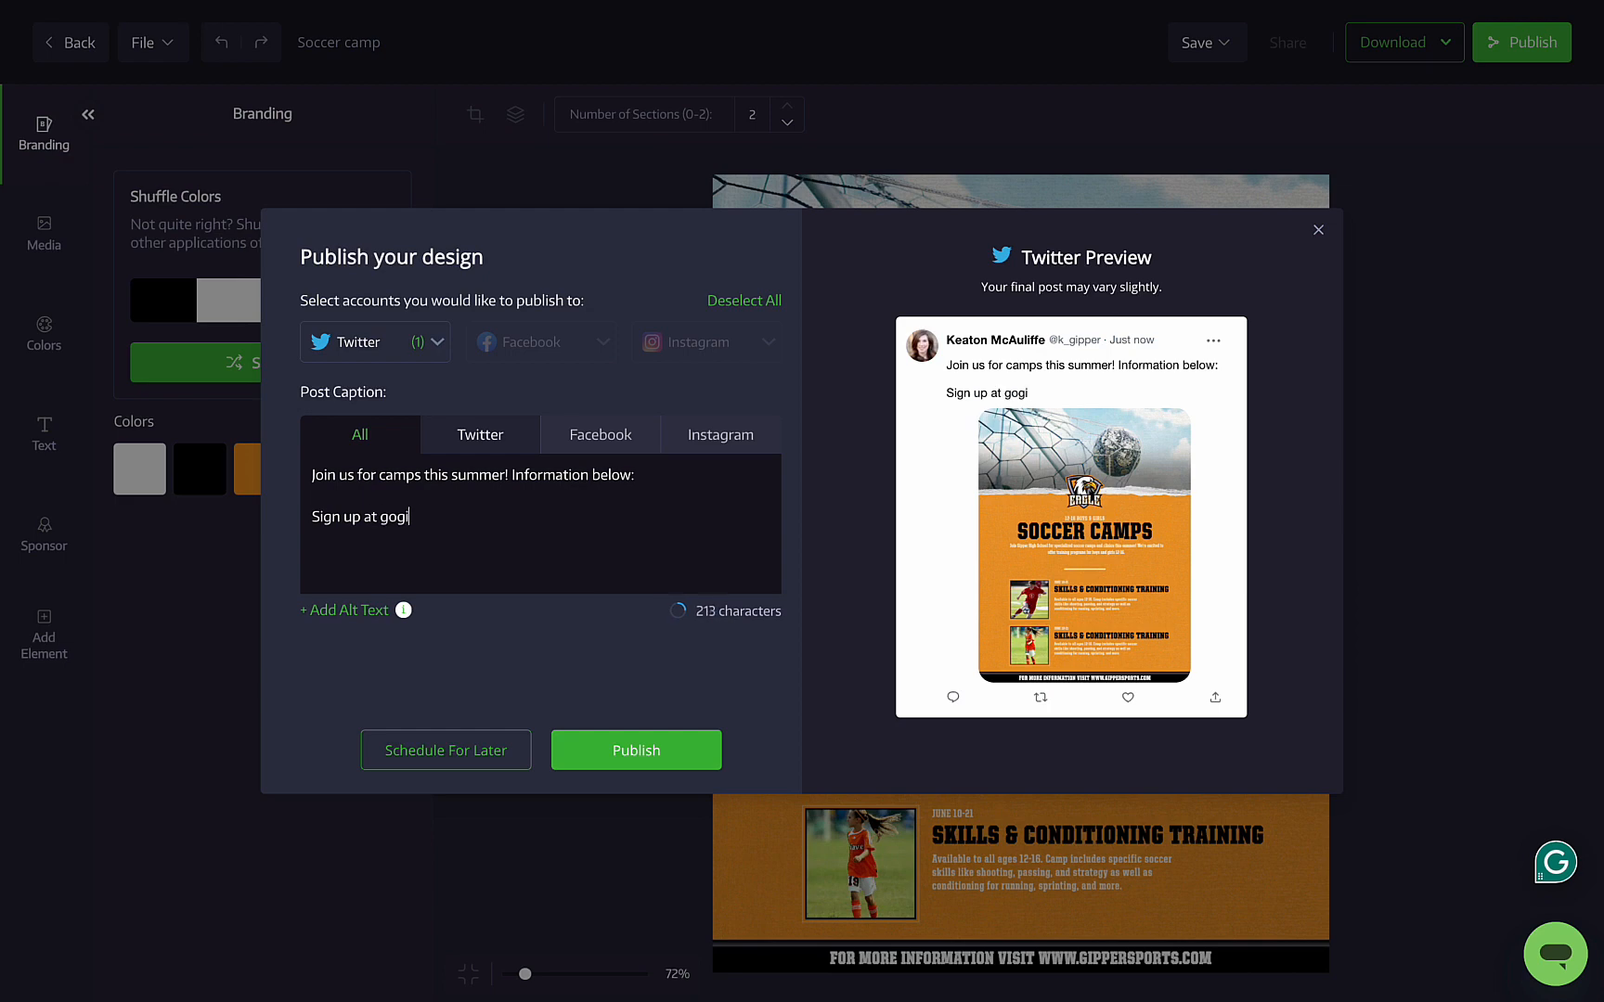
pyautogui.write('ppersports.com')
pyautogui.click(609, 763)
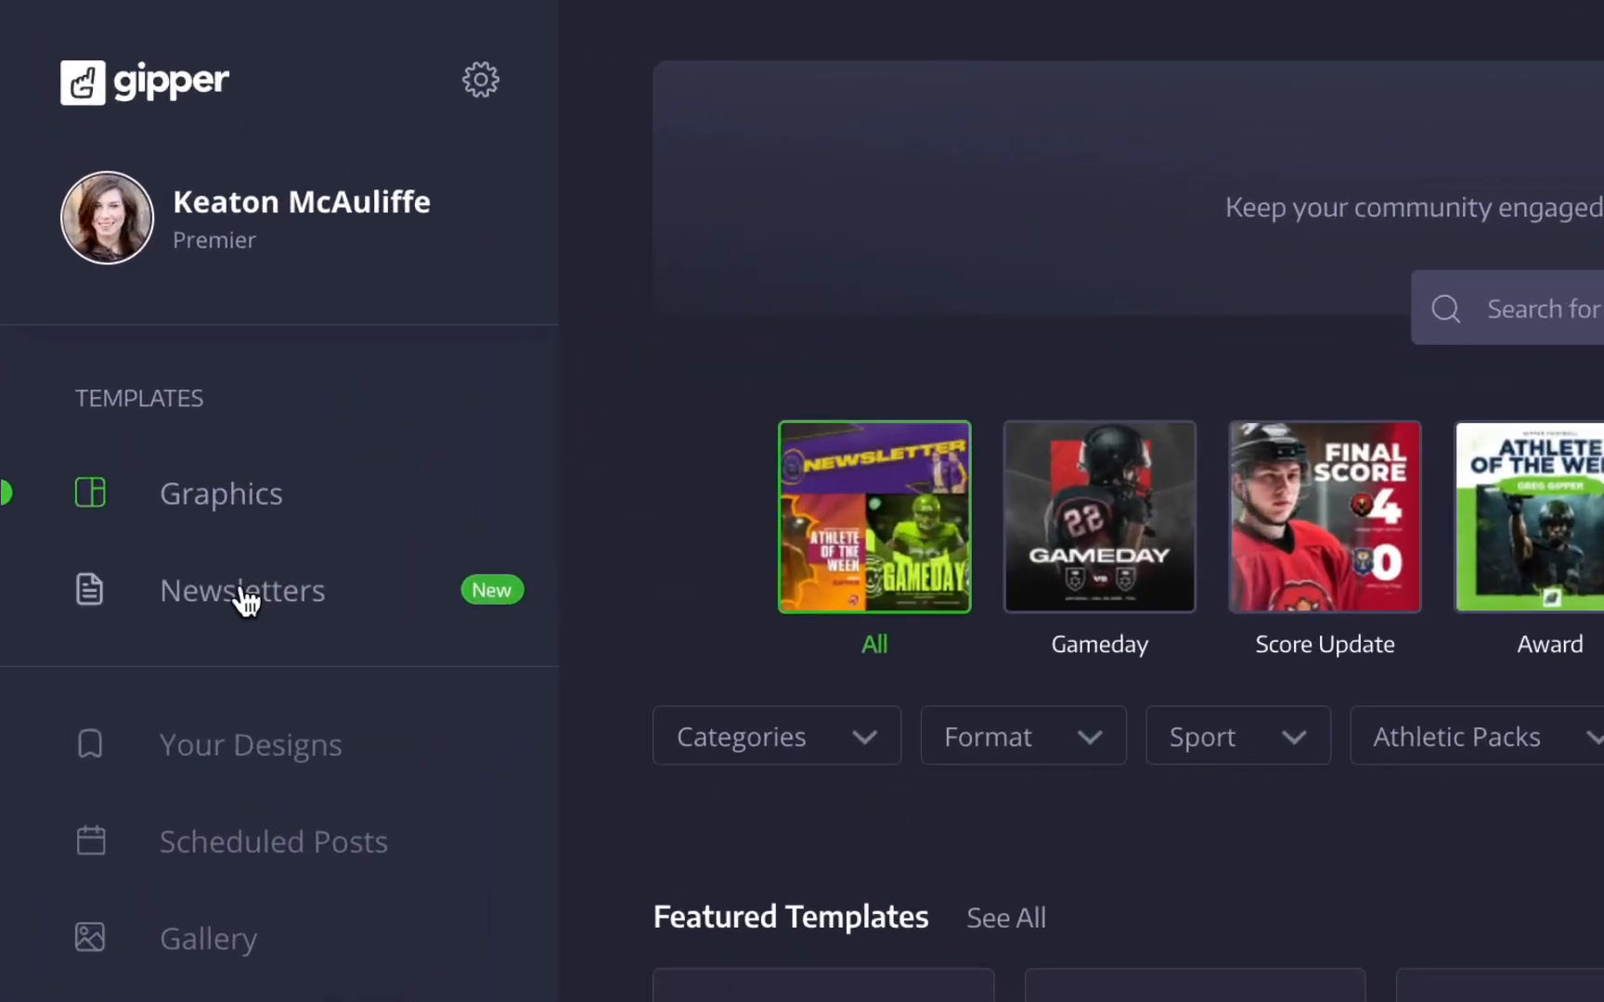
# Create a newsletter from scratch and save it with the file name "SUMMER CAMPS"
pyautogui.click(246, 598)
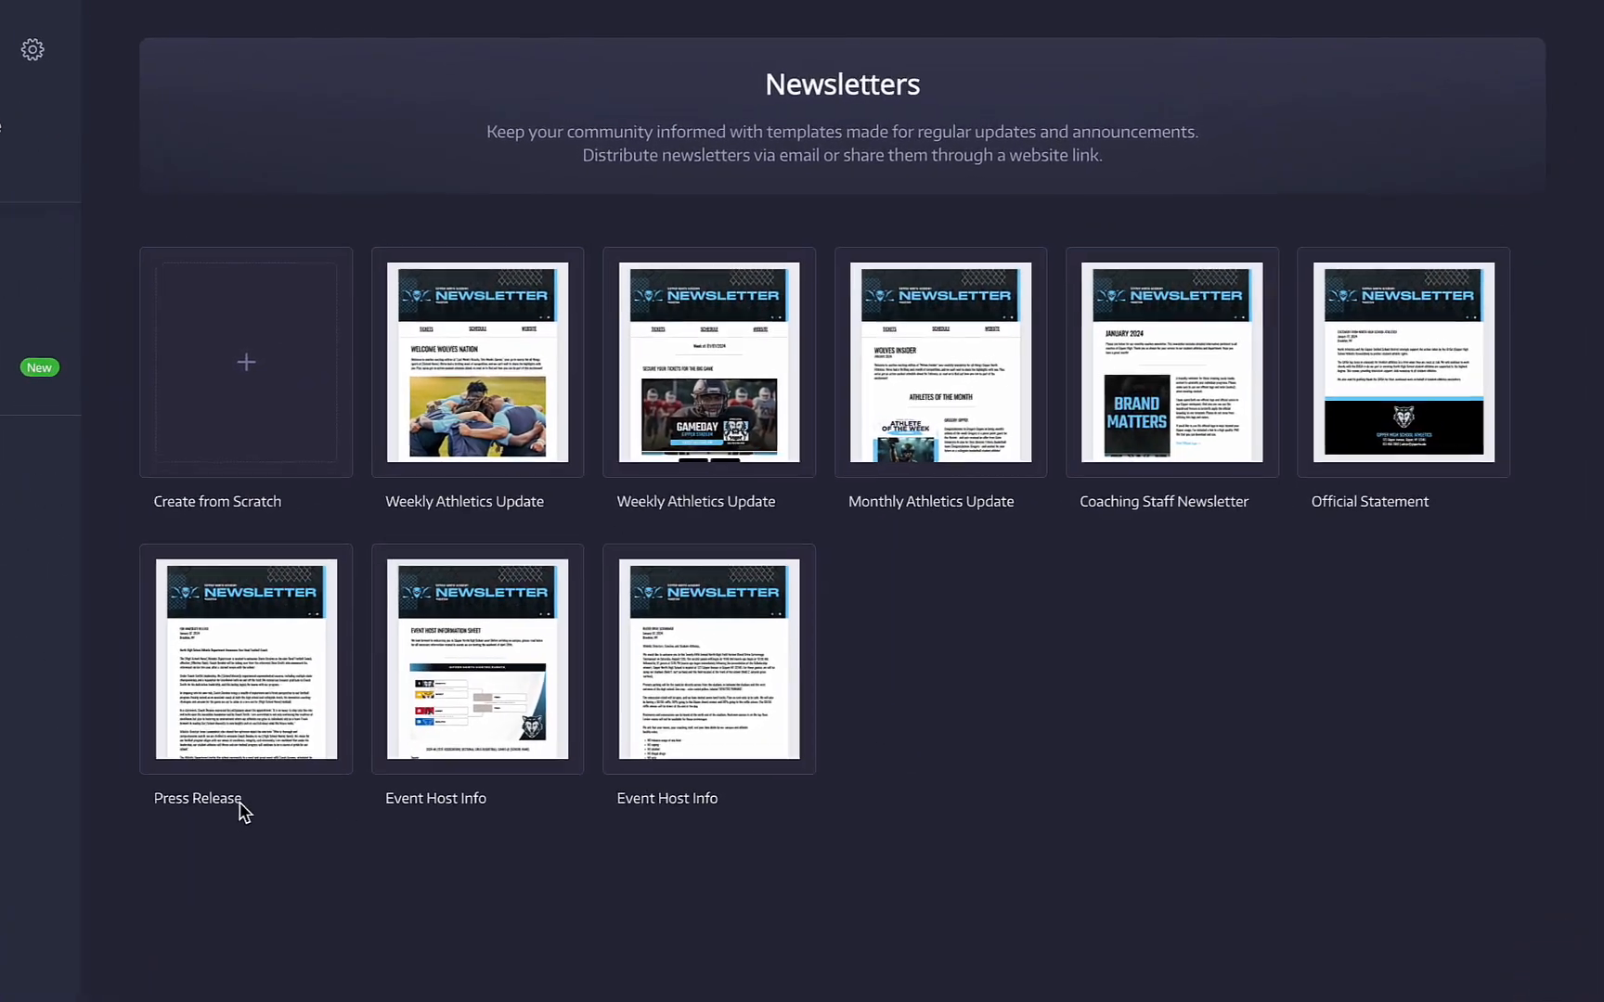
pyautogui.click(253, 372)
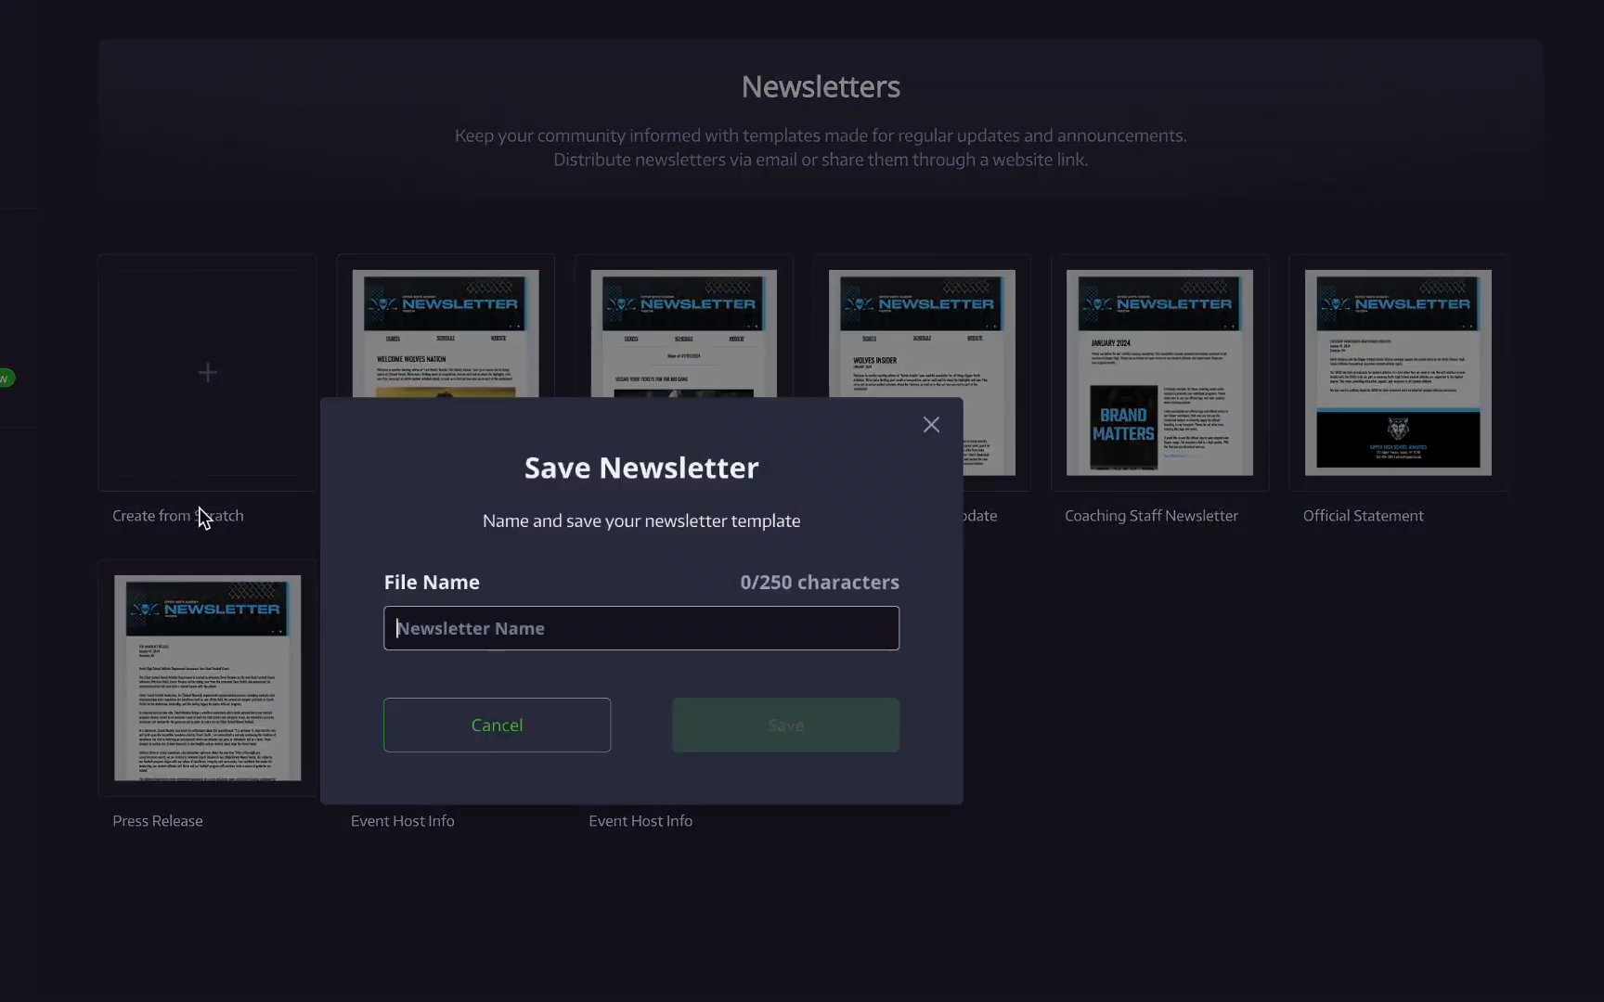
pyautogui.write('SUMMER CAMPS')
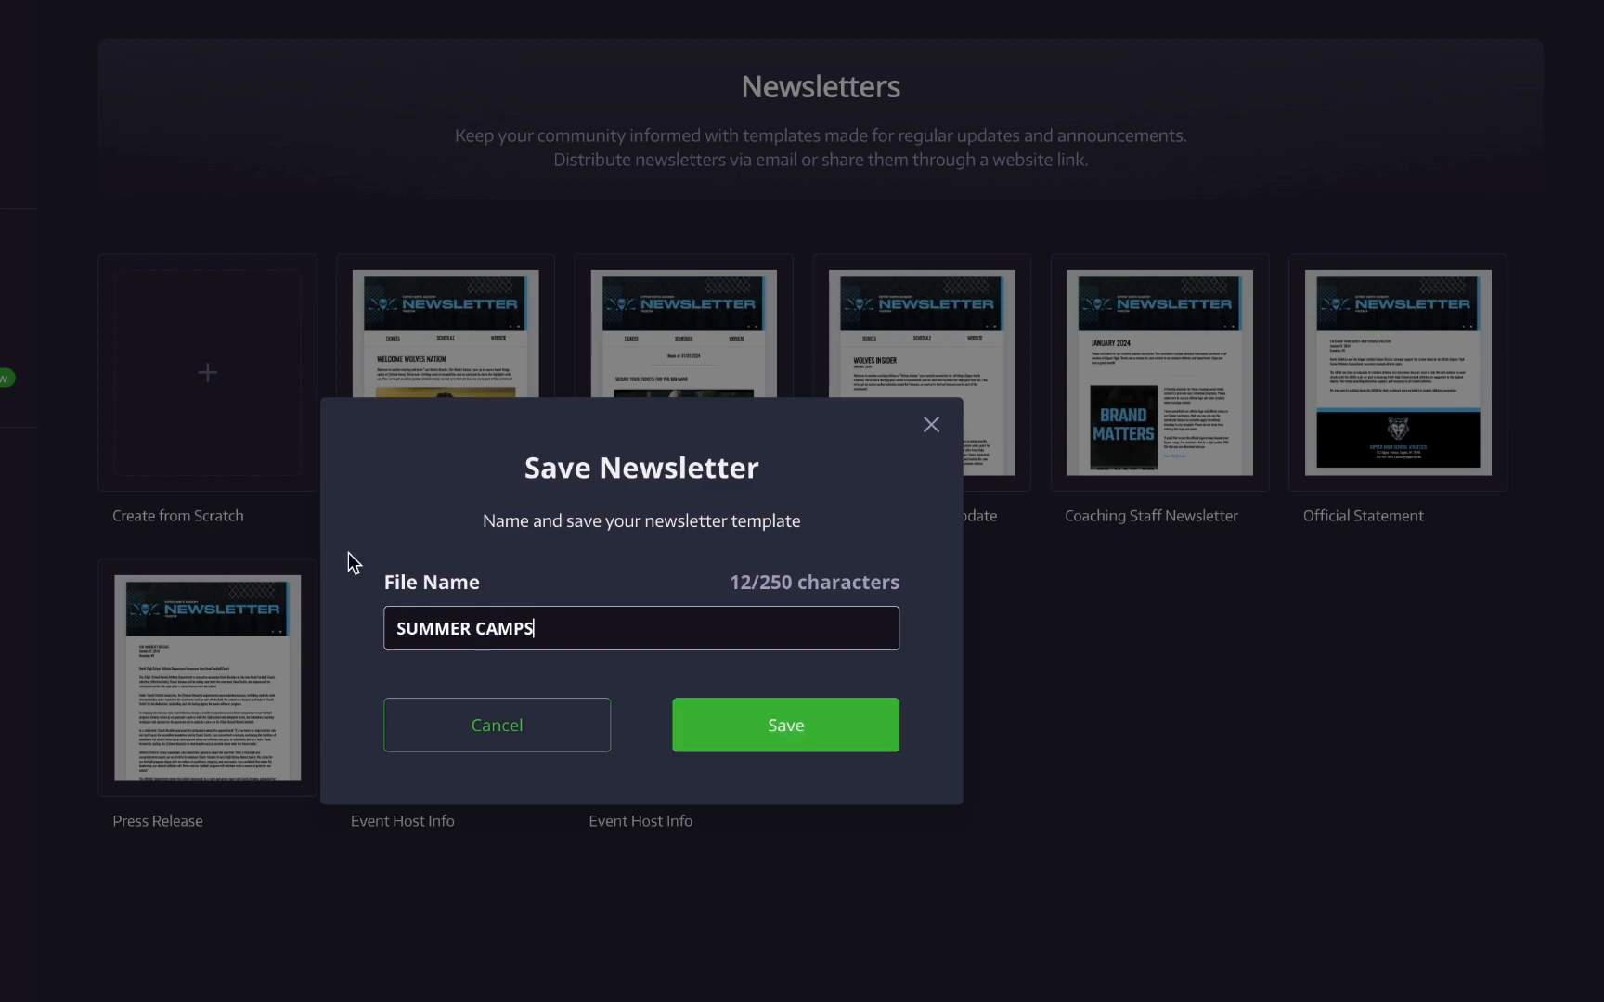
pyautogui.click(780, 731)
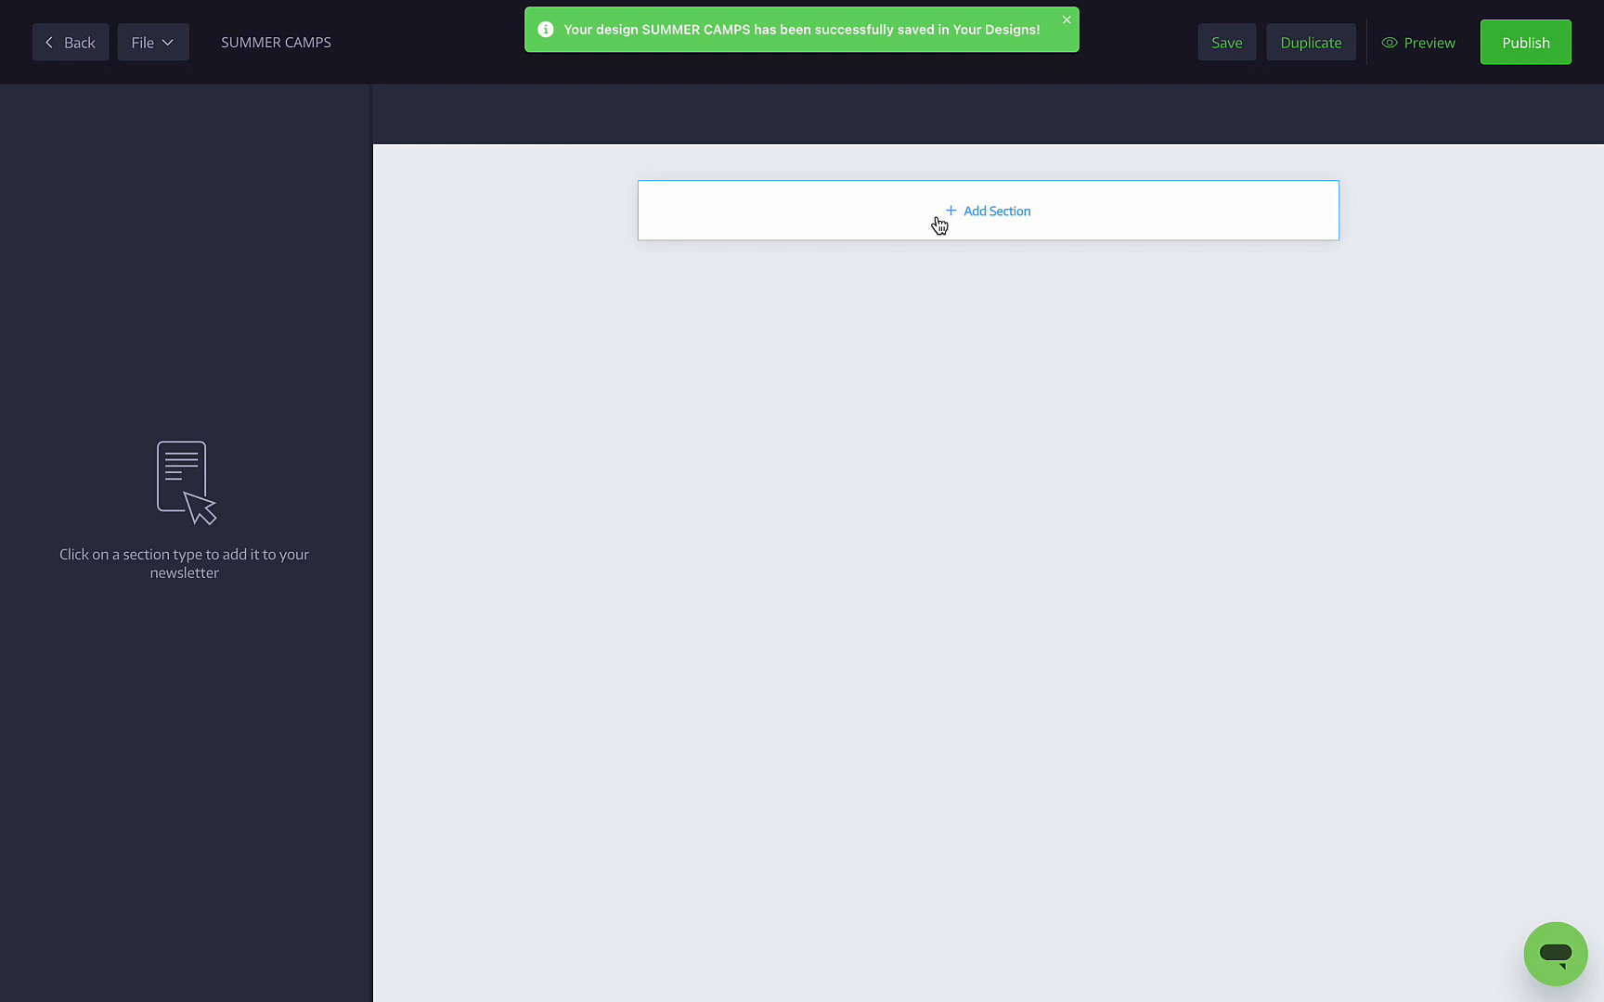
# Add a header section and choose the turquoise "Athletics Almanac" design as its newsletter header graphic
pyautogui.click(937, 221)
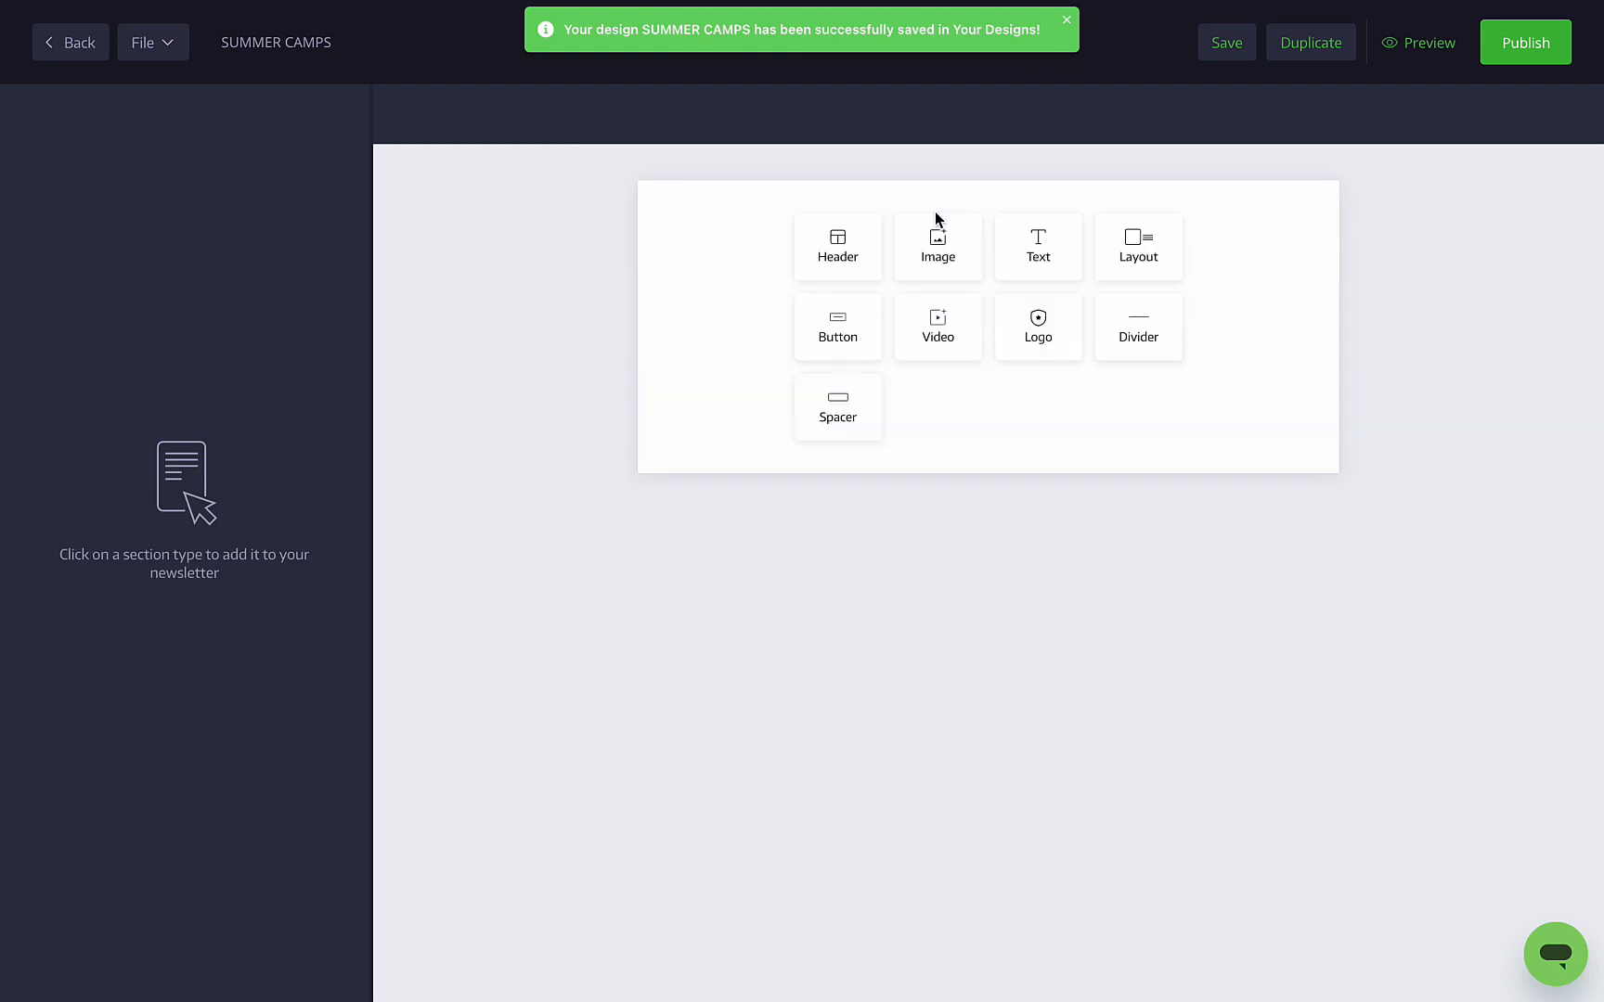
pyautogui.click(838, 243)
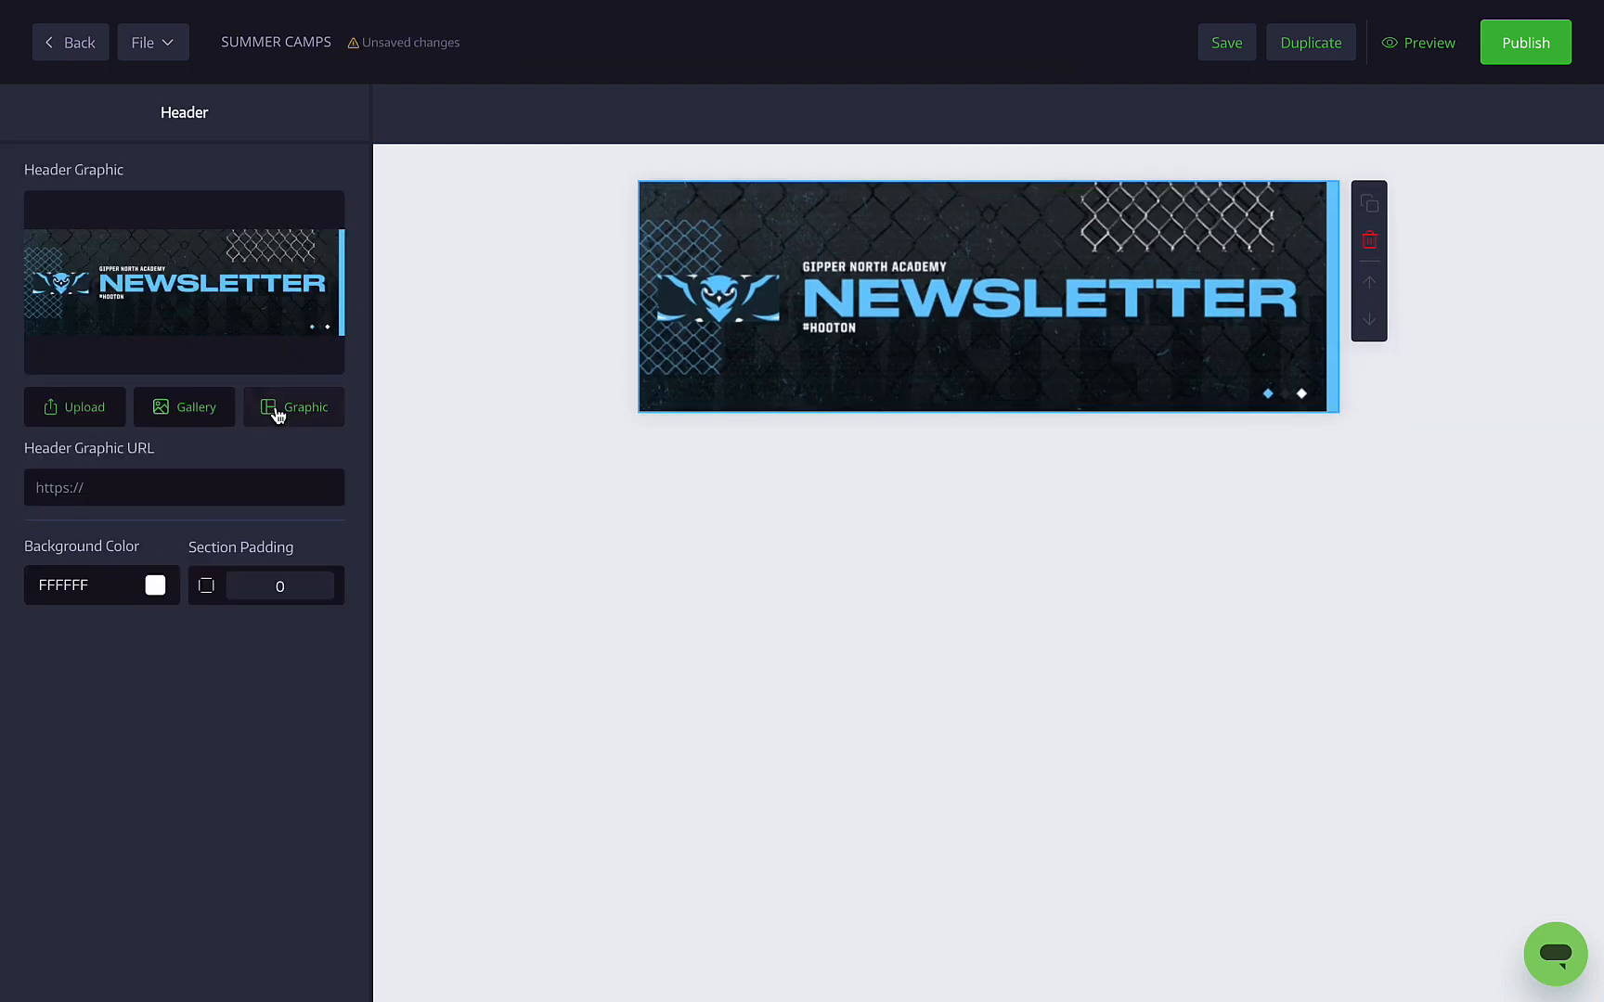
pyautogui.click(277, 412)
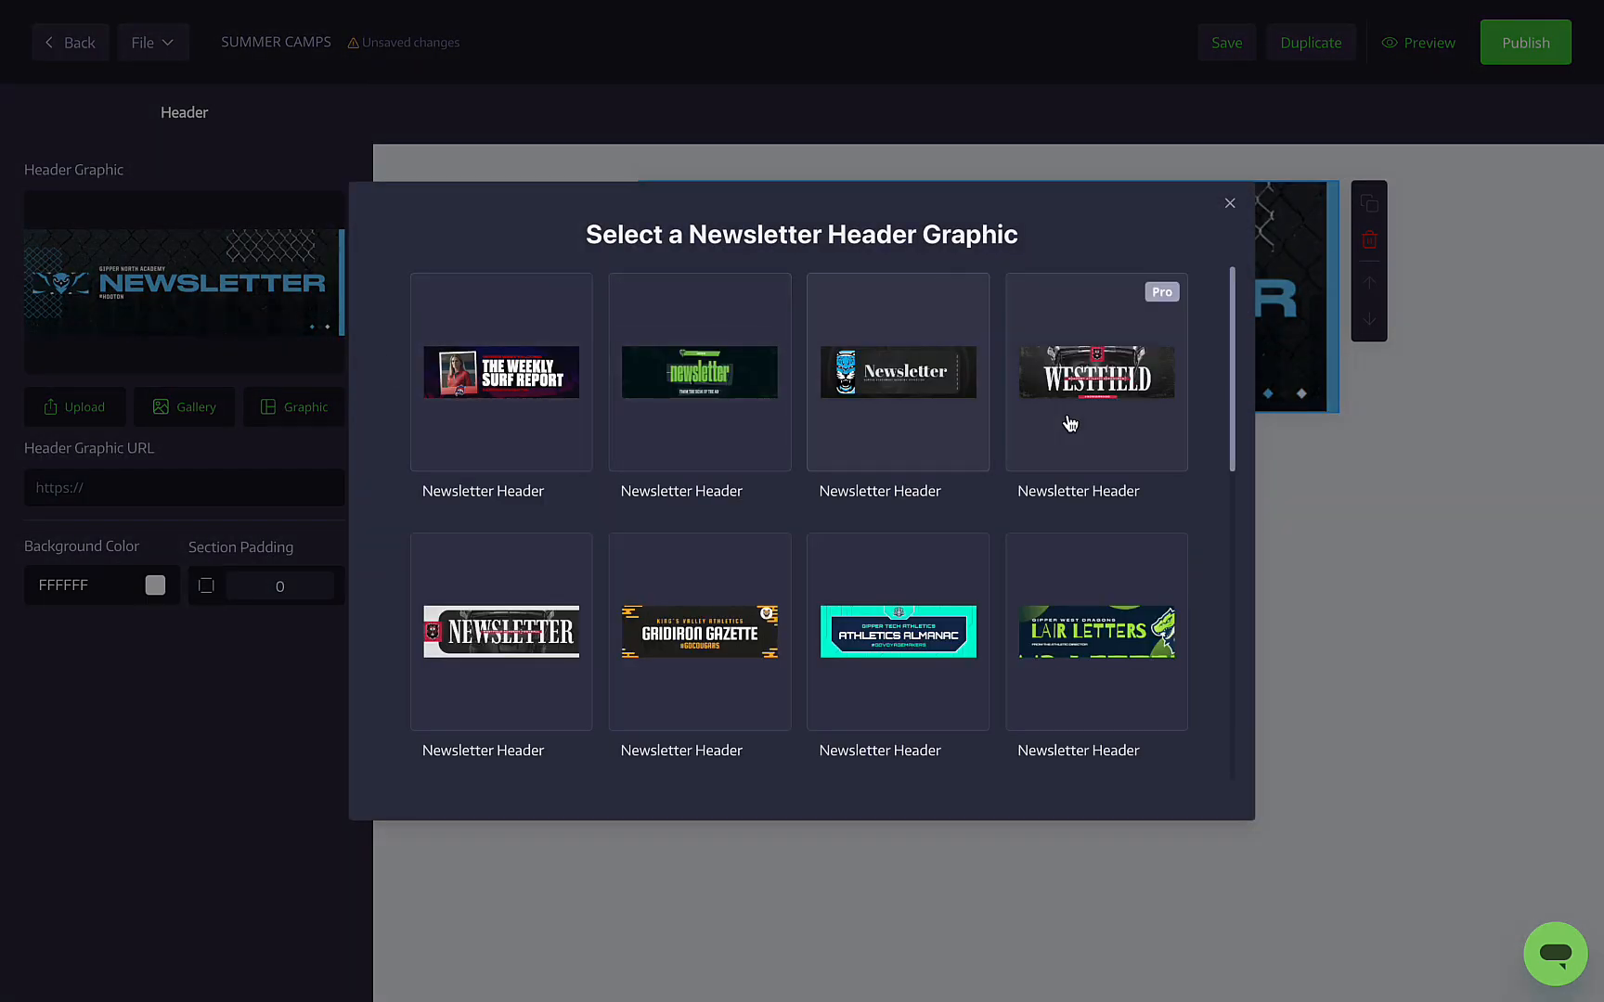
pyautogui.scroll(-3, 835, 386)
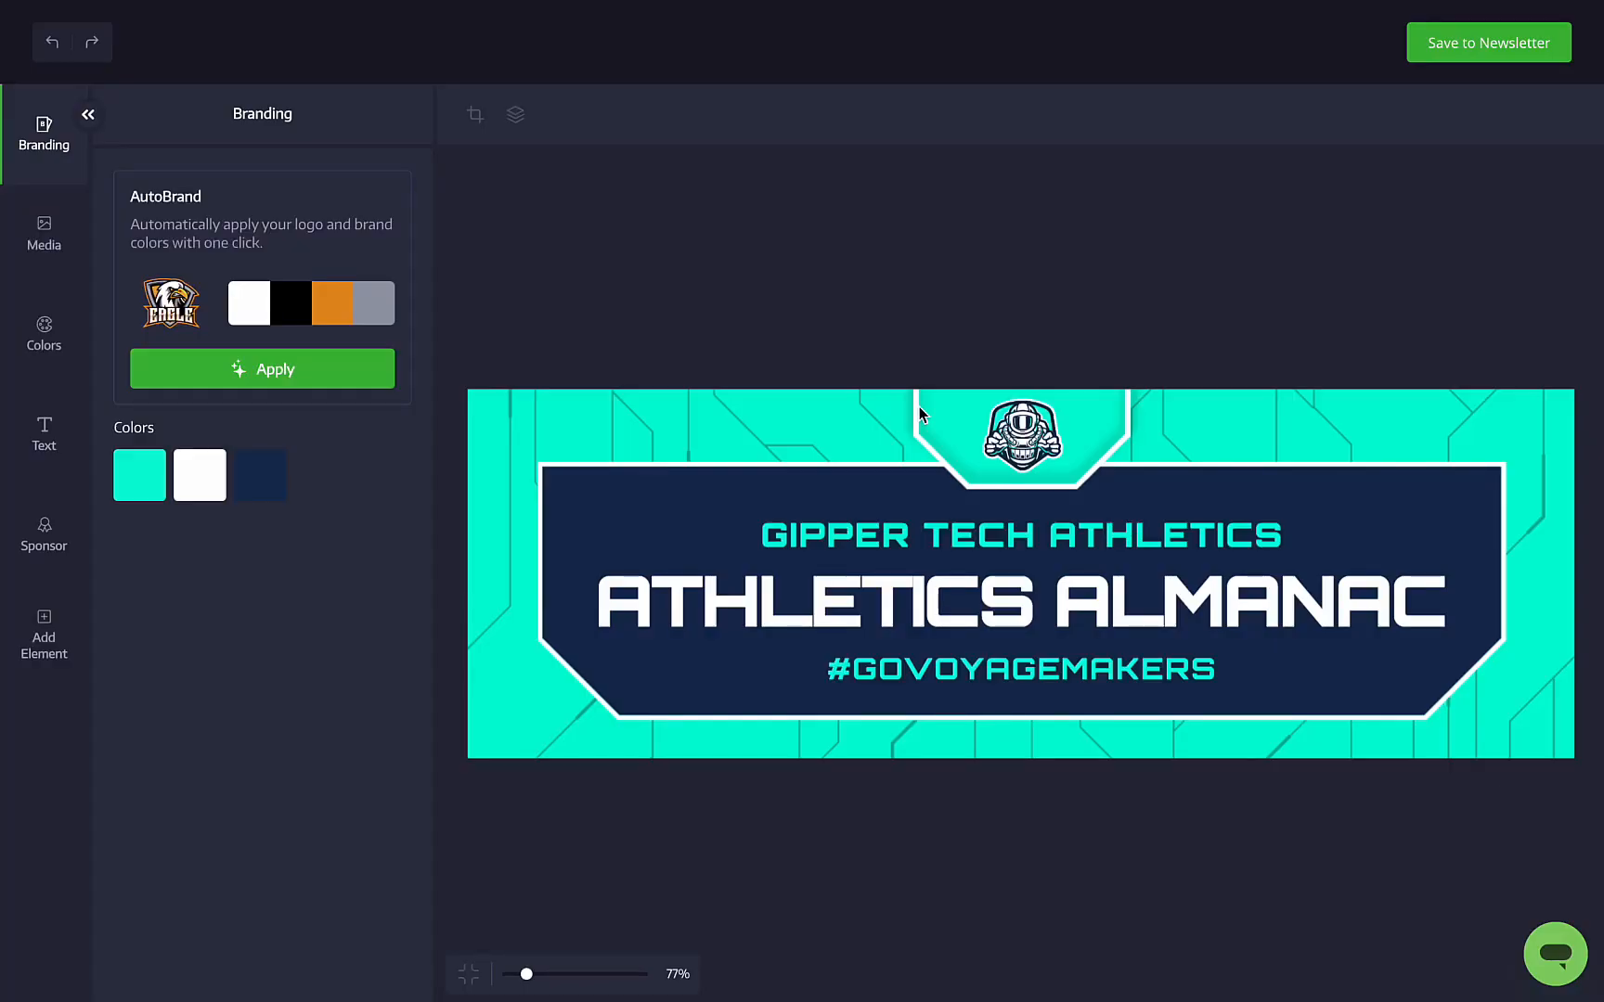
# Apply AutoBrand to the header graphic and shuffle the colors to a white background, black panel, and orange headline and outline
pyautogui.click(243, 370)
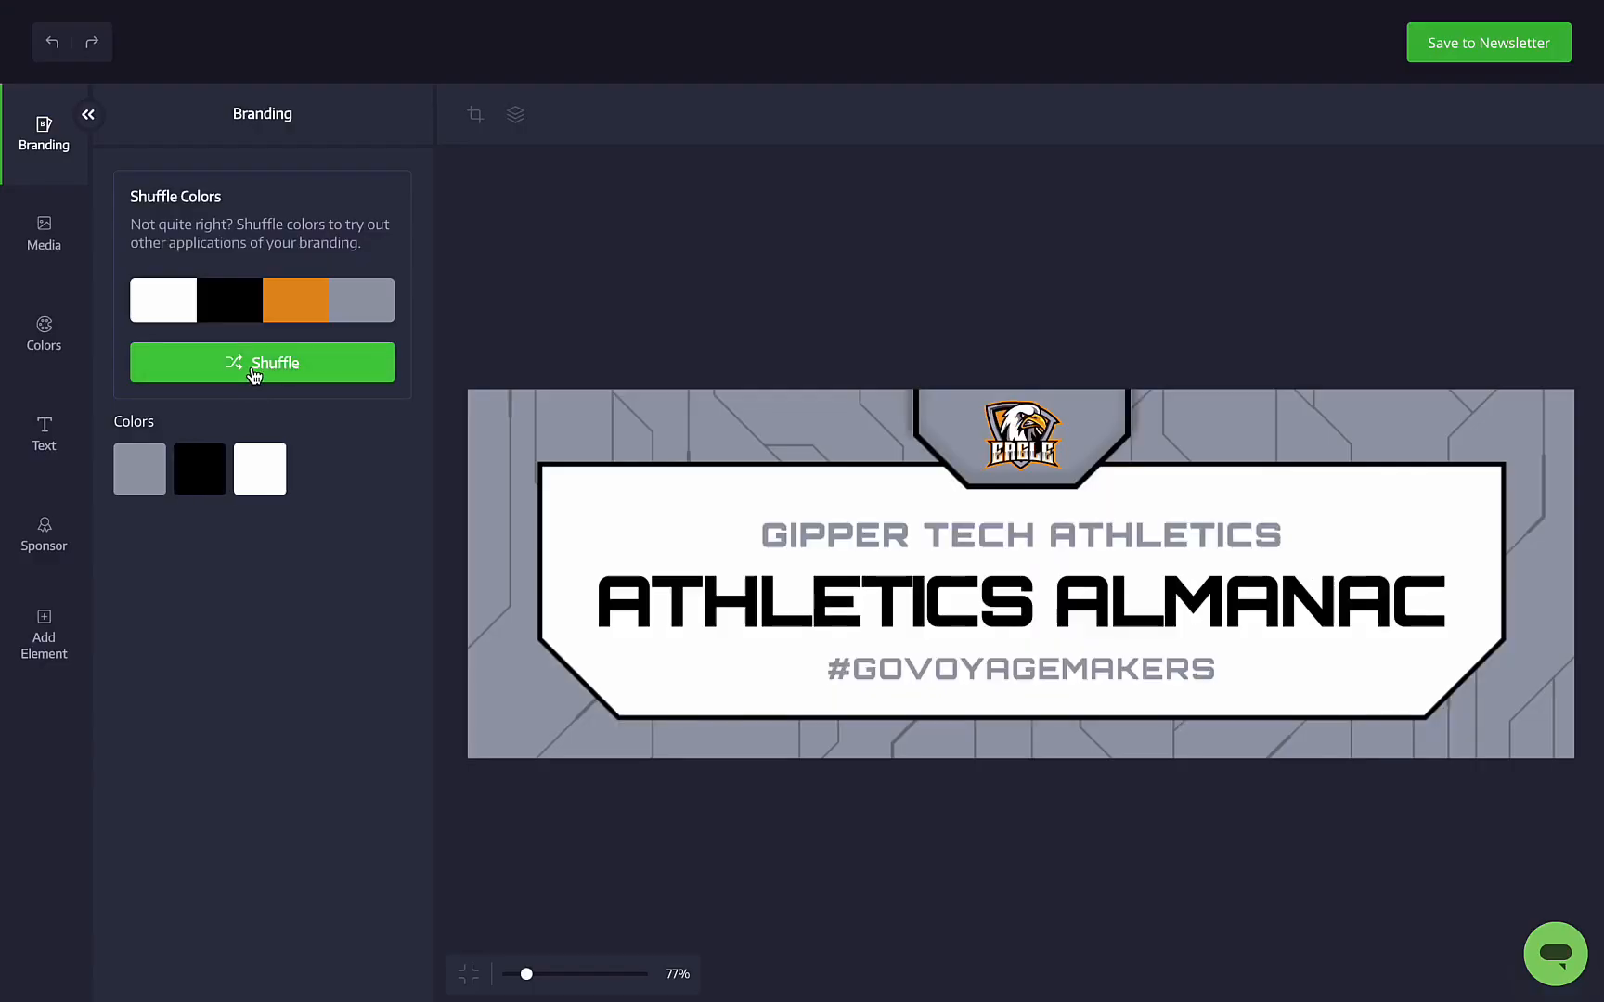
pyautogui.click(255, 372)
pyautogui.click(254, 371)
pyautogui.click(255, 372)
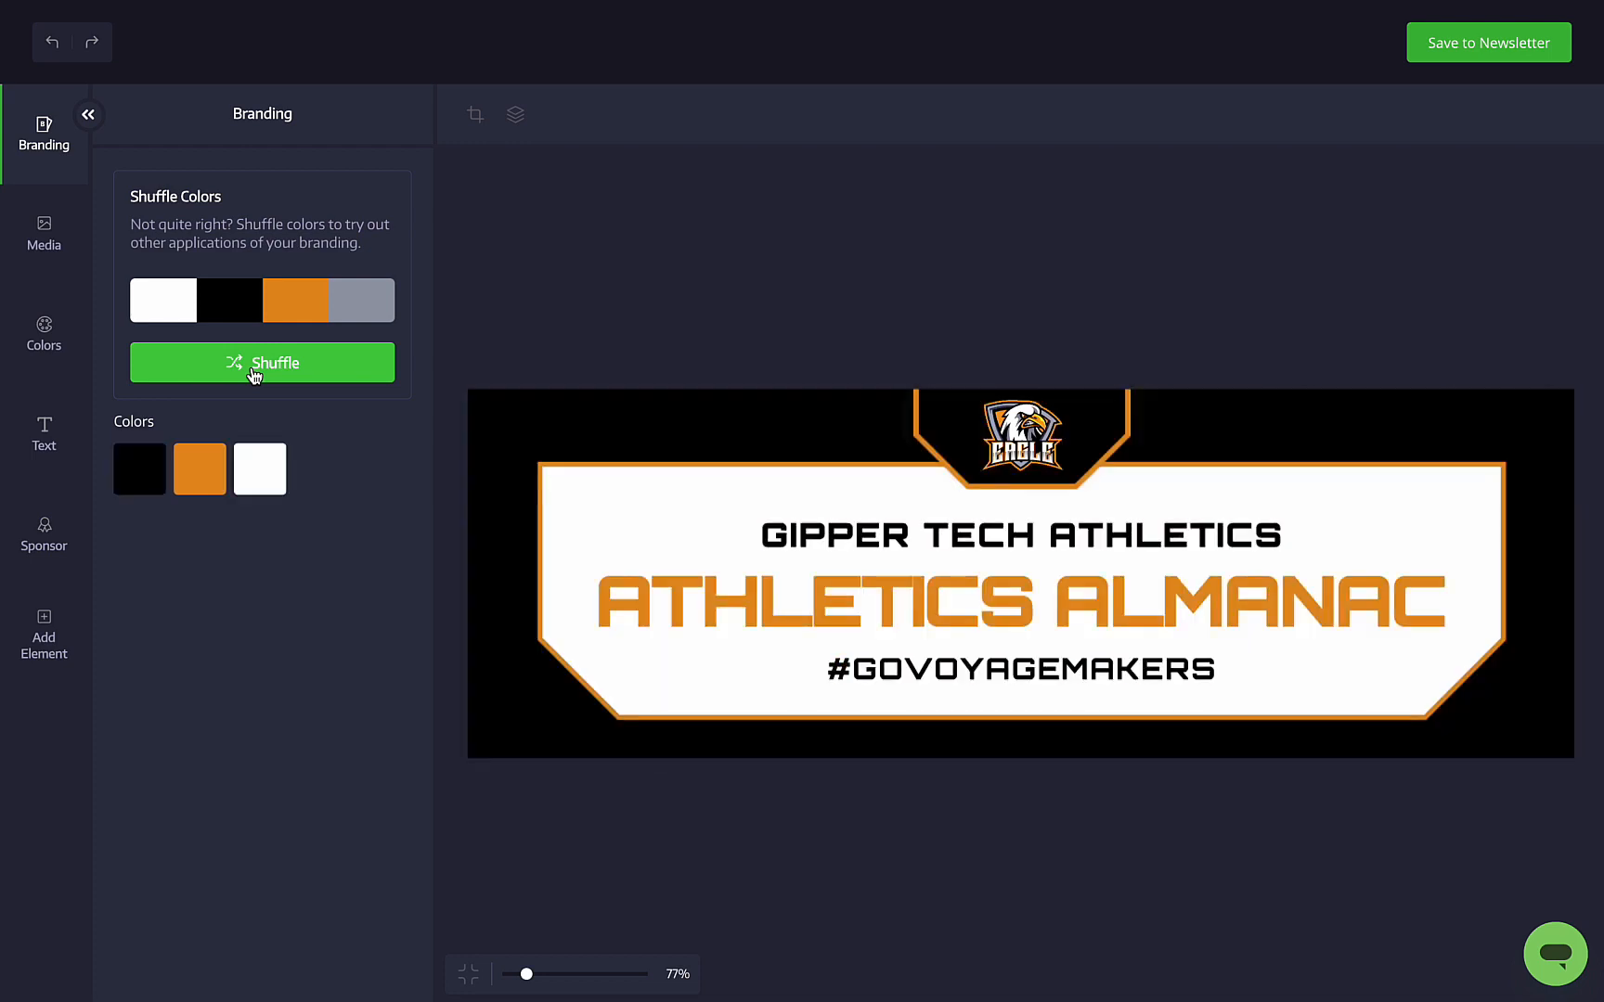
pyautogui.click(254, 371)
pyautogui.click(256, 371)
pyautogui.click(290, 368)
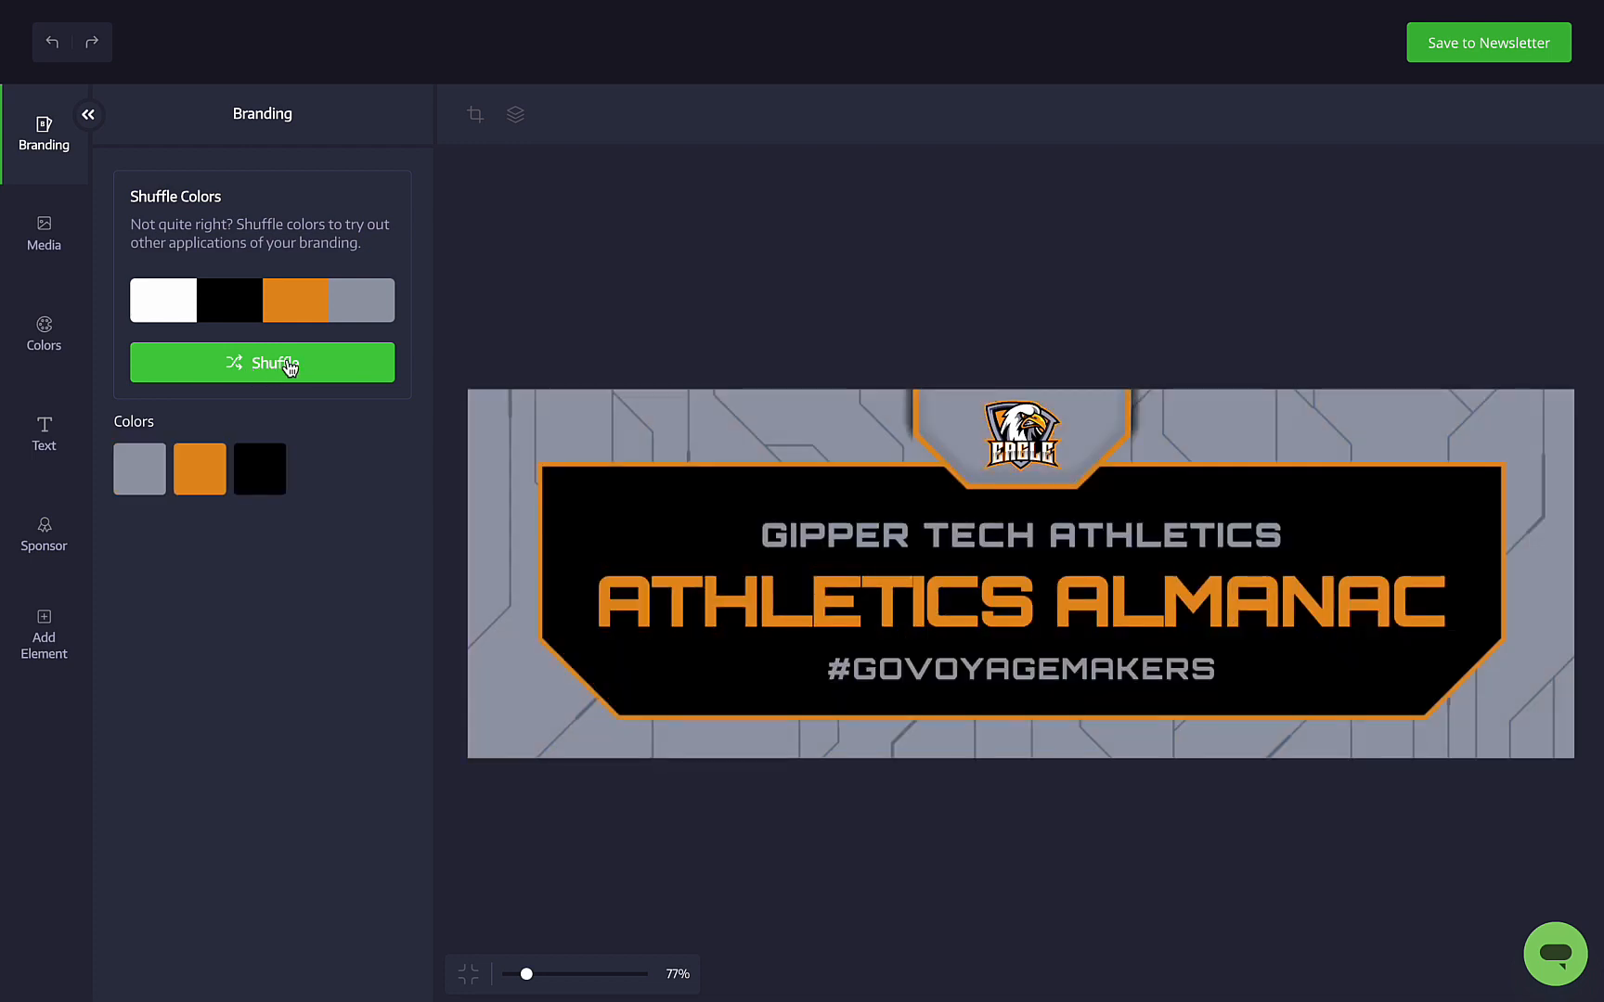
pyautogui.click(290, 369)
pyautogui.click(291, 368)
pyautogui.click(290, 369)
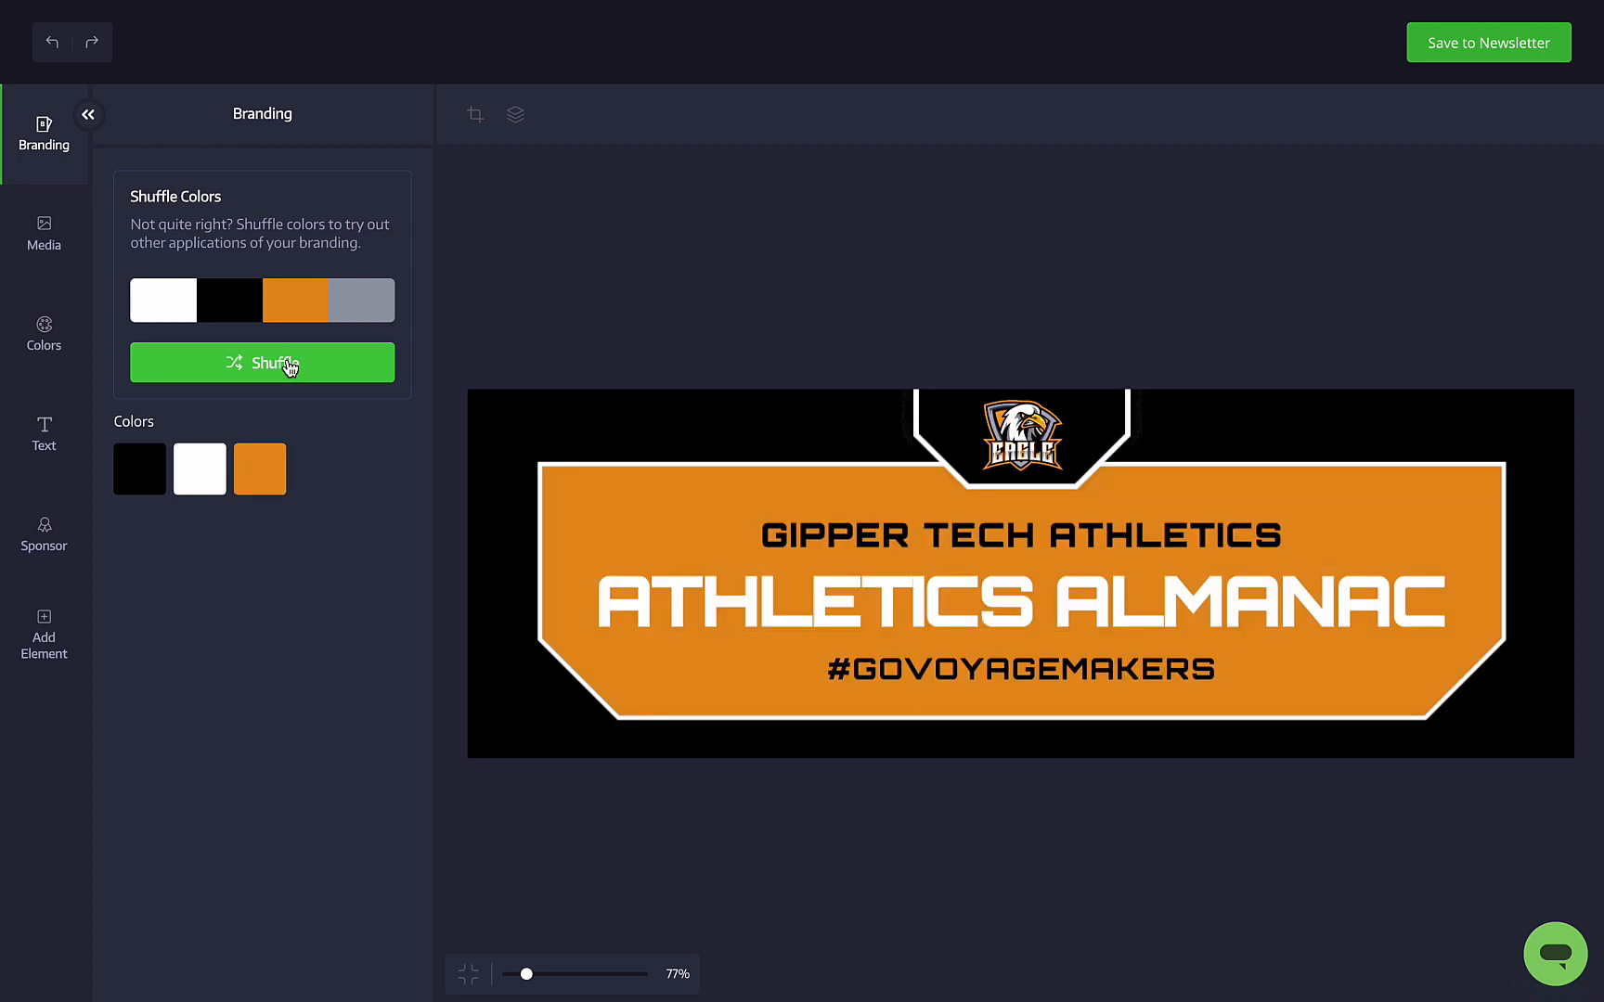
pyautogui.click(290, 369)
pyautogui.click(290, 368)
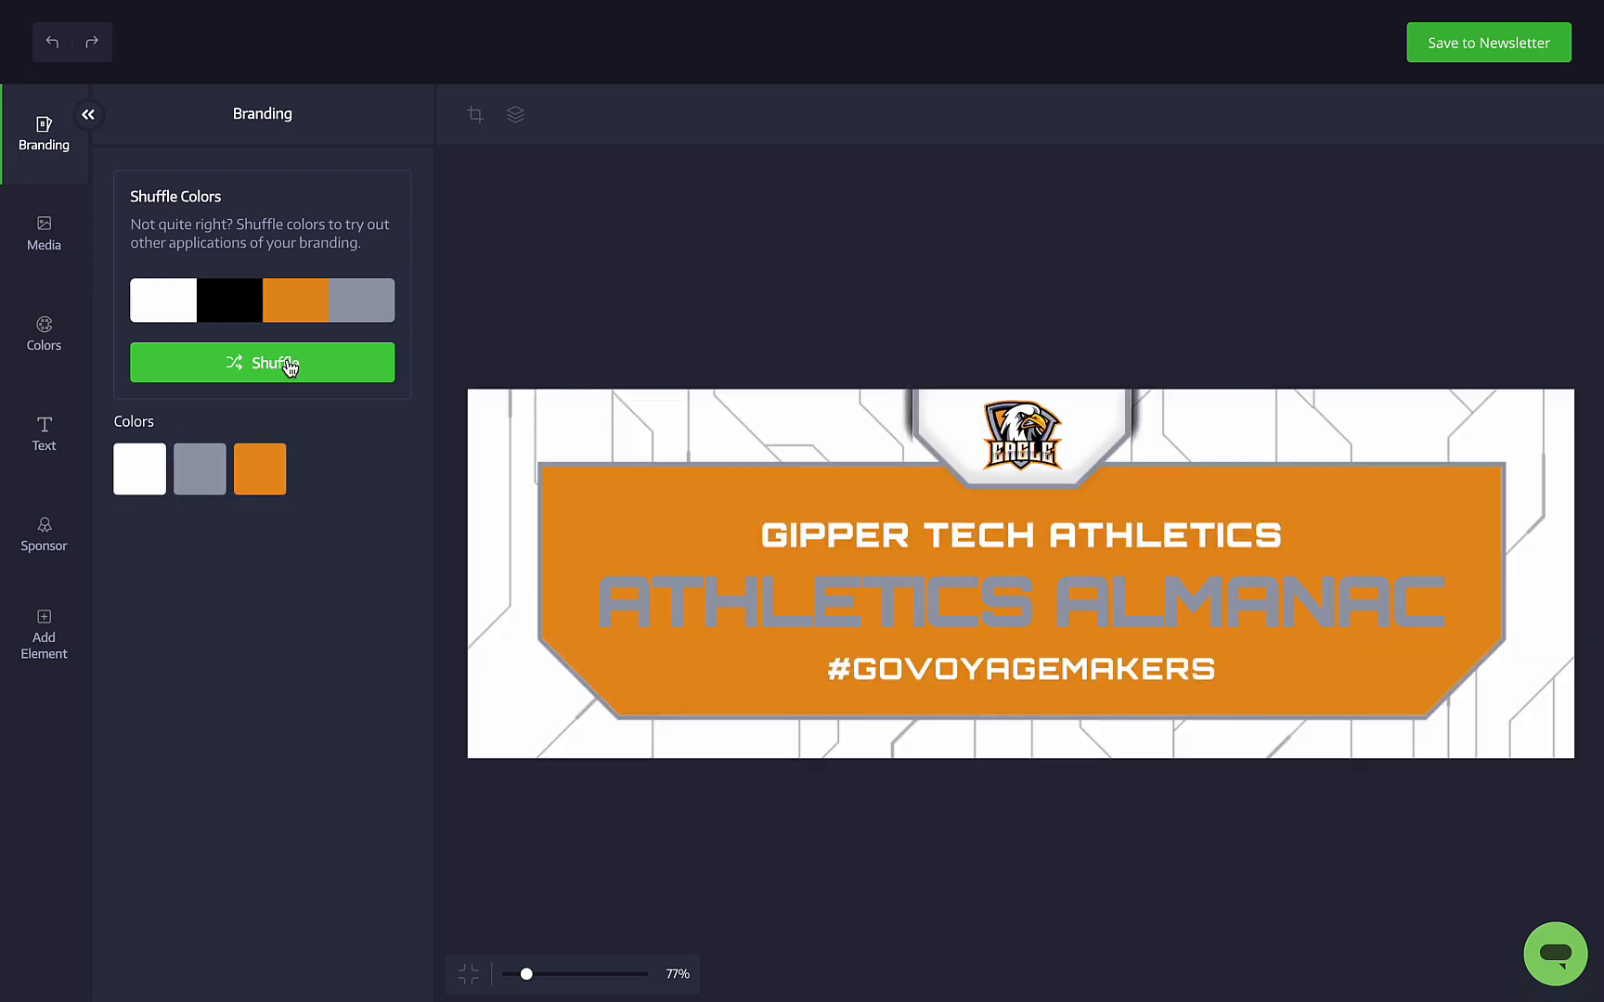
pyautogui.click(290, 368)
# Set the header text to "GIPPER HIGH SCHOOL ATHLETICS", "SUMMER CAMPS" and "#GOGIPPER", and save the graphic to the newsletter
pyautogui.doubleClick(1034, 622)
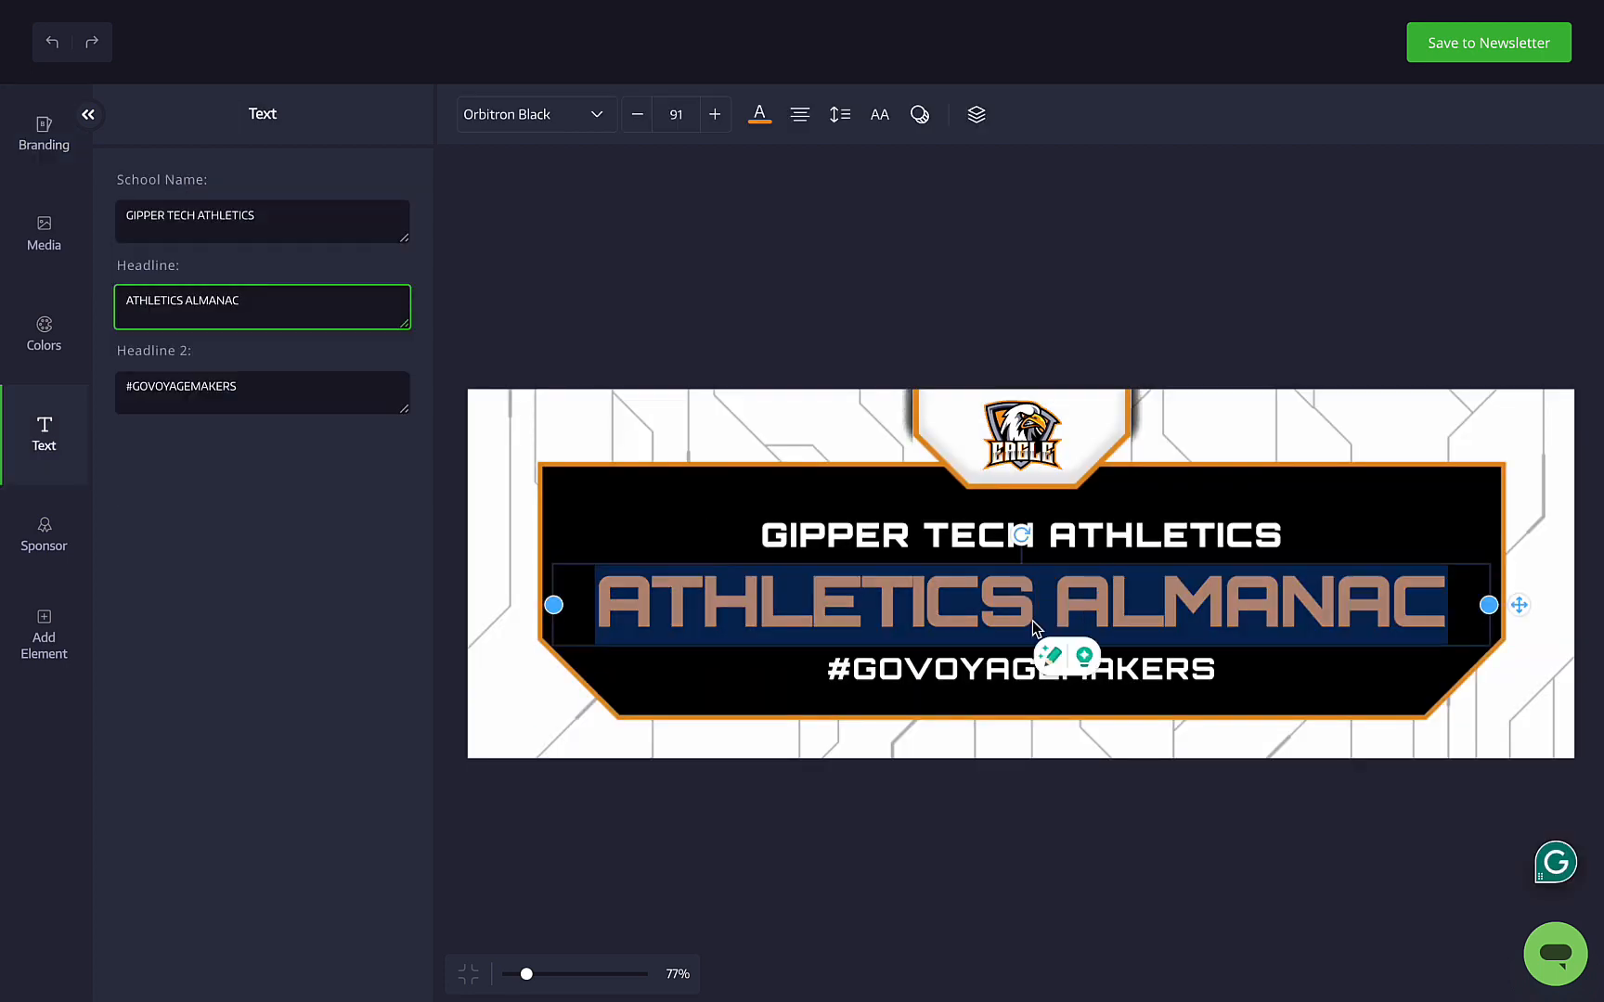
pyautogui.write('SUMMER CAMPS')
pyautogui.doubleClick(975, 526)
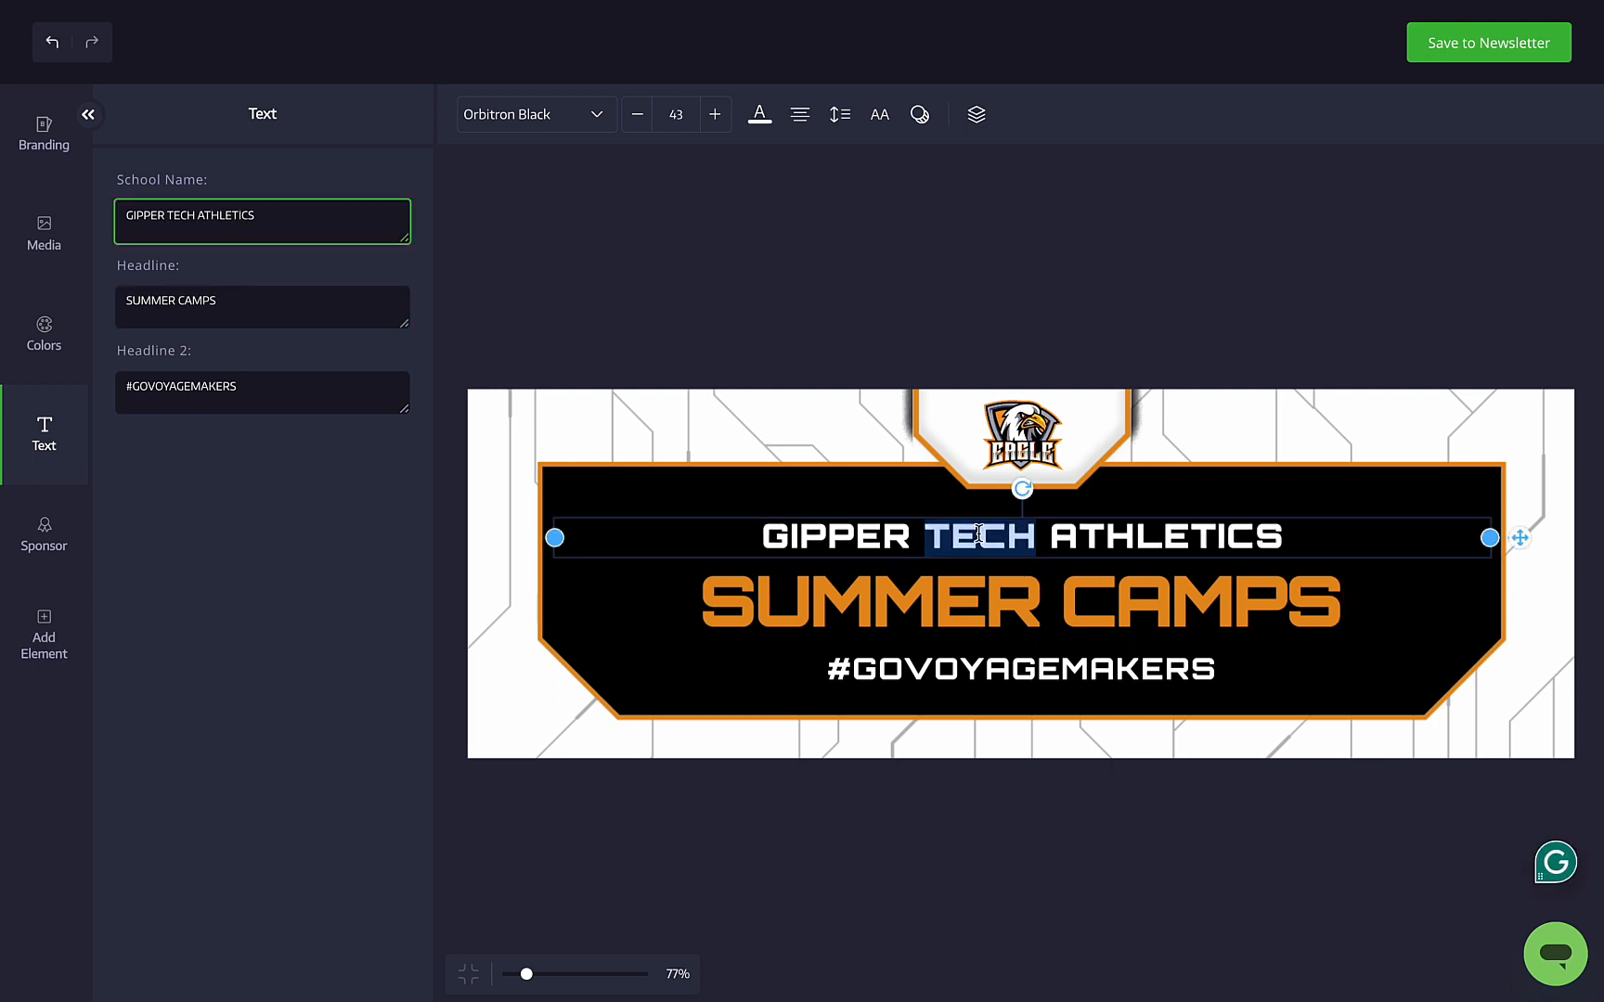
pyautogui.write('HIGH SCHOOL')
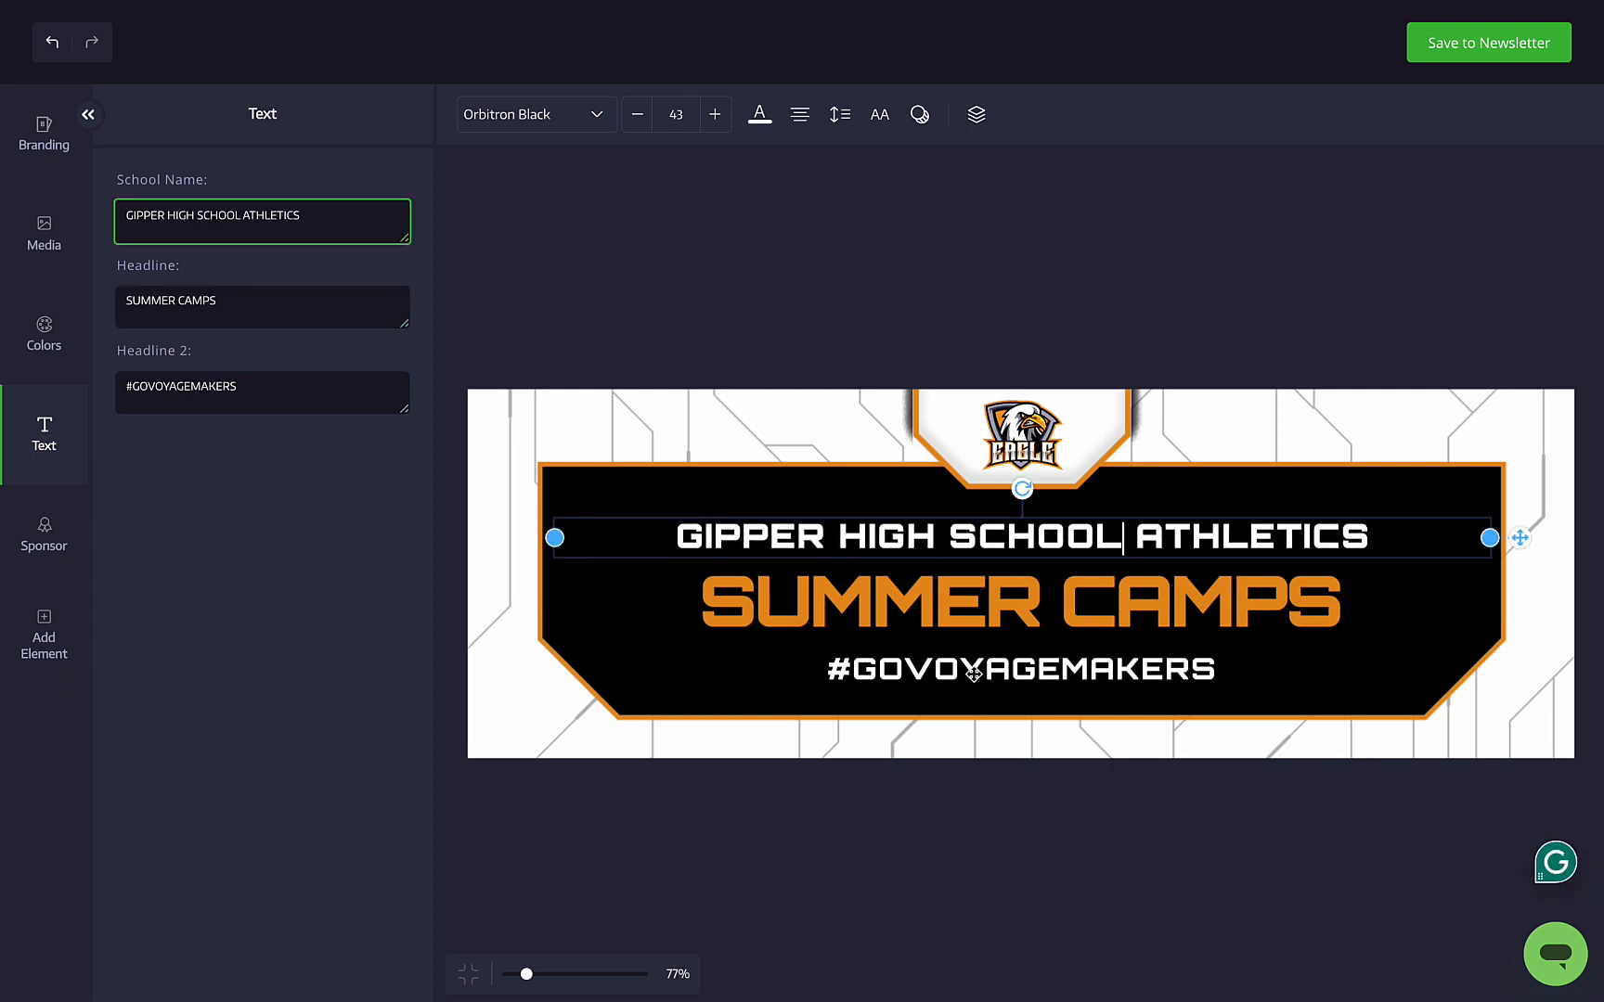
pyautogui.tripleClick(930, 670)
pyautogui.press('BackSpace')
pyautogui.write('#GOGIPPER')
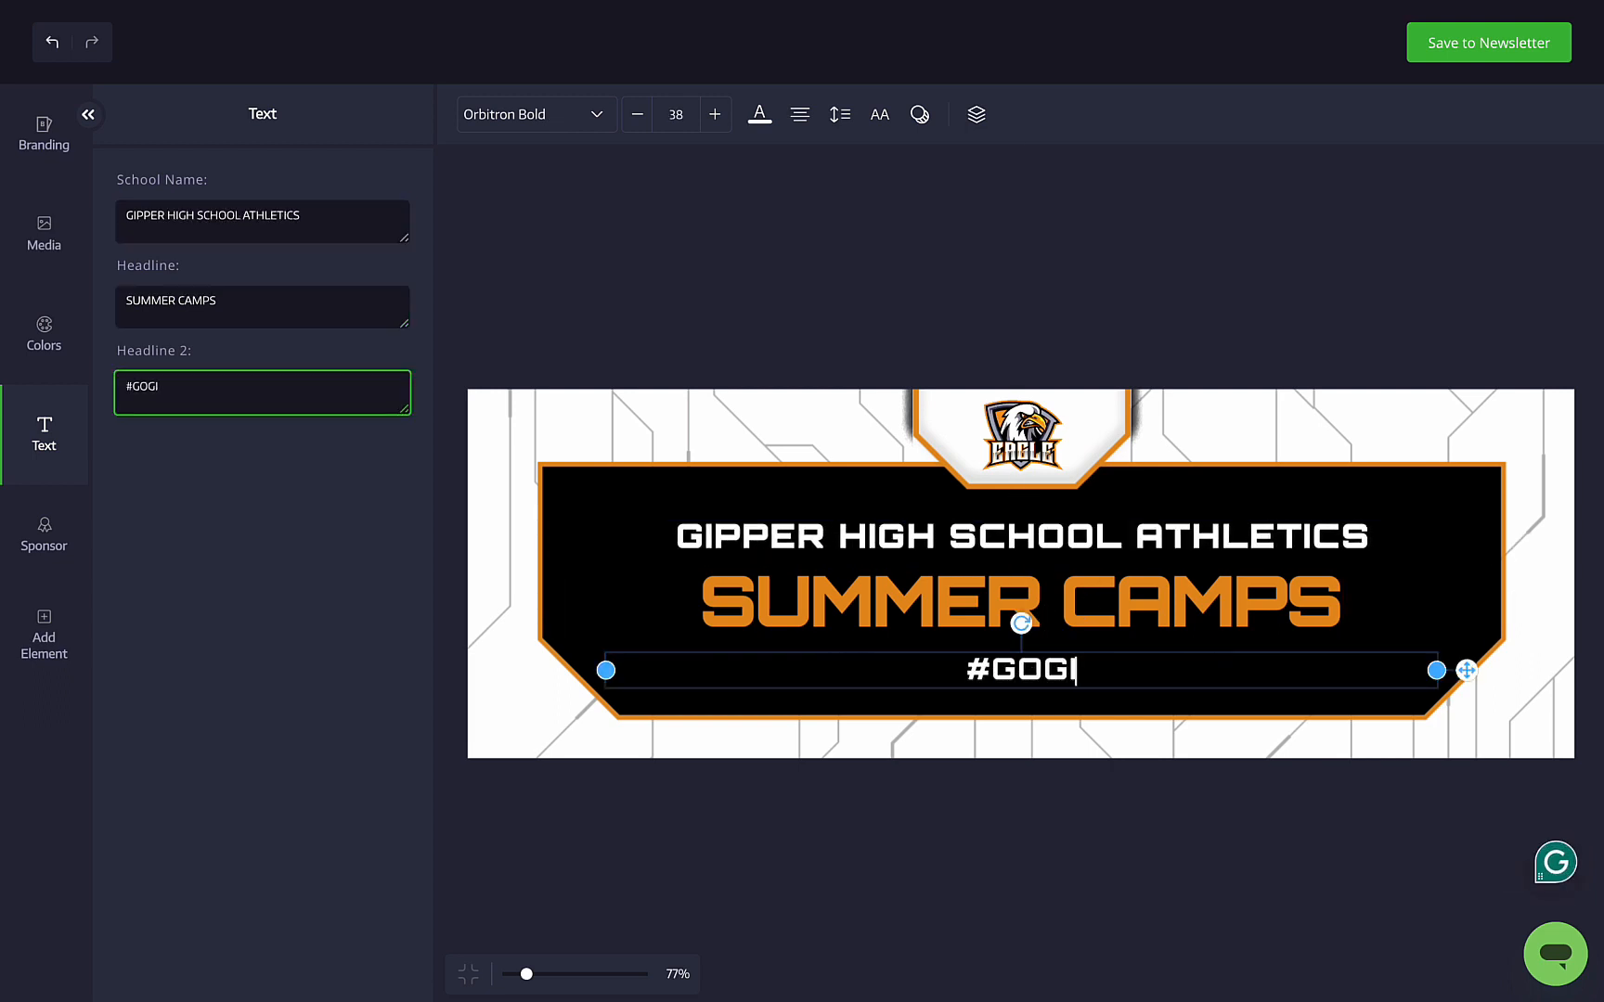
pyautogui.click(1460, 61)
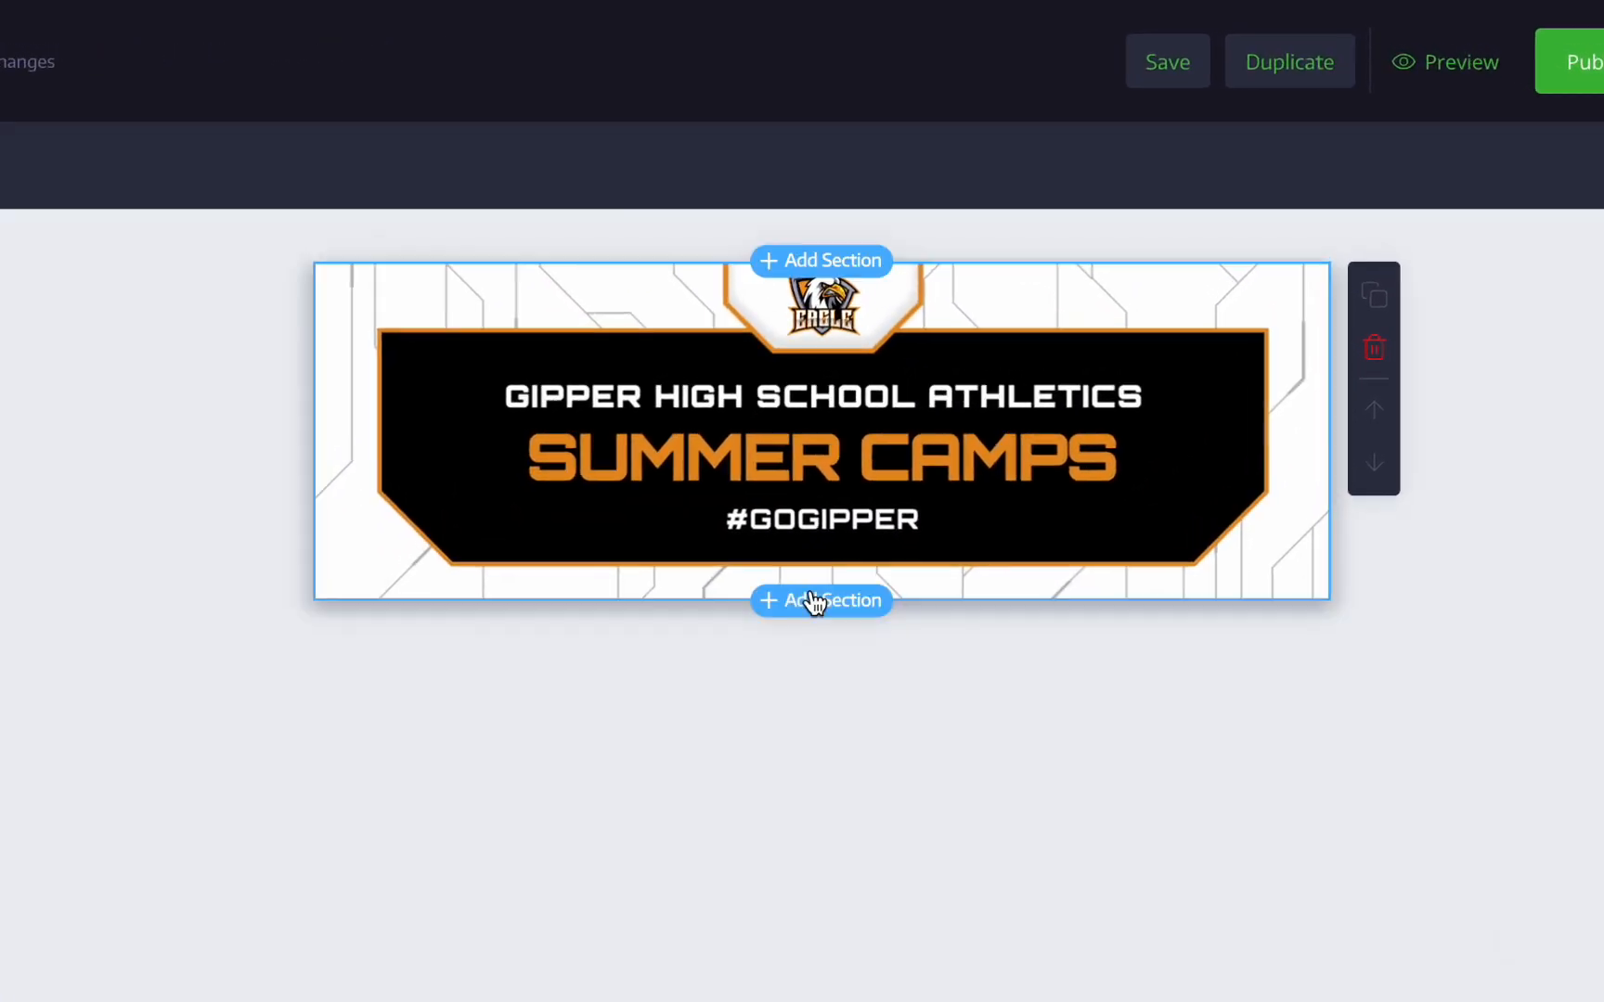
# Add a text section below the header reading "Summer Camp Registration is Open!"
pyautogui.click(984, 416)
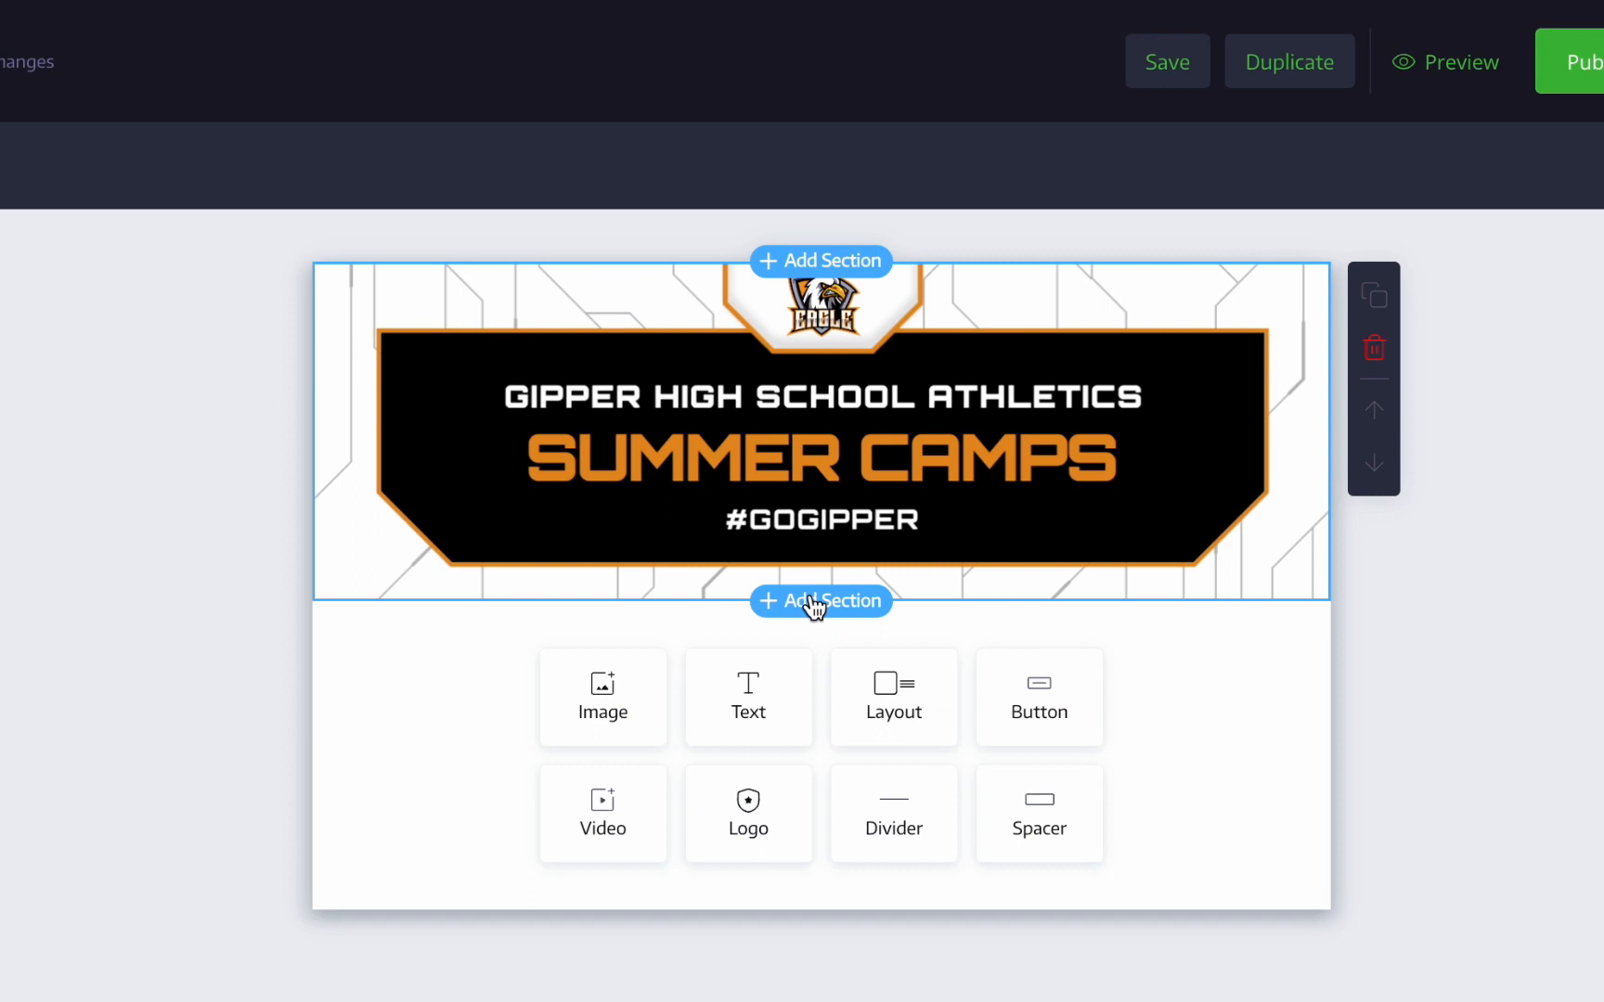
pyautogui.click(756, 703)
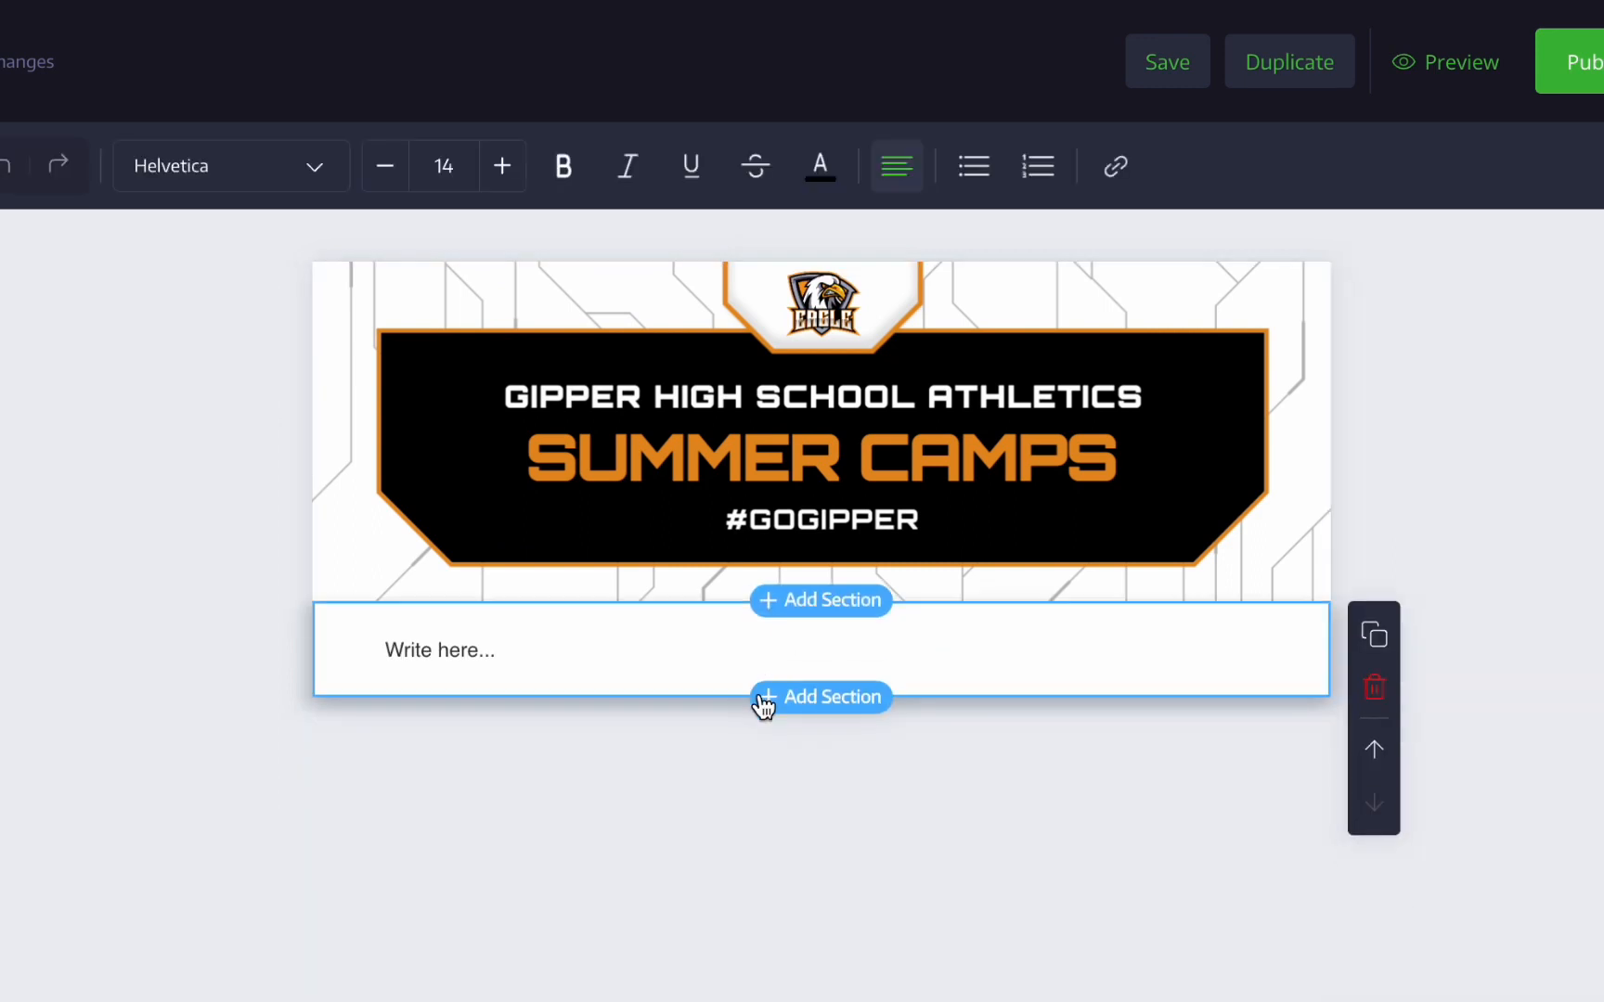
pyautogui.click(451, 655)
pyautogui.write('Summer C')
pyautogui.write('amp Registration is Ope')
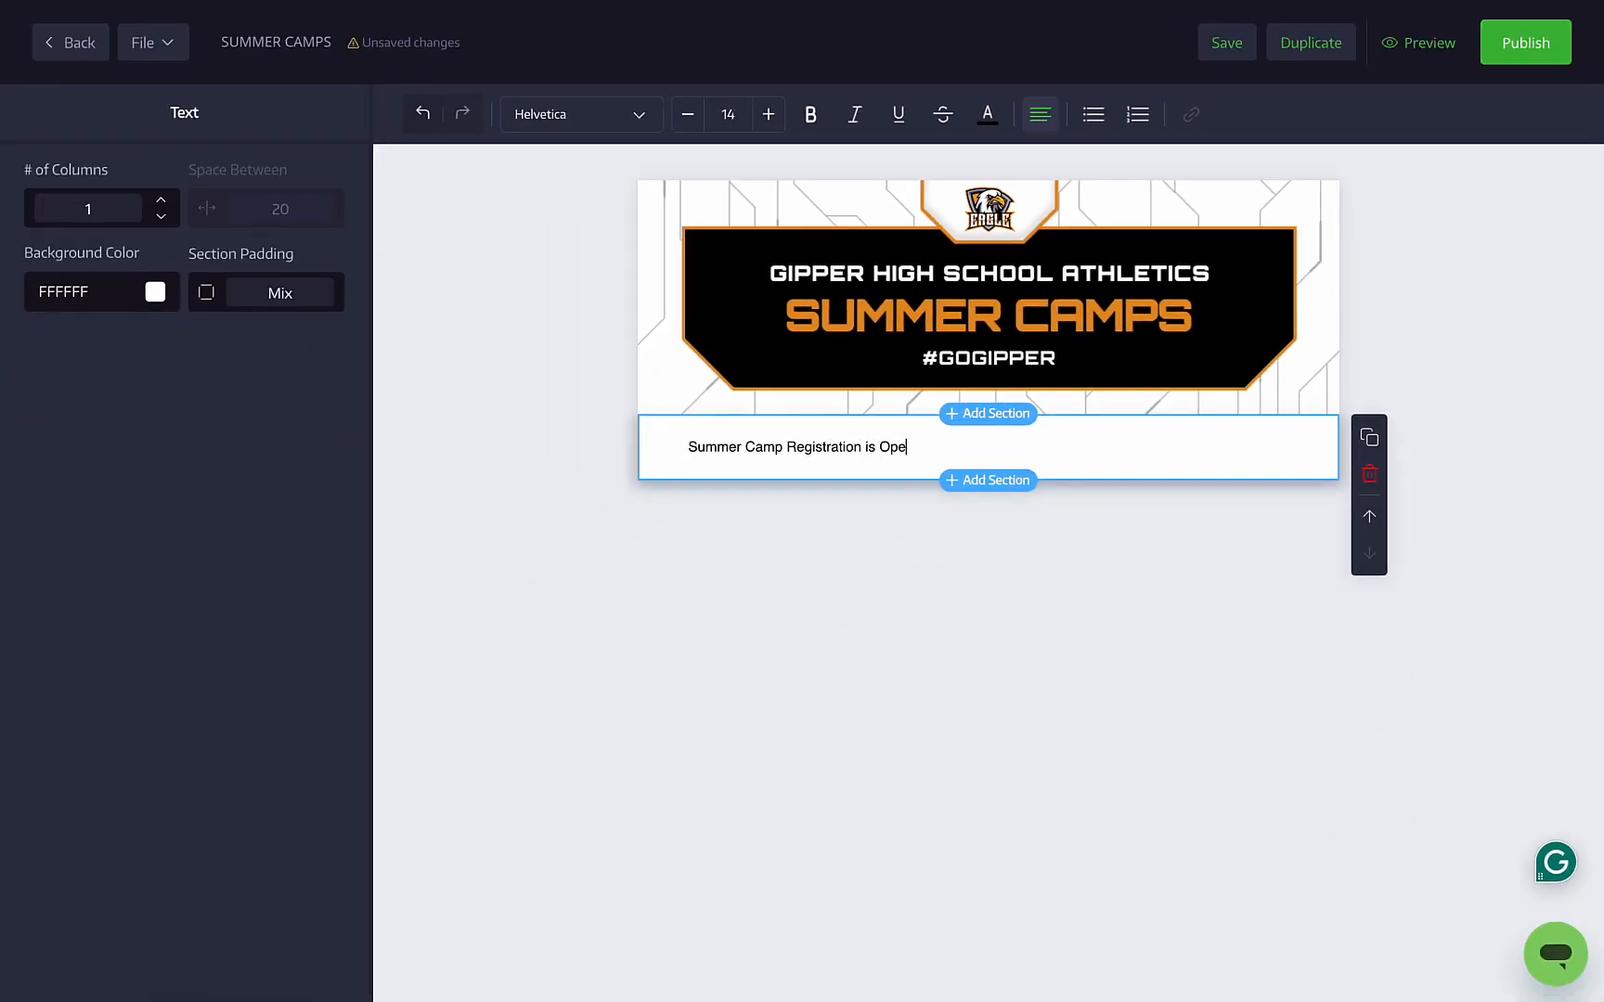
pyautogui.write('n!')
# Format the "Summer Camp Registration is Open!" heading in bold Oswald at size 28
pyautogui.tripleClick(692, 447)
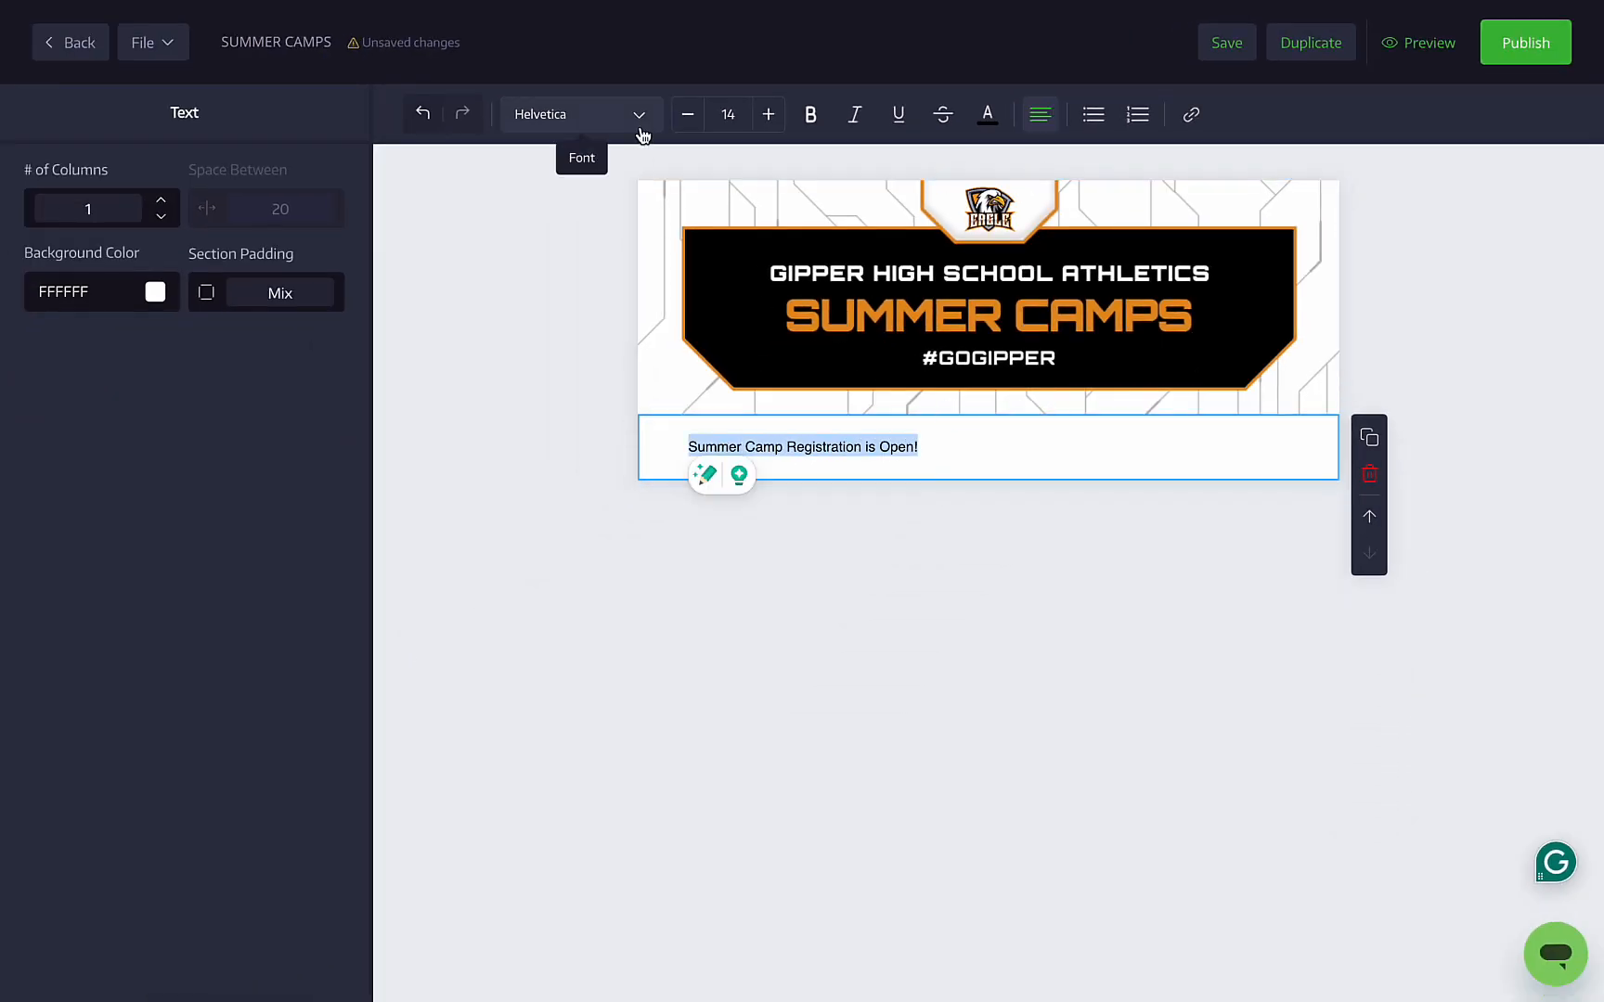
pyautogui.click(638, 123)
pyautogui.scroll(-5, 637, 405)
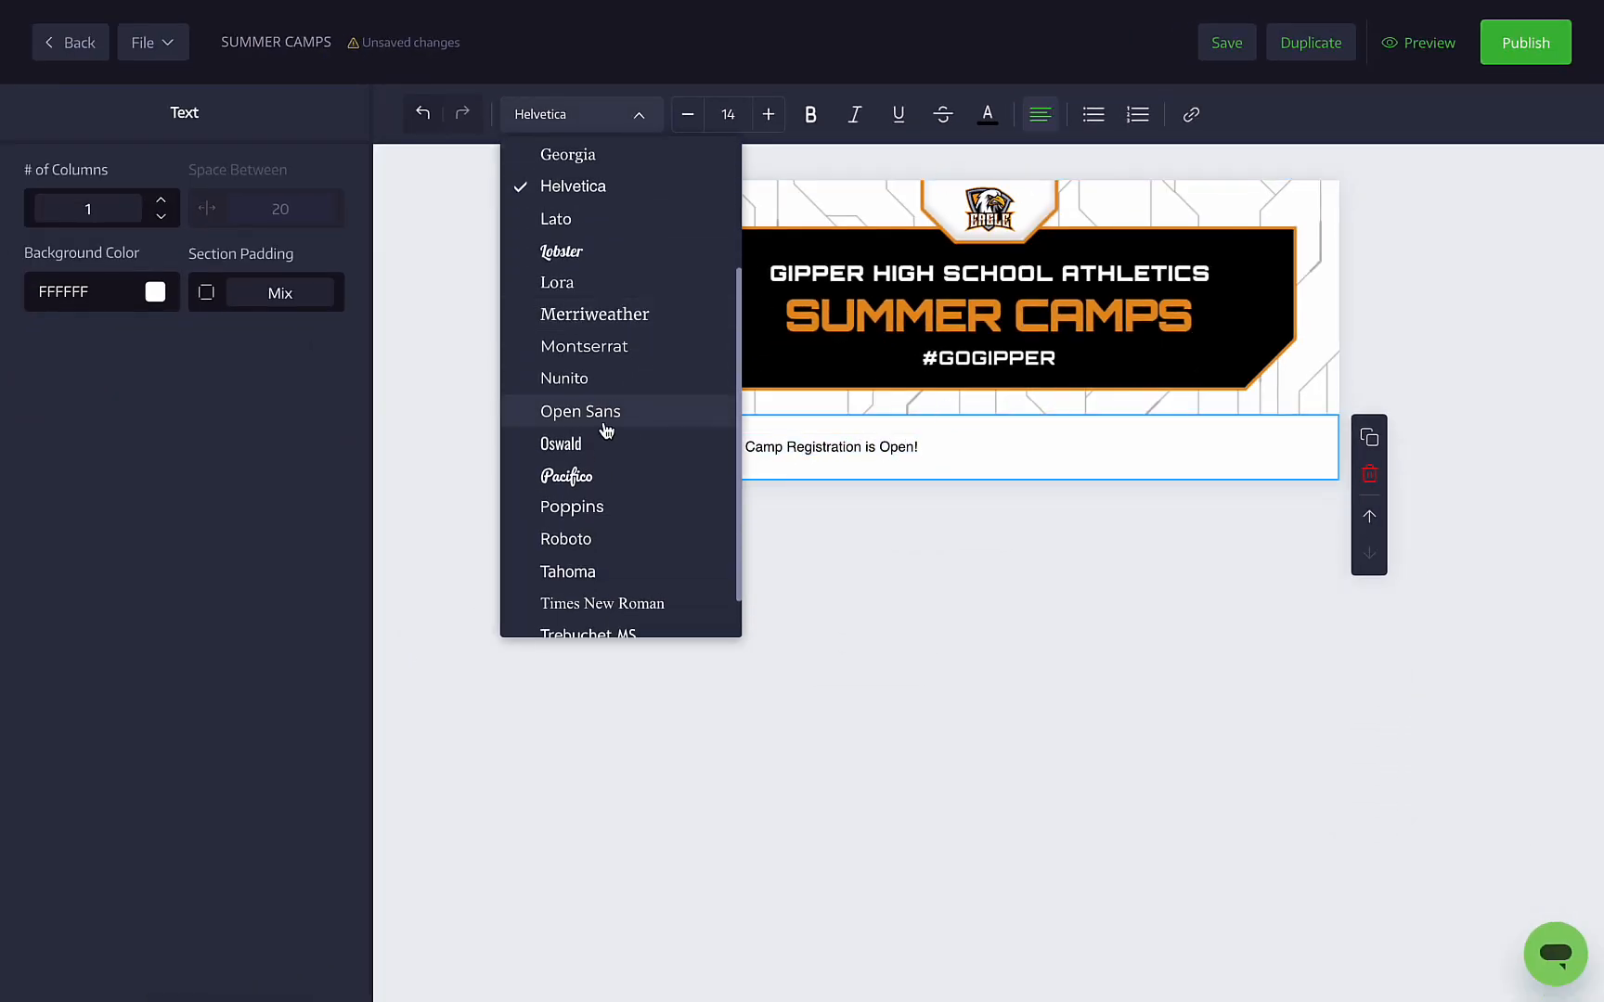
pyautogui.click(603, 440)
pyautogui.click(768, 114)
pyautogui.click(769, 114)
pyautogui.click(768, 114)
pyautogui.click(768, 114)
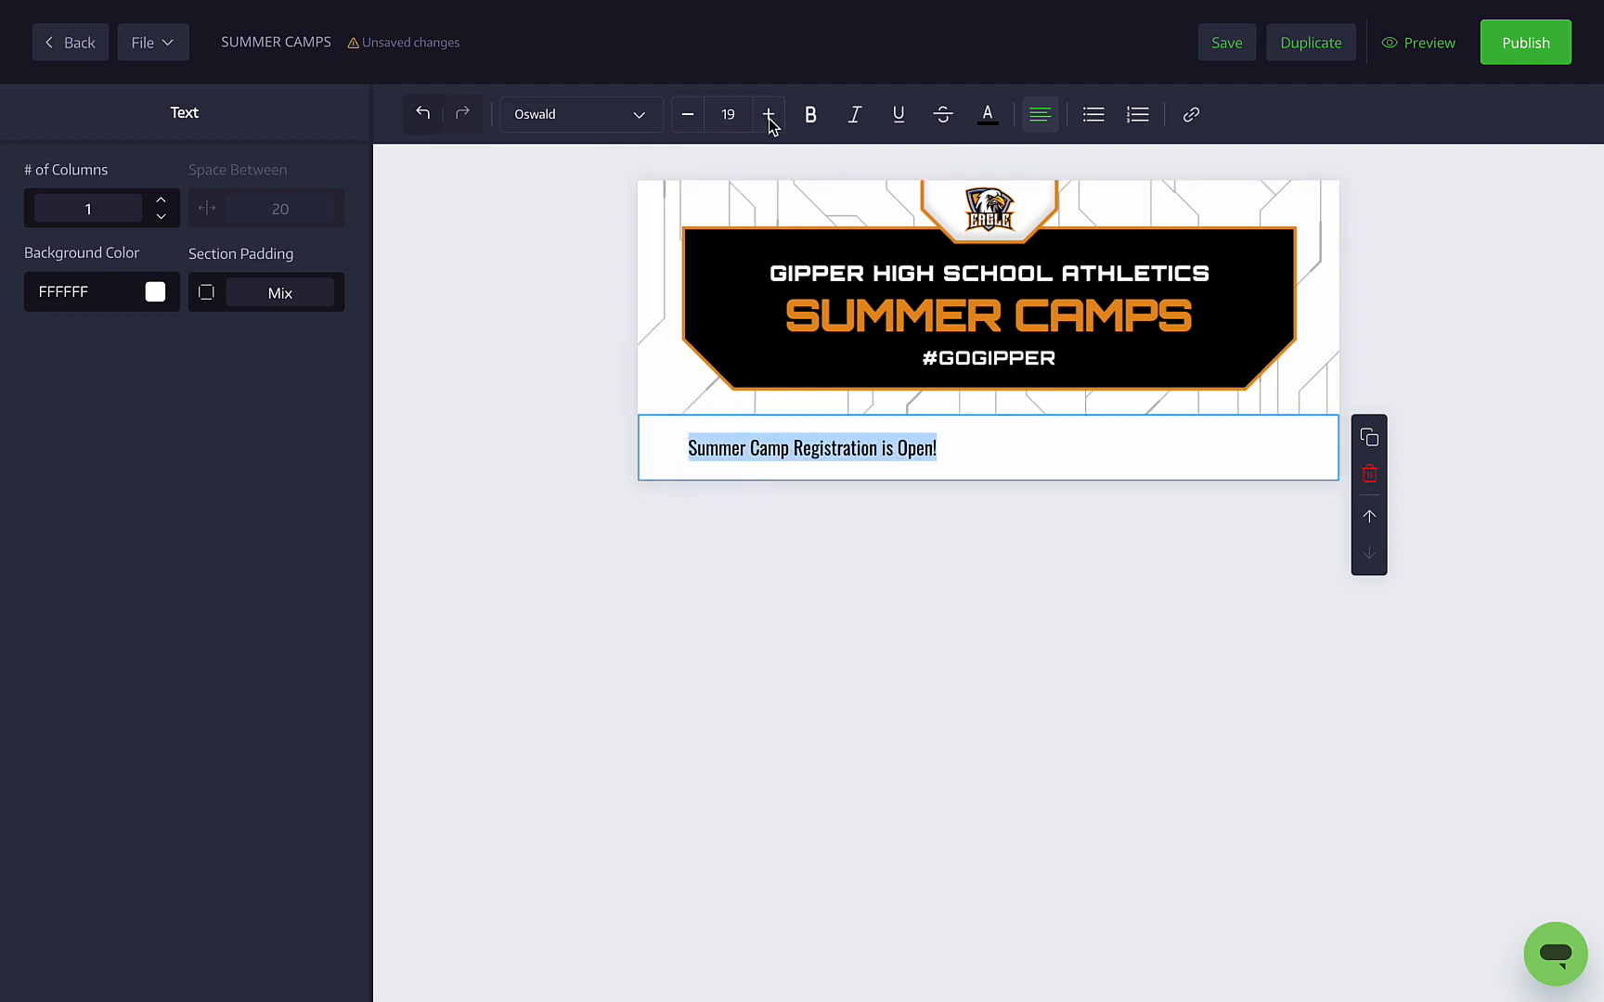
pyautogui.click(769, 114)
pyautogui.click(769, 114)
pyautogui.click(769, 114)
pyautogui.click(768, 114)
pyautogui.click(768, 114)
pyautogui.click(768, 114)
pyautogui.click(768, 114)
pyautogui.click(768, 114)
pyautogui.click(768, 114)
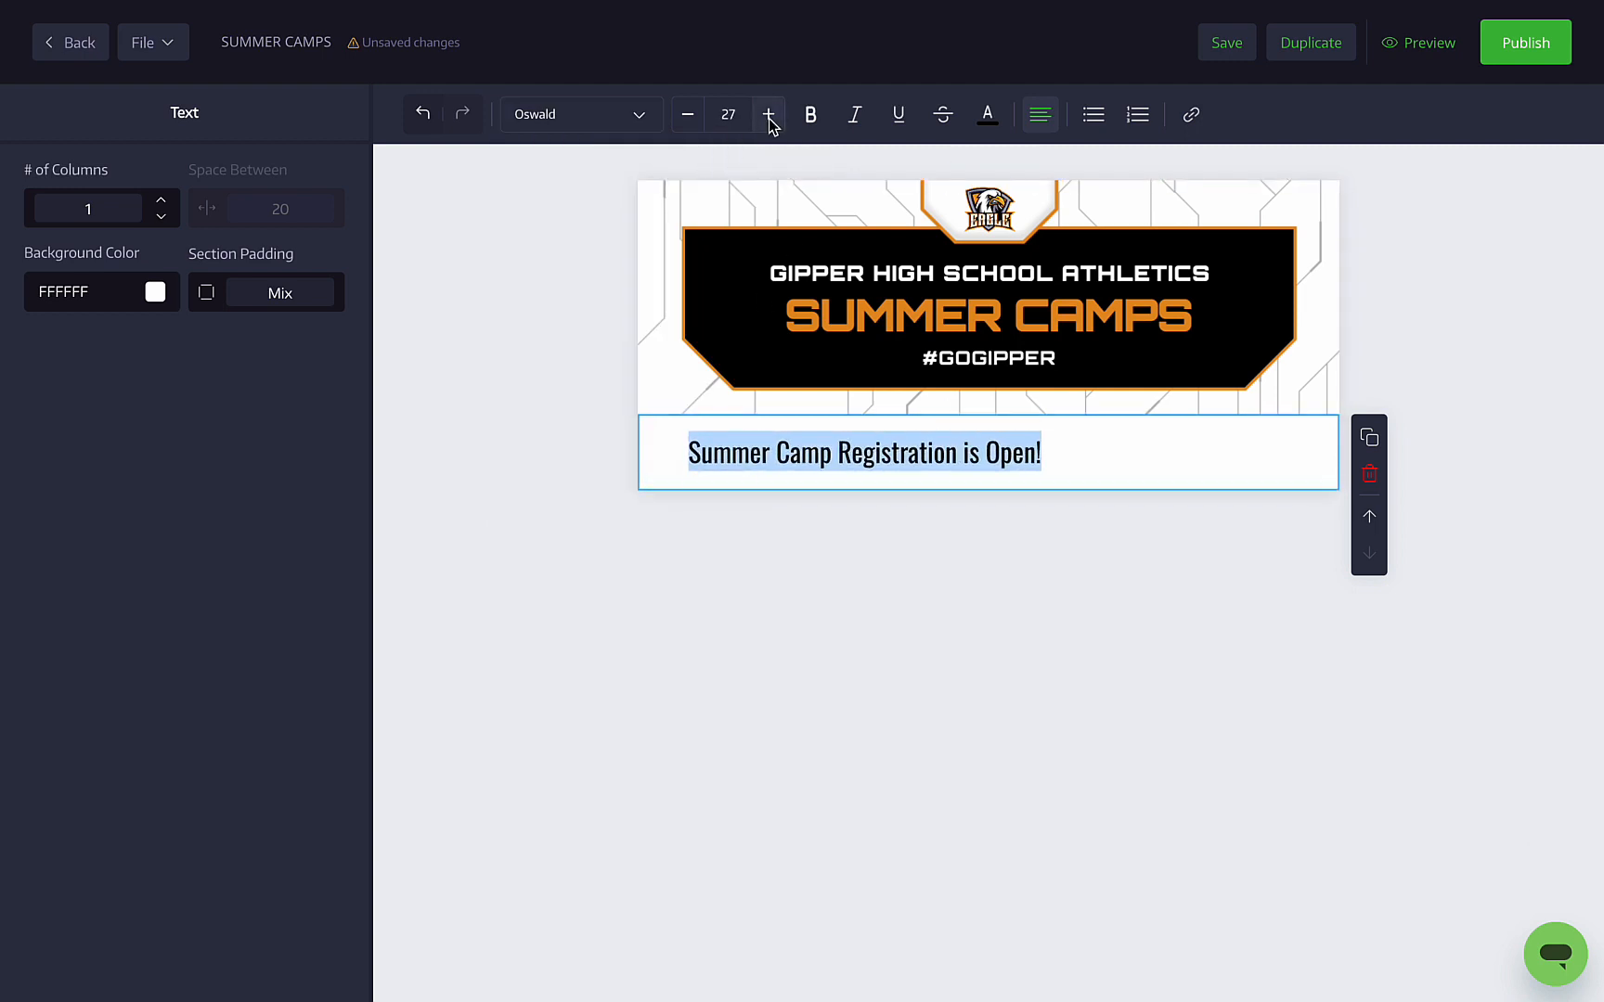
pyautogui.click(769, 114)
pyautogui.click(810, 114)
# Add below the heading: "We're thrilled to offer summer camps for all sports this year. Please read on for more details and ways to register!"
pyautogui.click(1063, 455)
pyautogui.press('Return')
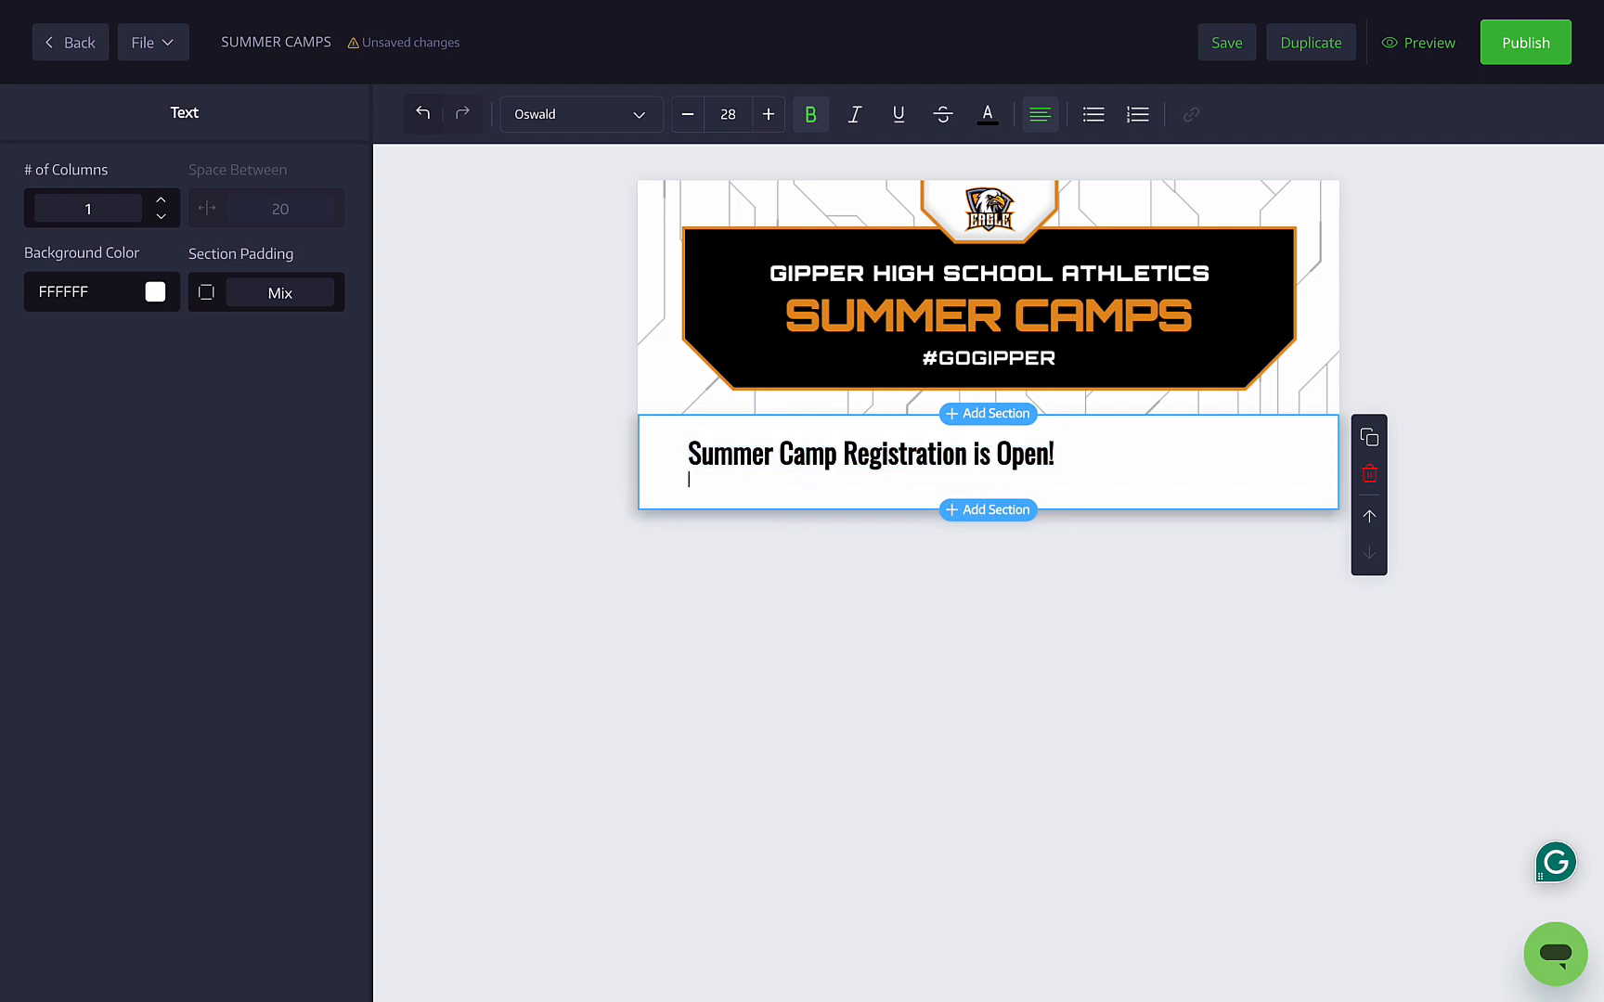
pyautogui.write("We're thrilled to o")
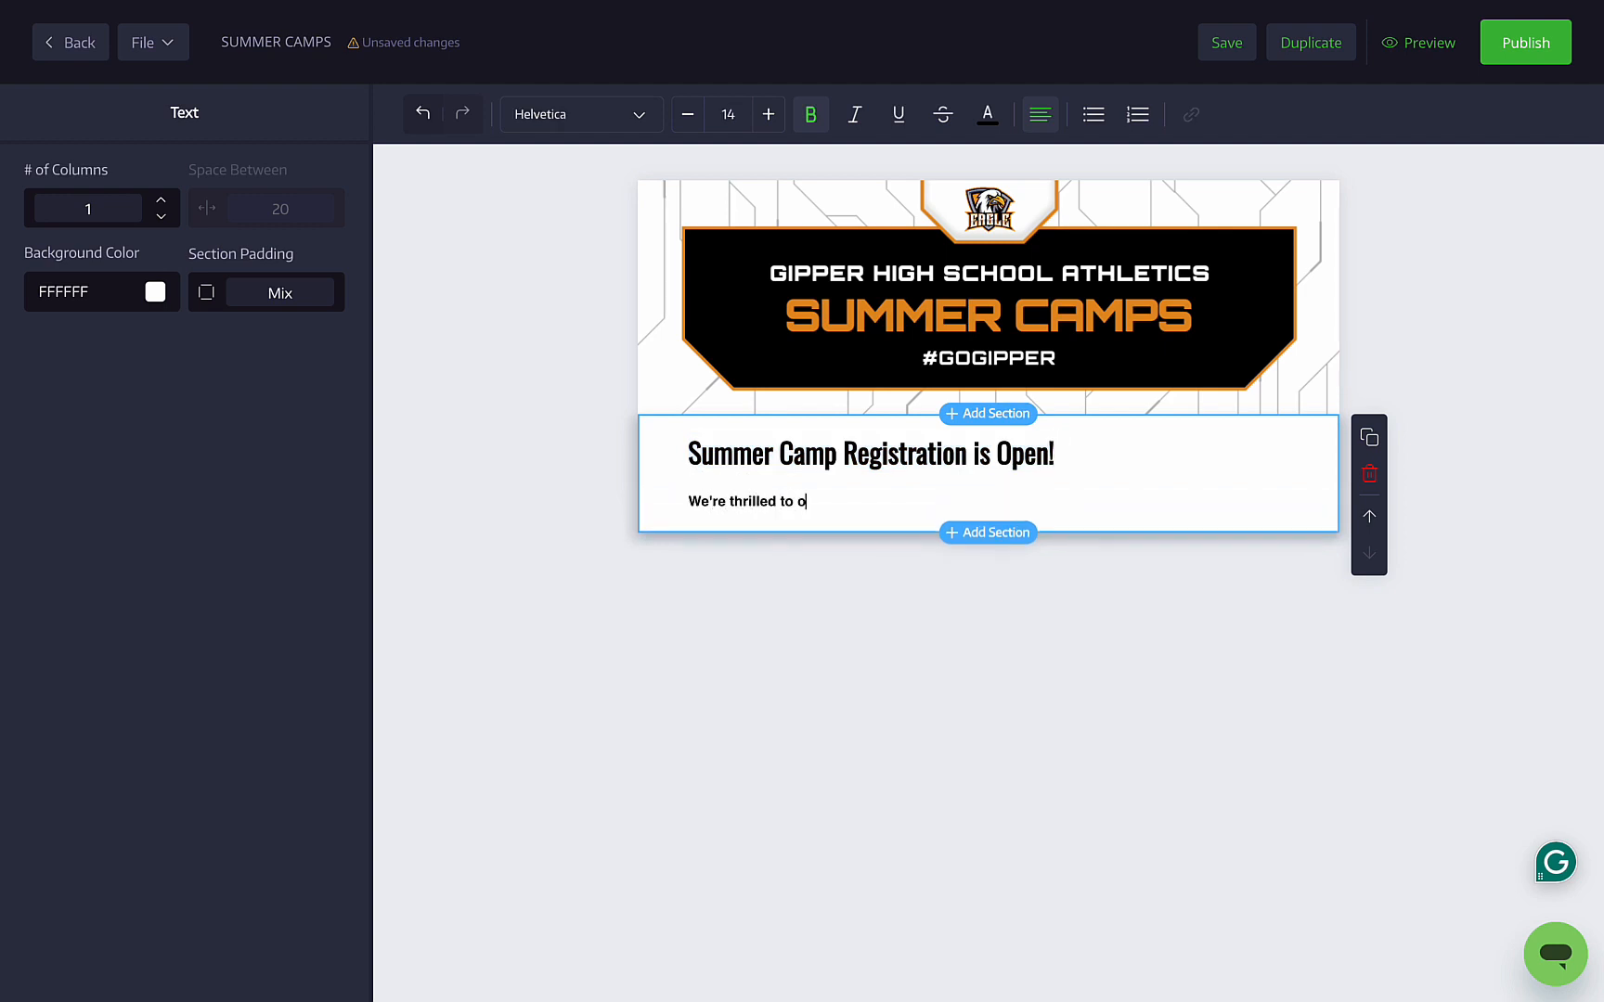
pyautogui.write('ffer summer camps for all sports this year. Please read')
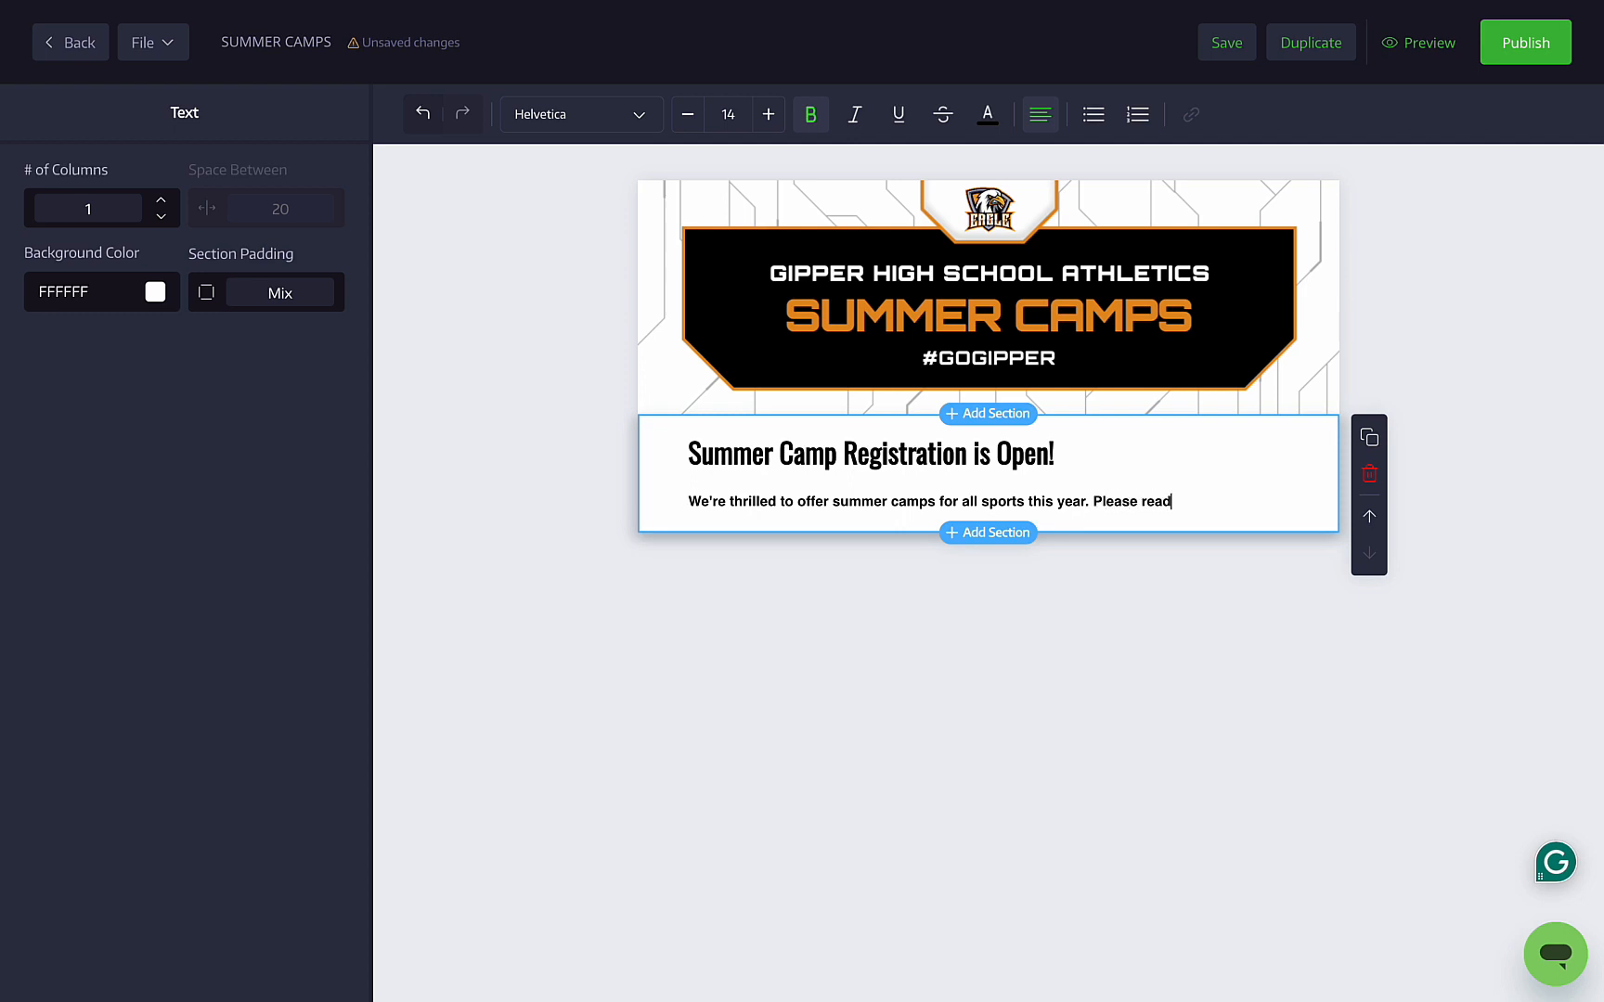
pyautogui.write(' on for more details and ways to register!')
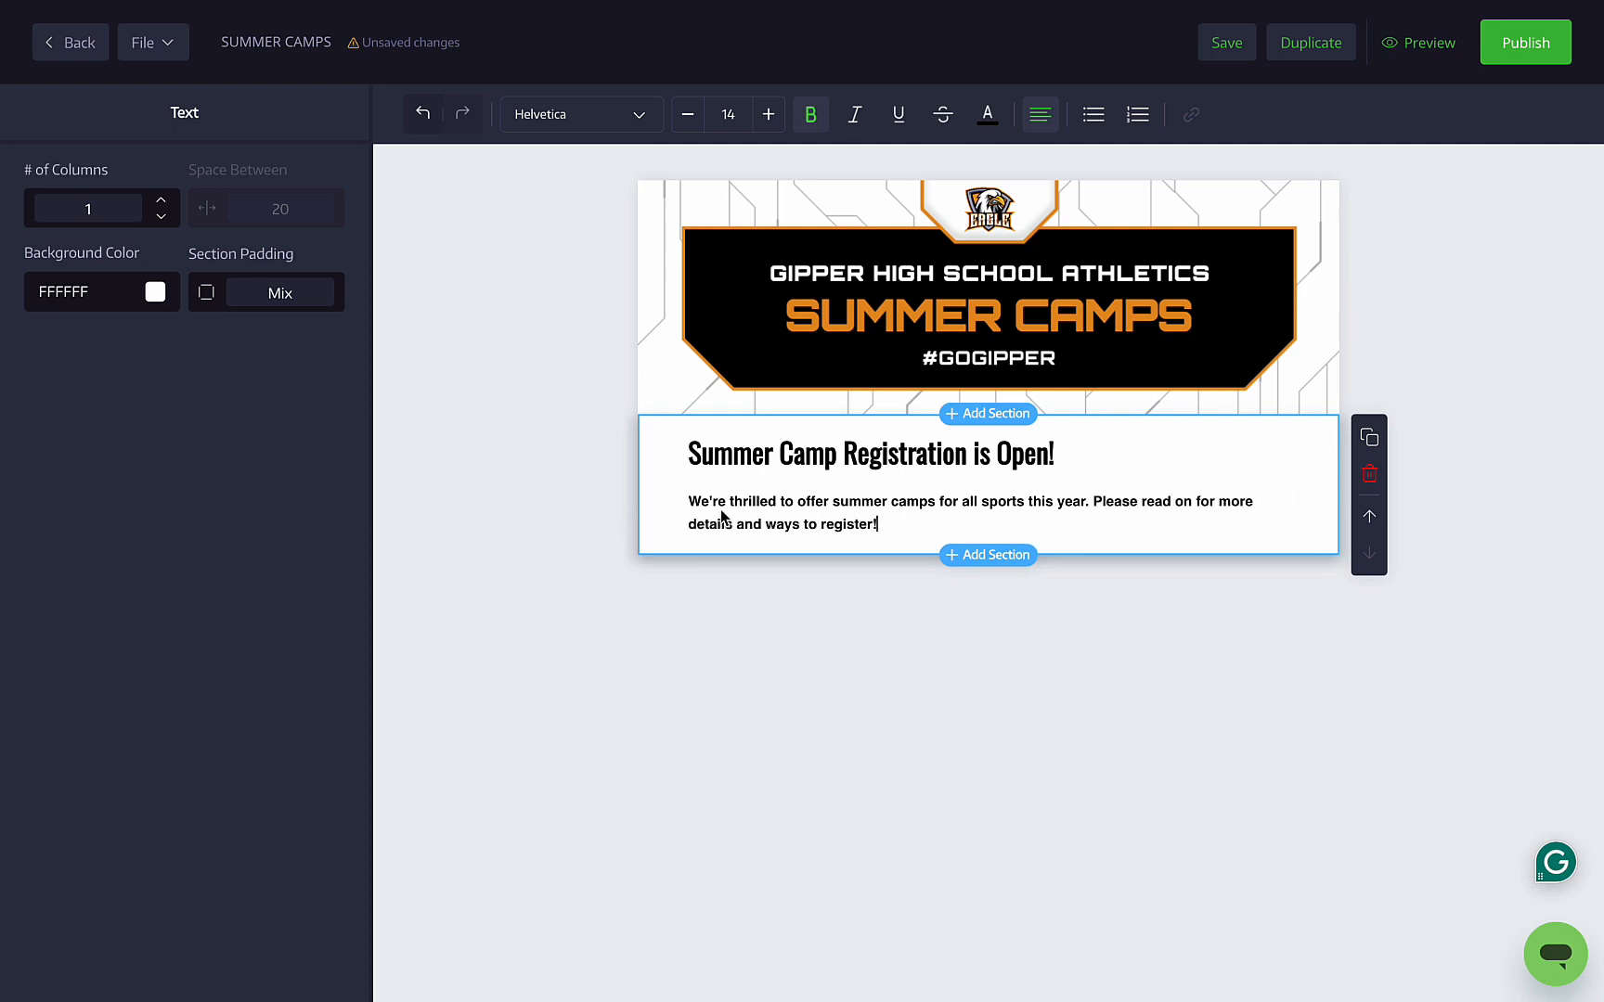
# Add a divider below the intro text, followed by an image-and-text layout section flipped so the text precedes the image
pyautogui.click(1011, 558)
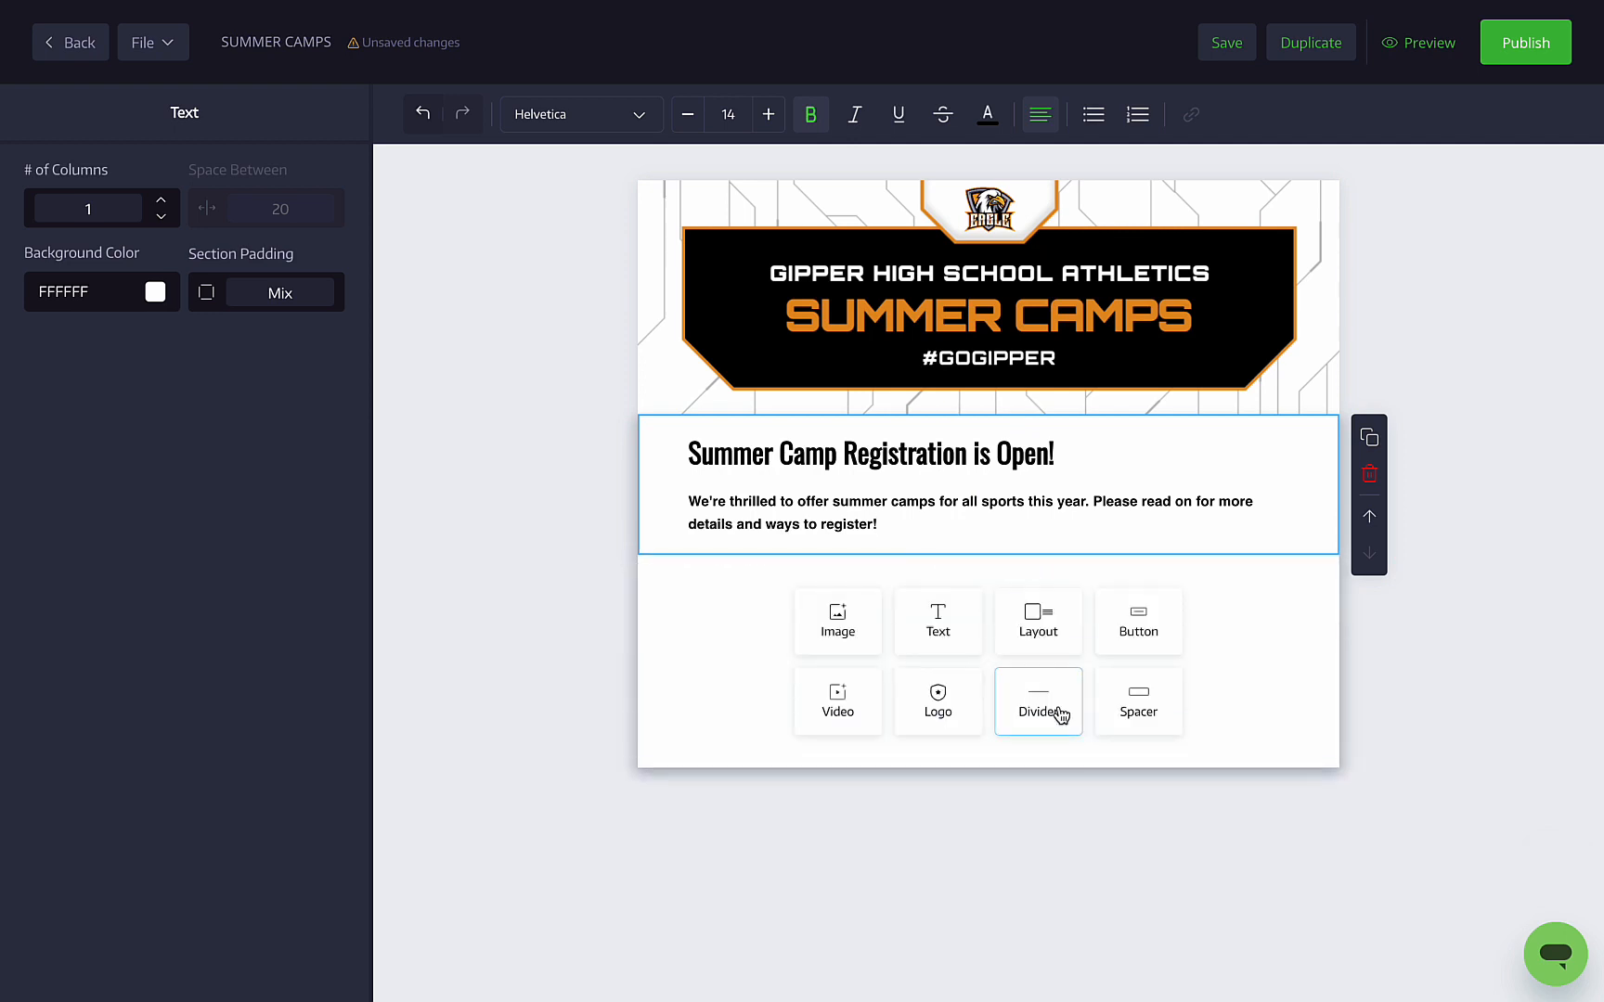
pyautogui.click(1061, 715)
pyautogui.click(986, 596)
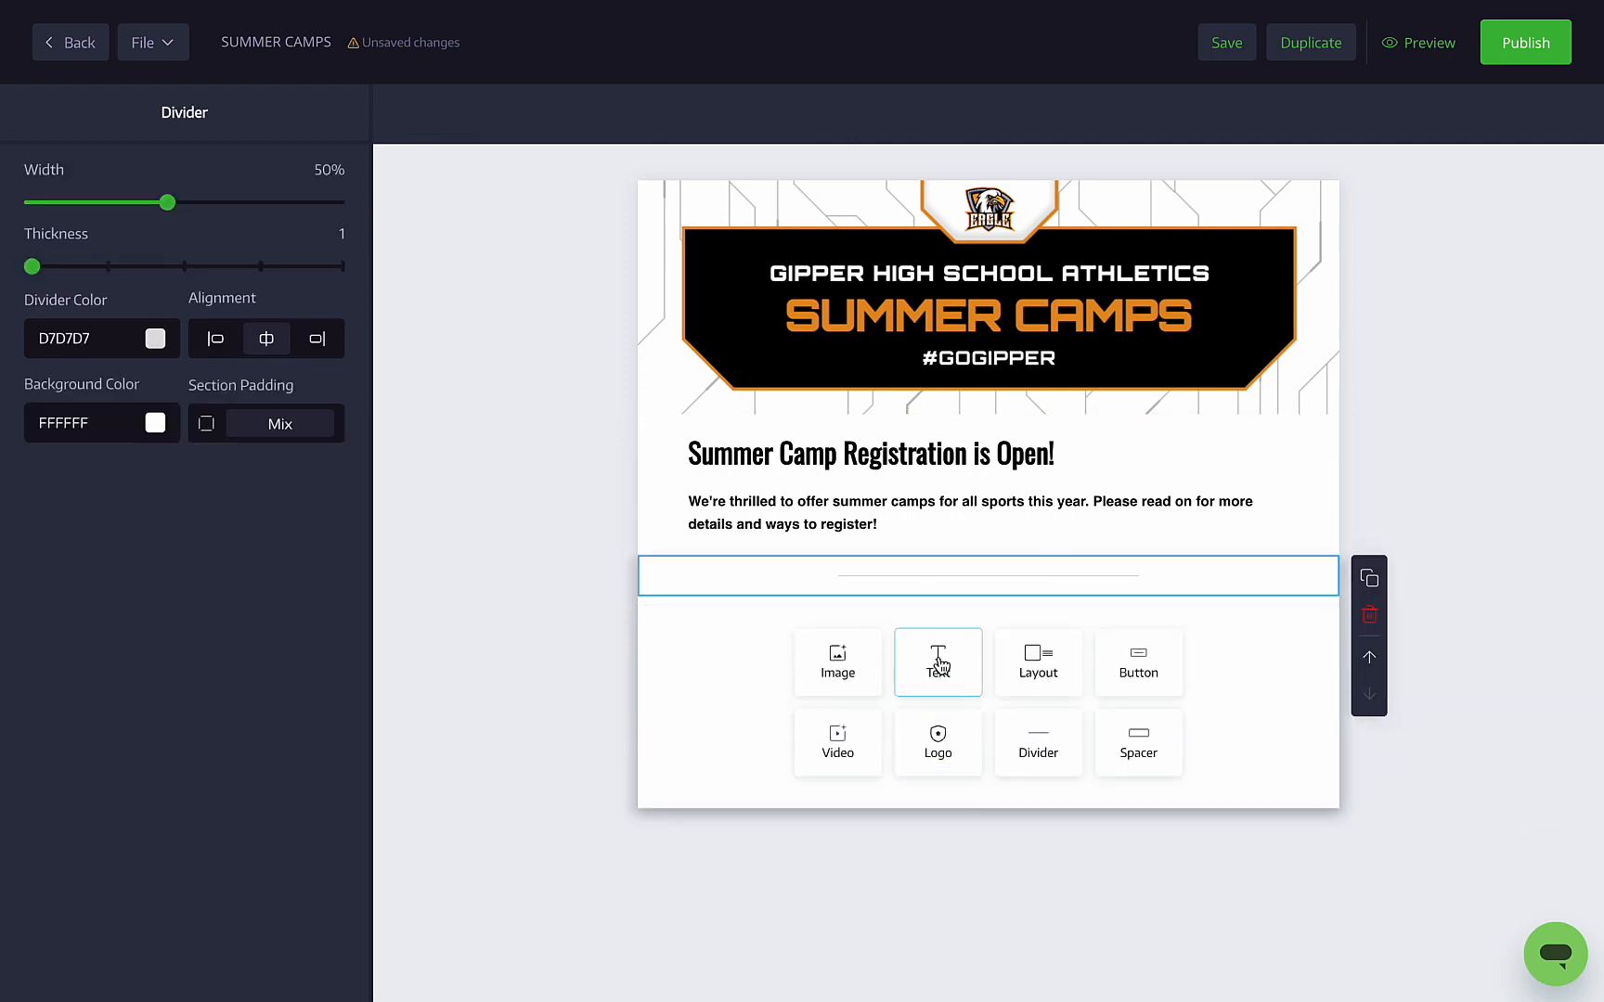
pyautogui.click(1038, 661)
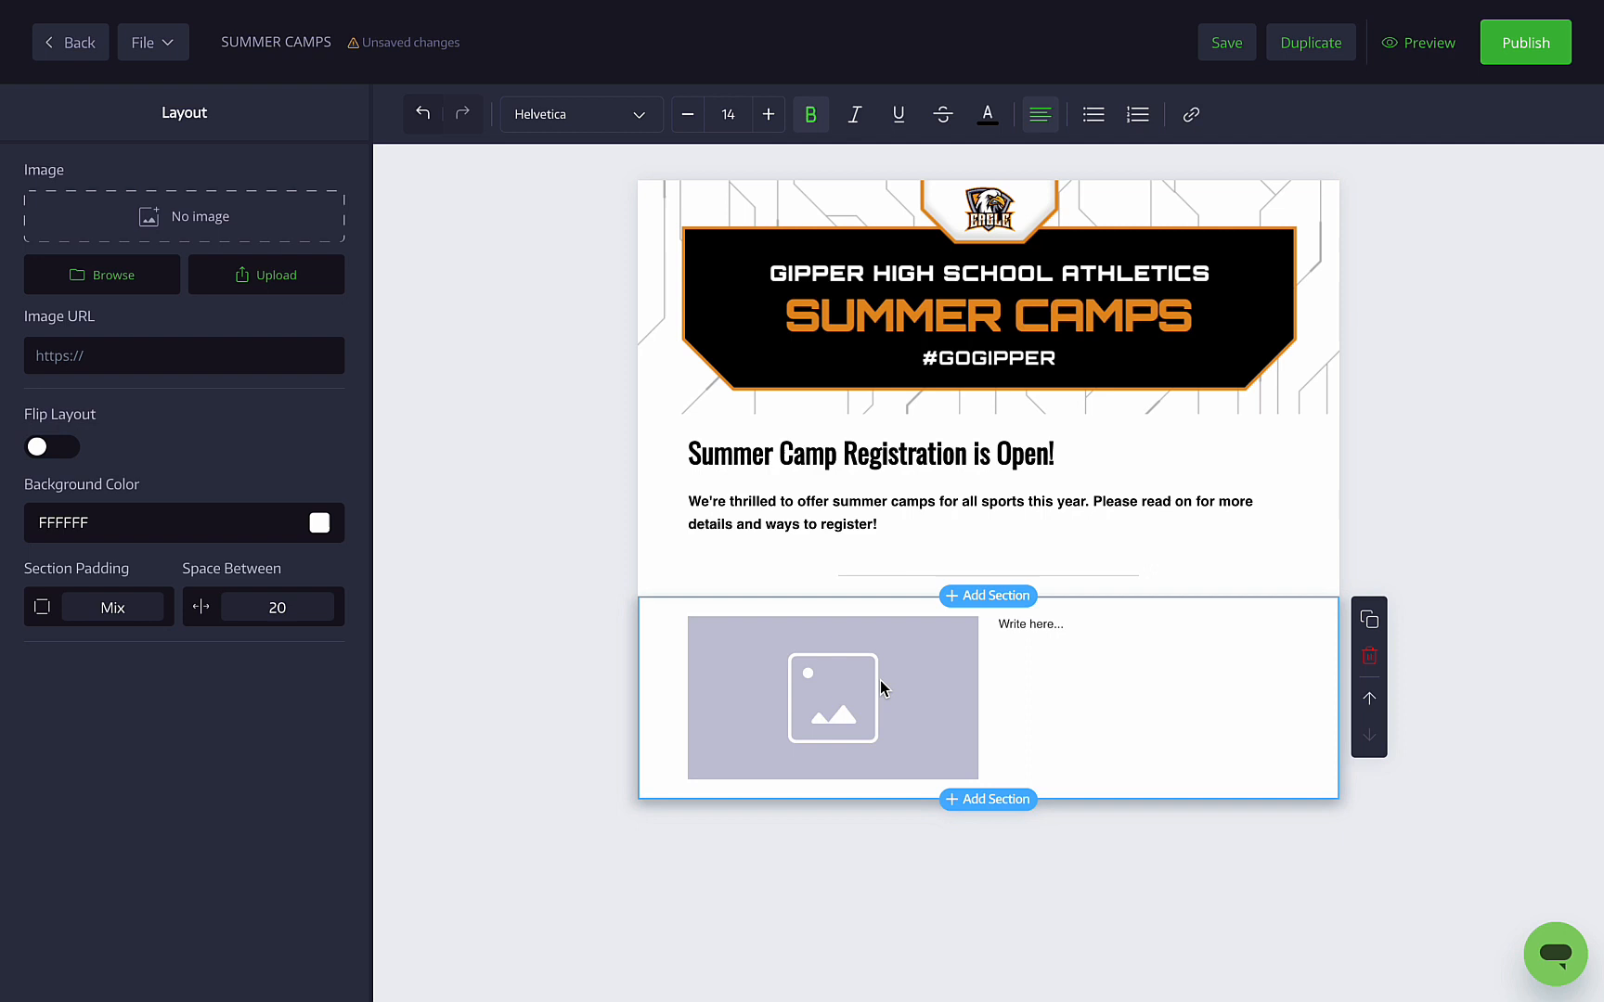
pyautogui.click(58, 451)
# Enter the title "Football Camp" in the layout section and format it in bold Oswald at size 18
pyautogui.click(730, 631)
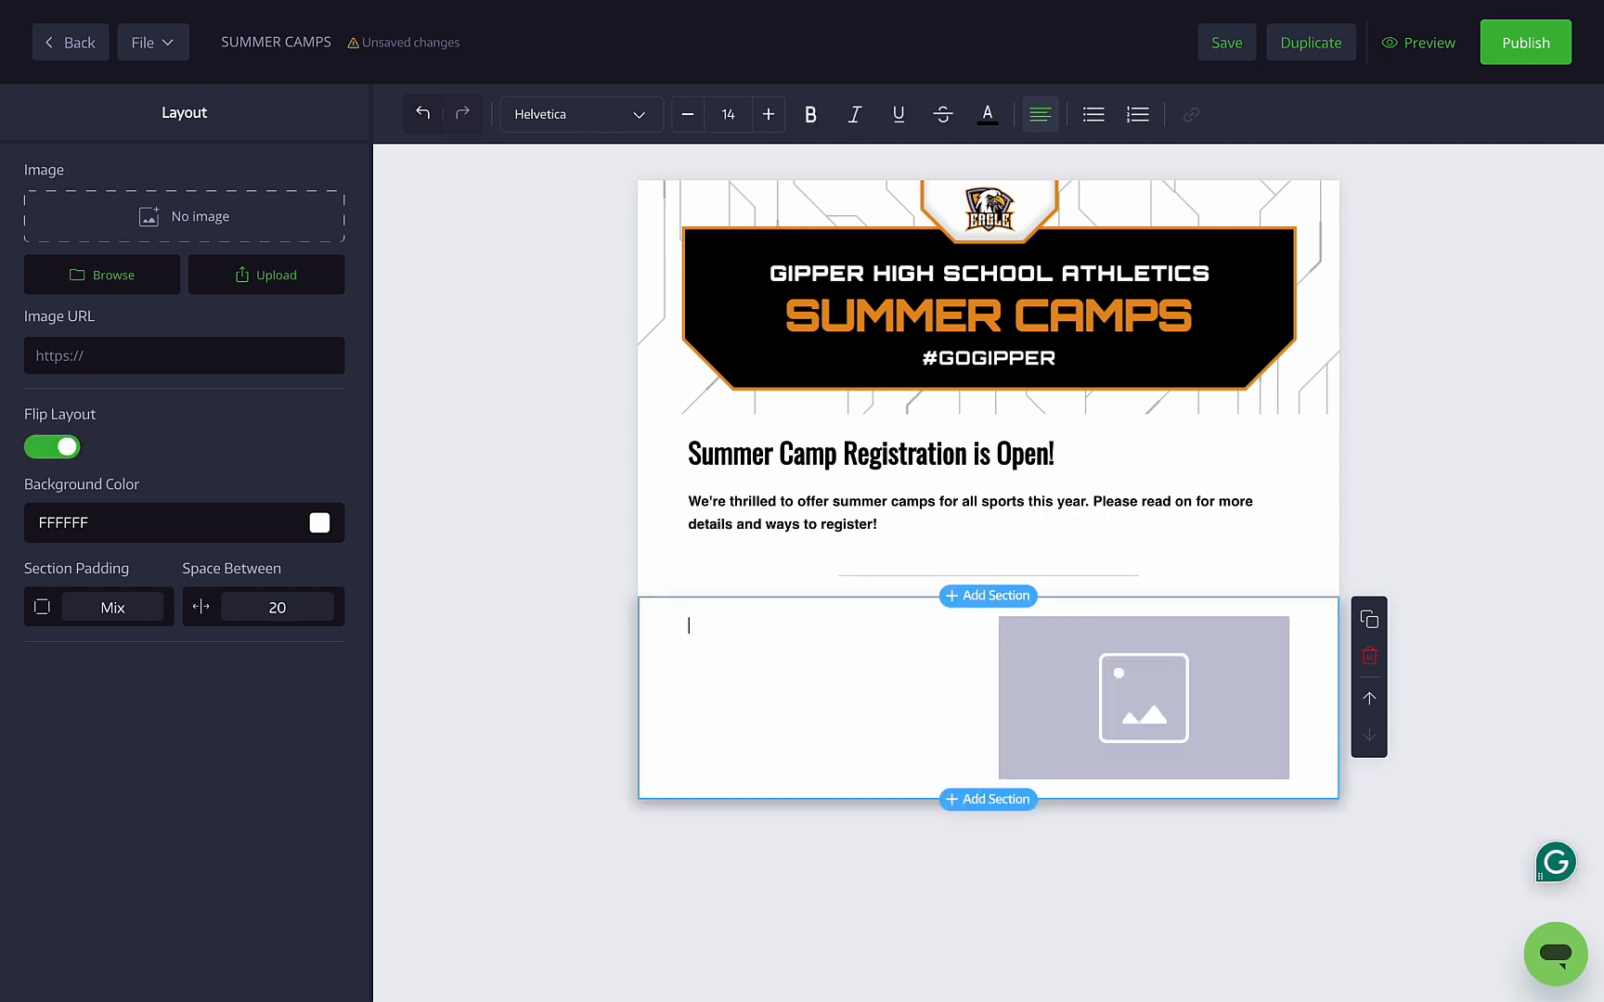
pyautogui.tripleClick(728, 641)
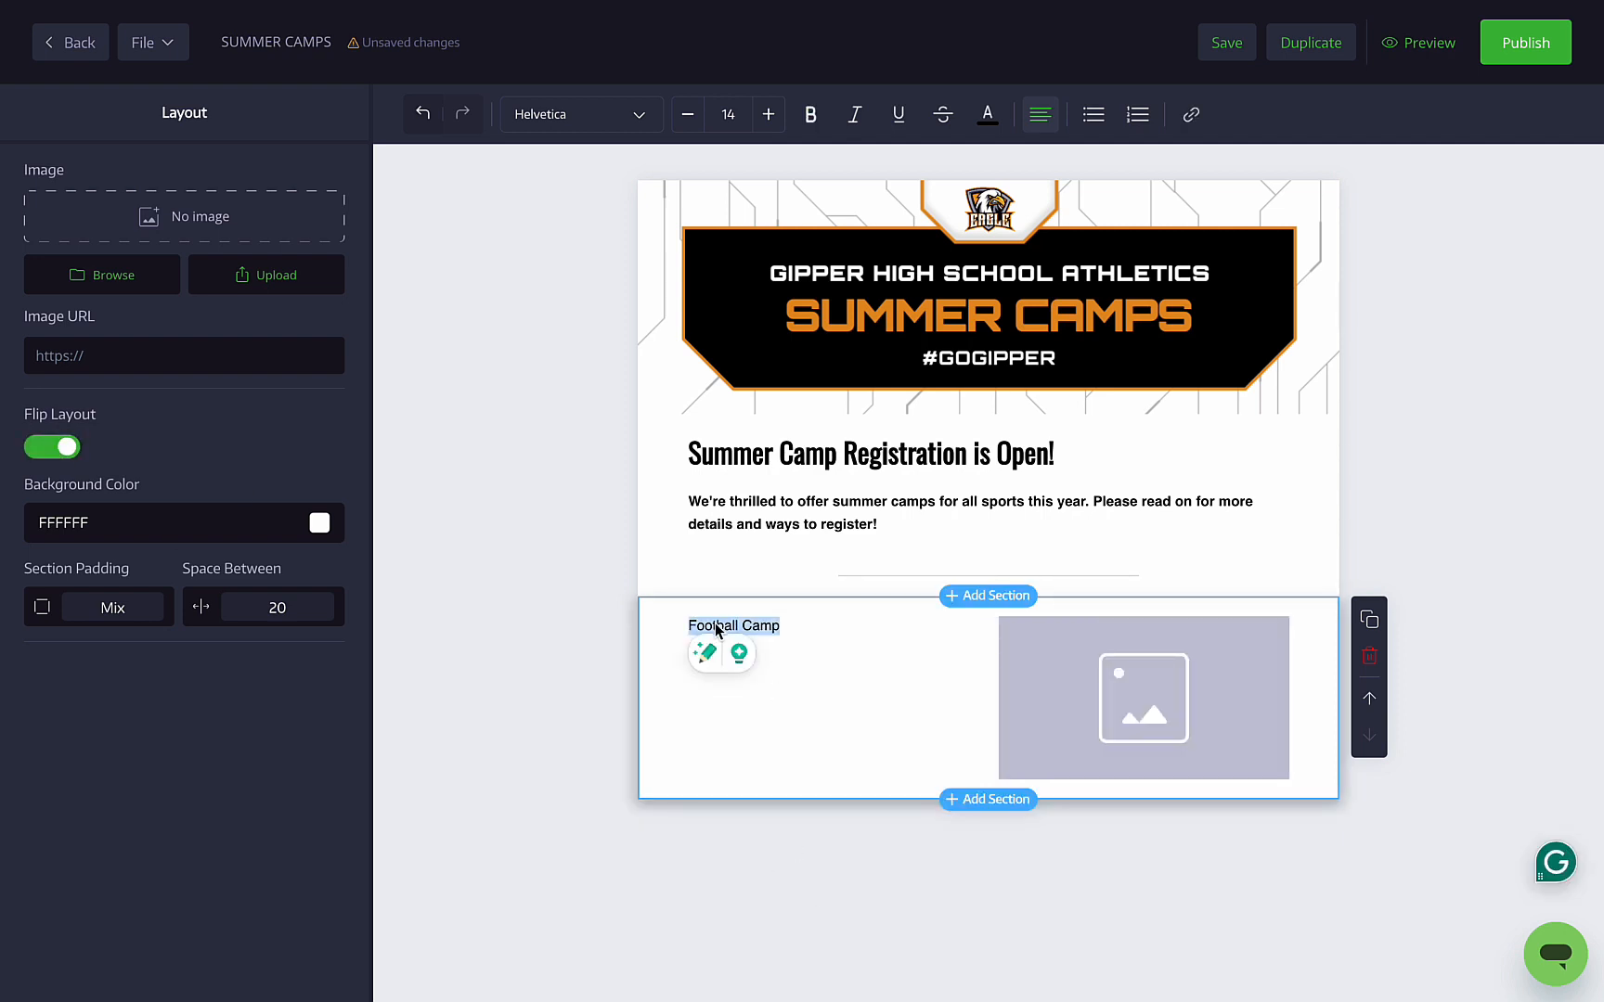
pyautogui.click(767, 114)
pyautogui.click(768, 114)
pyautogui.click(768, 114)
pyautogui.click(767, 115)
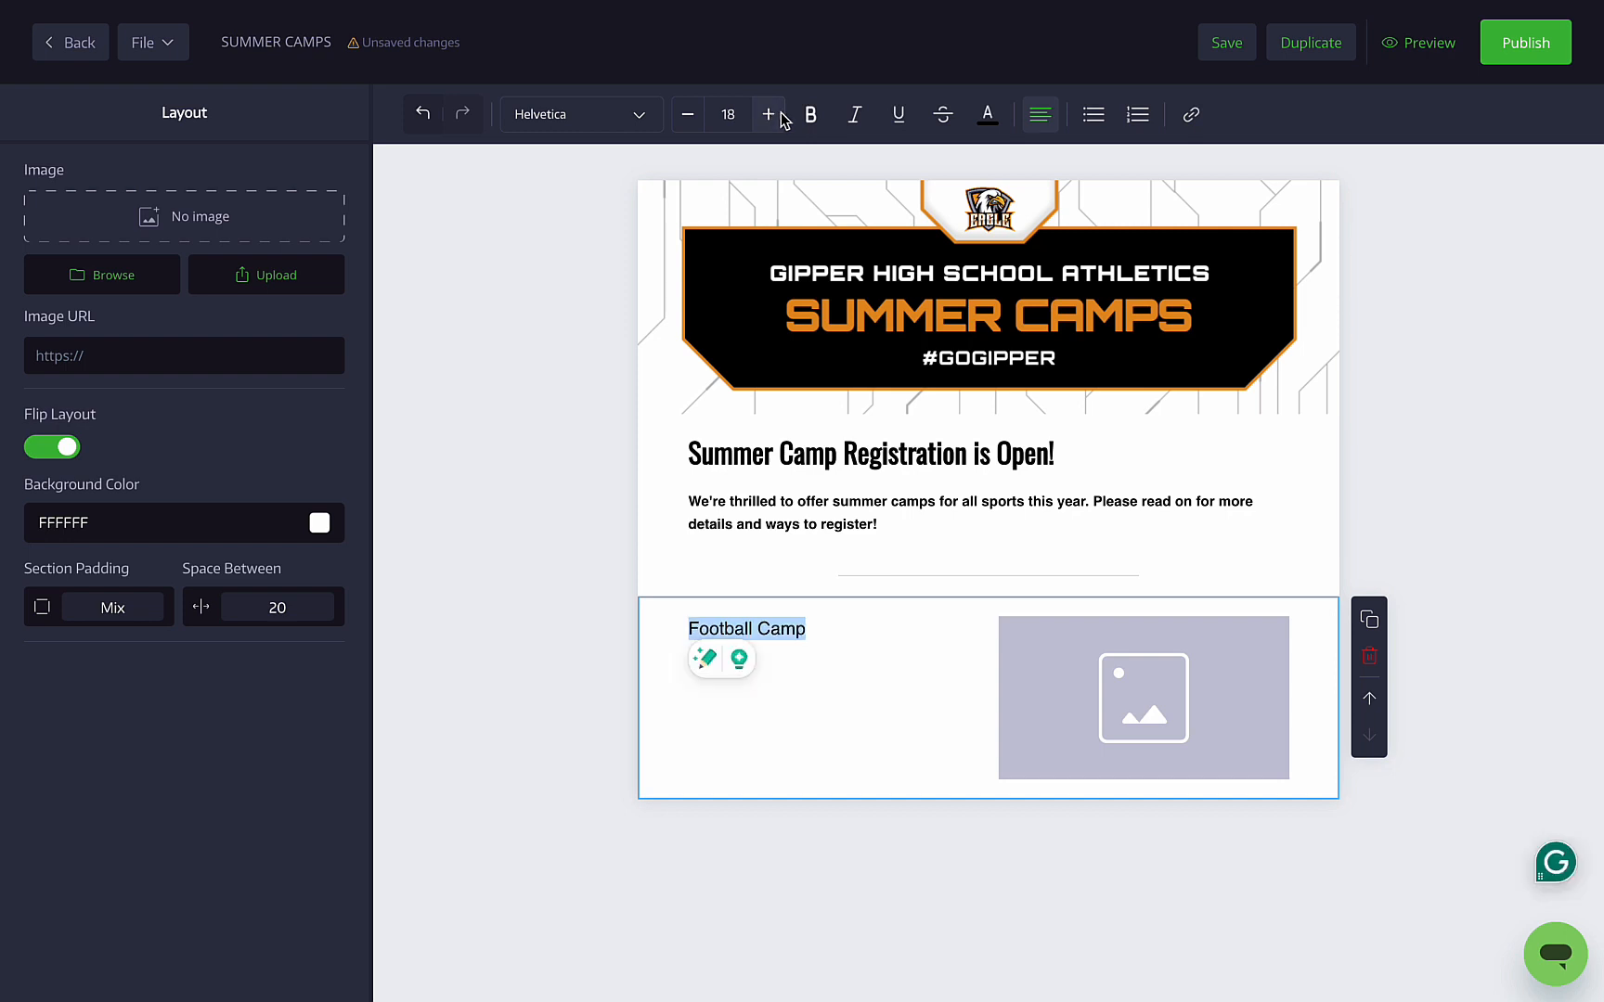
pyautogui.click(810, 114)
pyautogui.click(581, 115)
pyautogui.scroll(-2, 626, 314)
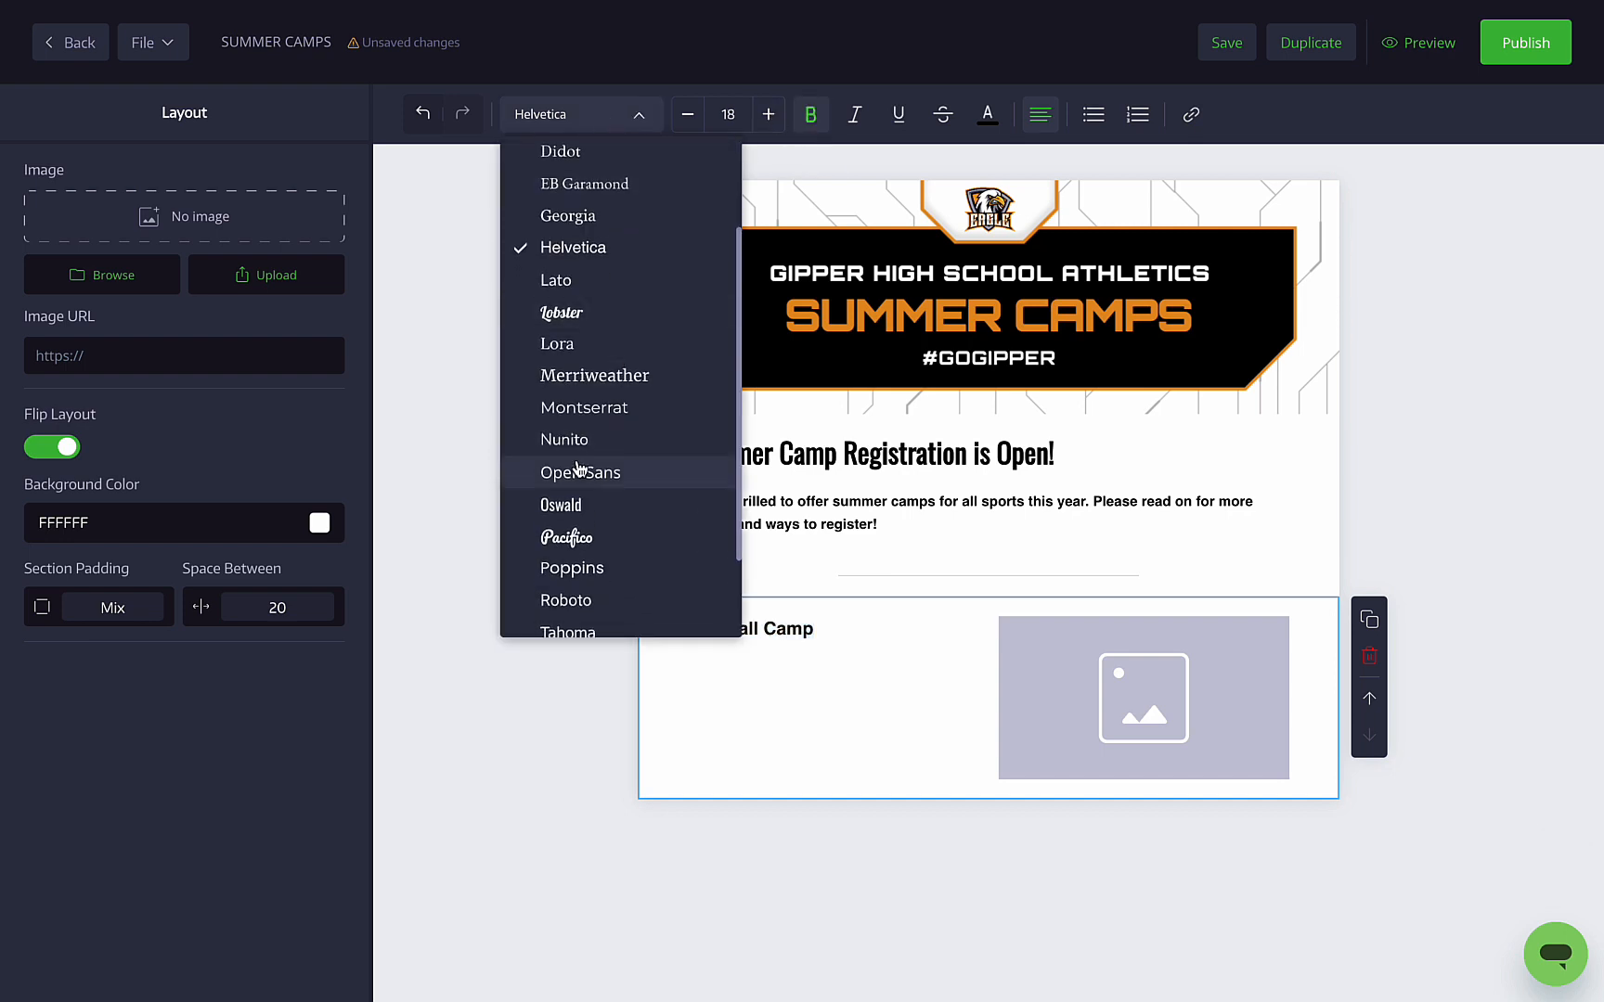
pyautogui.click(562, 505)
# Below the Football Camp title, add "Dates: June 10th - June 22nd", "Details: Gipper High Stadium" and a contact-the-coach line ending "and click here to register!"
pyautogui.click(796, 632)
pyautogui.press('Return')
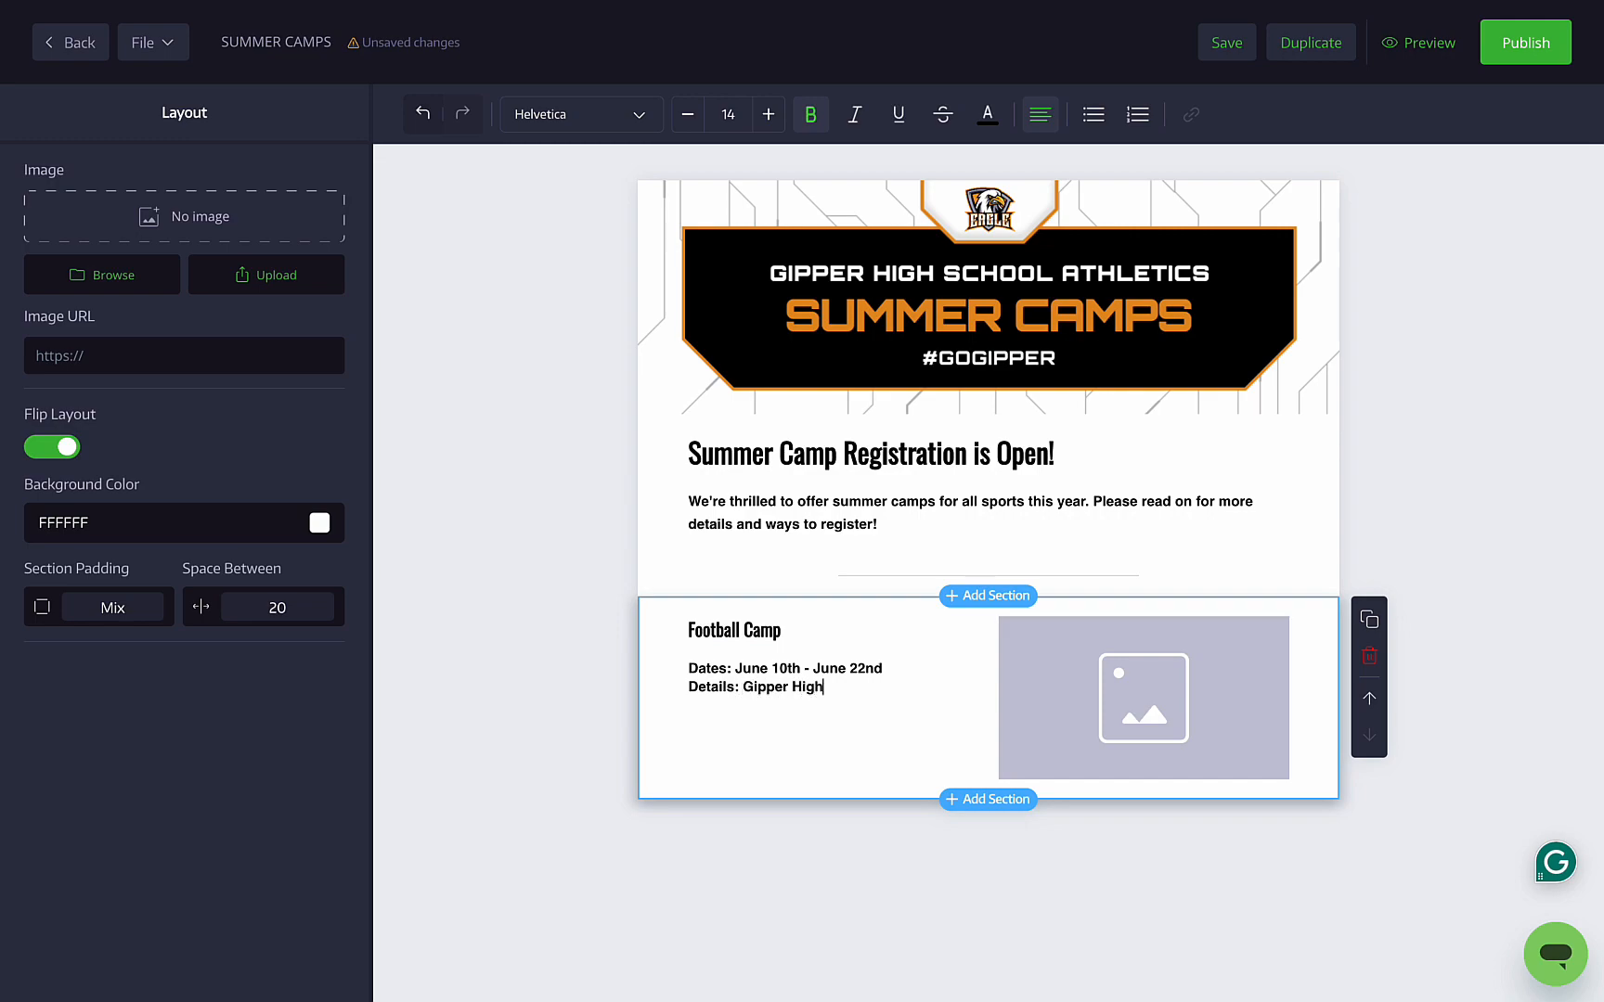
pyautogui.write('dium')
pyautogui.press('Return')
pyautogui.press('Return')
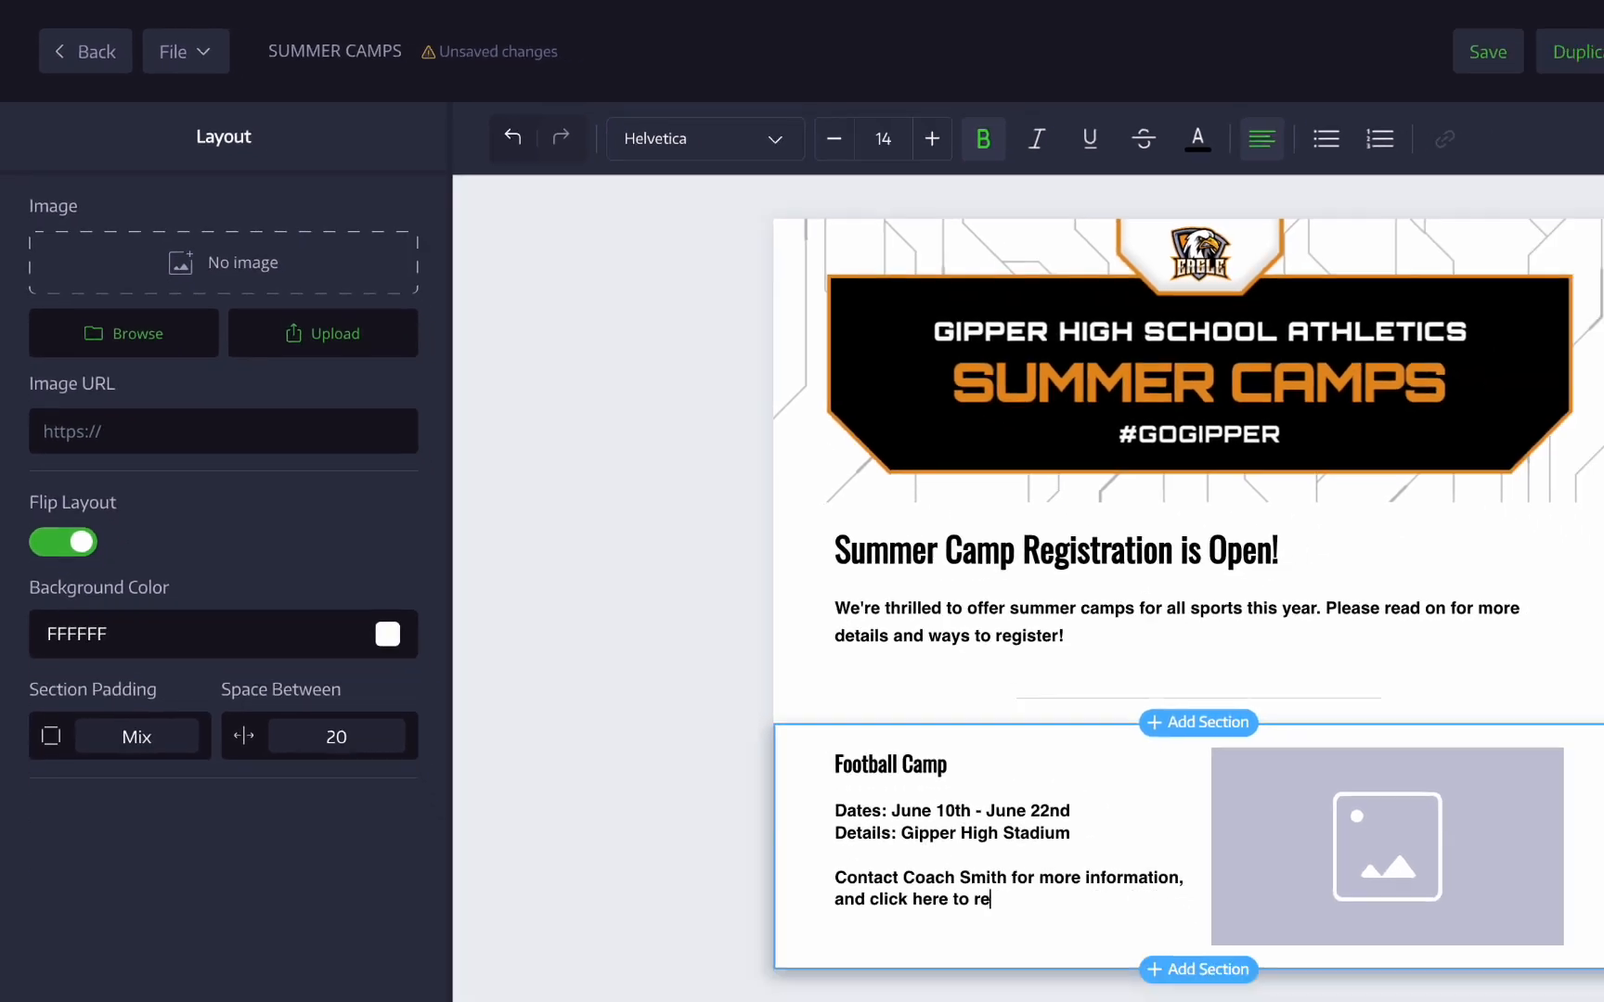
pyautogui.write('gister!')
# Link the Football Camp text "click here to register!" to gipper.com/summercamps and color it workspace orange #DF841B
pyautogui.moveTo(716, 742); pyautogui.dragTo(861, 742)
pyautogui.click(1191, 114)
pyautogui.write('gipper.com/summercamps')
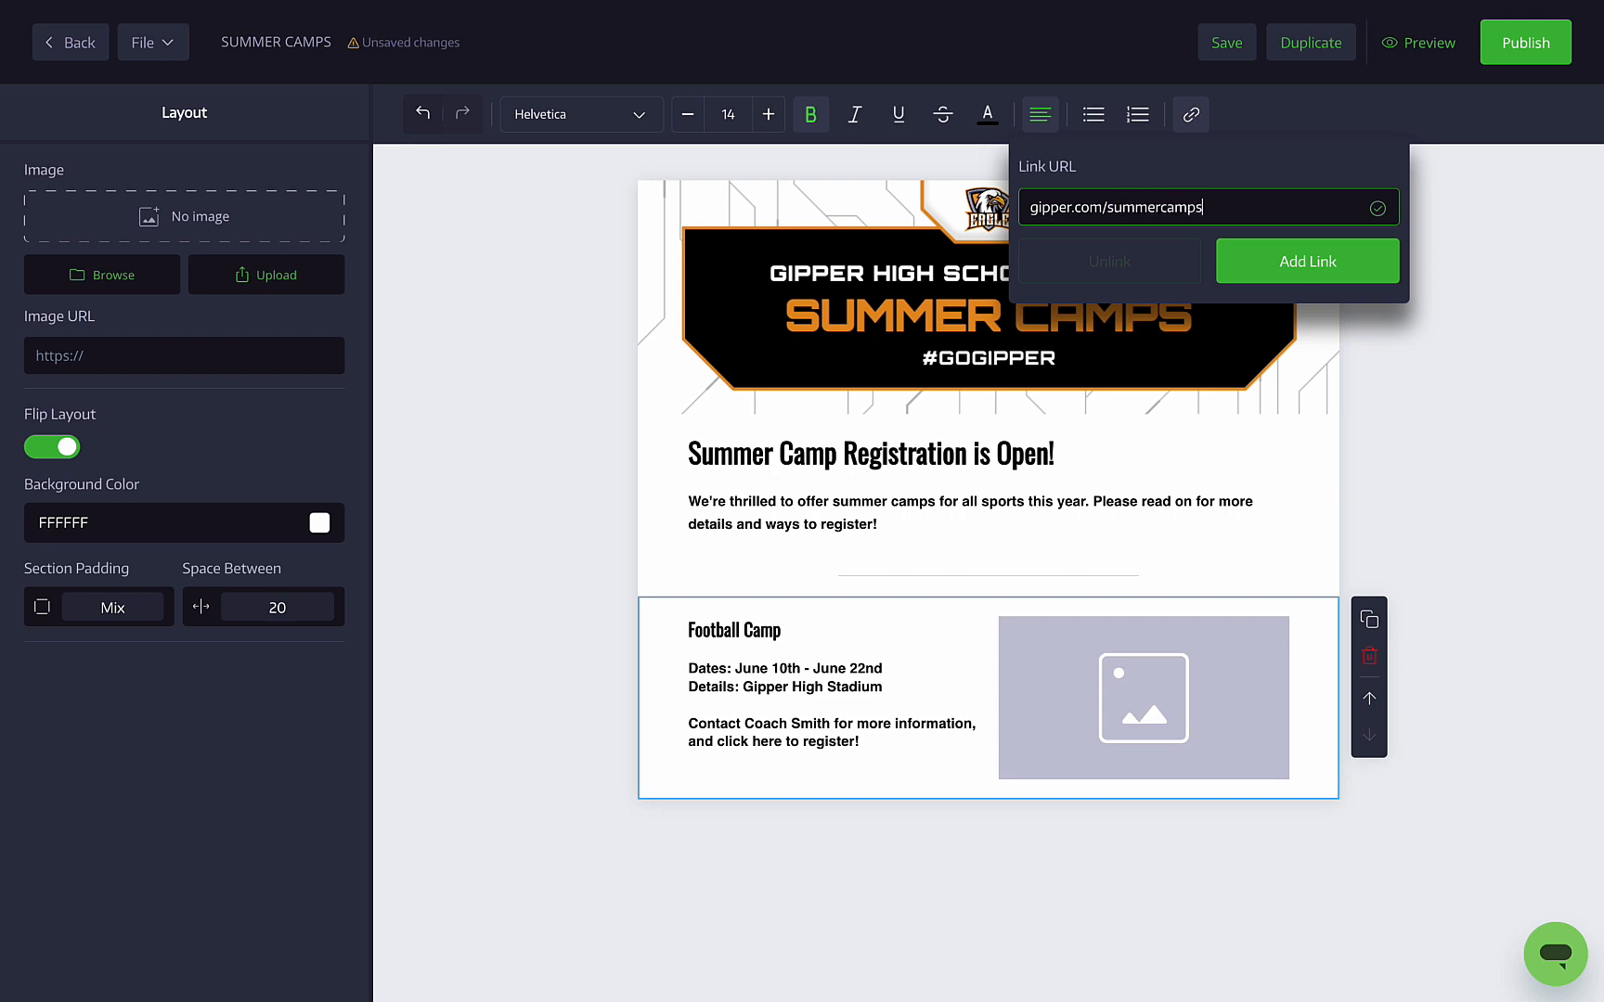
pyautogui.click(1307, 269)
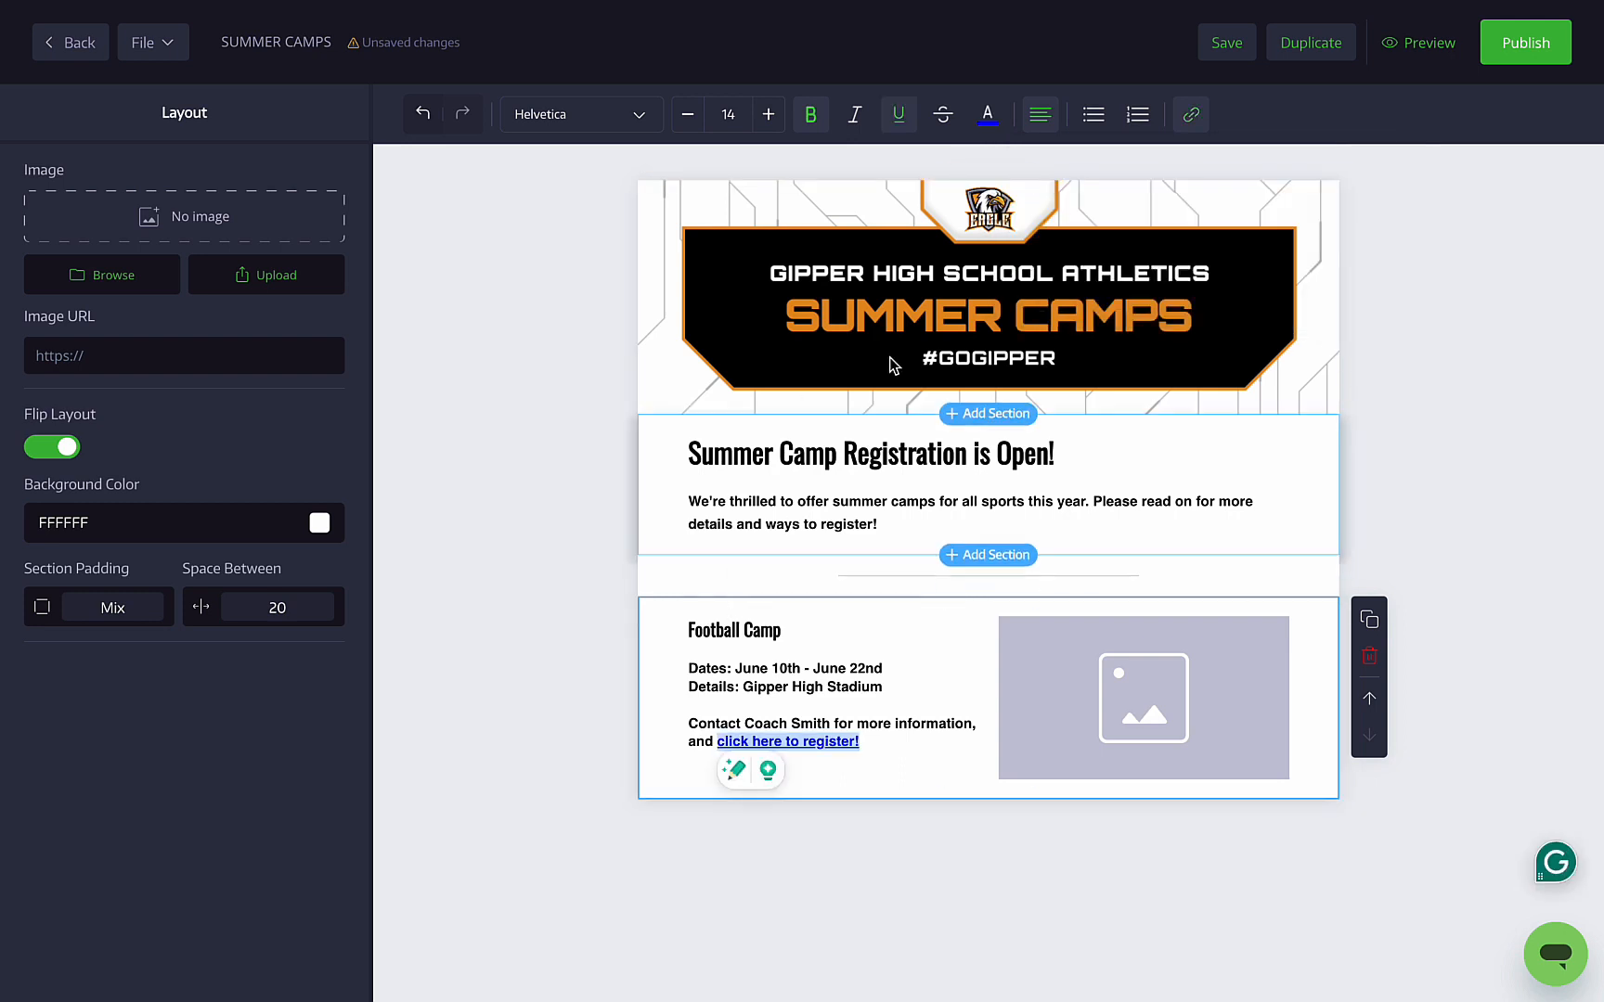
pyautogui.click(990, 118)
pyautogui.click(1001, 316)
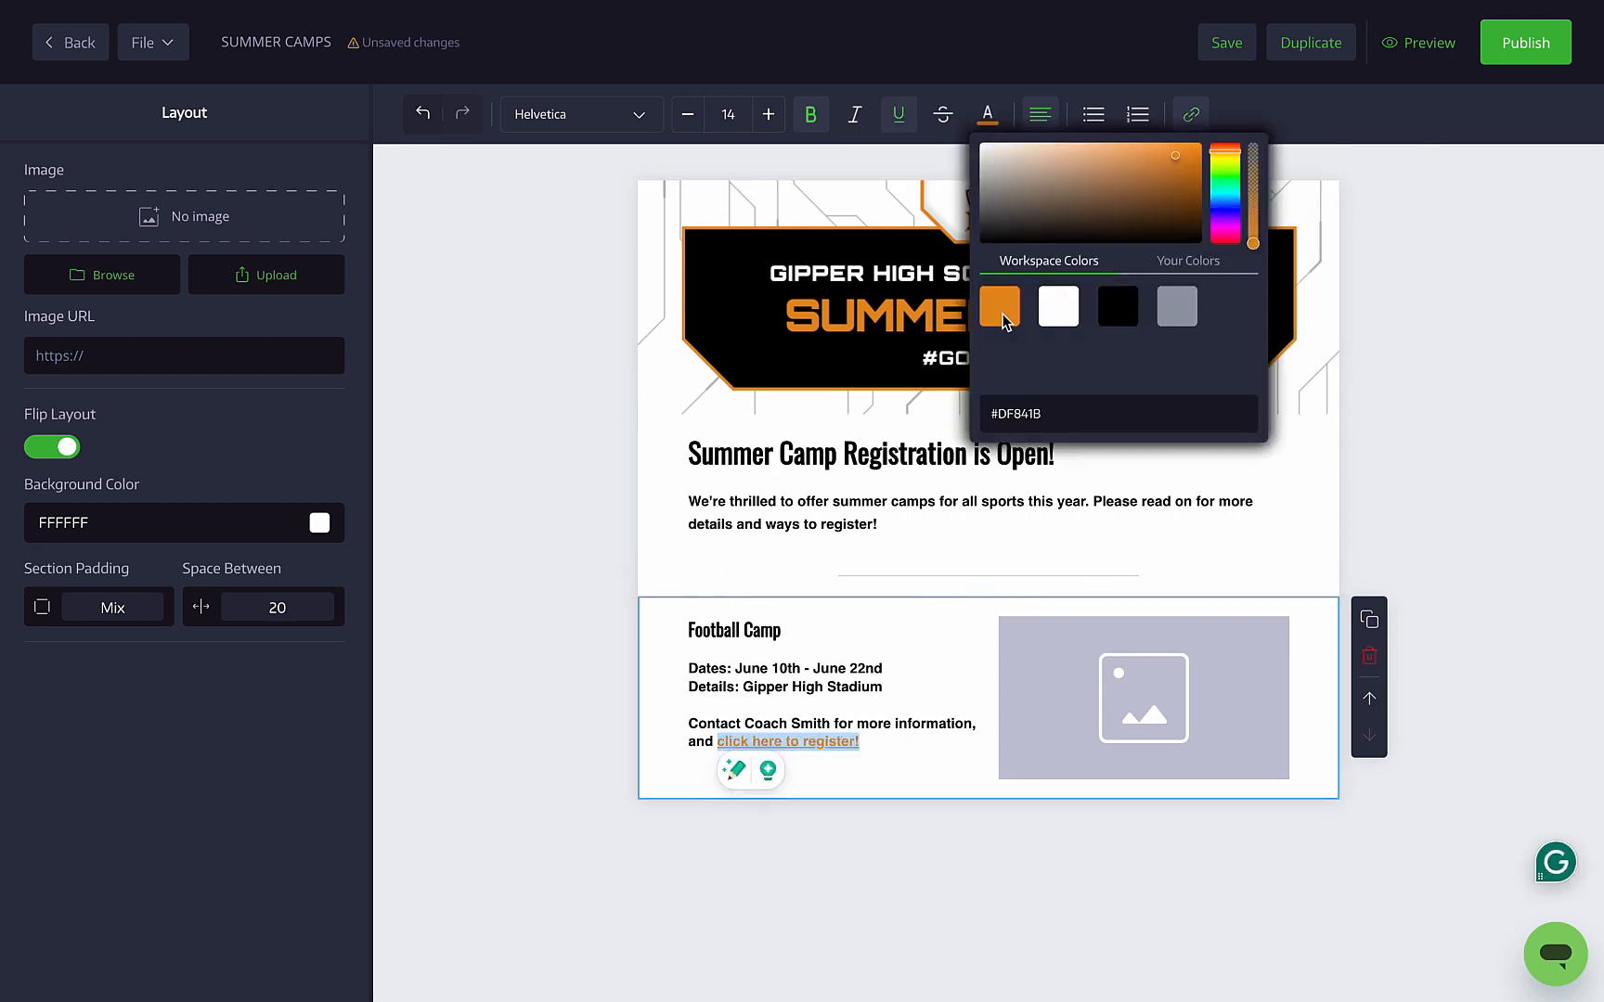
pyautogui.click(917, 747)
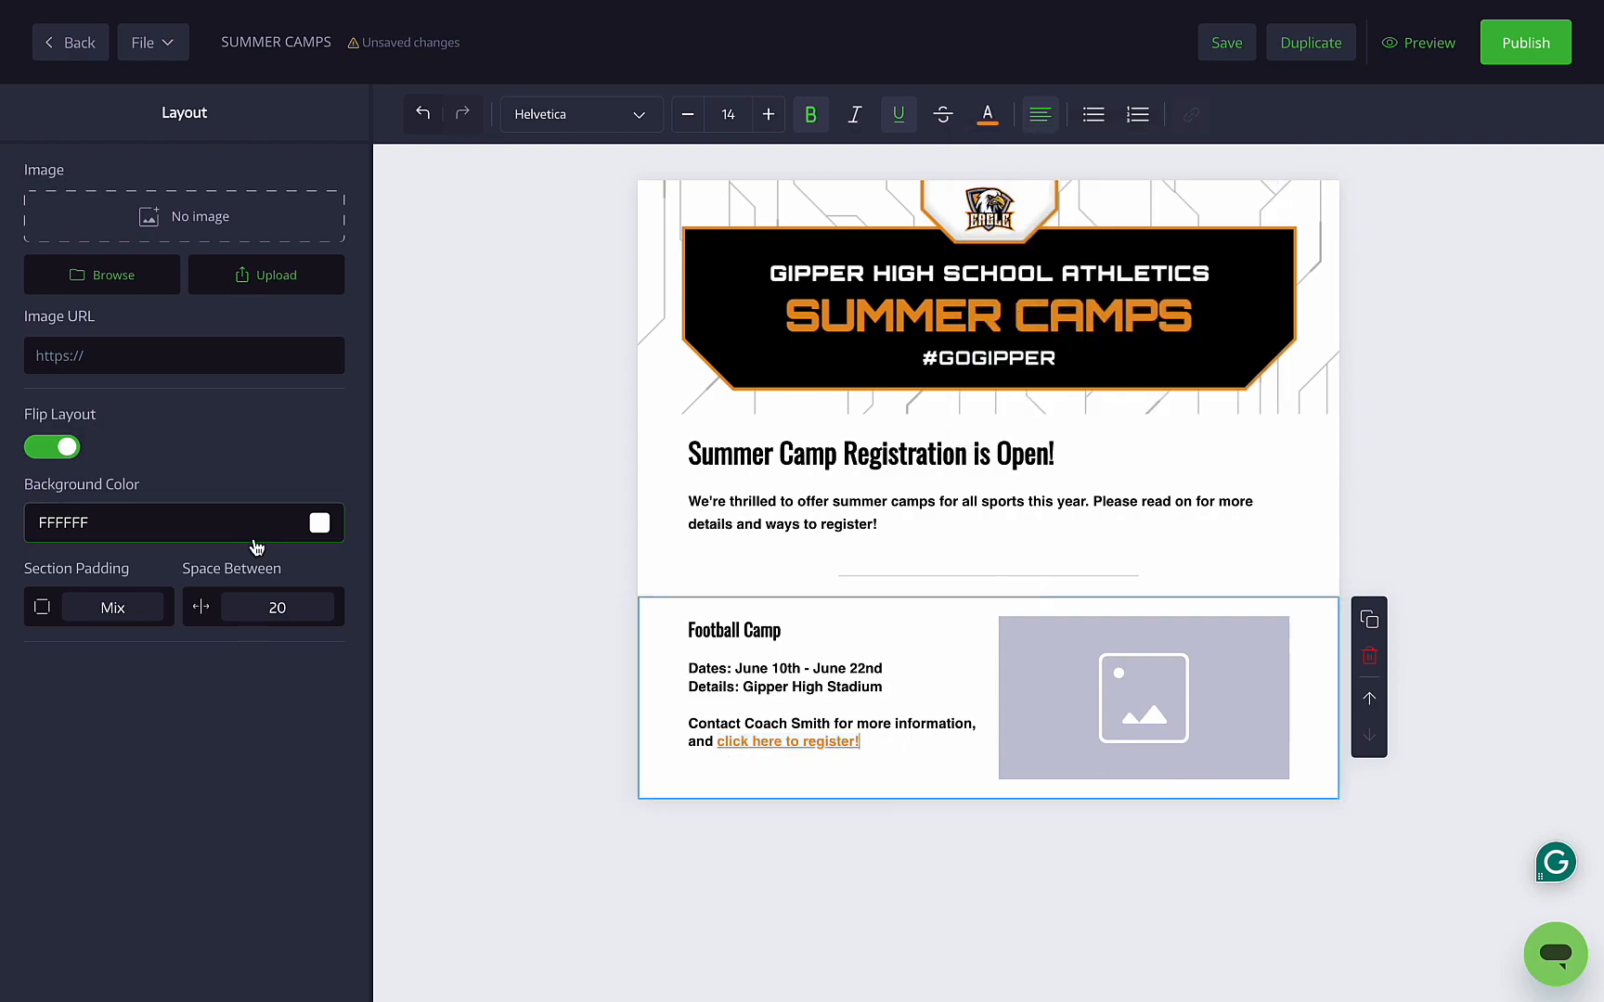
# Fill the Football Camp image placeholder with the Football stock photo of the orange-jerseyed player holding a ball
pyautogui.click(122, 278)
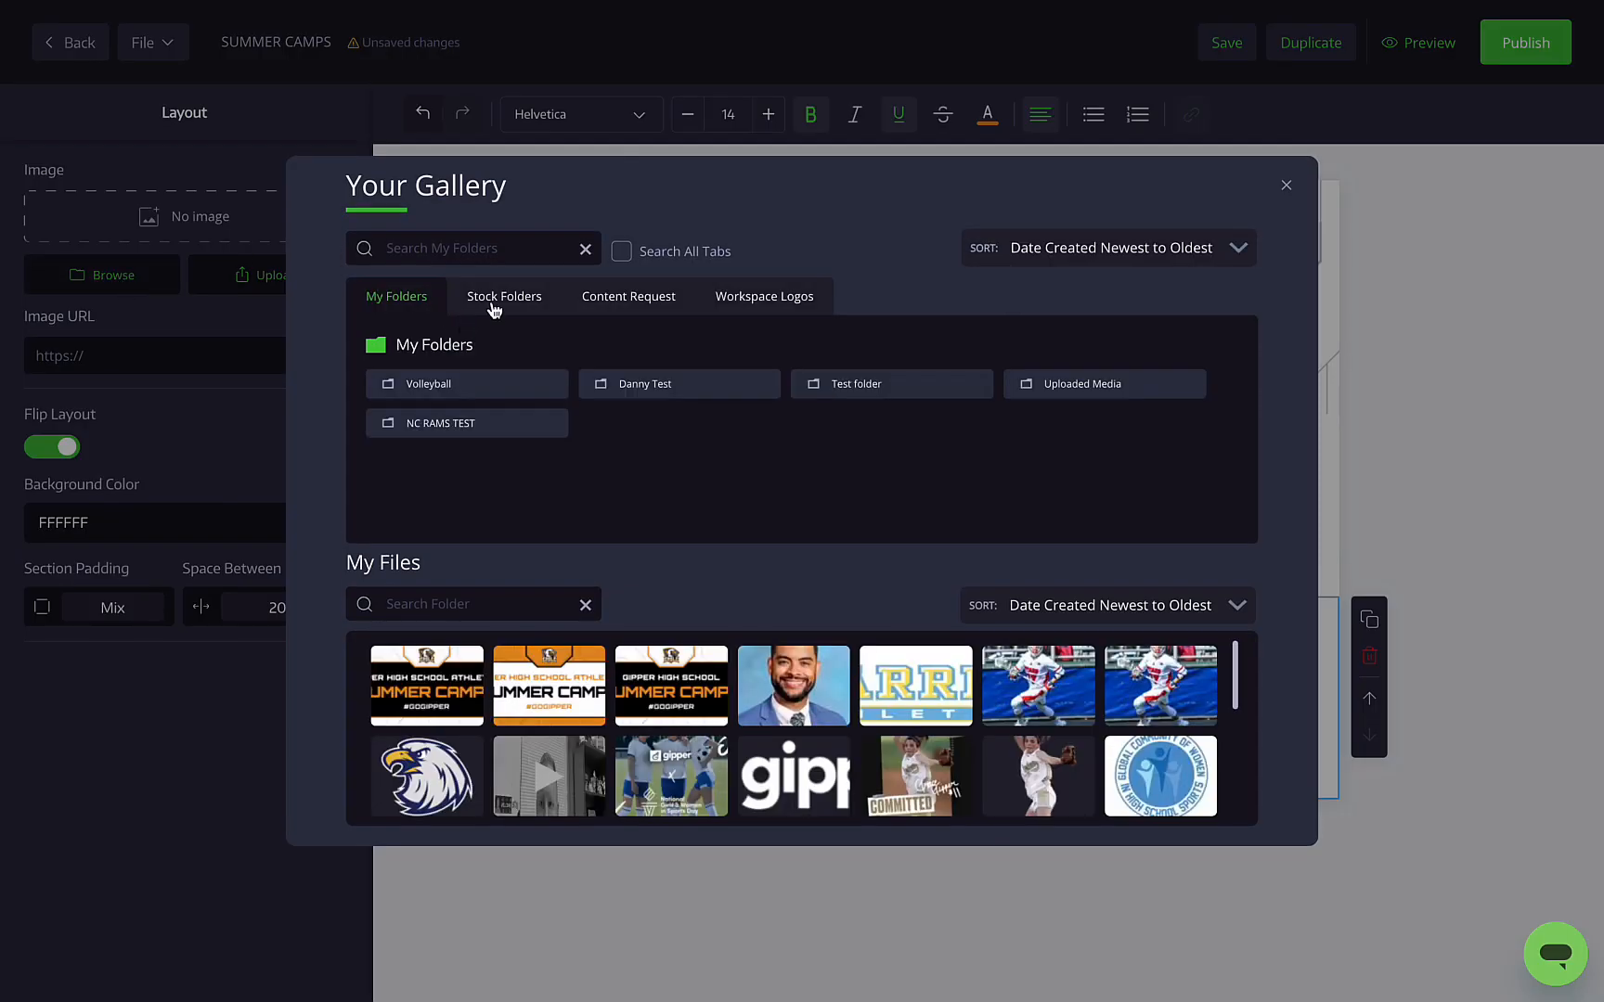
pyautogui.click(494, 298)
pyautogui.click(480, 386)
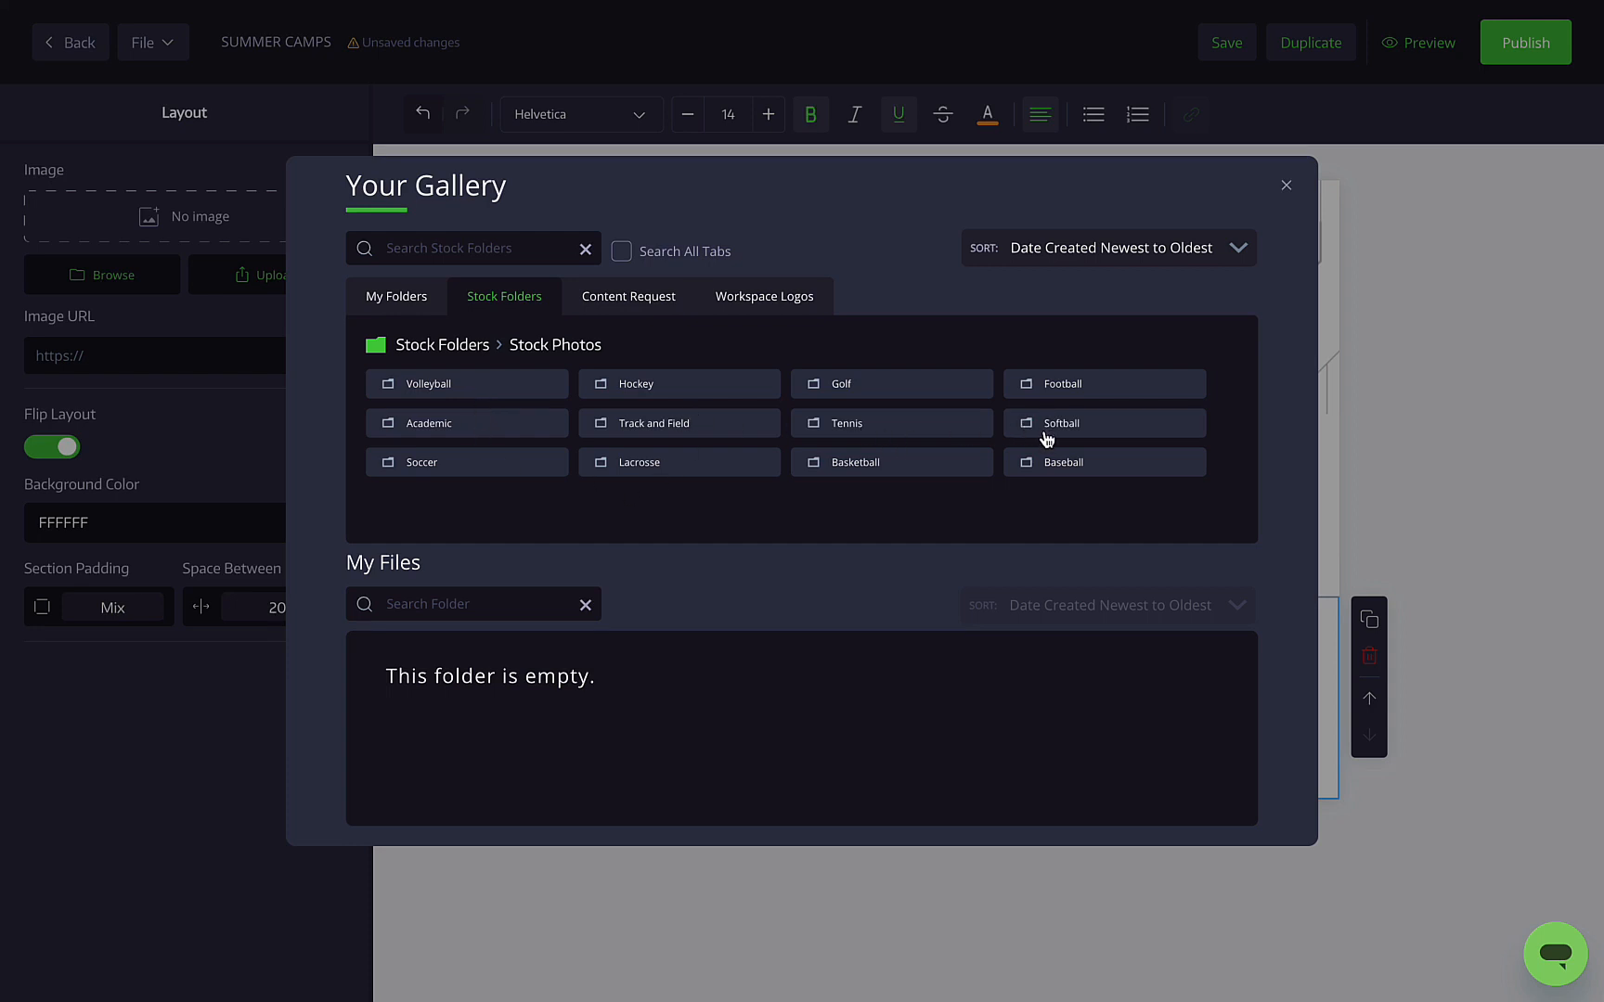
pyautogui.click(1060, 397)
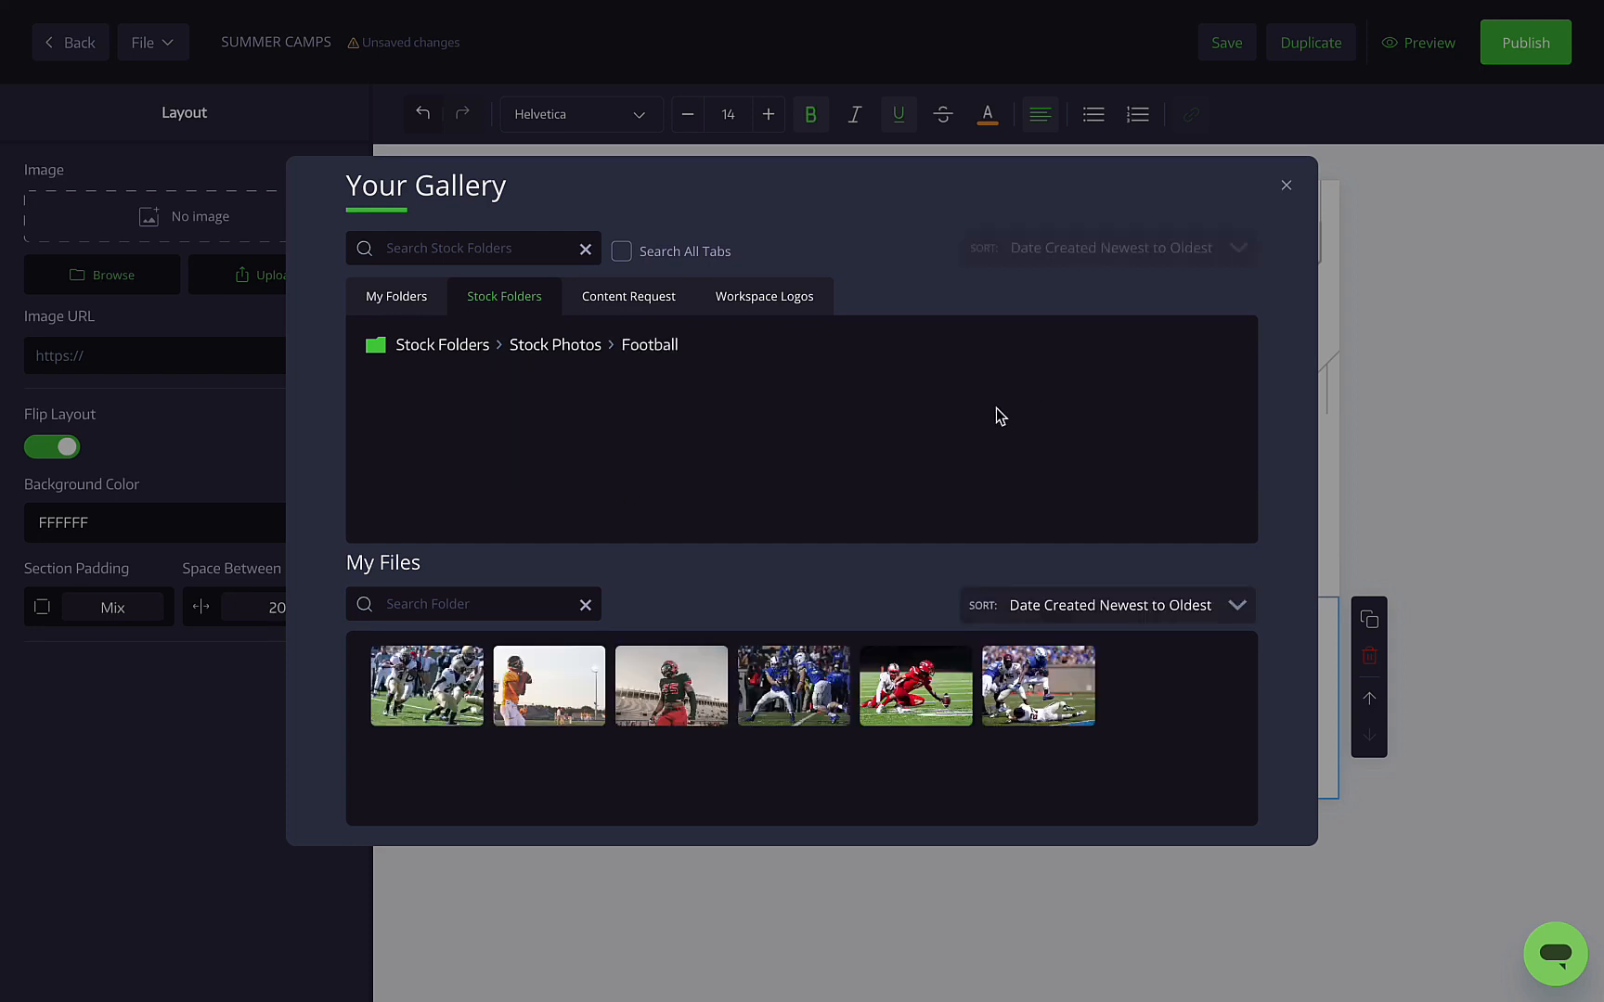
pyautogui.click(528, 694)
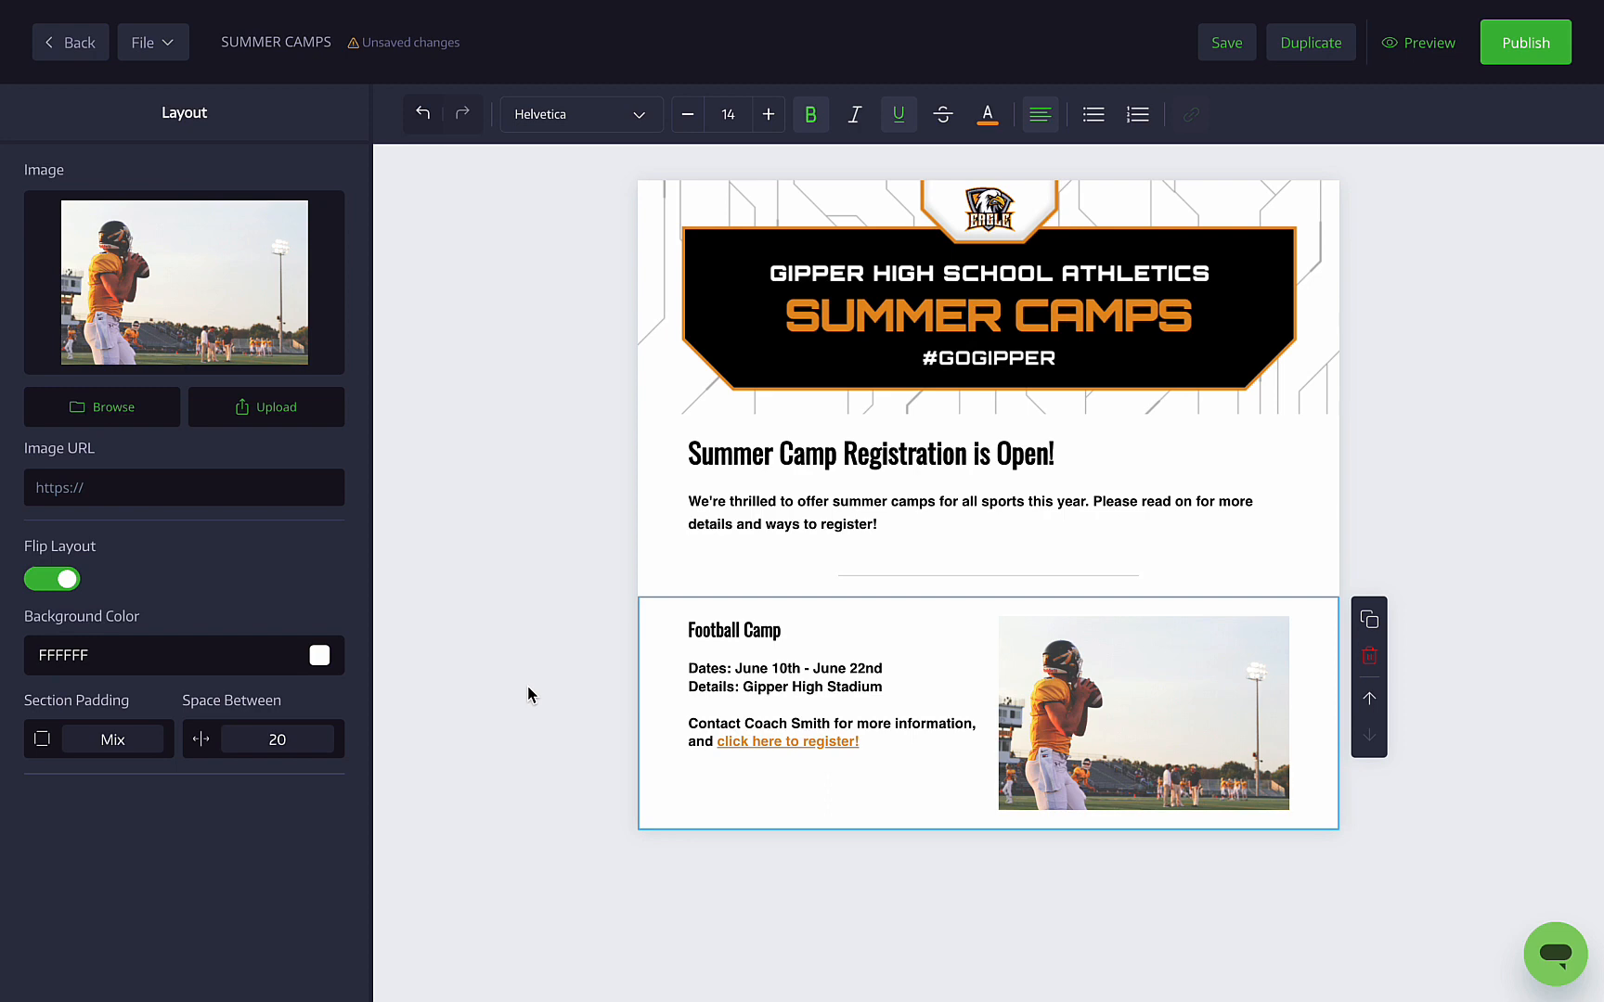
pyautogui.click(528, 687)
pyautogui.click(944, 767)
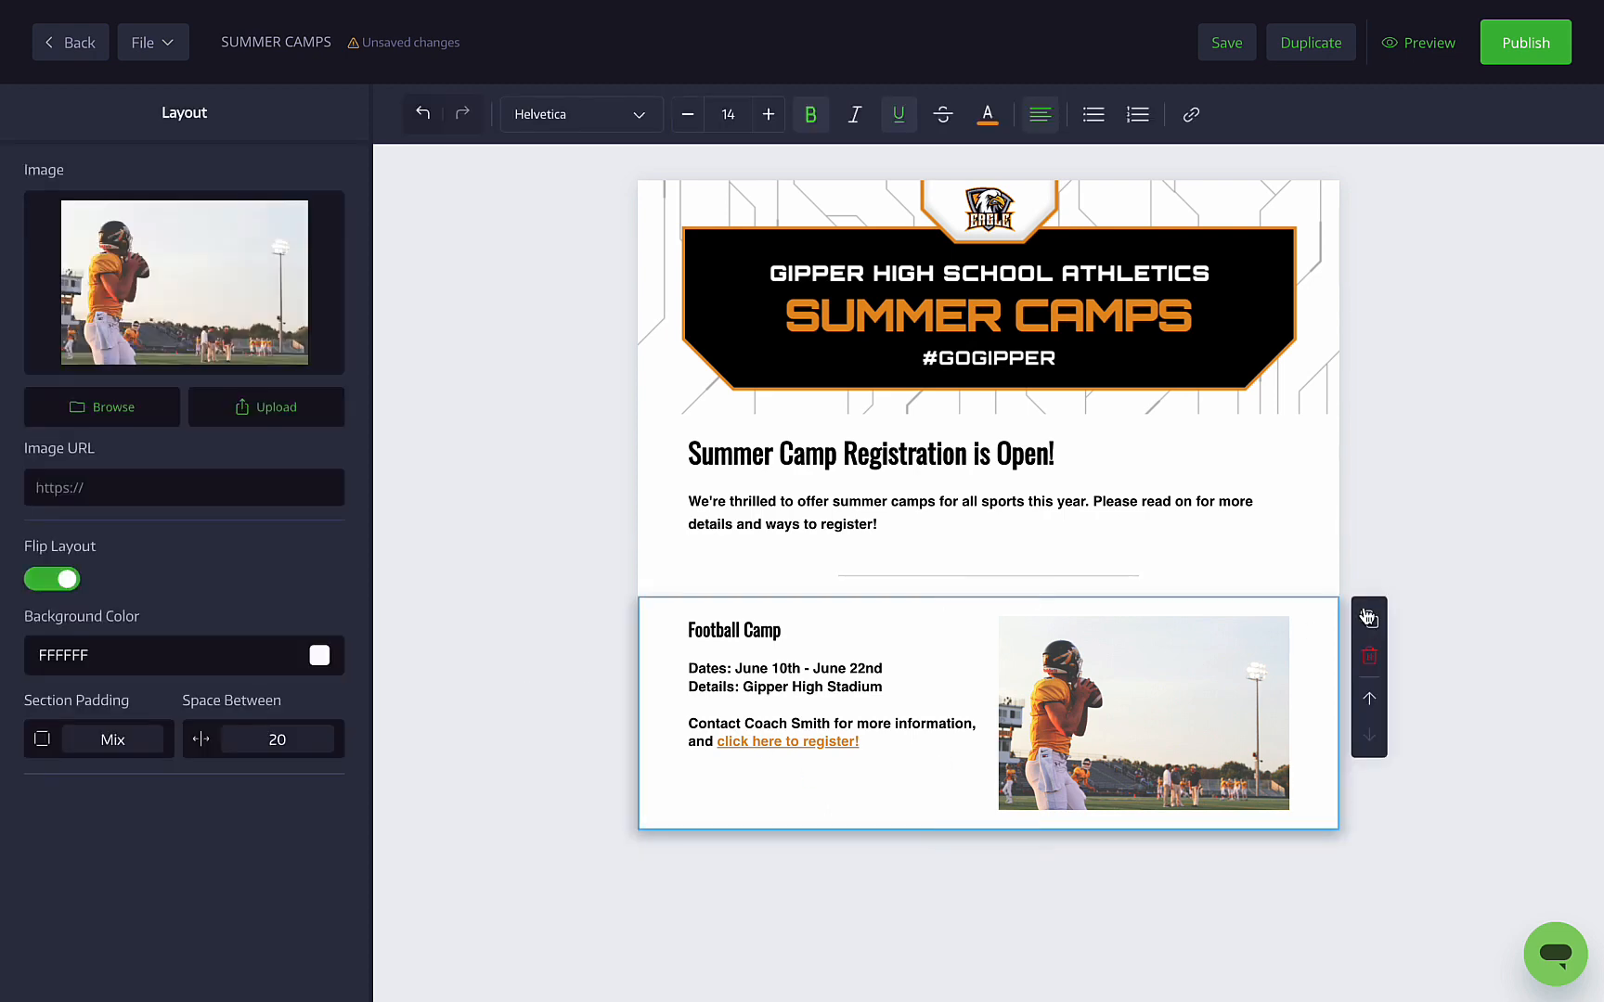
# Duplicate the Football Camp section and change the copy's title to "Soccer Camp", its coach's name, and its location to "Gipper Field"
pyautogui.click(1370, 620)
pyautogui.scroll(-2, 1366, 606)
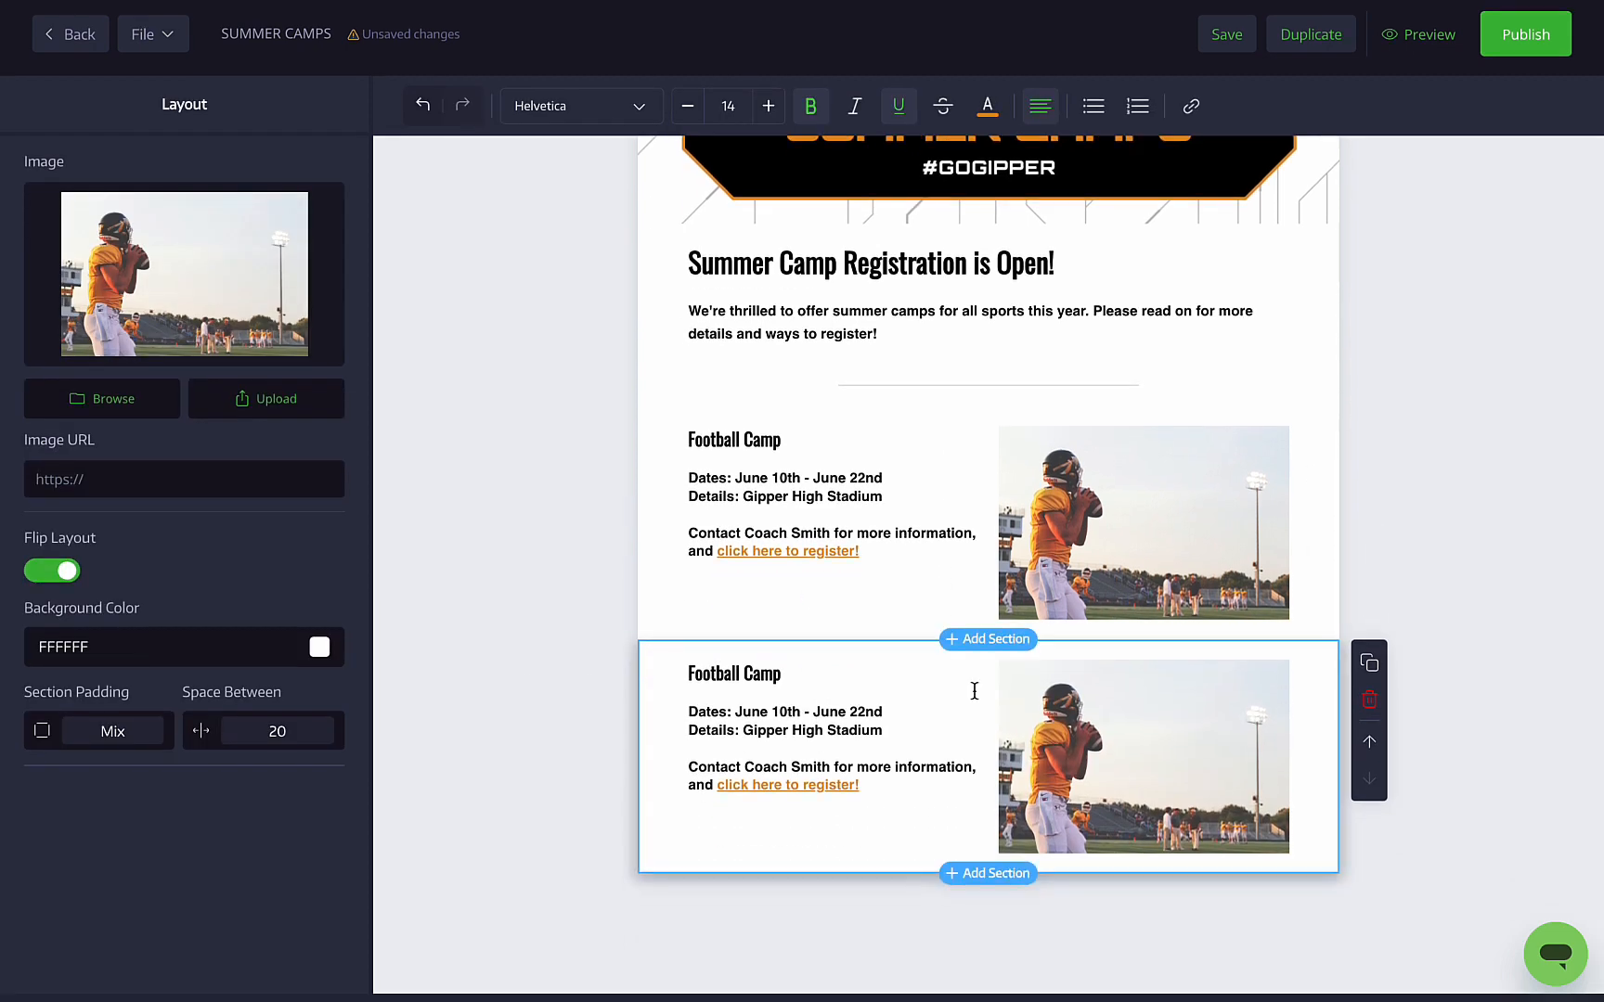
pyautogui.tripleClick(732, 682)
pyautogui.write('Soccer')
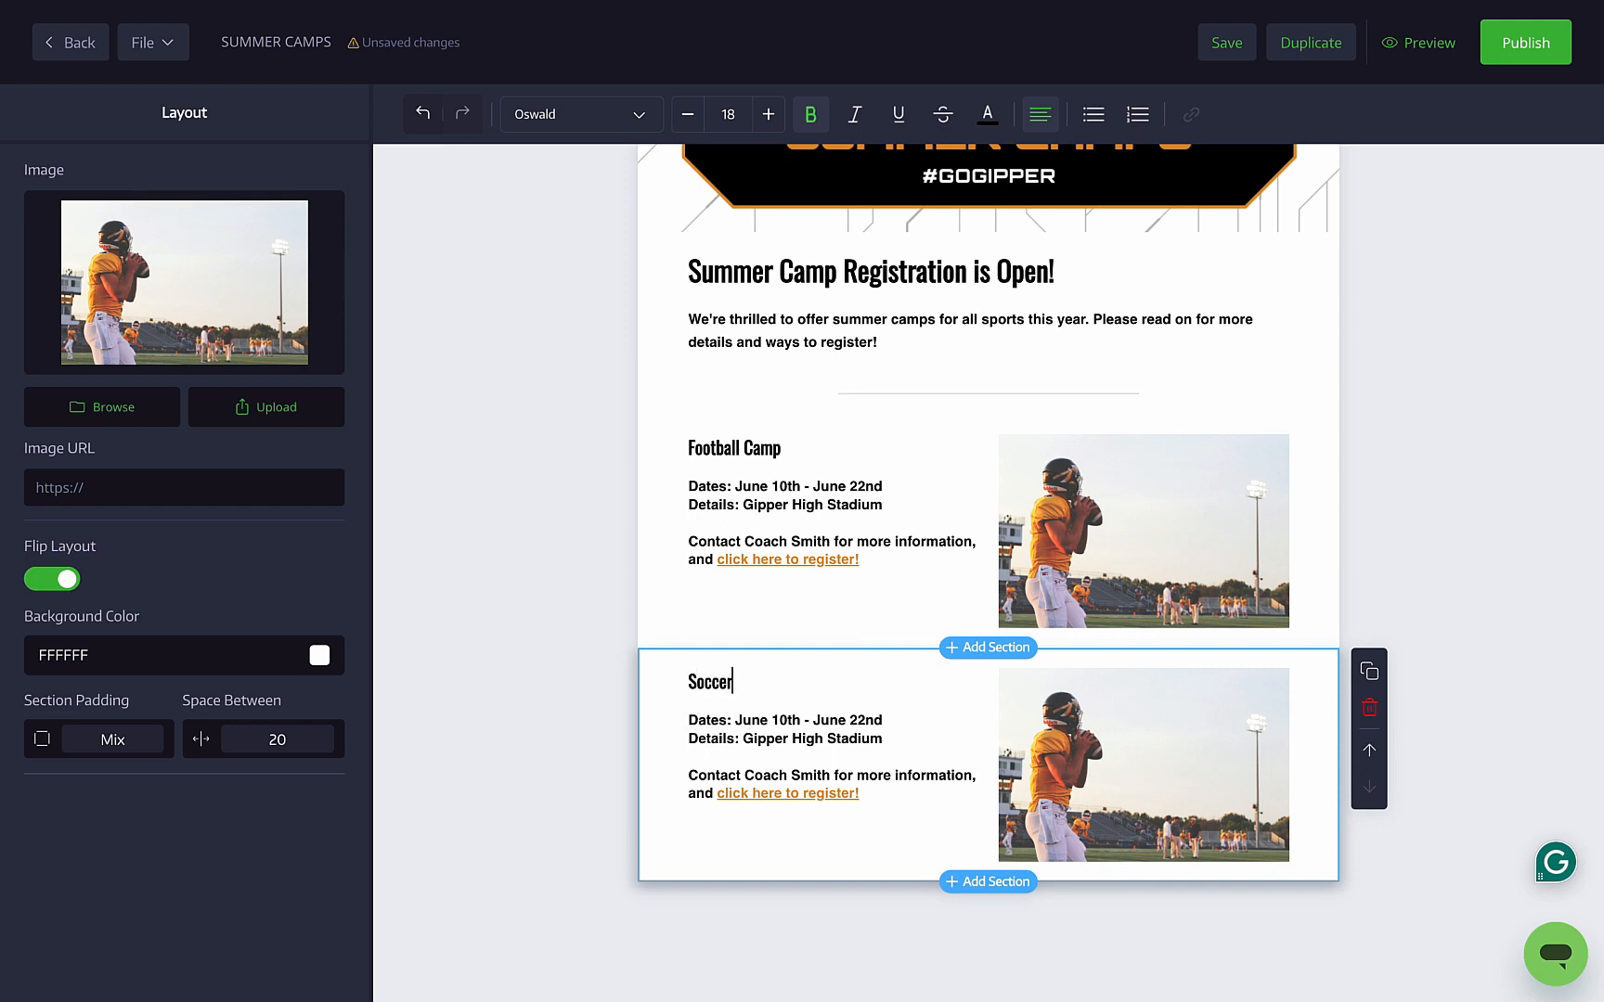
pyautogui.write(' Camp')
pyautogui.write('Bosco')
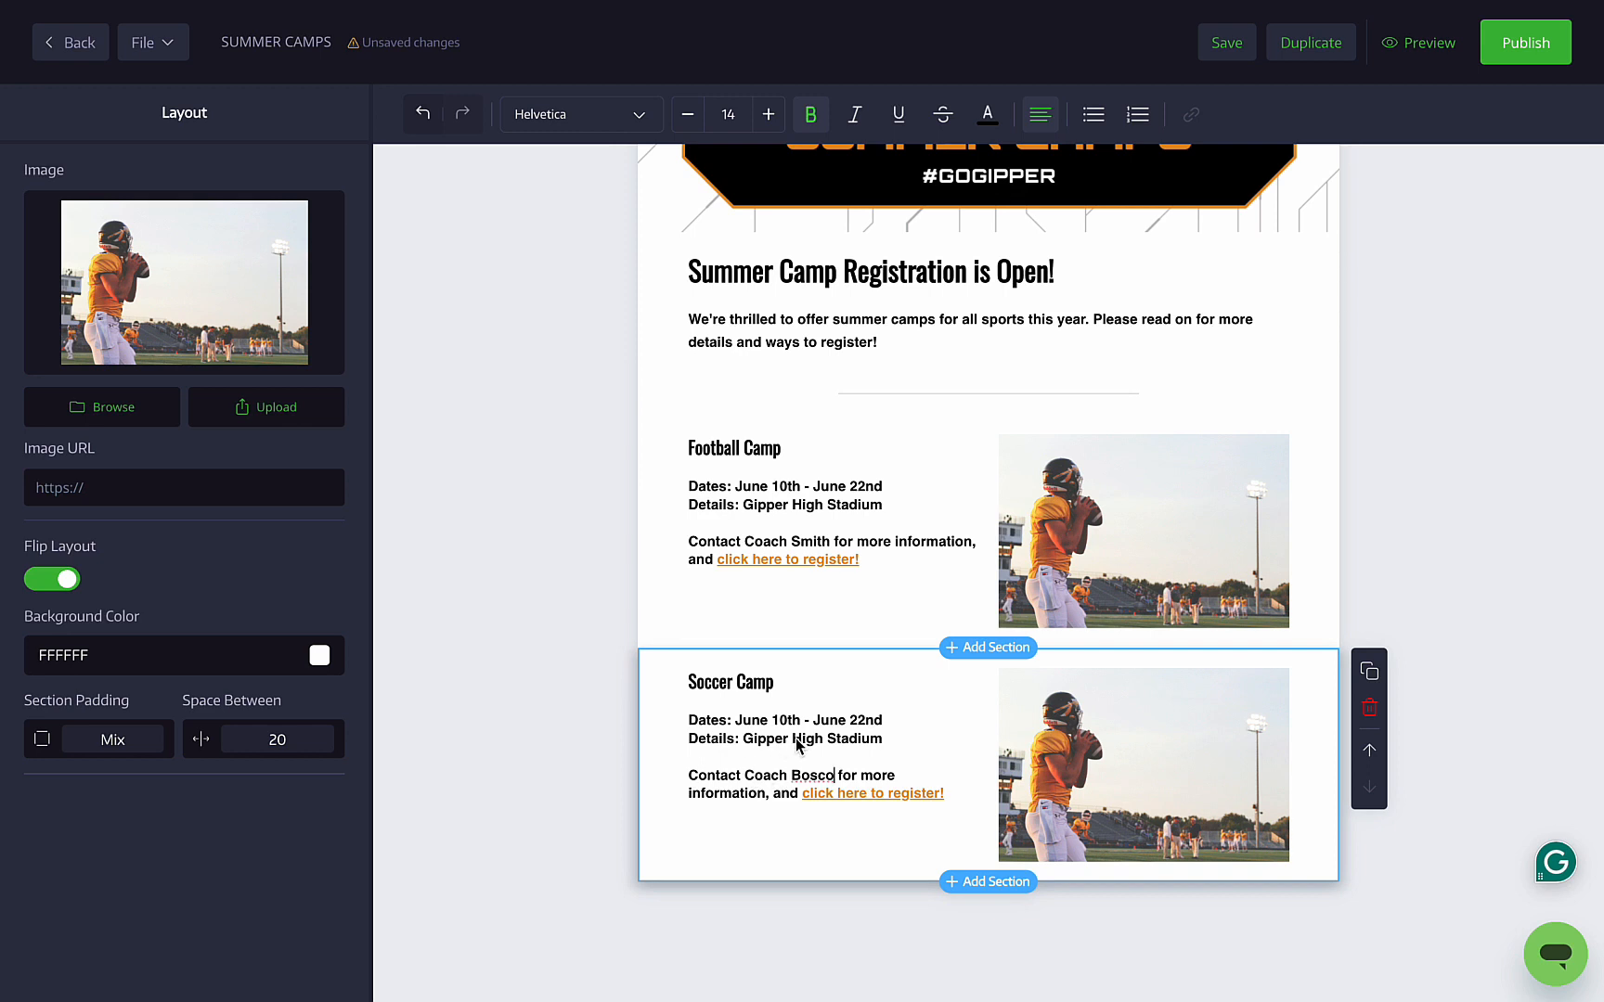
pyautogui.moveTo(794, 740); pyautogui.dragTo(927, 742)
pyautogui.write('field')
# Replace the Soccer Camp image with the Soccer stock photo of two players in blue and orange running
pyautogui.click(102, 406)
pyautogui.click(460, 304)
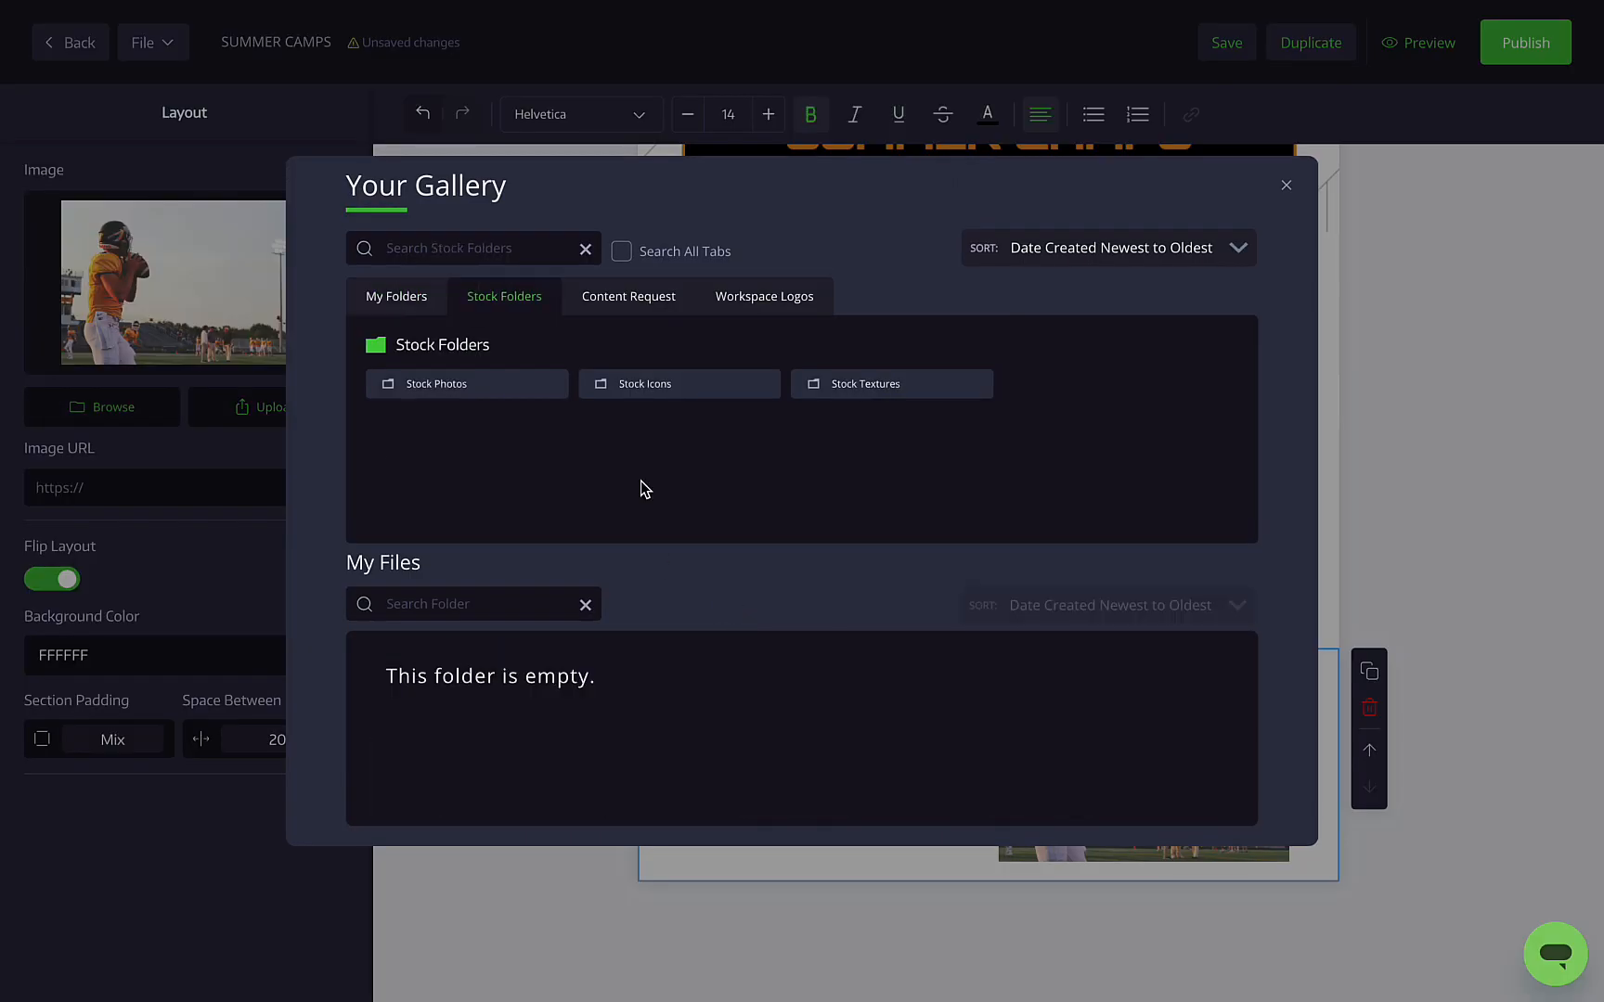
pyautogui.click(487, 388)
pyautogui.click(489, 462)
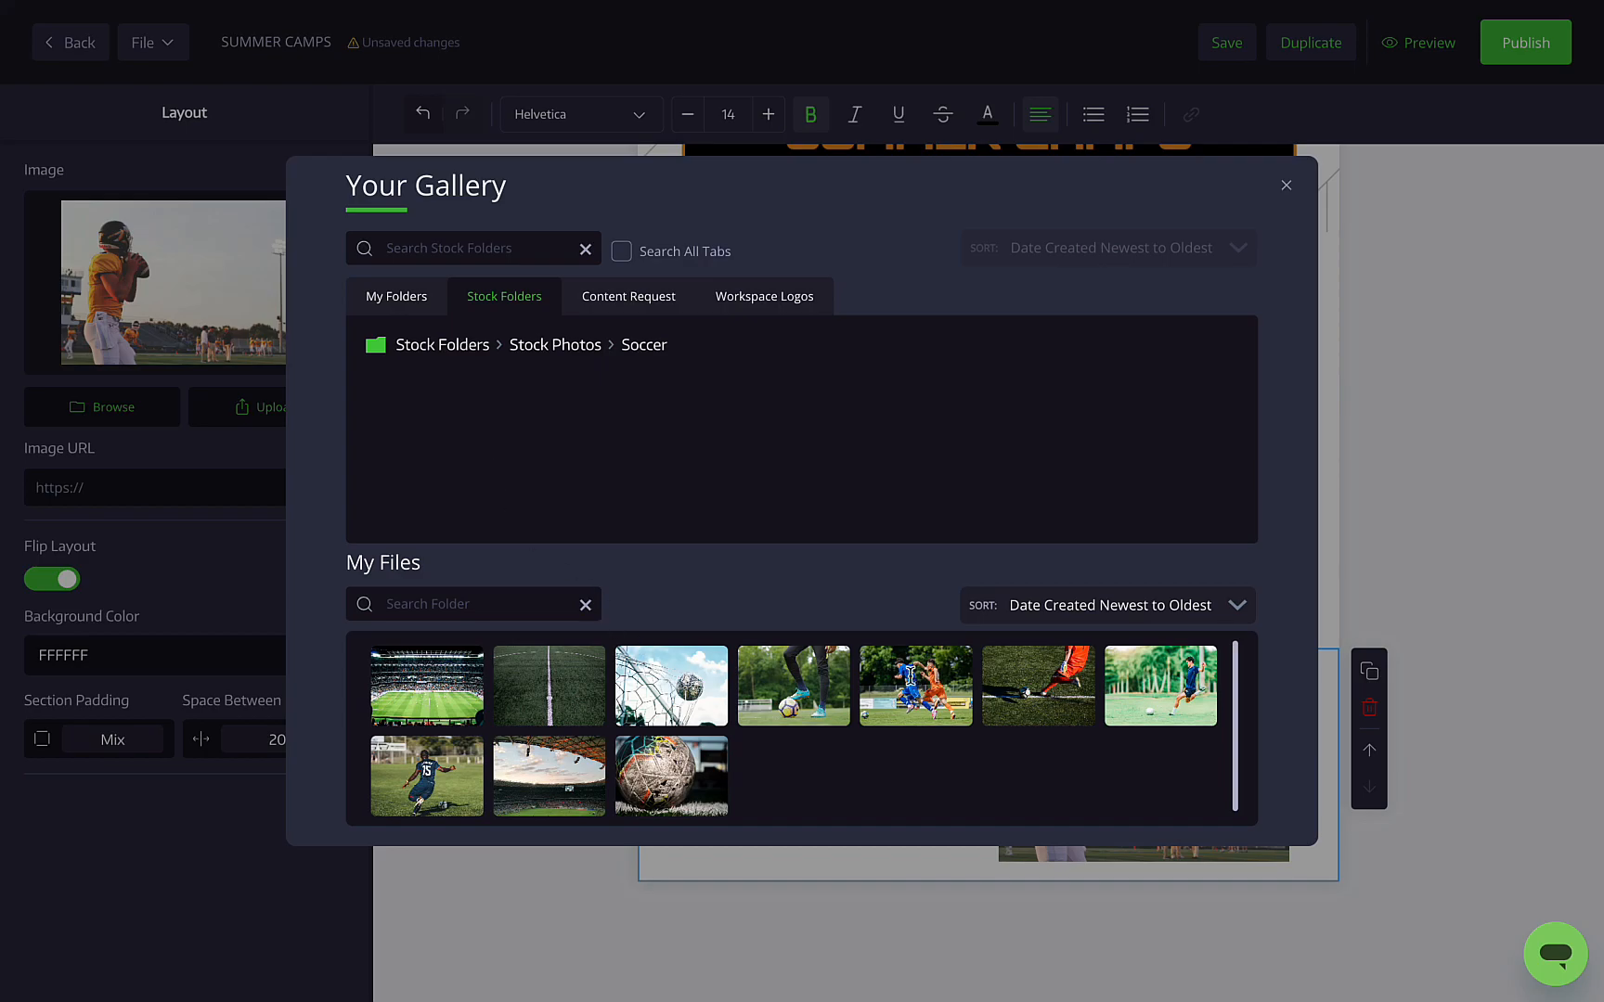
pyautogui.click(910, 676)
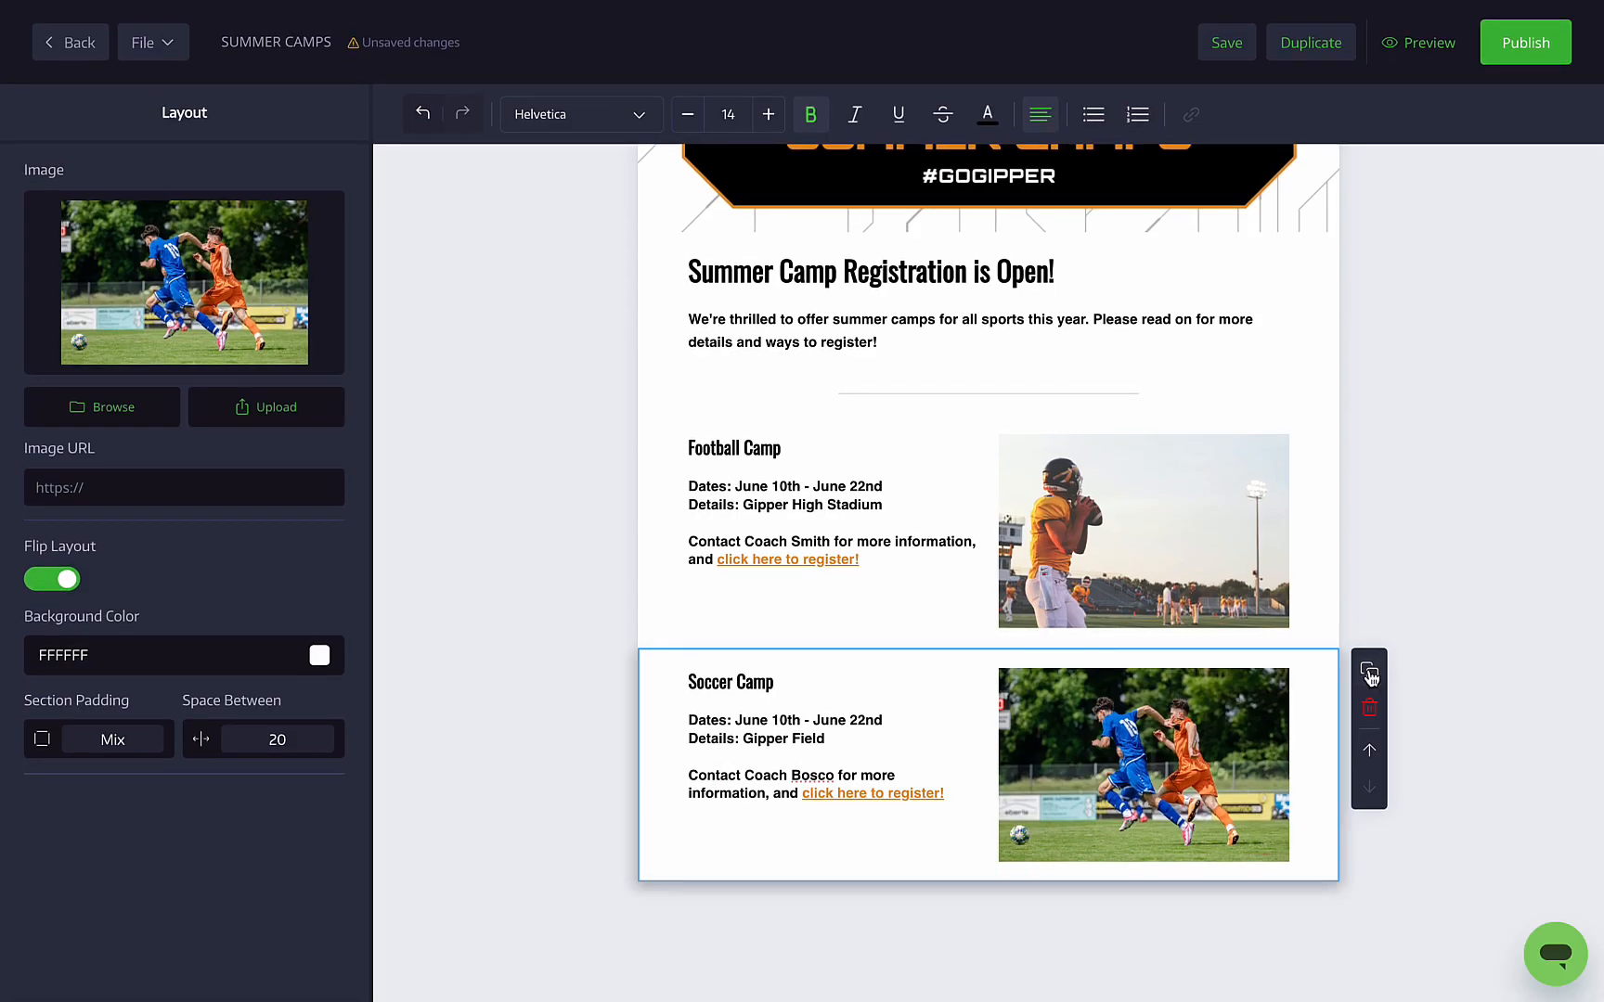
# Duplicate the Soccer Camp section, retitle the copy "Volleyball Camp", and replace the coach's name in its contact line
pyautogui.click(1367, 671)
pyautogui.doubleClick(702, 687)
pyautogui.write('Volleyball')
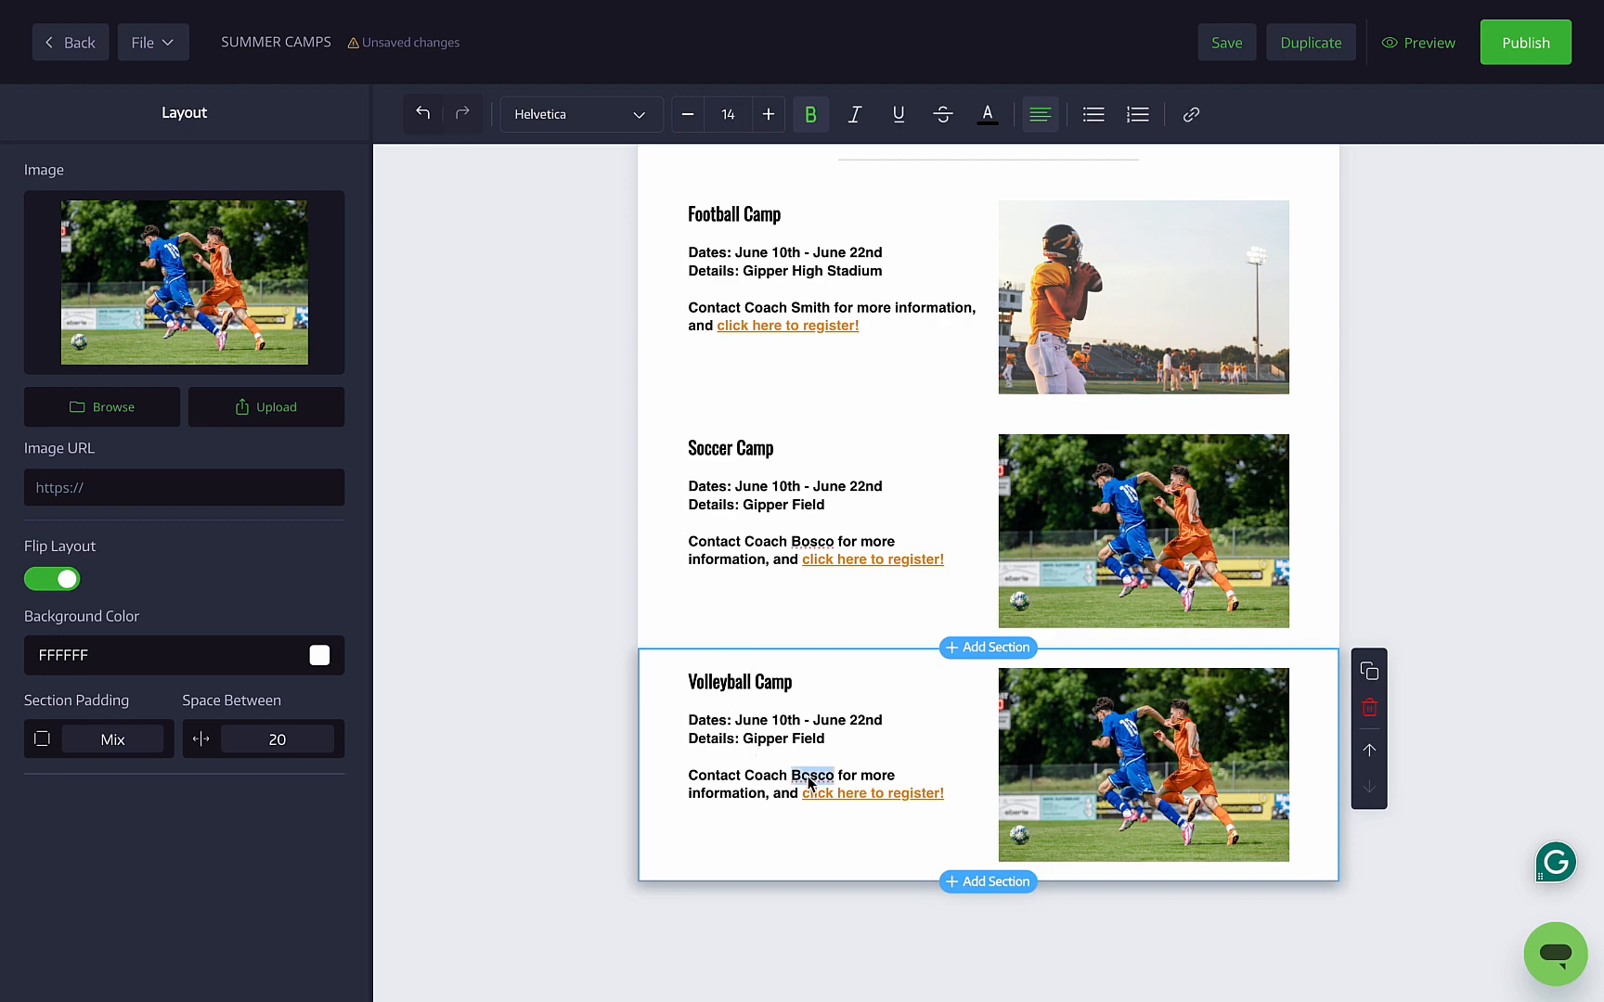
pyautogui.write('Trish')
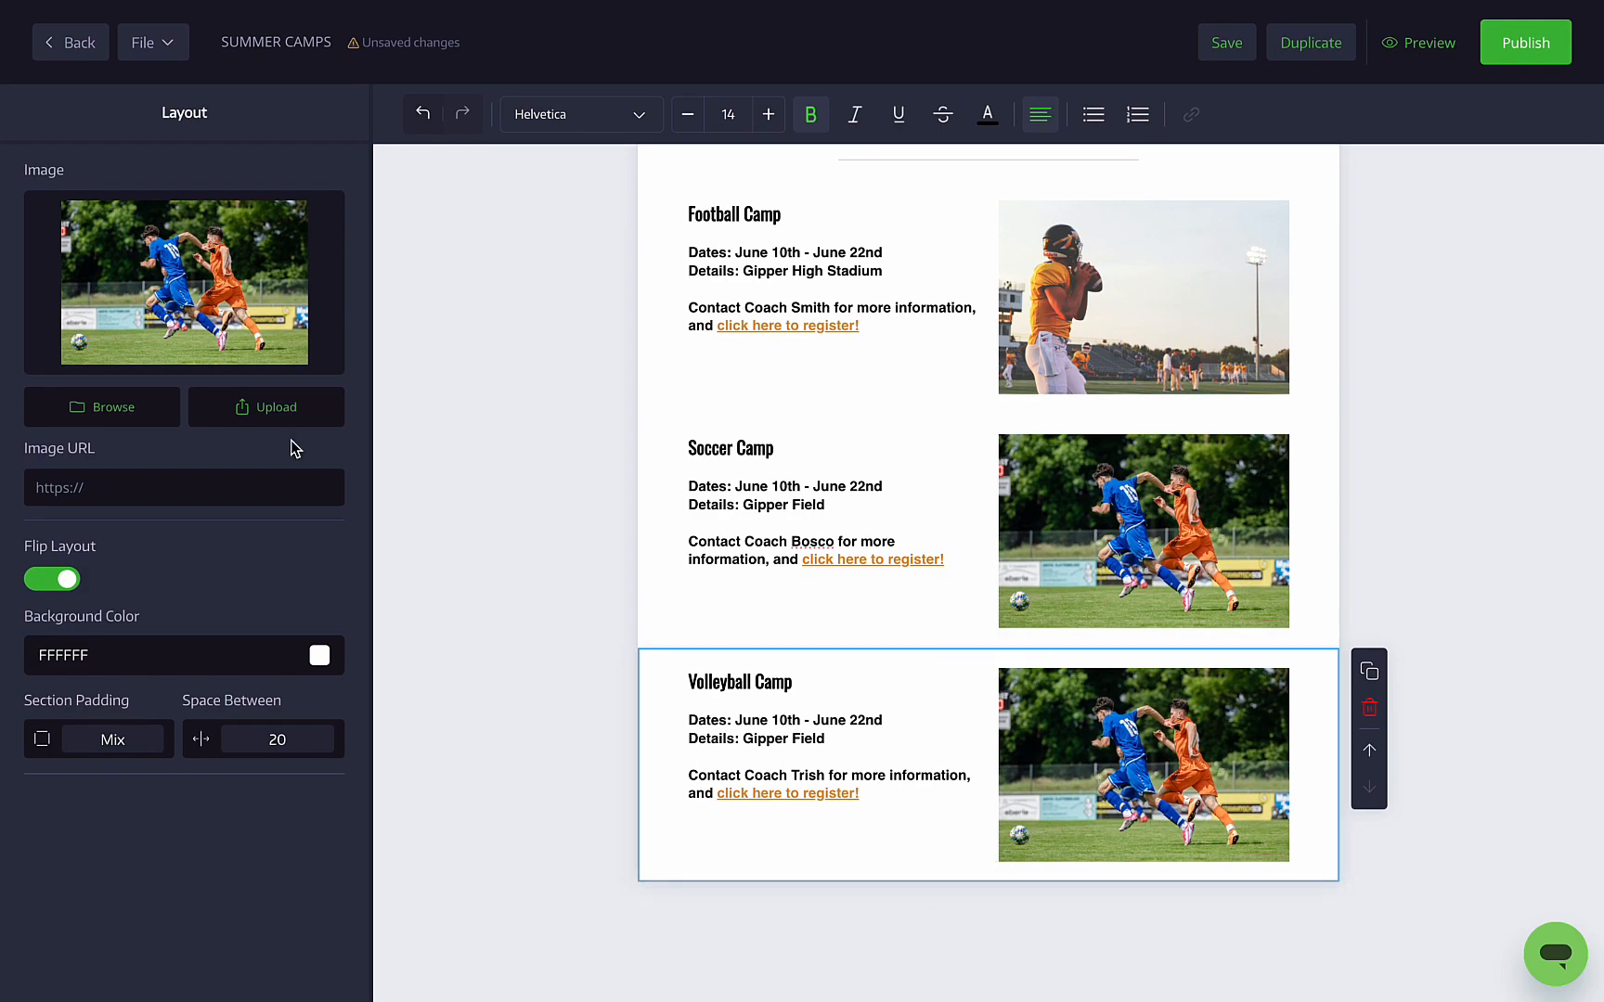
# Replace the Volleyball Camp image with the photo from the Volleyball stock folder
pyautogui.click(113, 408)
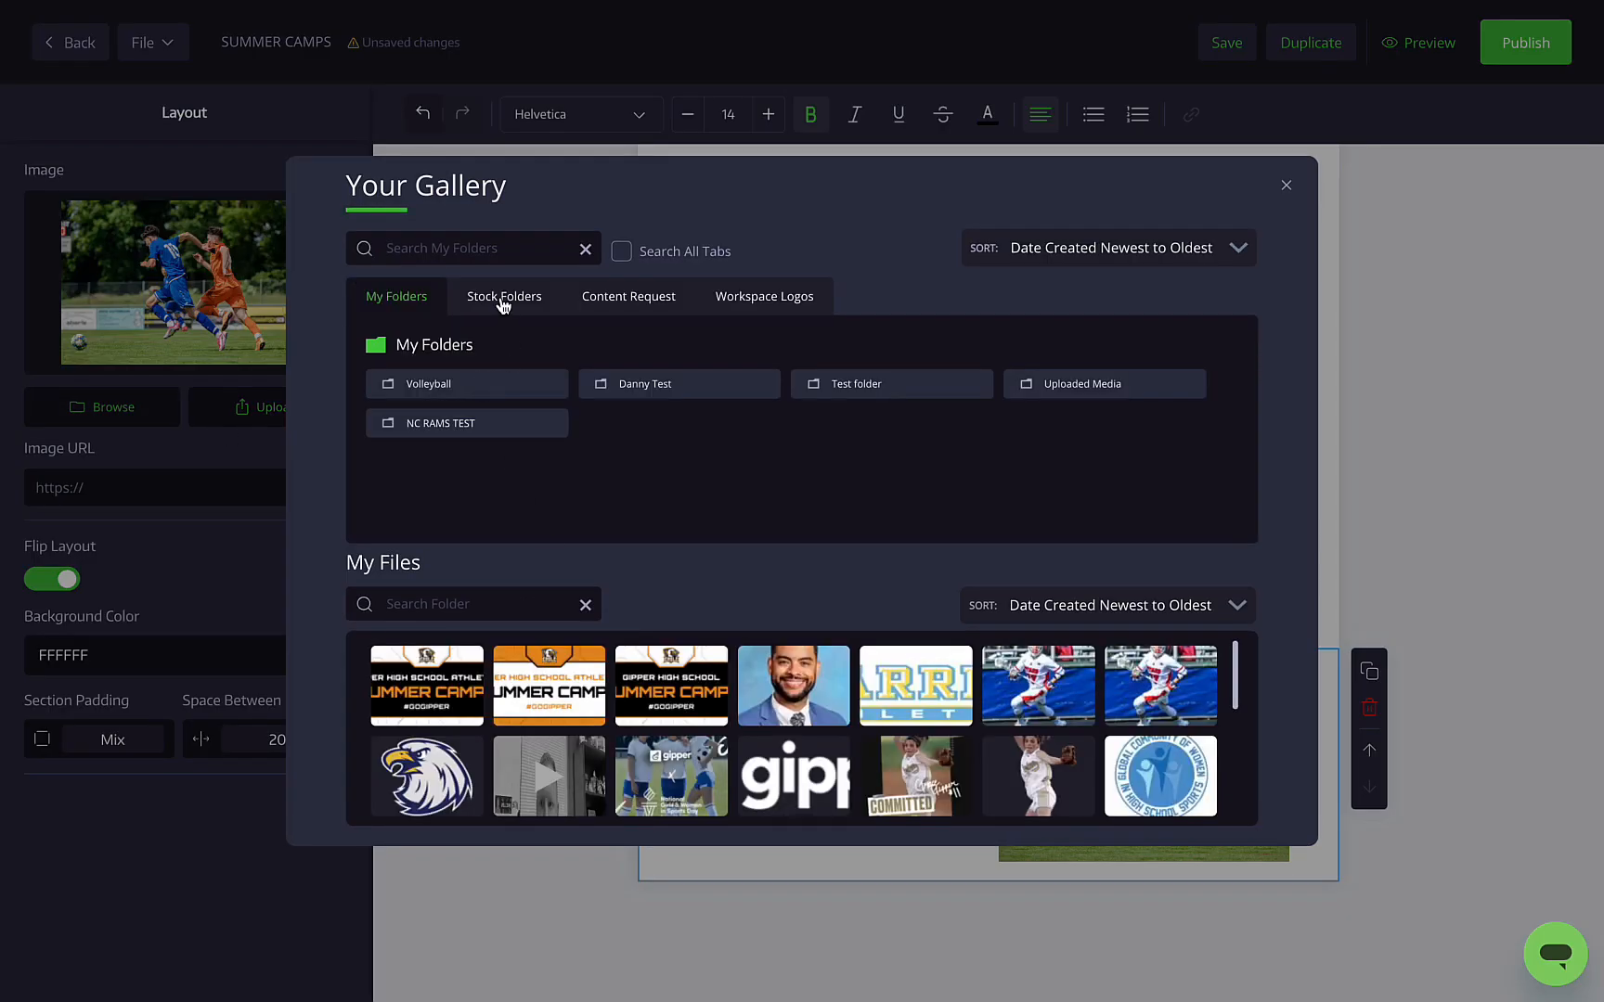
pyautogui.click(502, 298)
pyautogui.click(473, 401)
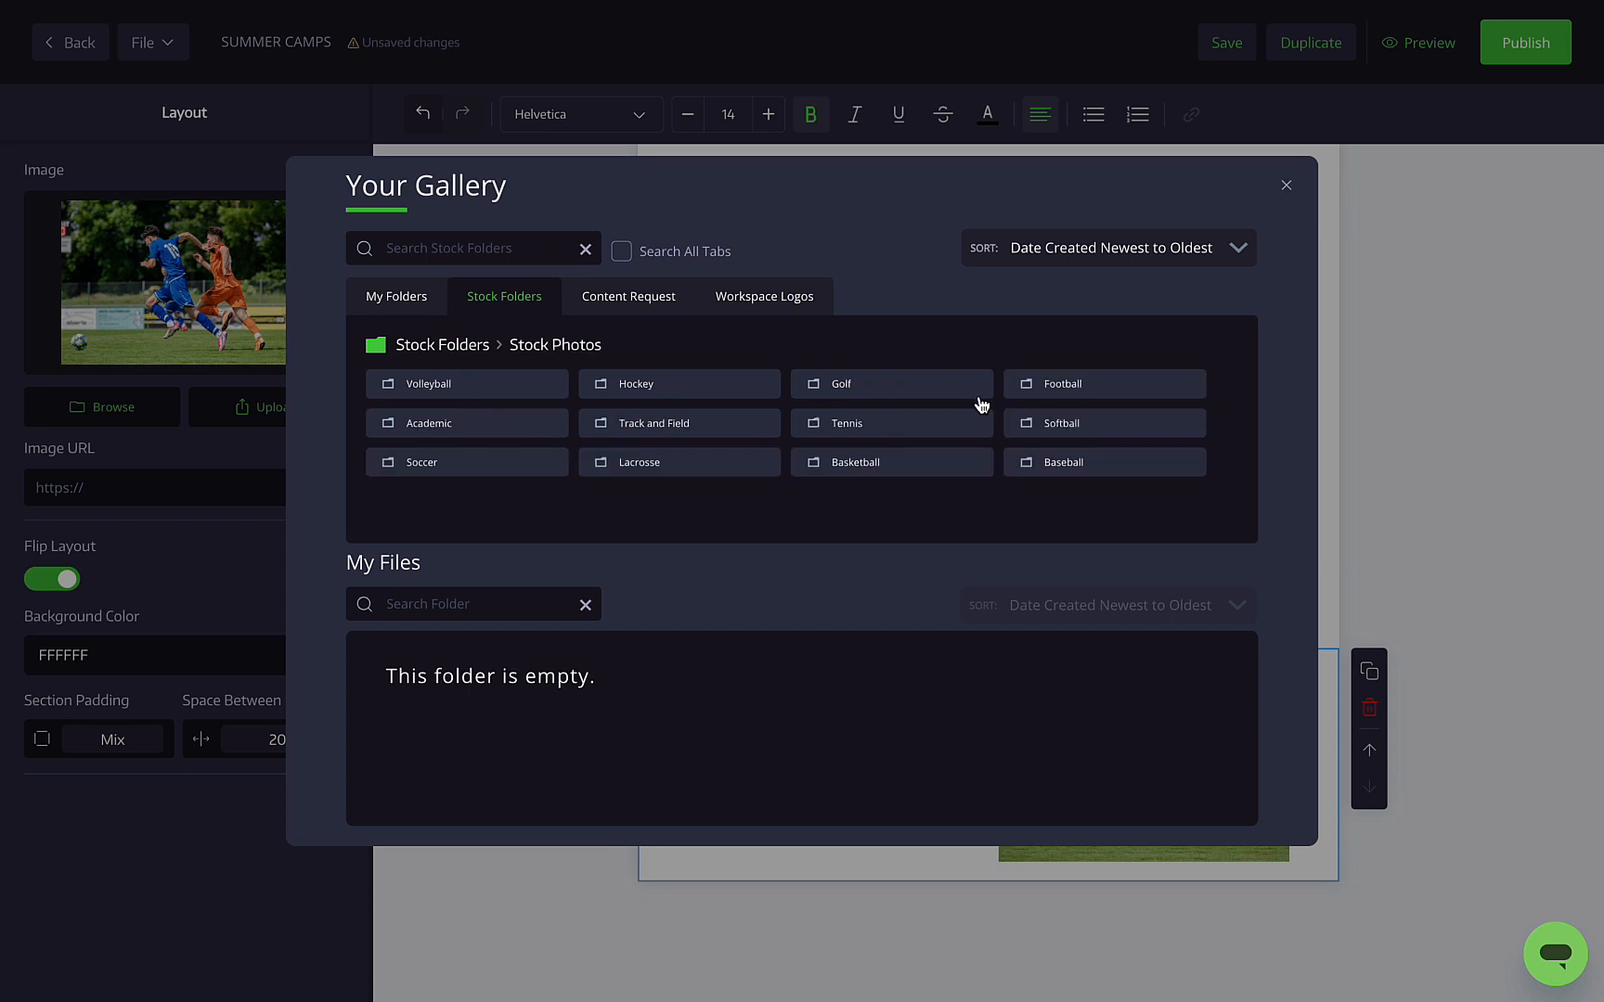
pyautogui.click(519, 397)
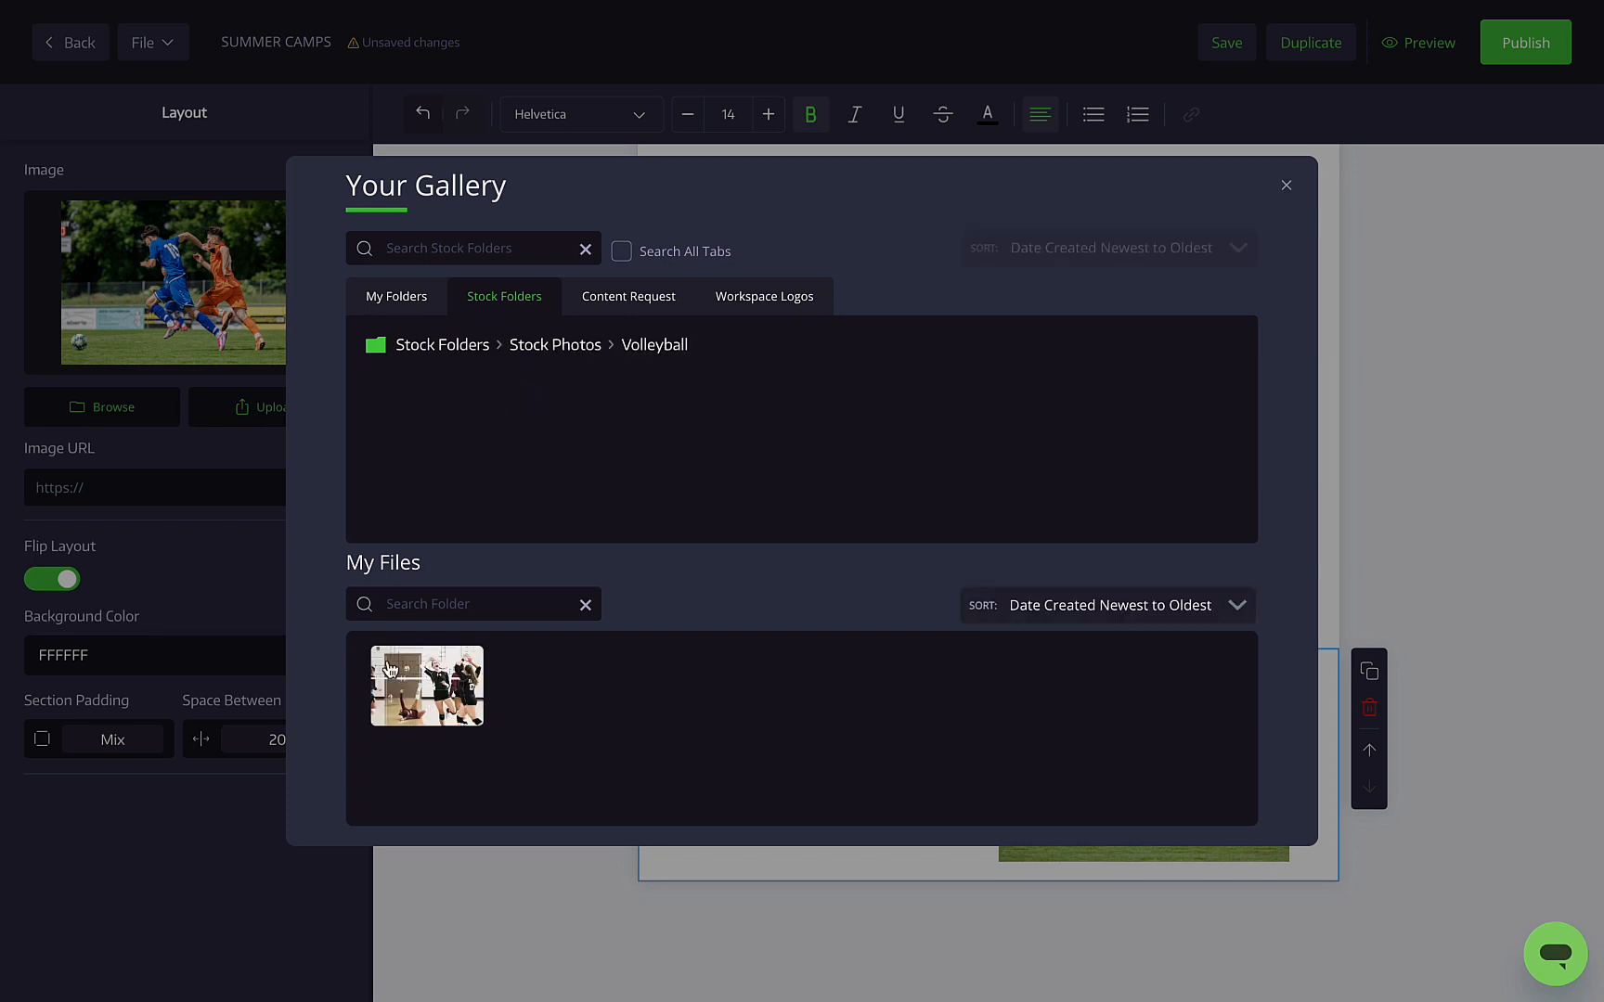
pyautogui.click(412, 679)
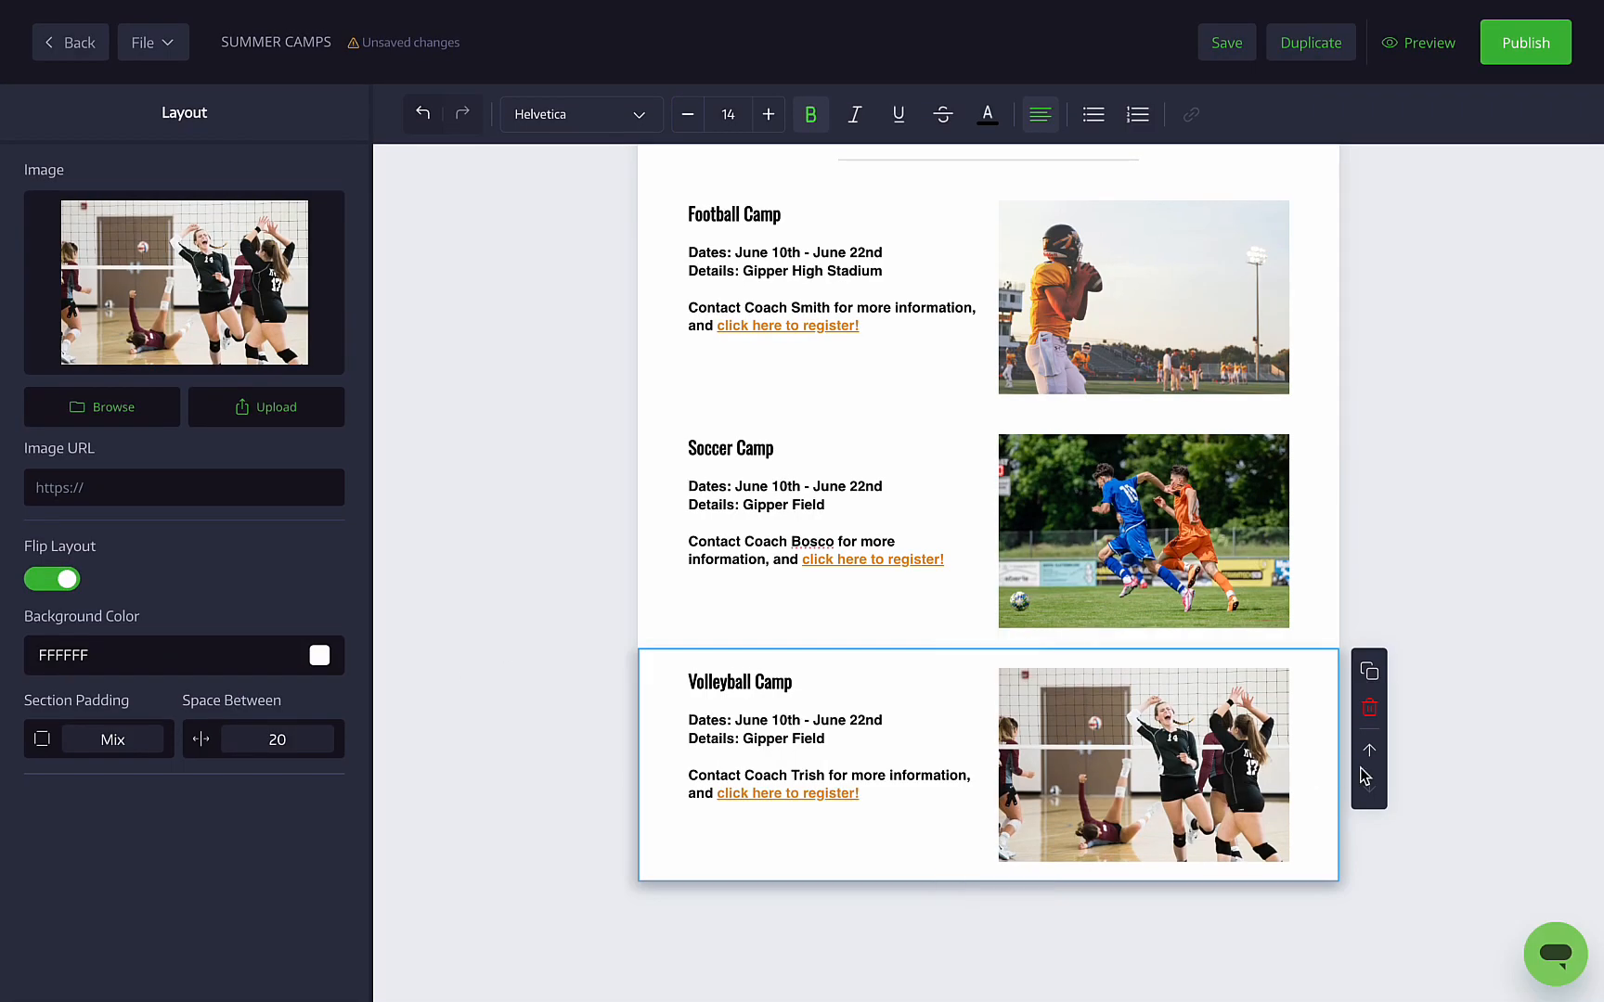
pyautogui.click(1370, 682)
pyautogui.scroll(-3, 1372, 684)
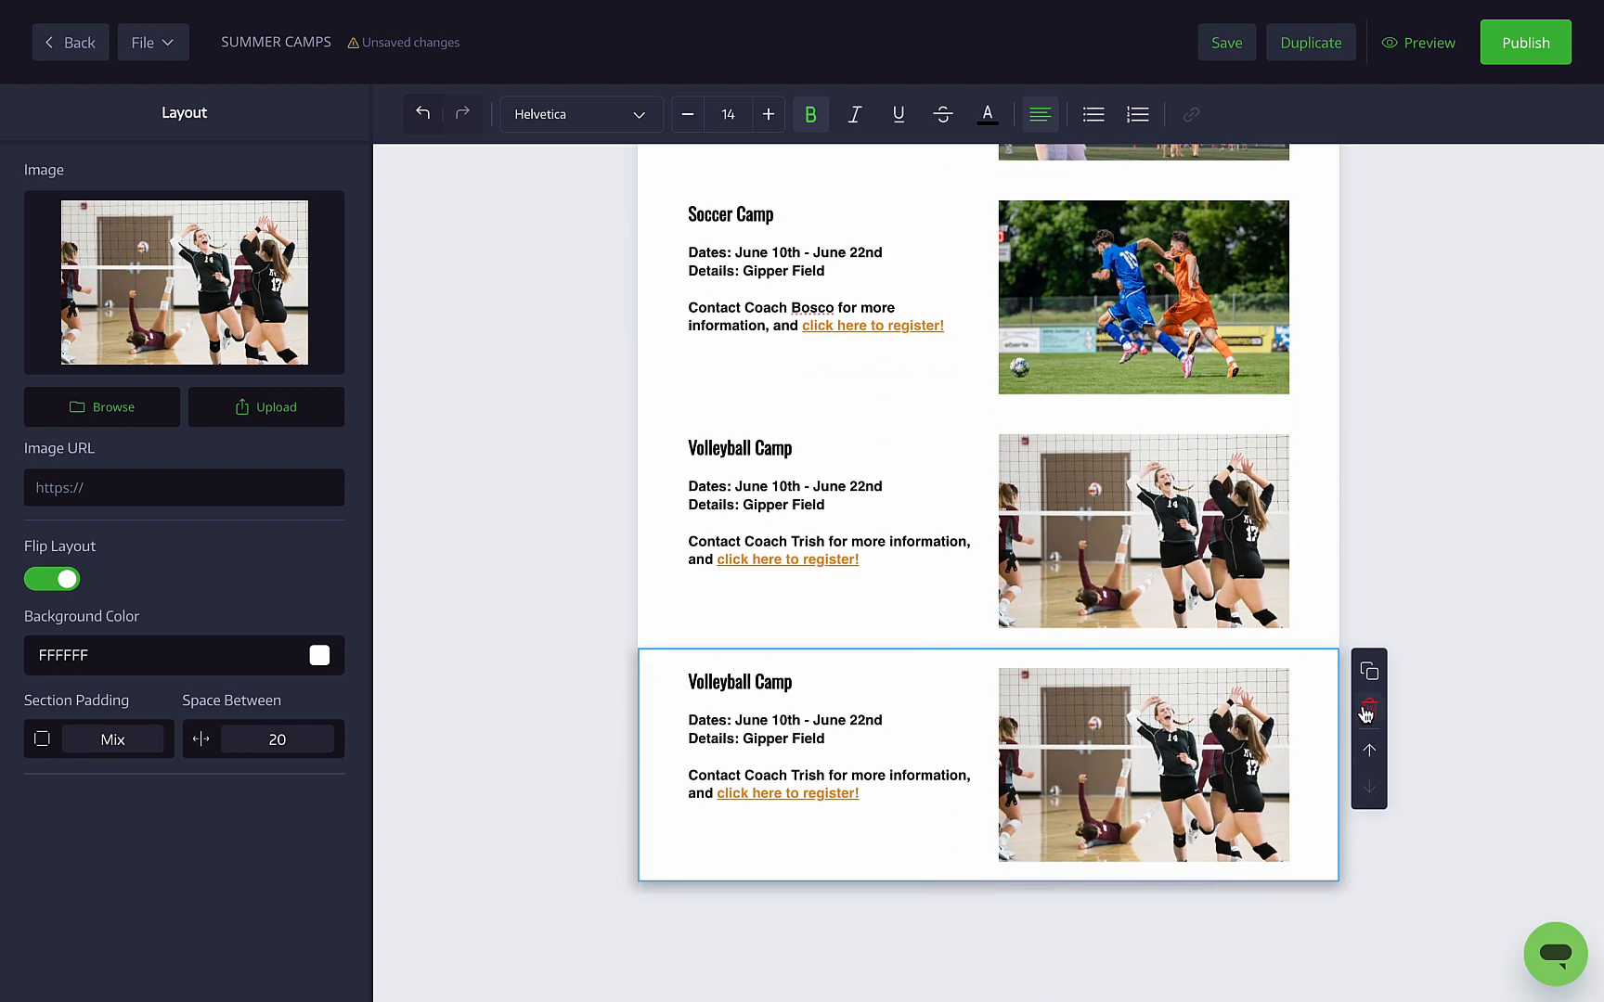
pyautogui.click(1369, 707)
pyautogui.click(923, 568)
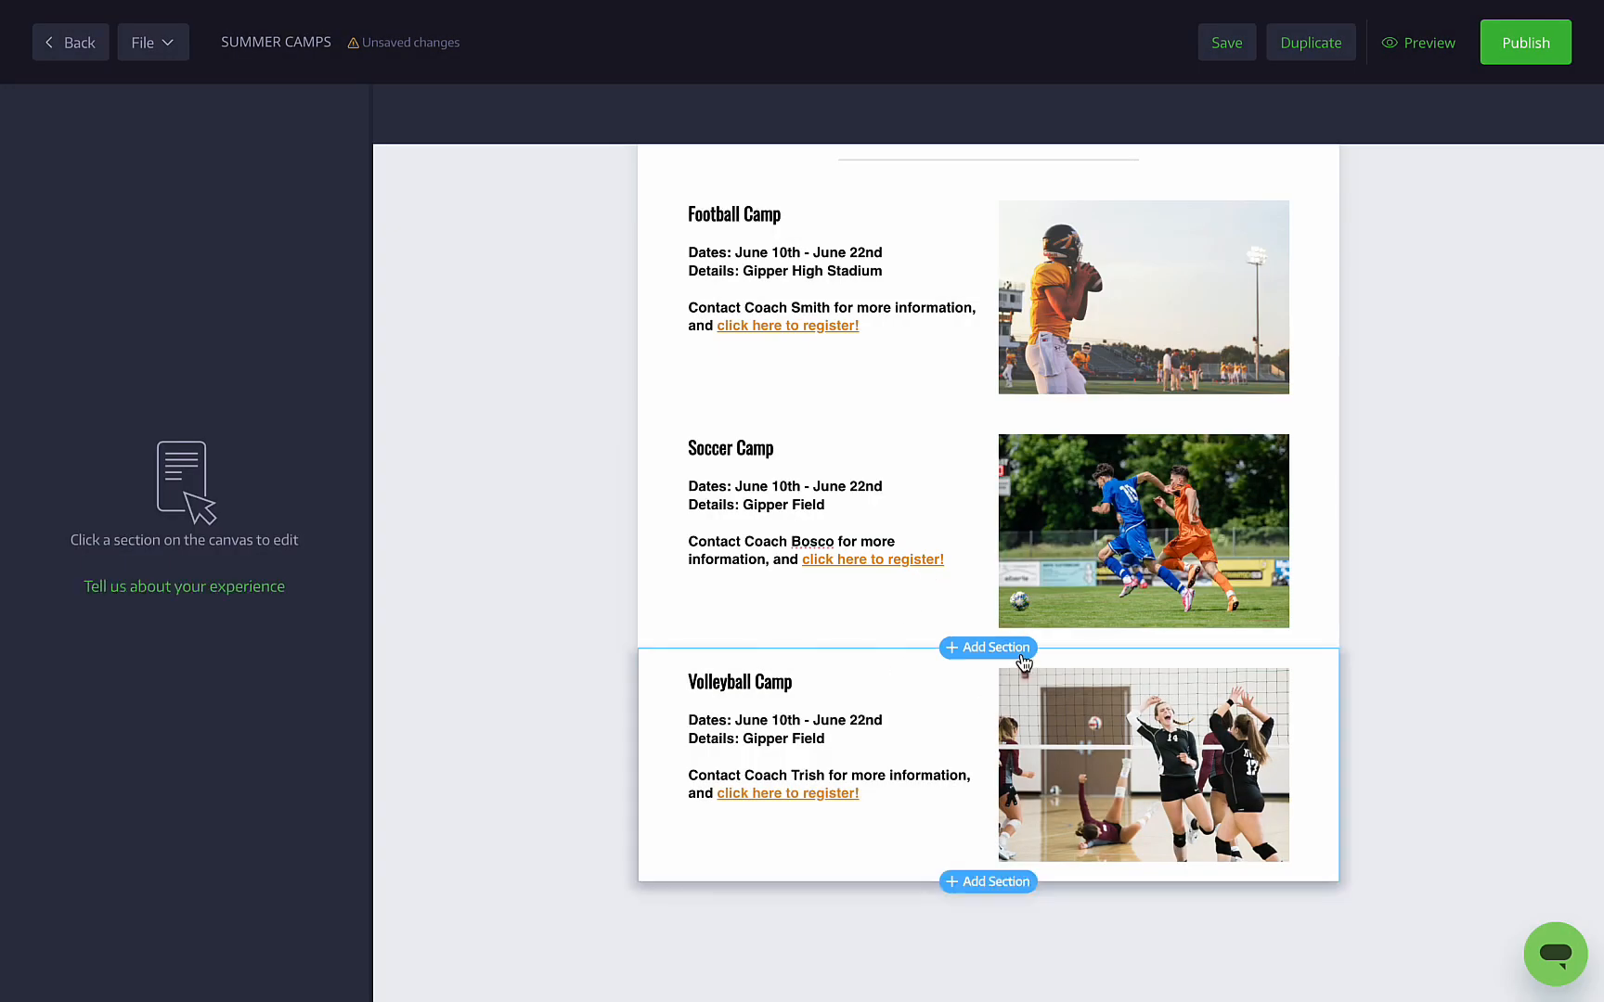
# Add a button section below Volleyball Camp labeled "CLICK HERE TO REGISTER FOR CAMPS"
pyautogui.click(1001, 880)
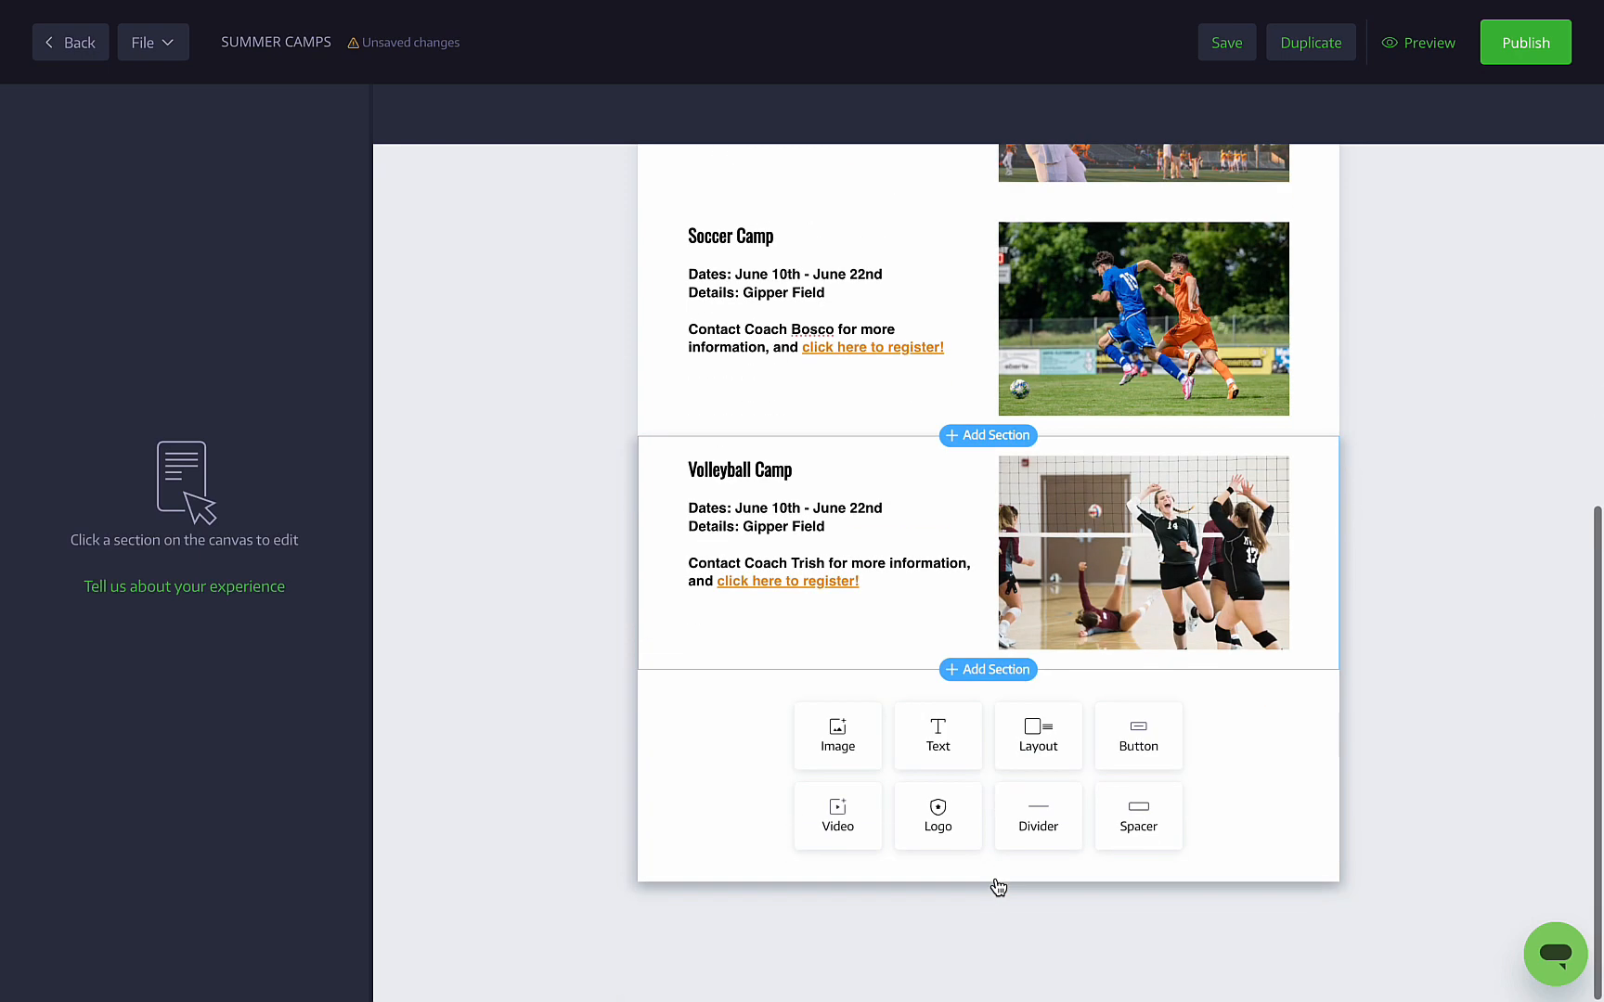
pyautogui.click(1153, 746)
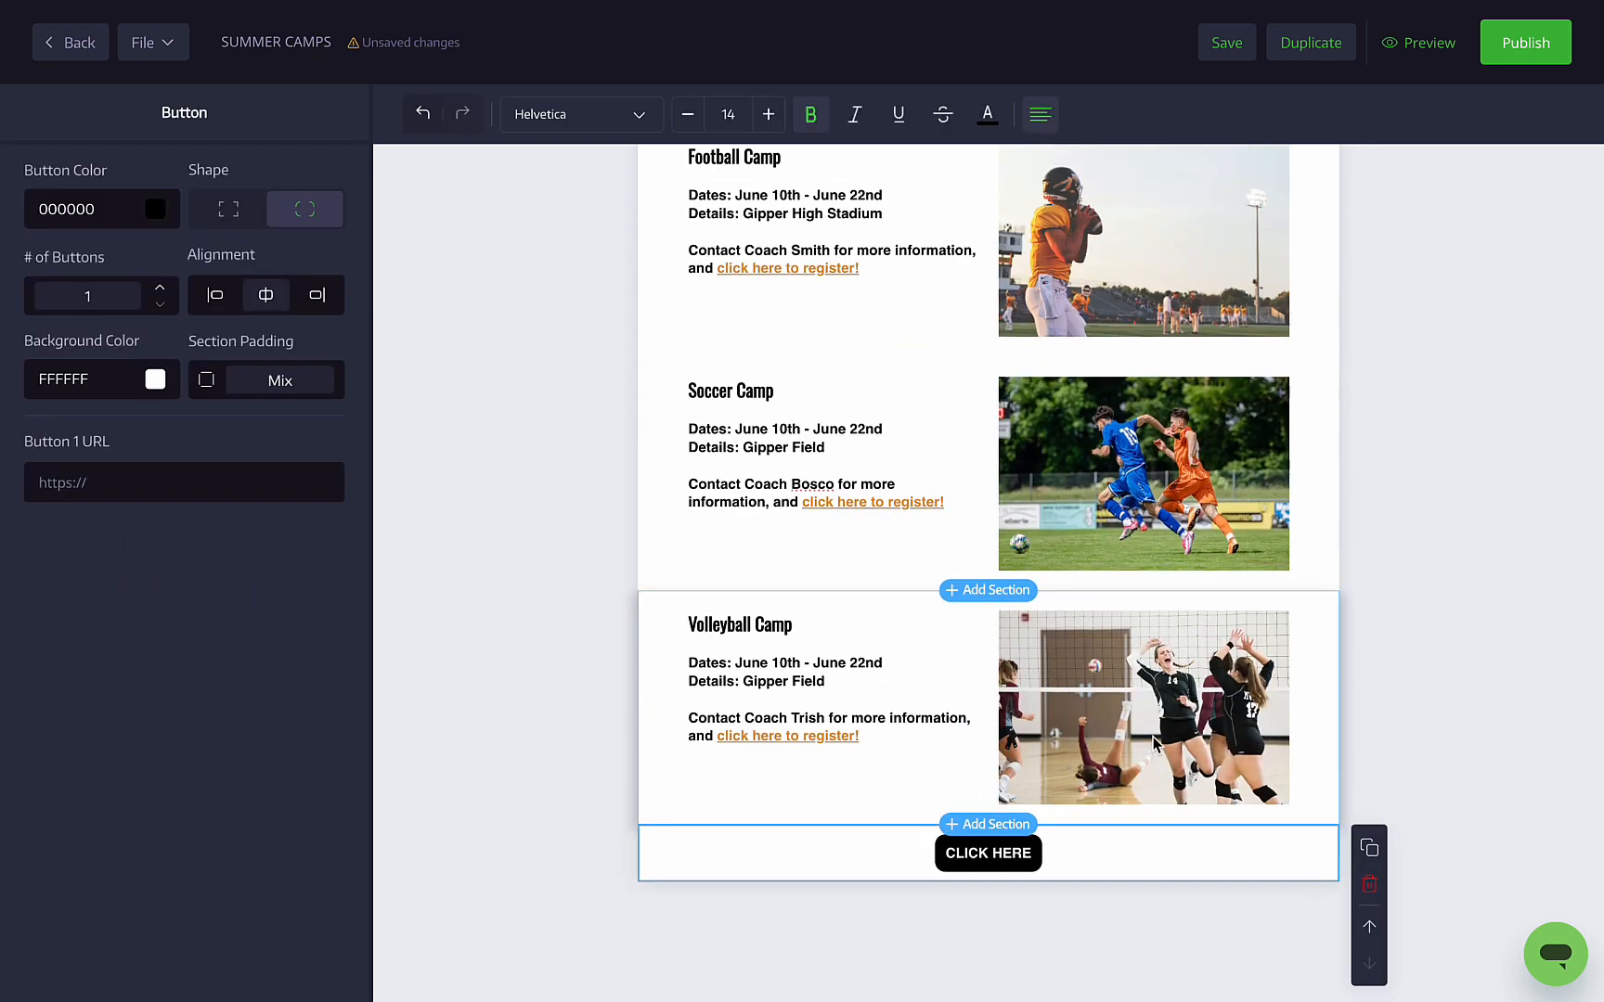
pyautogui.tripleClick(991, 853)
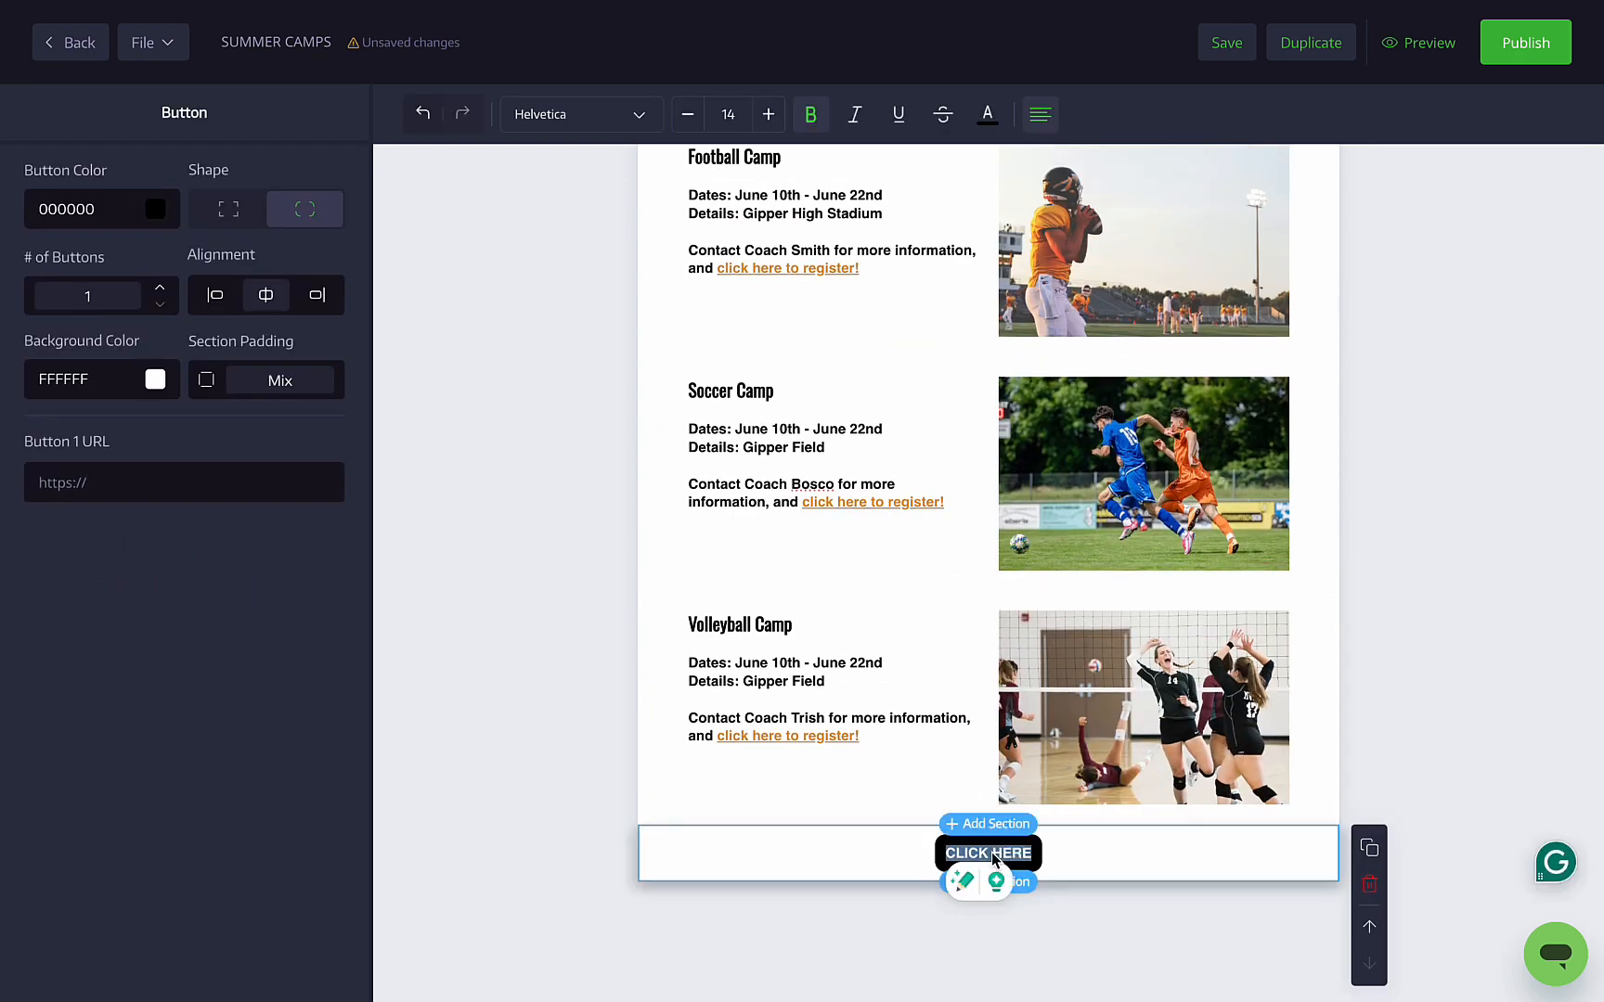
pyautogui.write('CLICK HERE TO REGIST')
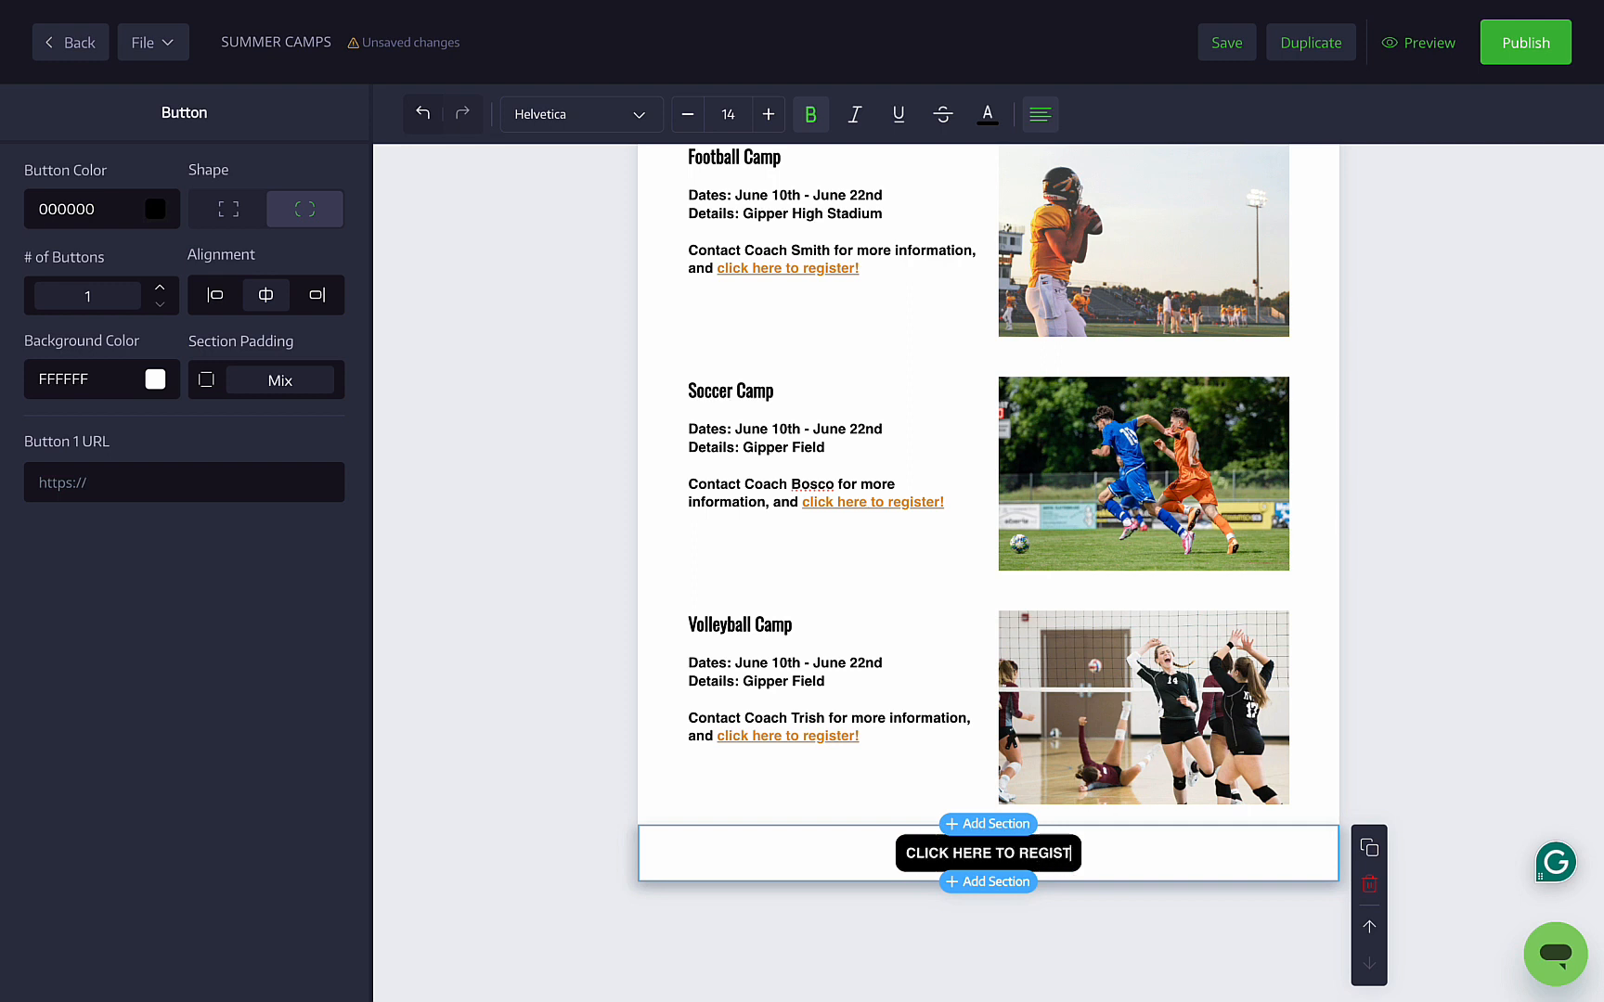
pyautogui.write('ER FOR CAMPS')
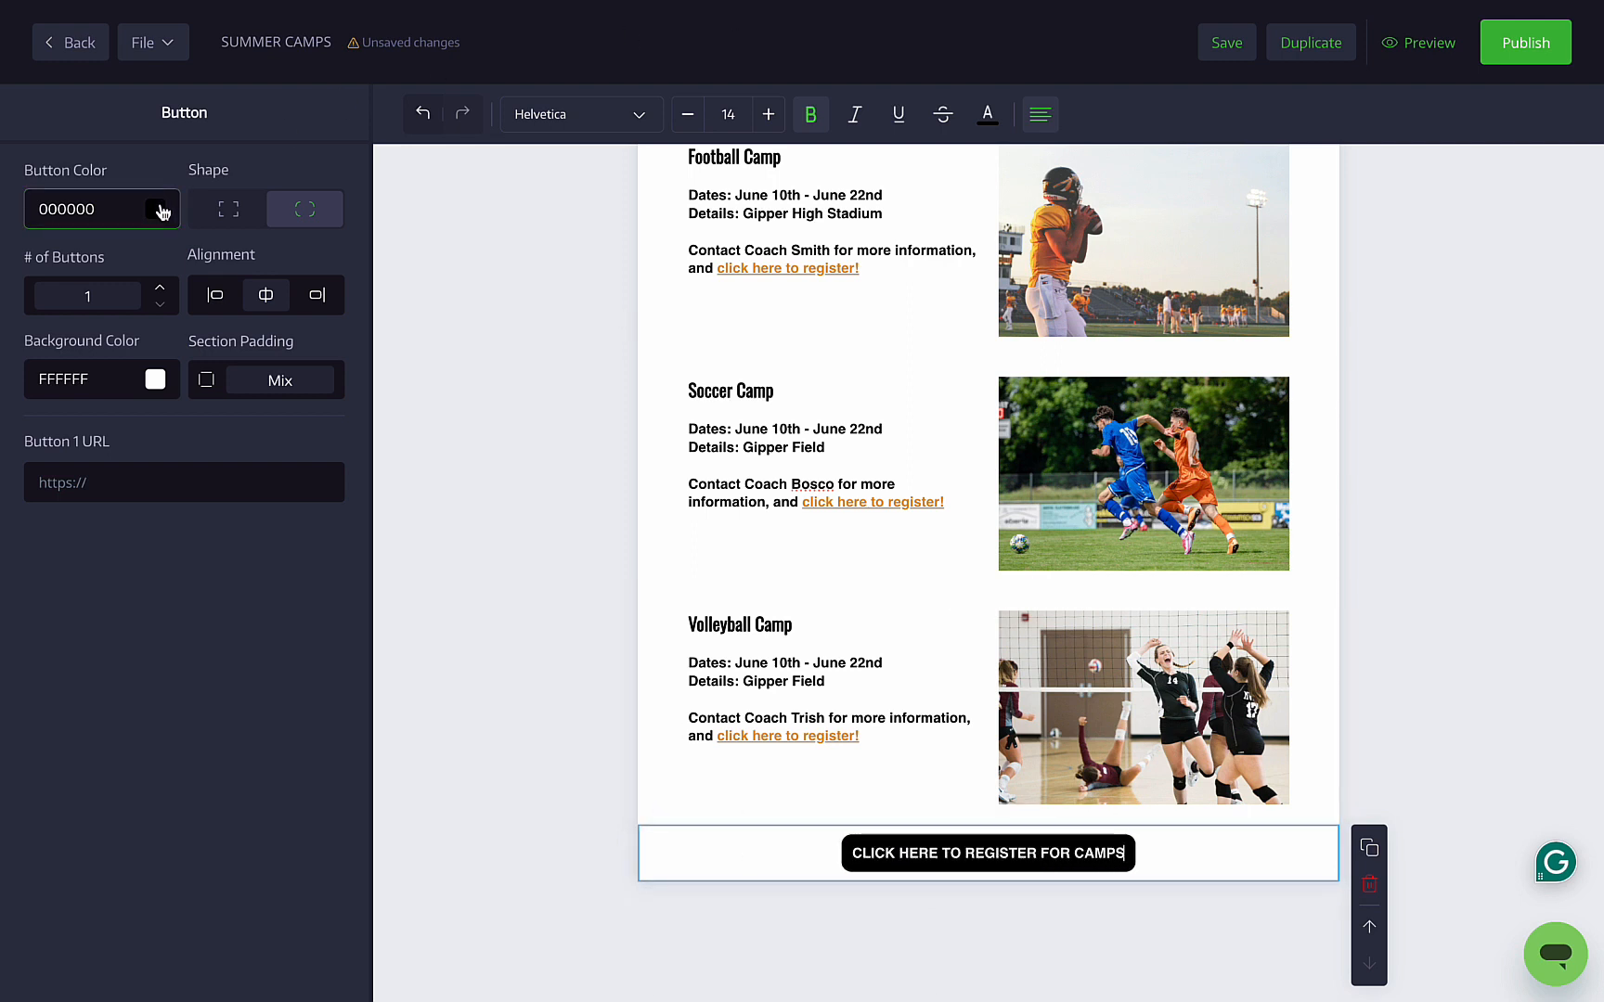
# Set the registration button's color to orange DF841B and its shape to rounded corners
pyautogui.click(162, 212)
pyautogui.click(54, 405)
pyautogui.click(232, 219)
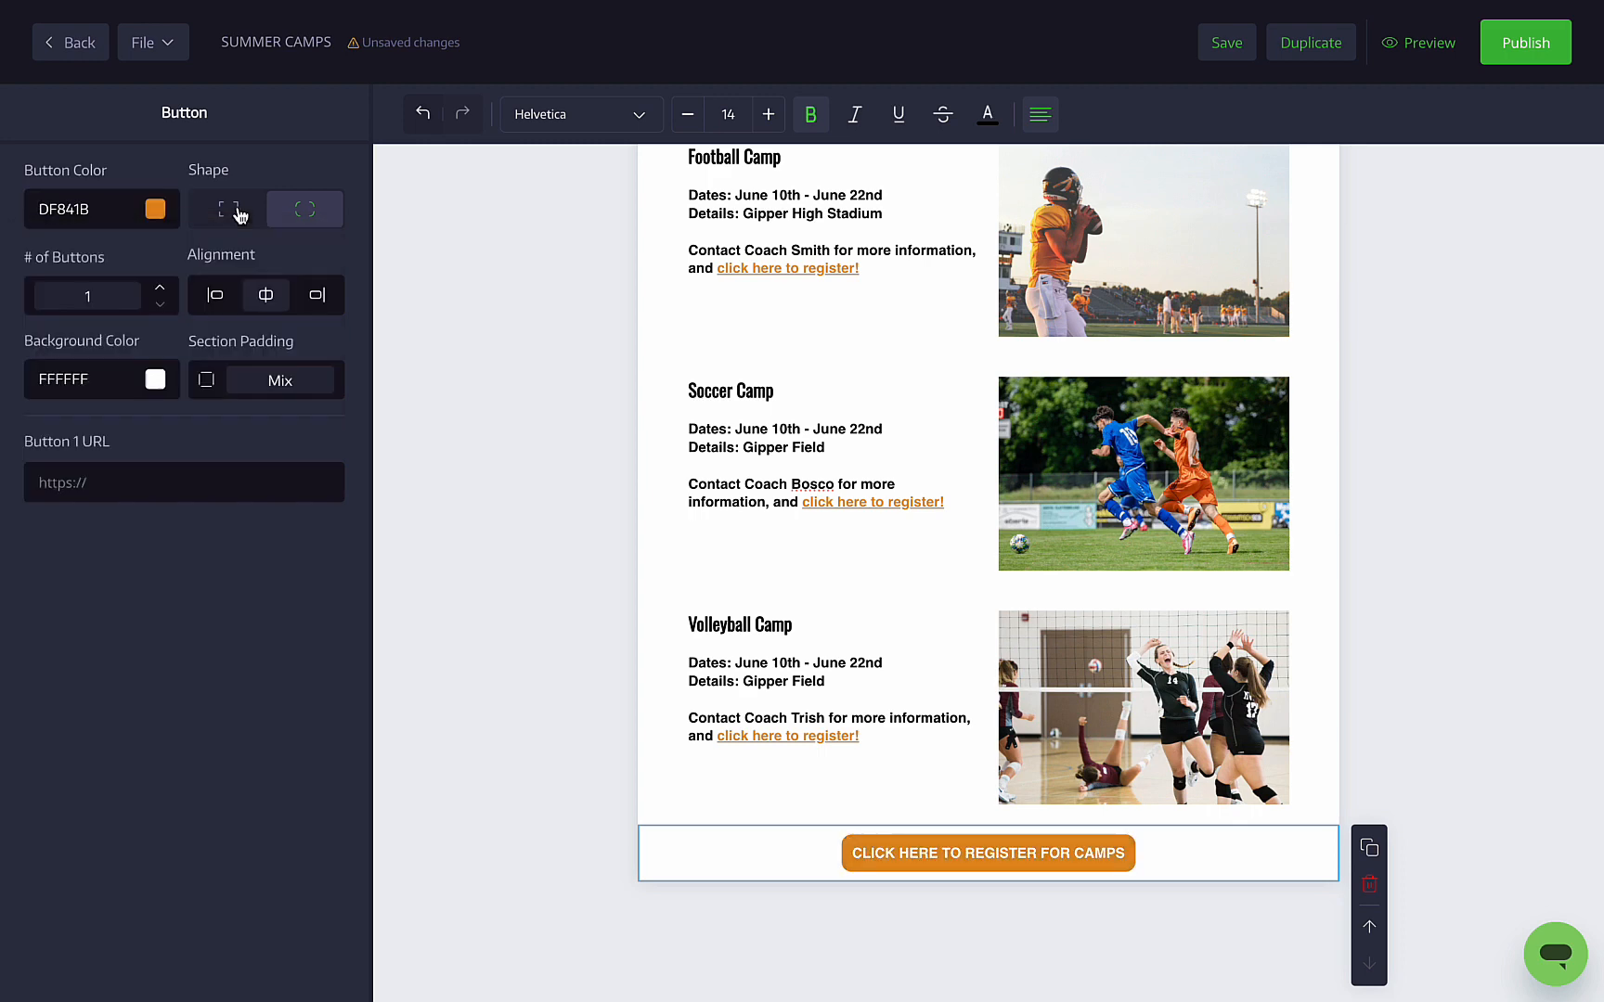
pyautogui.click(238, 212)
pyautogui.click(316, 209)
# Increase the registration button's label to size 16 and color the text black
pyautogui.tripleClick(914, 849)
pyautogui.click(762, 122)
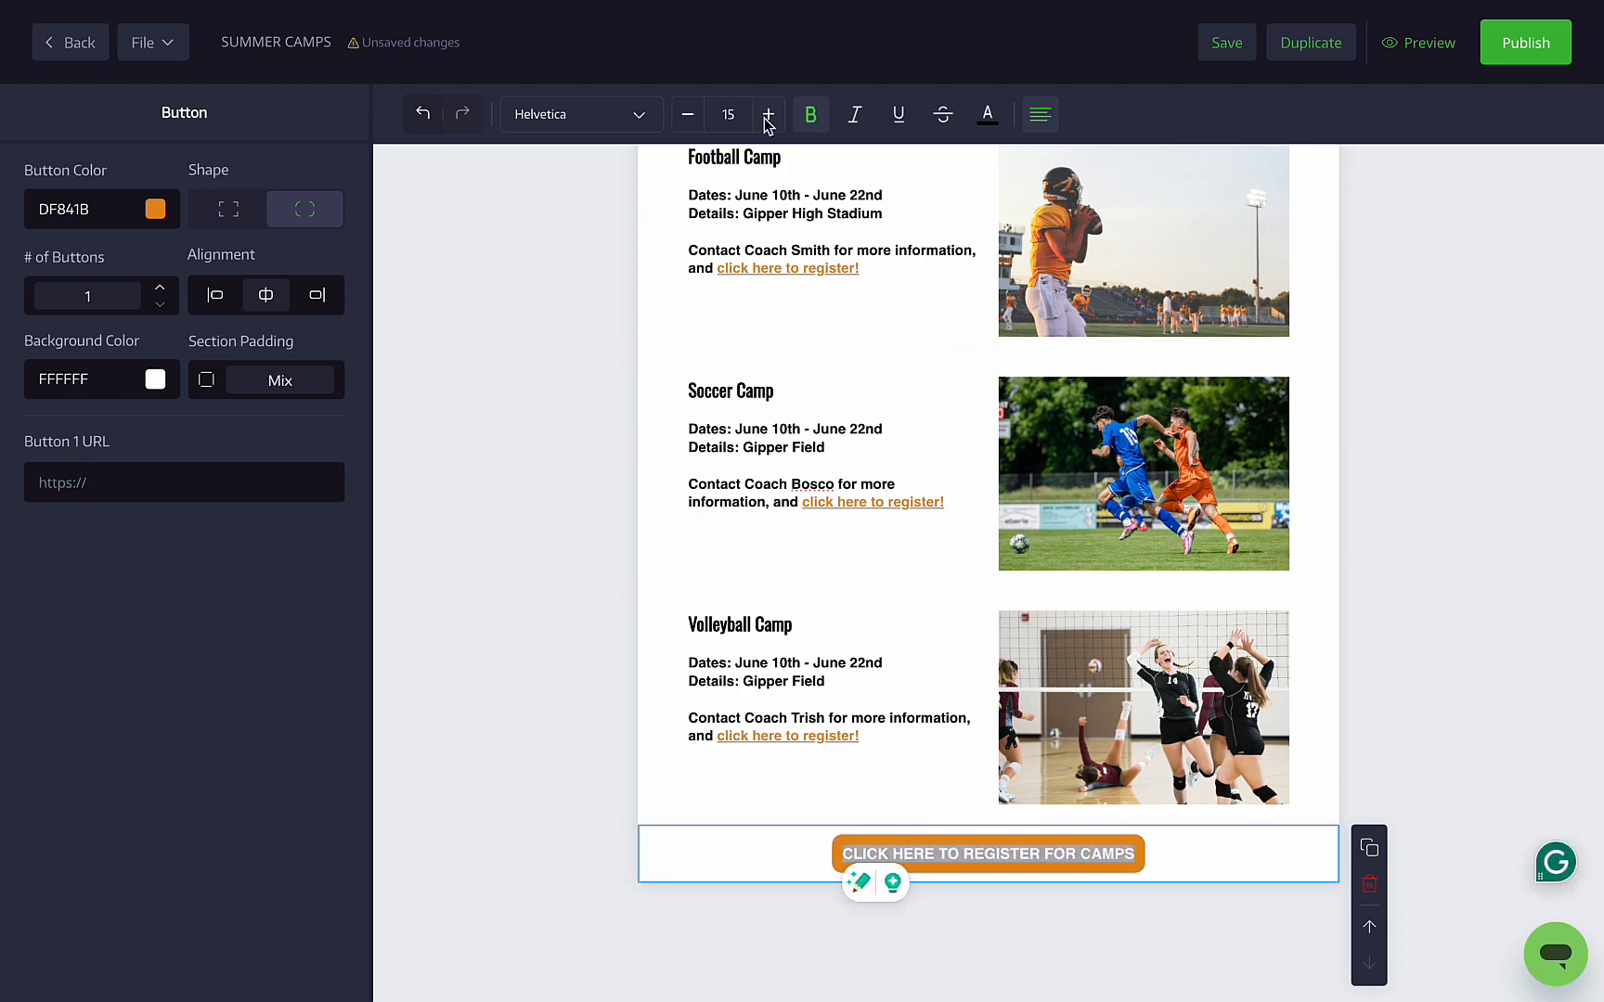
pyautogui.click(767, 121)
pyautogui.click(988, 118)
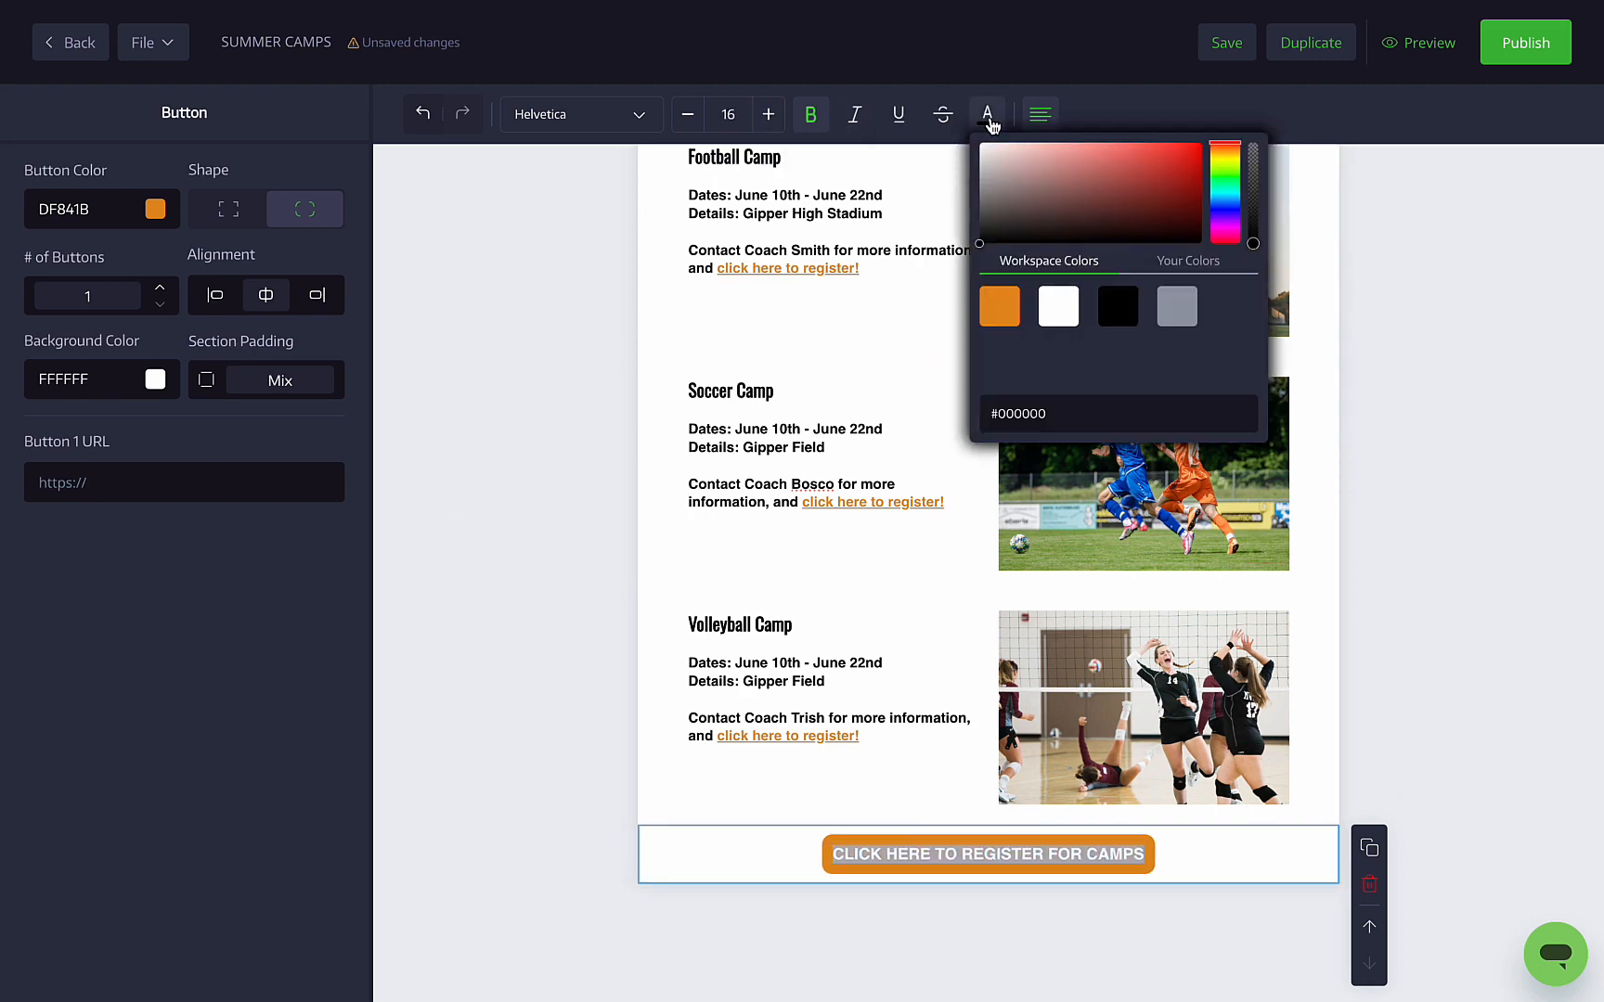
pyautogui.click(1128, 307)
pyautogui.click(558, 755)
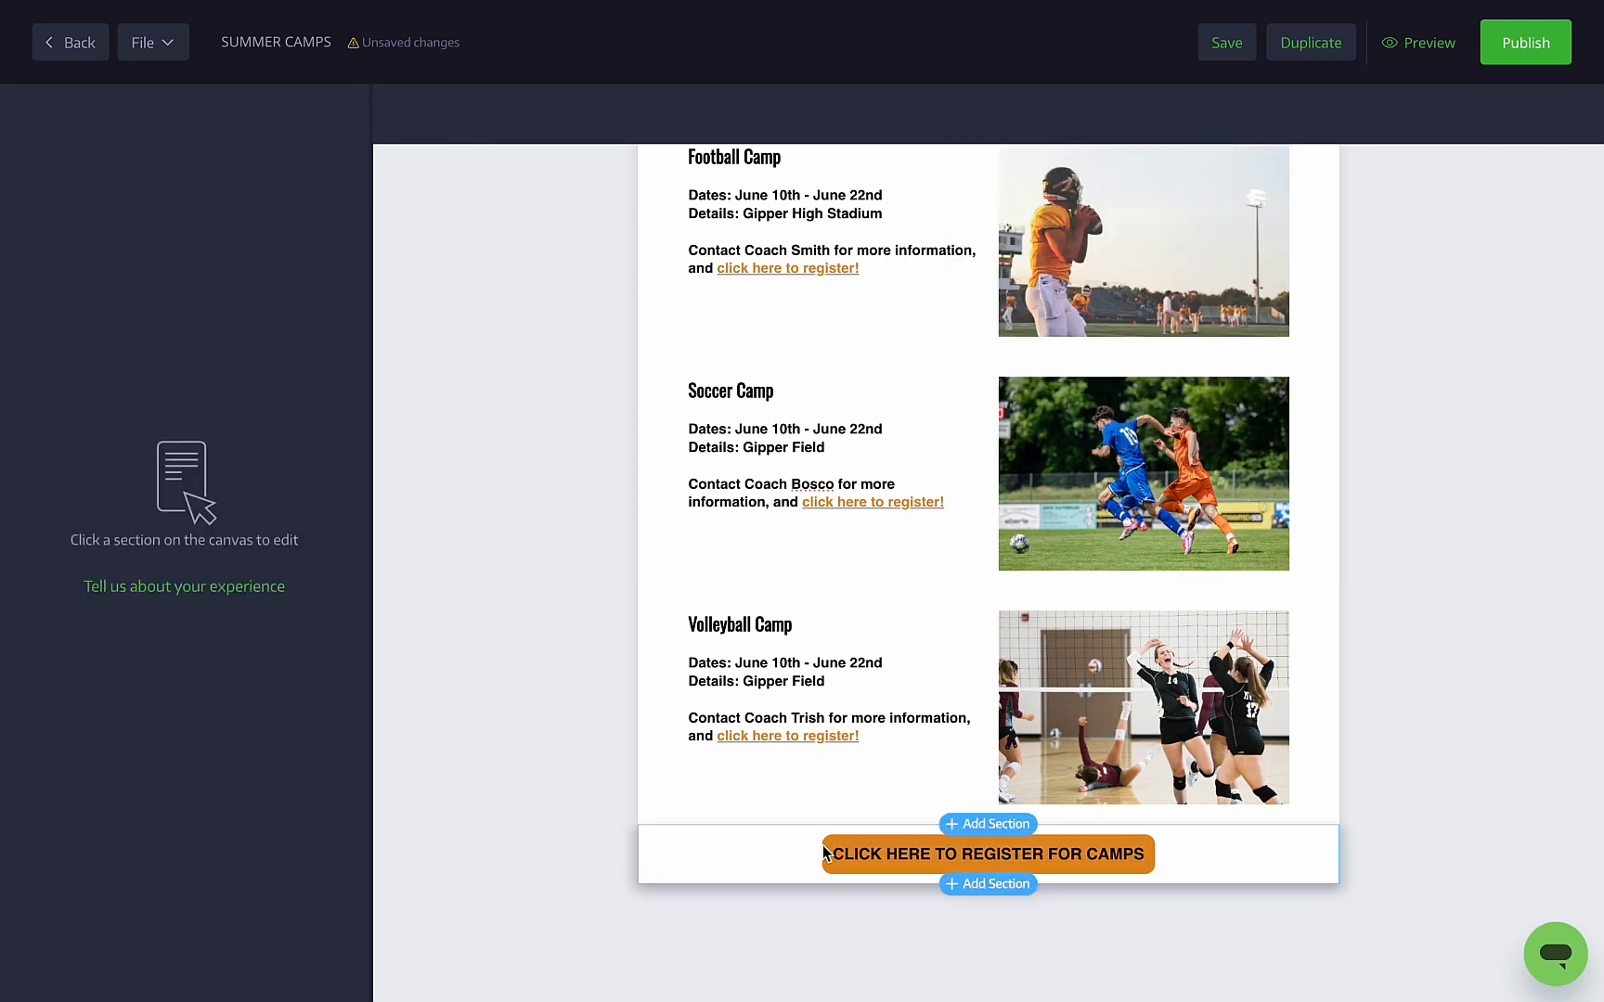
# Add a spacer section below the registration button and return to the newsletter's header for review
pyautogui.click(989, 884)
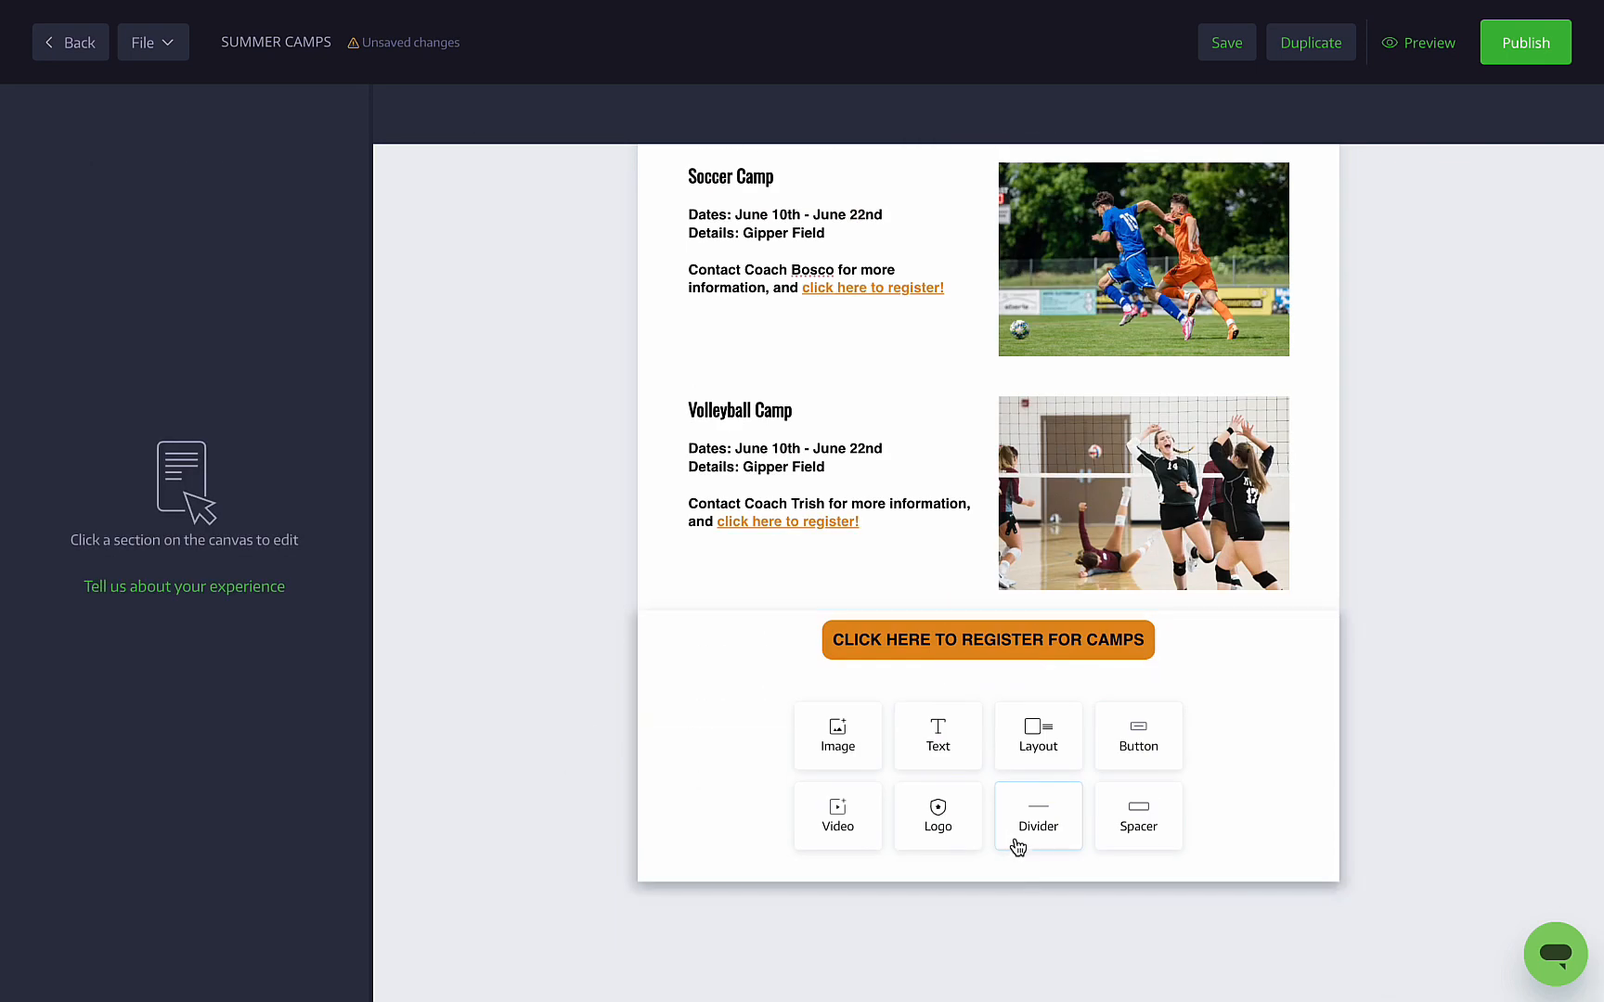
pyautogui.click(1138, 816)
pyautogui.click(513, 823)
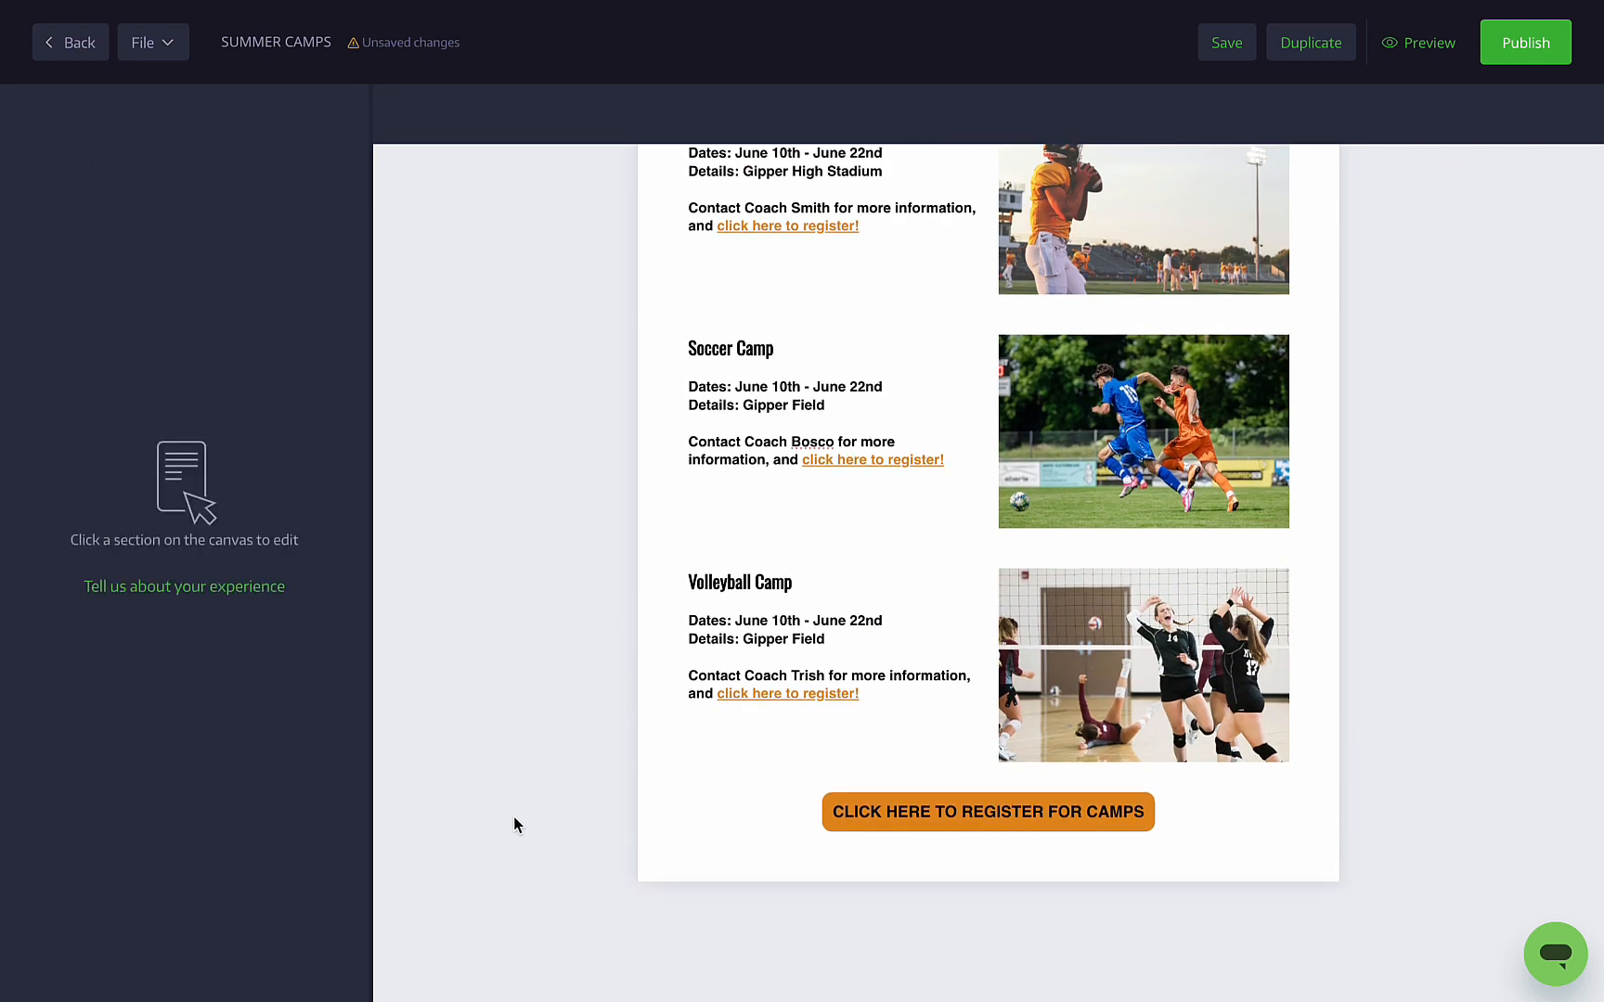
pyautogui.scroll(3, 527, 775)
pyautogui.scroll(3, 527, 775)
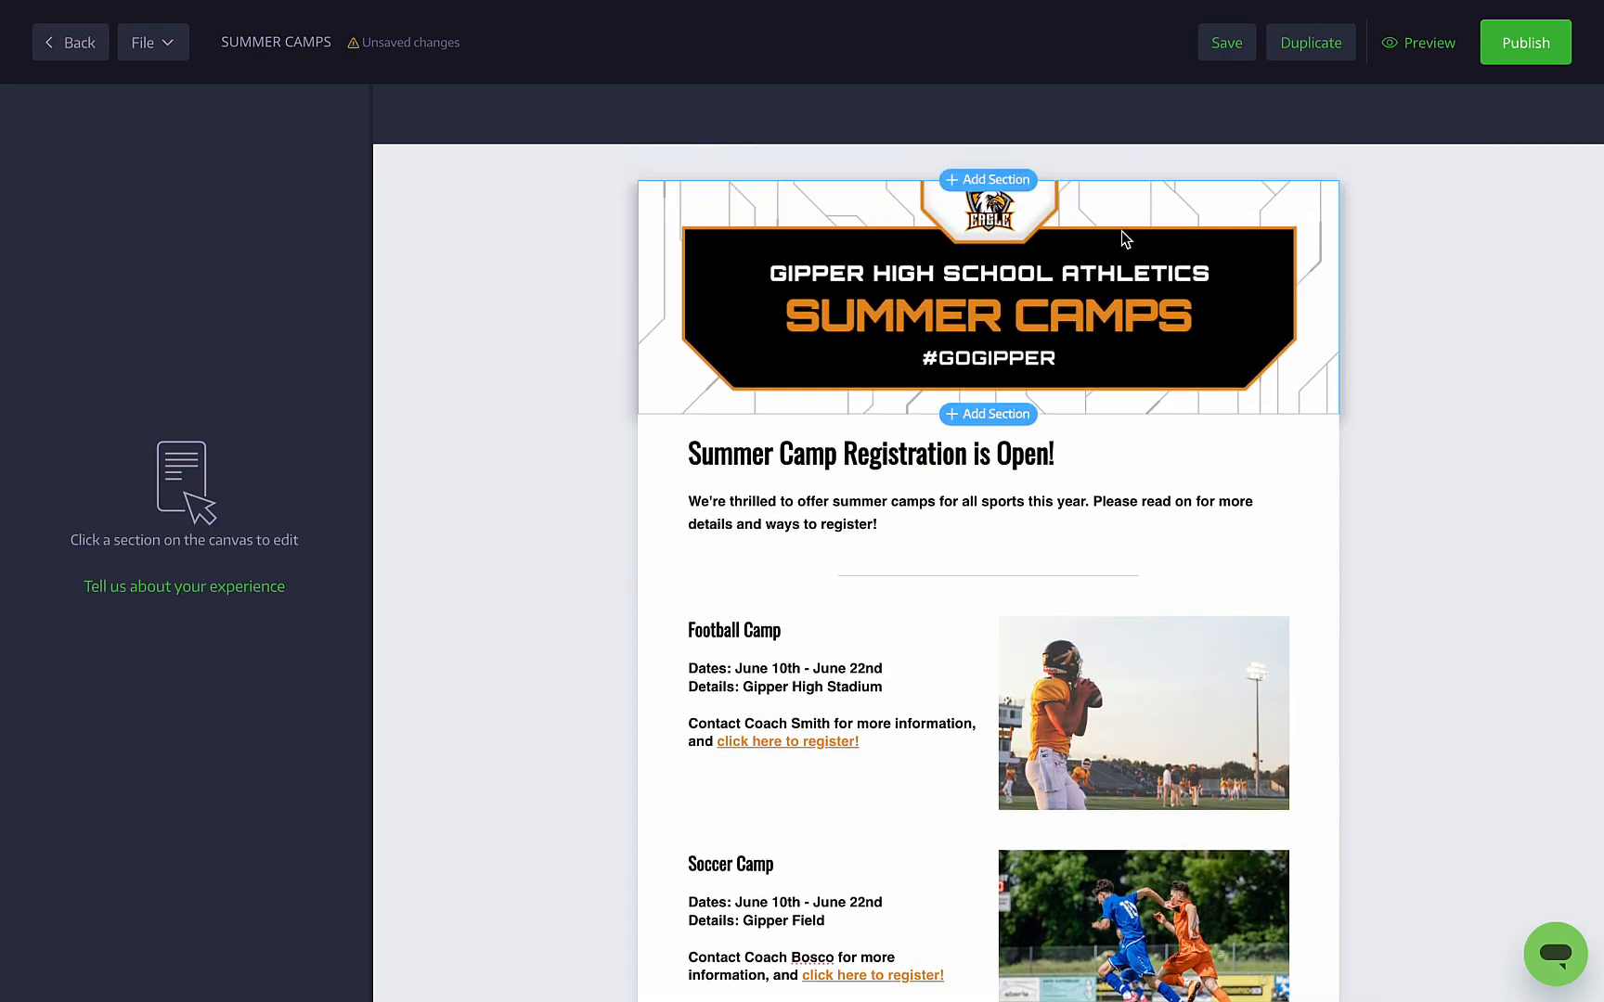
# Save the SUMMER CAMPS newsletter and preview it in both mobile and desktop layouts before returning to the editor
pyautogui.click(1230, 50)
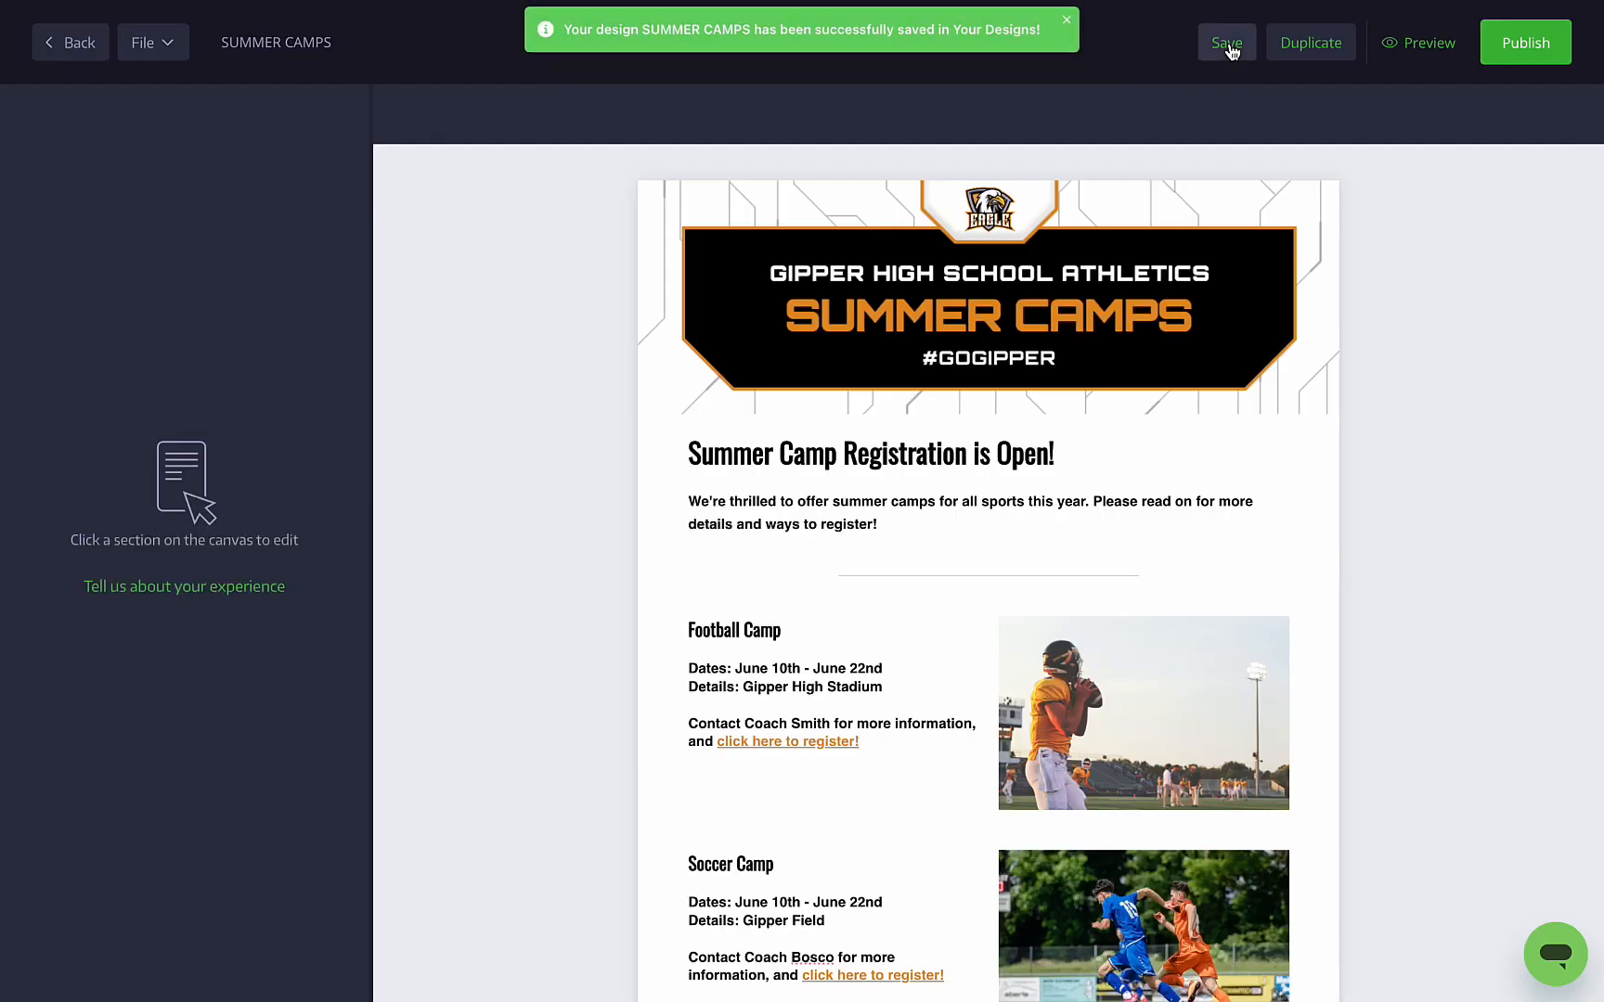
pyautogui.click(1422, 46)
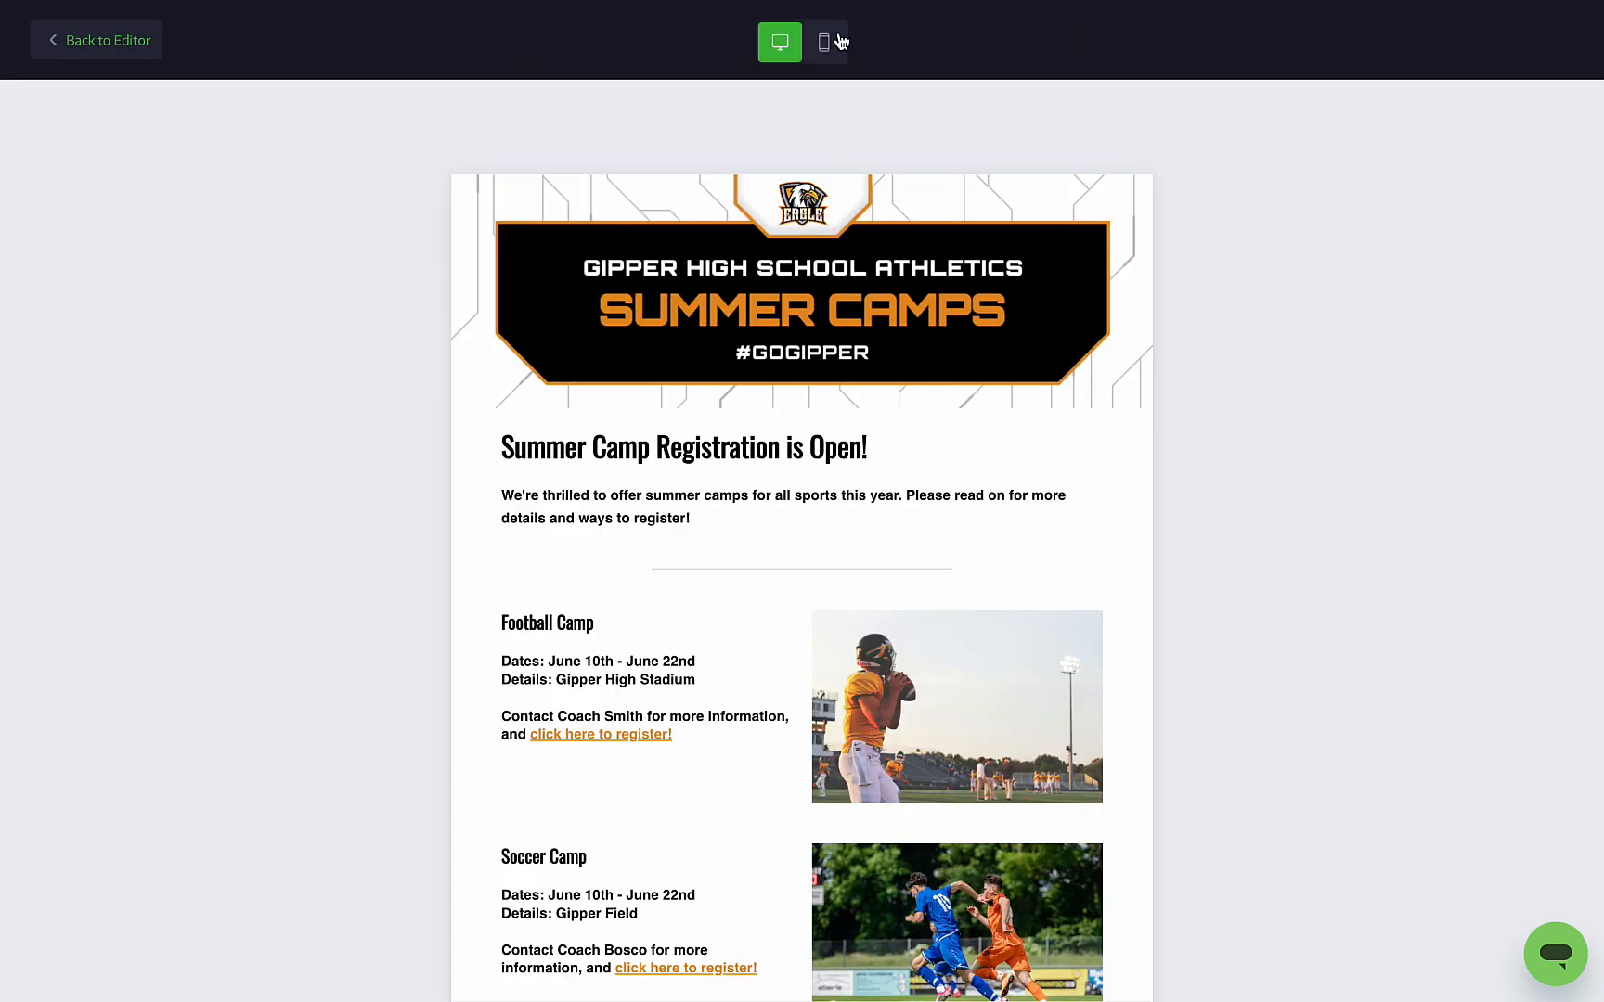
pyautogui.click(825, 44)
pyautogui.scroll(-10, 847, 413)
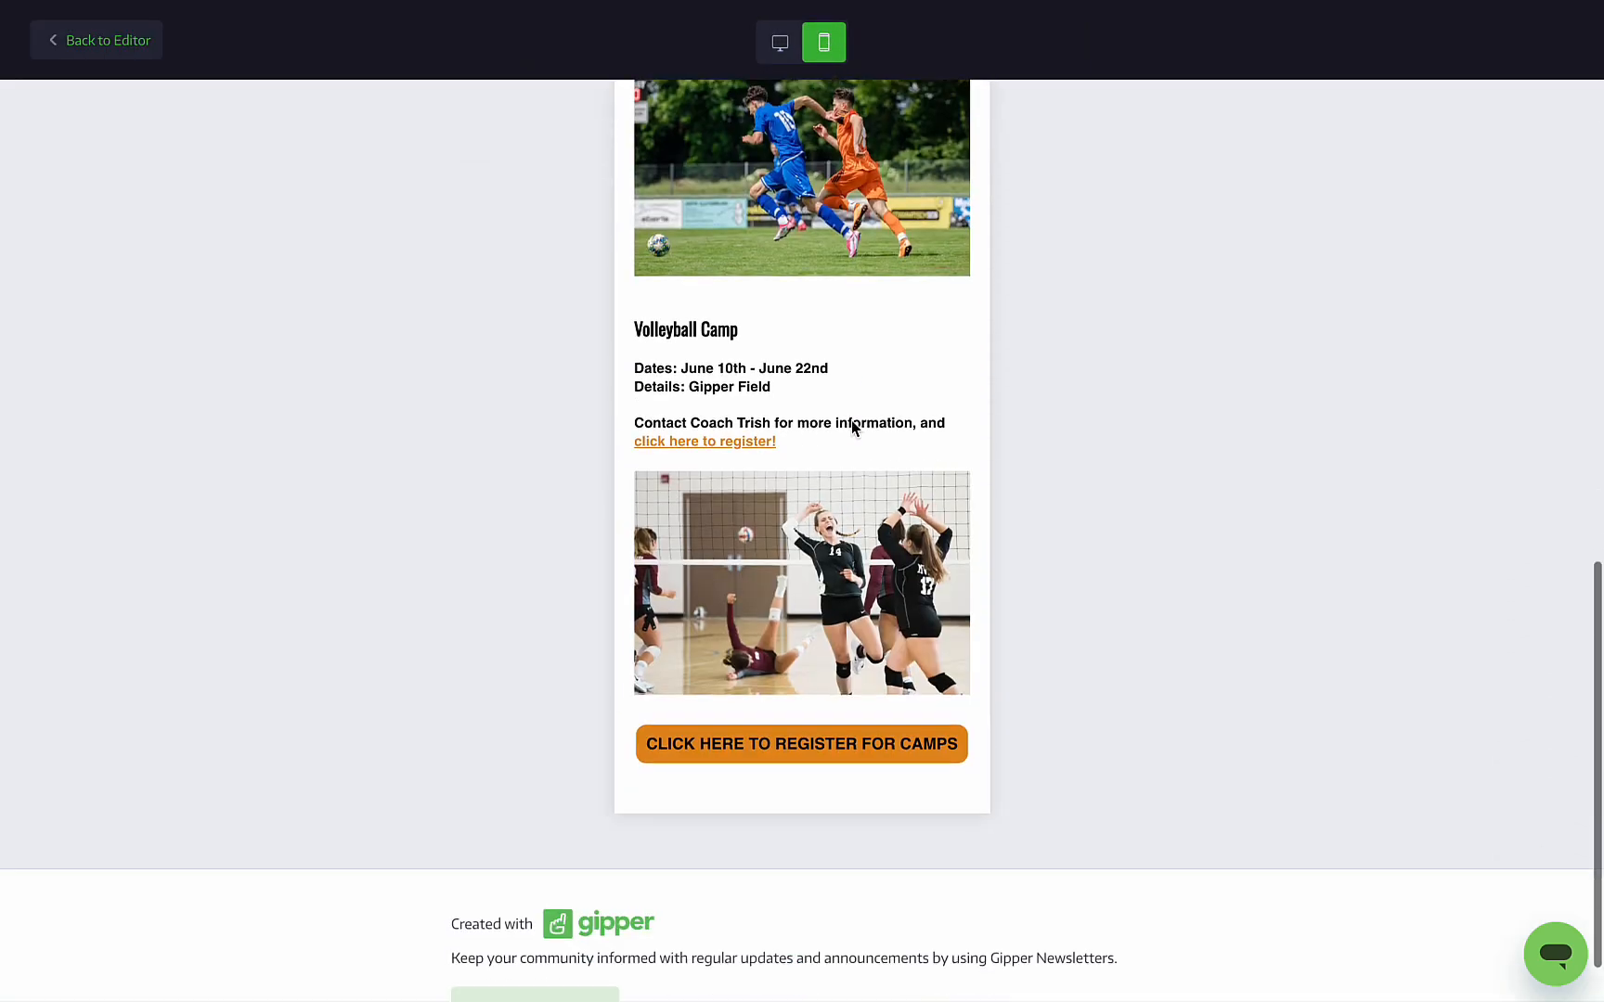
pyautogui.scroll(9, 852, 426)
pyautogui.click(779, 44)
pyautogui.click(104, 42)
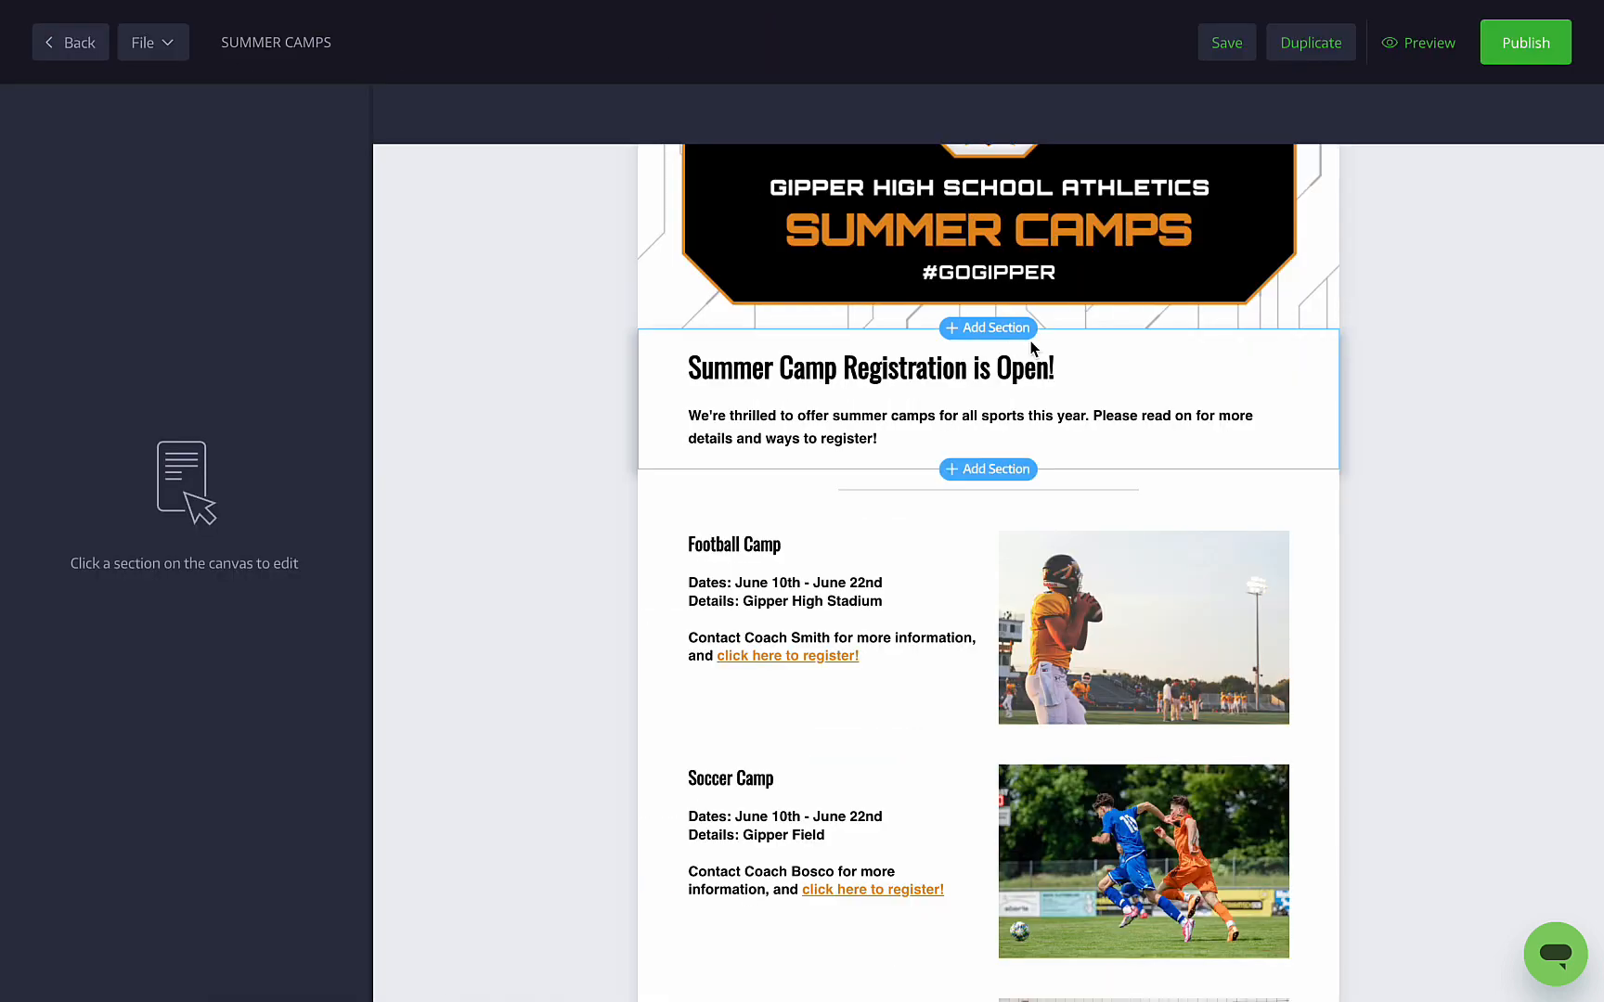
# Publish the SUMMER CAMPS newsletter and copy its share link
pyautogui.click(1525, 45)
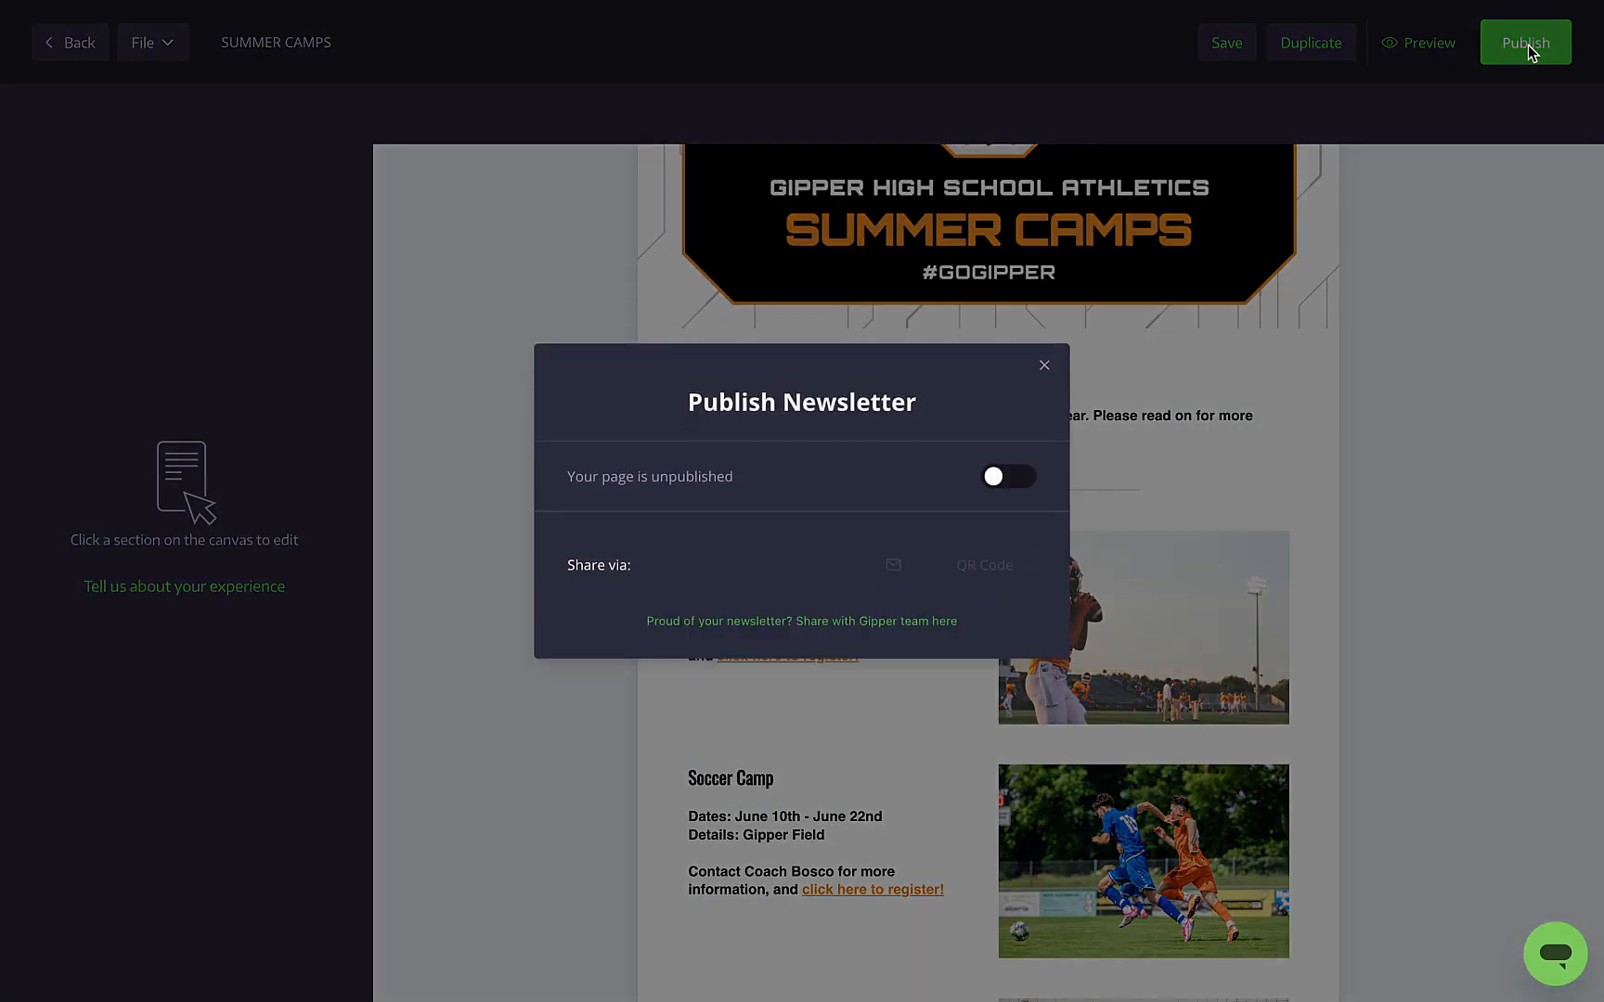
pyautogui.click(999, 478)
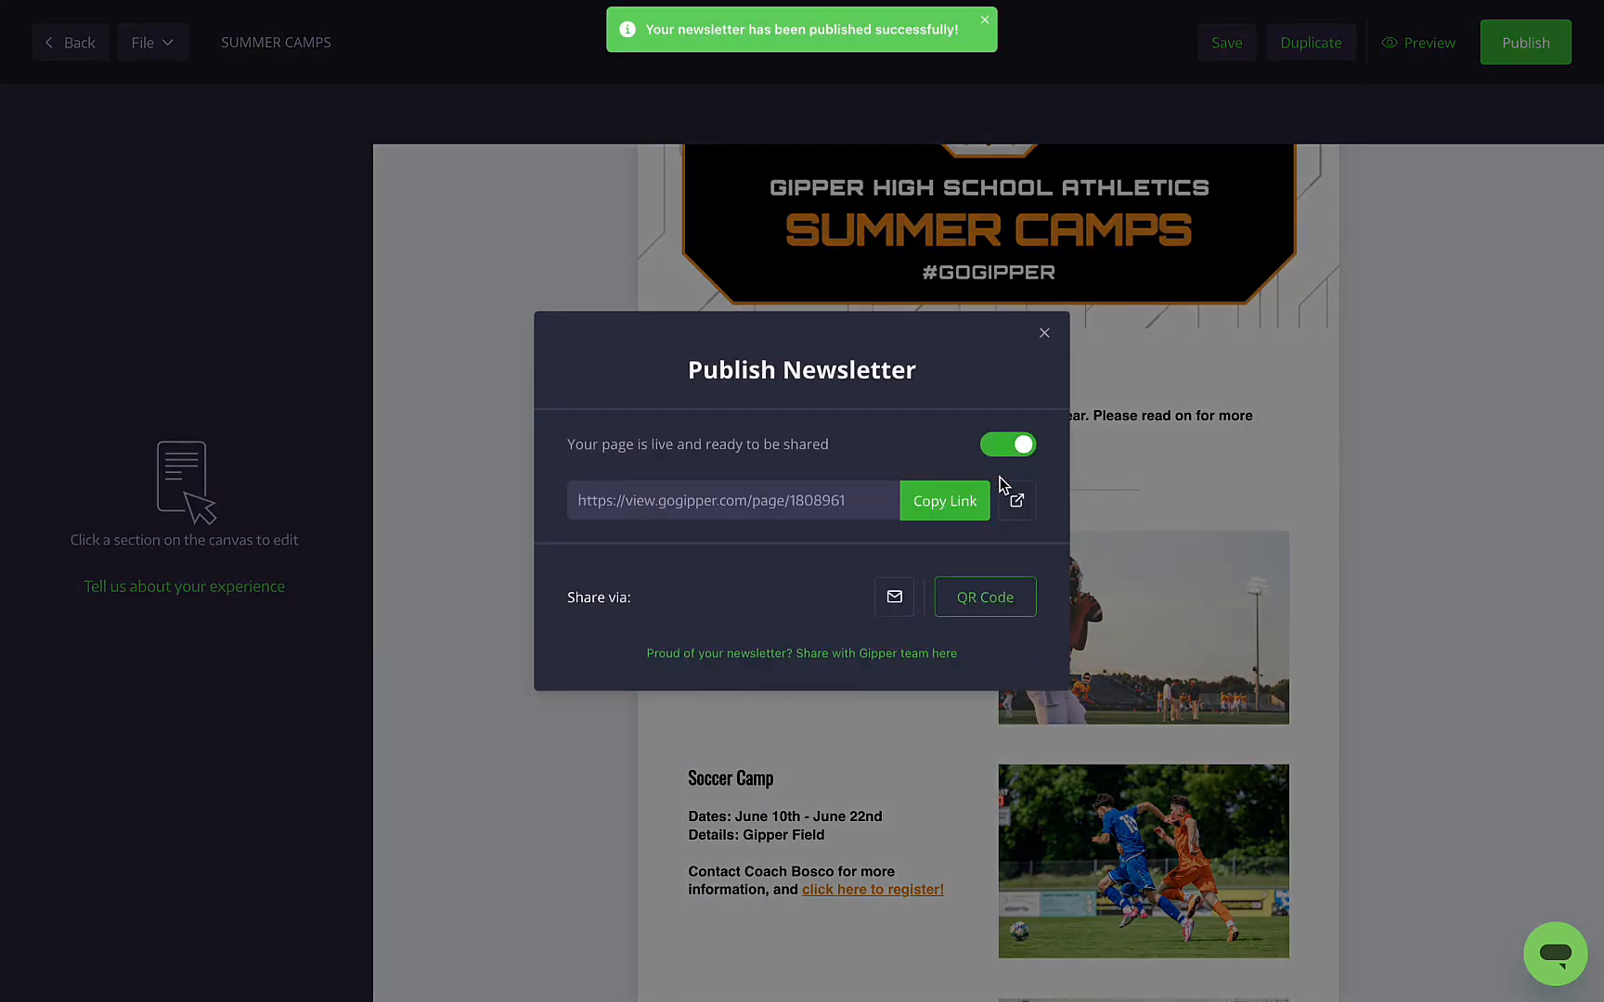
pyautogui.click(961, 502)
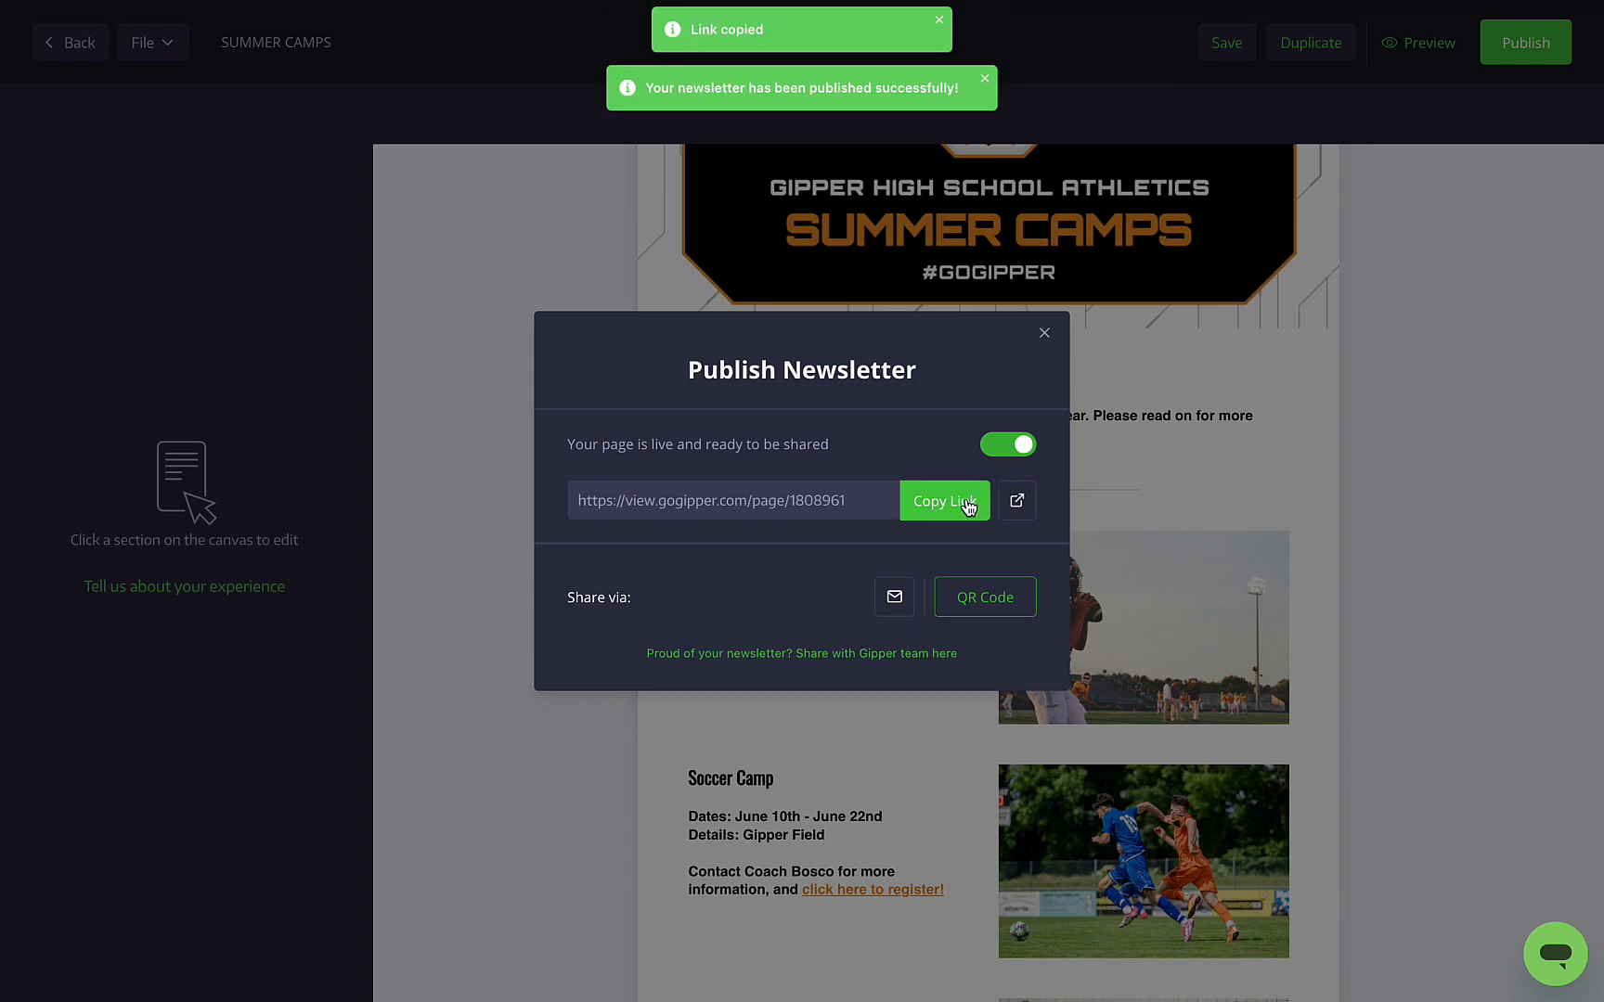
# Open the published SUMMER CAMPS page and look through it as readers see it
pyautogui.click(1017, 503)
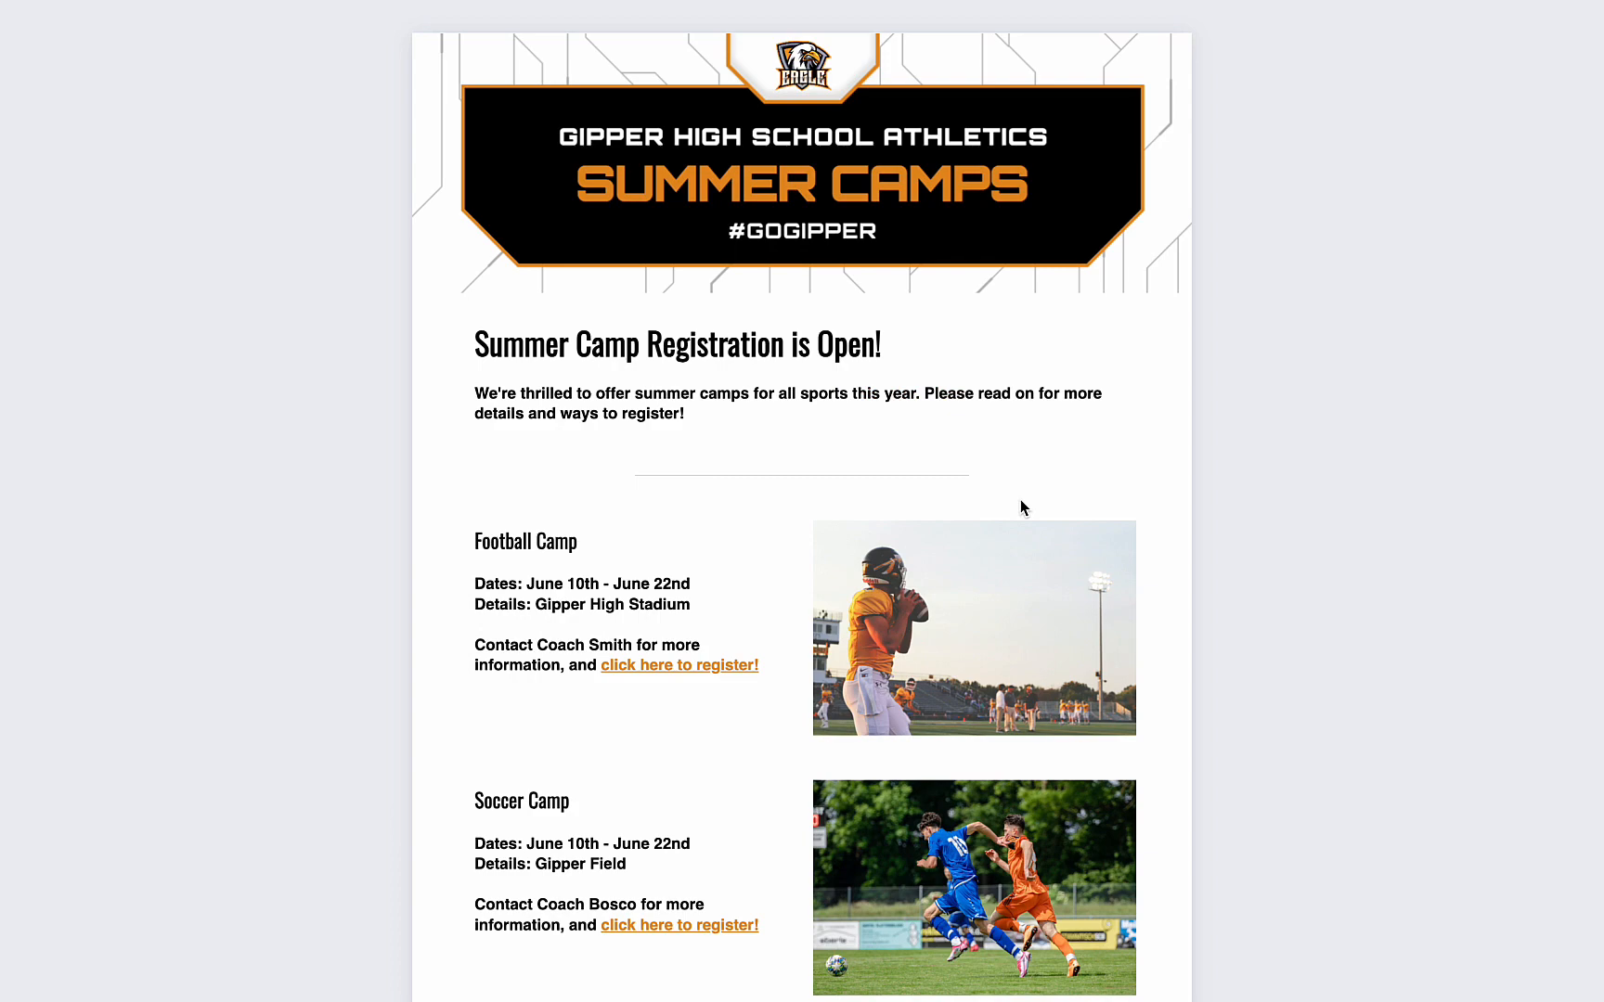
pyautogui.scroll(-7, 1021, 503)
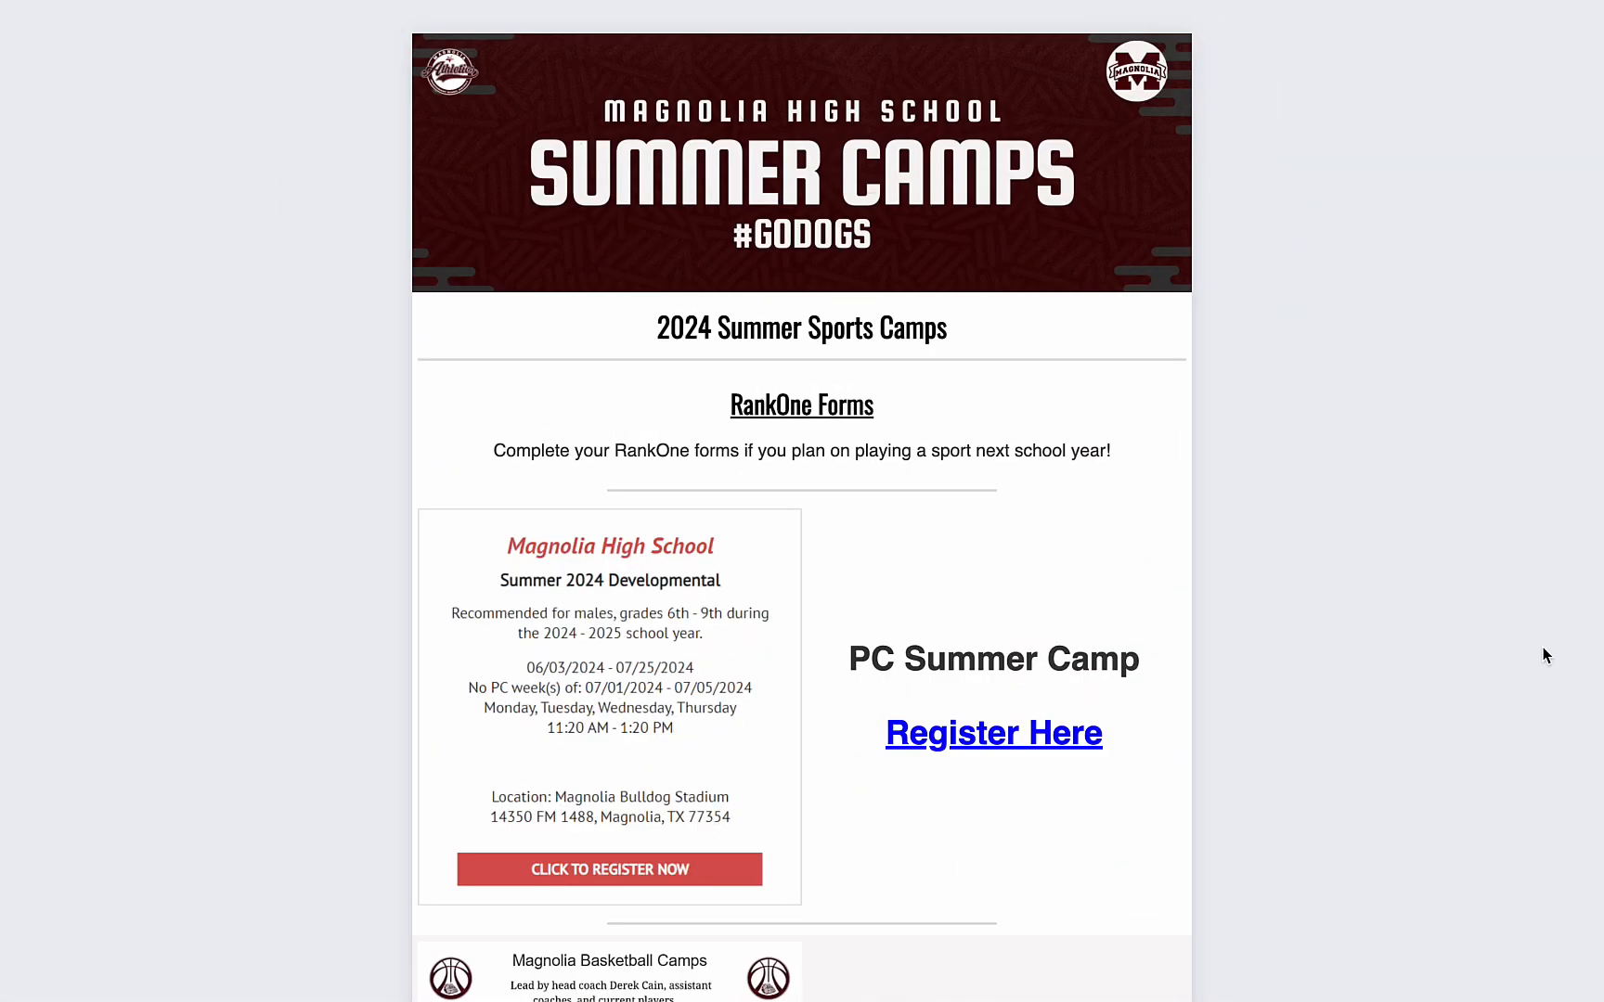
# Examine the Magnolia High School summer camps newsletter, including its camp flyers, registration links and social media section
pyautogui.scroll(-1, 1382, 634)
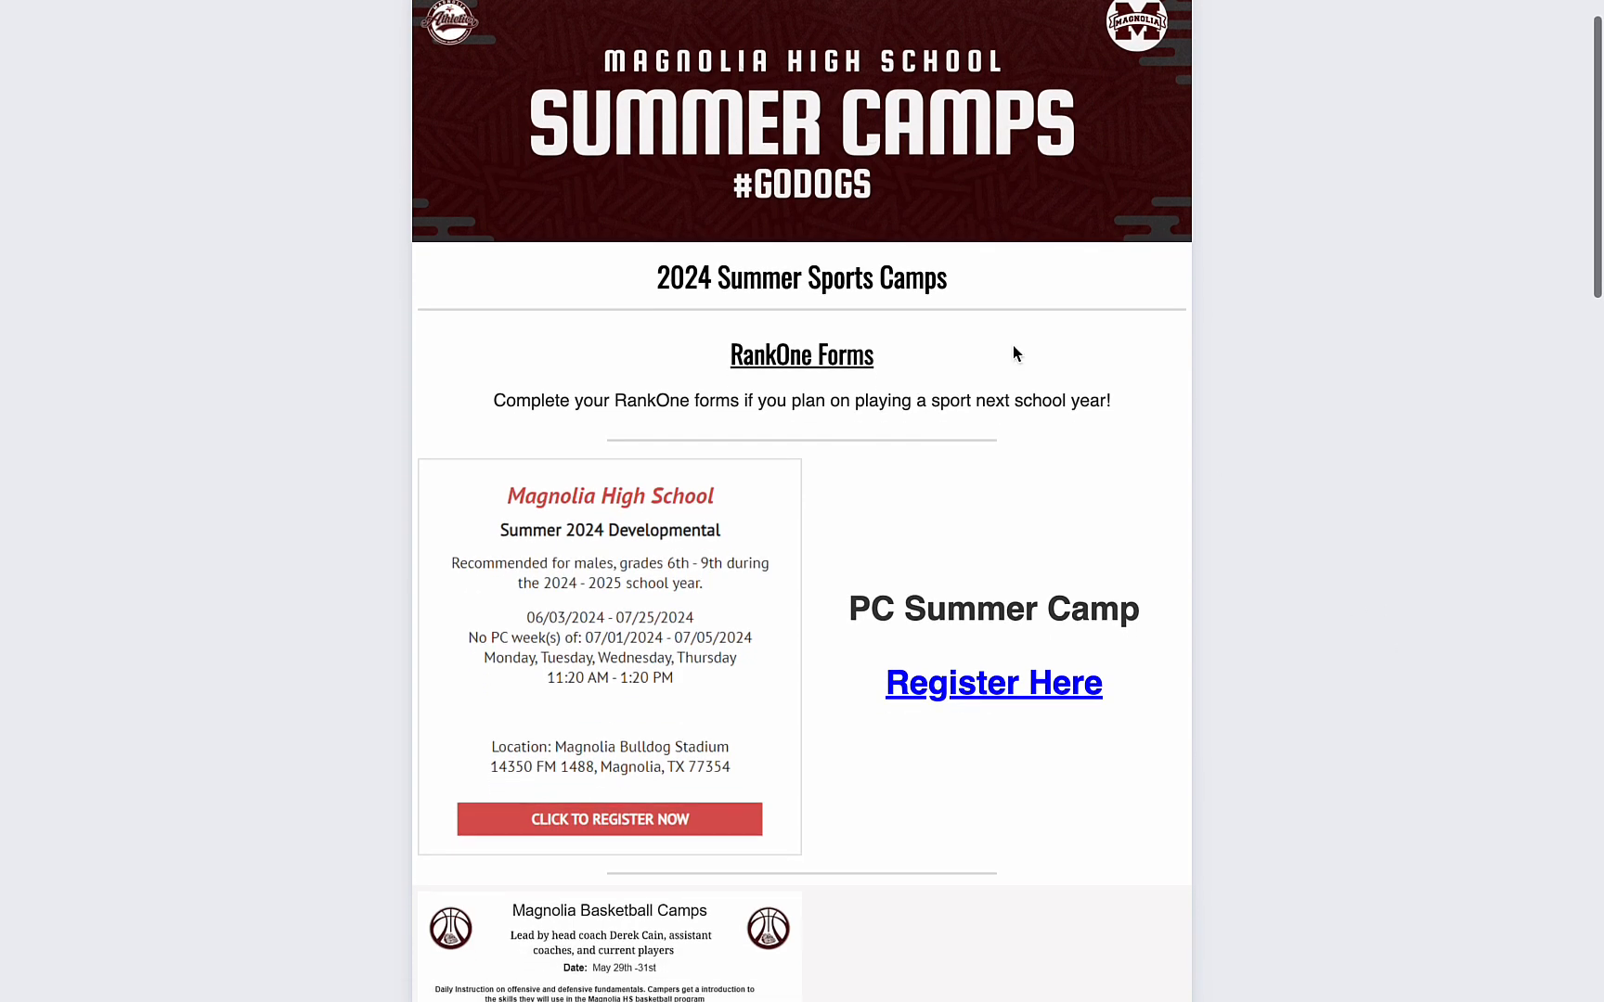
pyautogui.scroll(-3, 1139, 469)
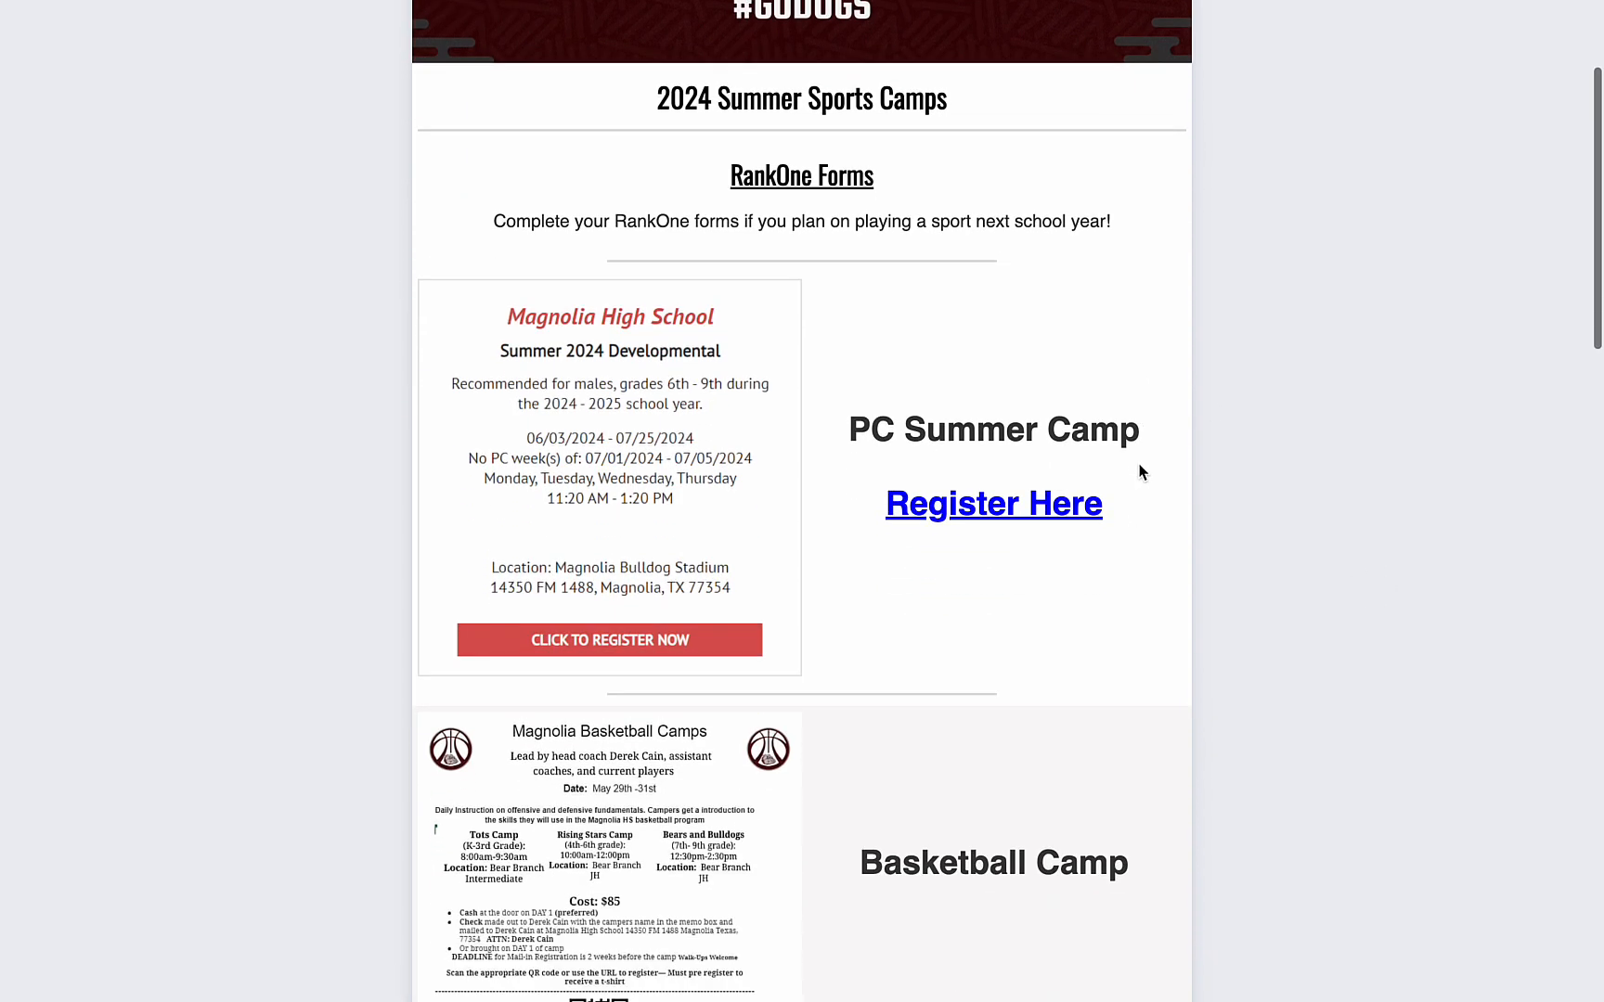
pyautogui.scroll(-2, 1002, 694)
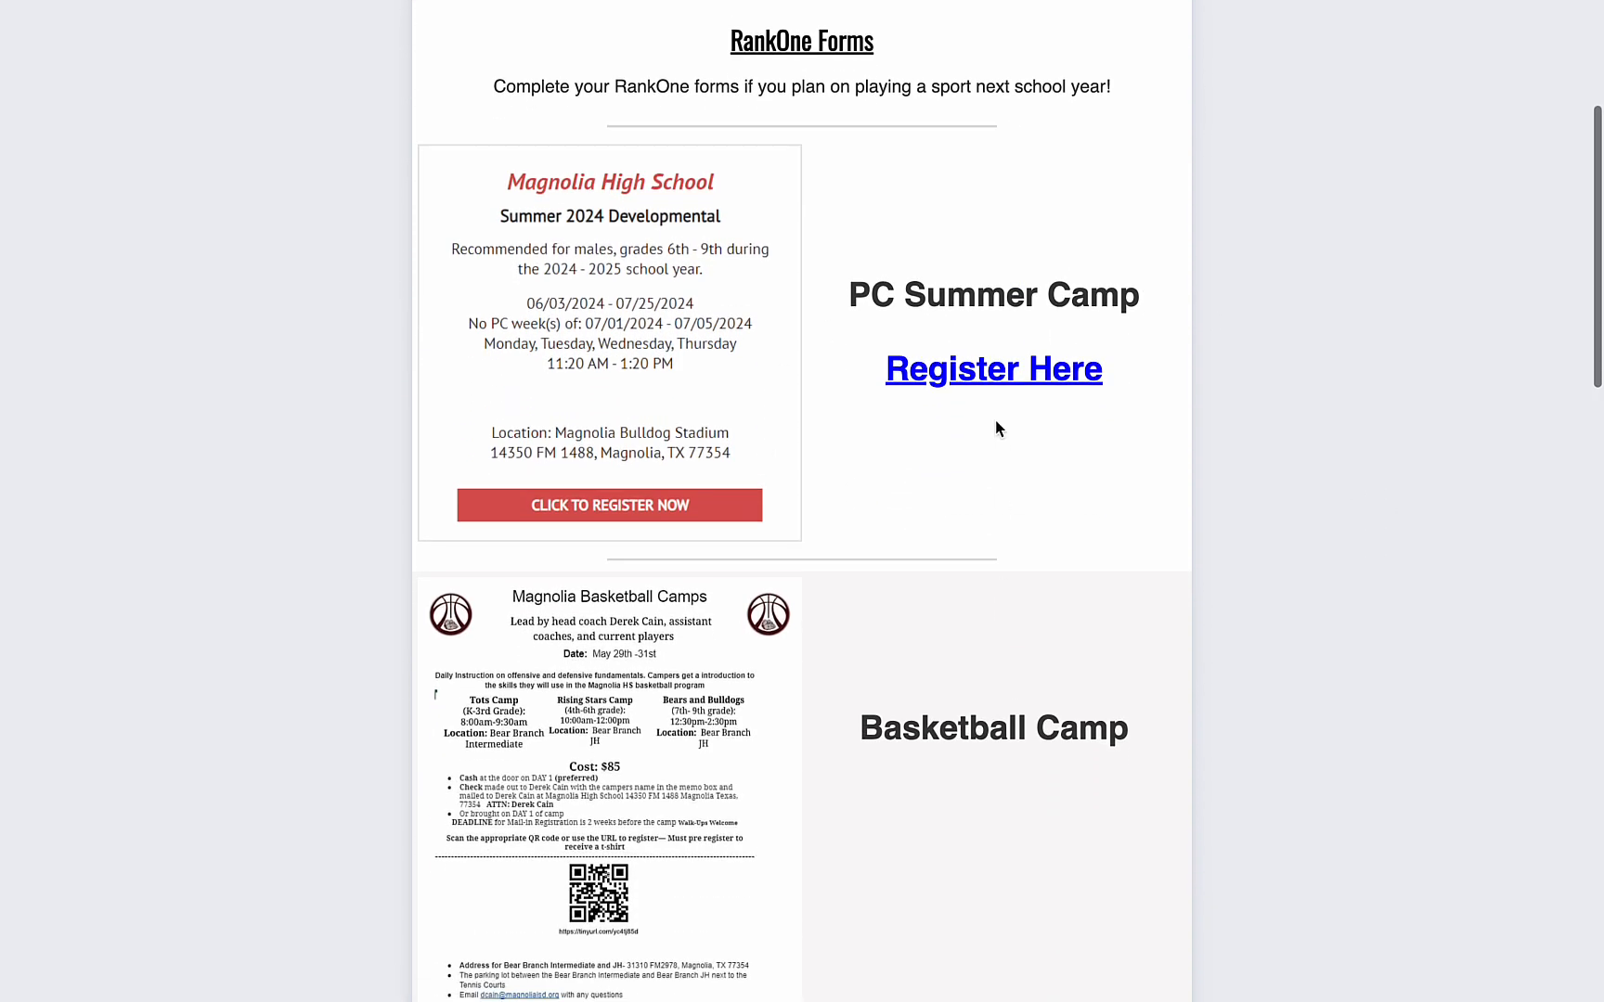
pyautogui.scroll(-4, 1277, 626)
pyautogui.scroll(-15, 1278, 621)
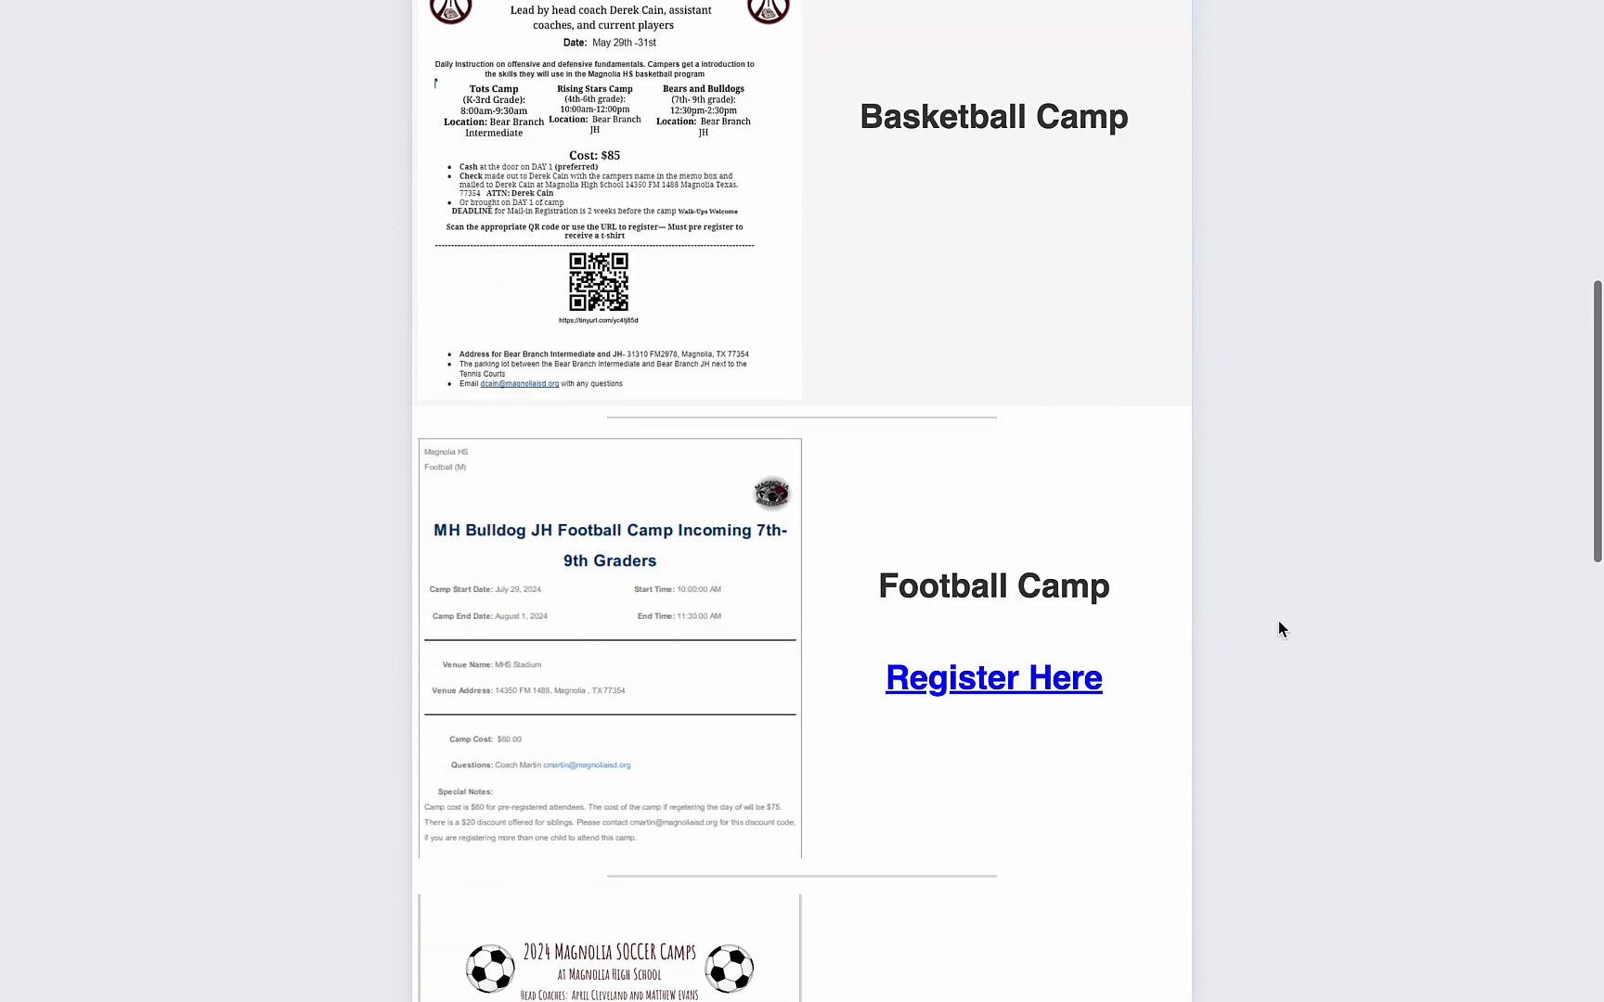
pyautogui.scroll(-15, 1278, 630)
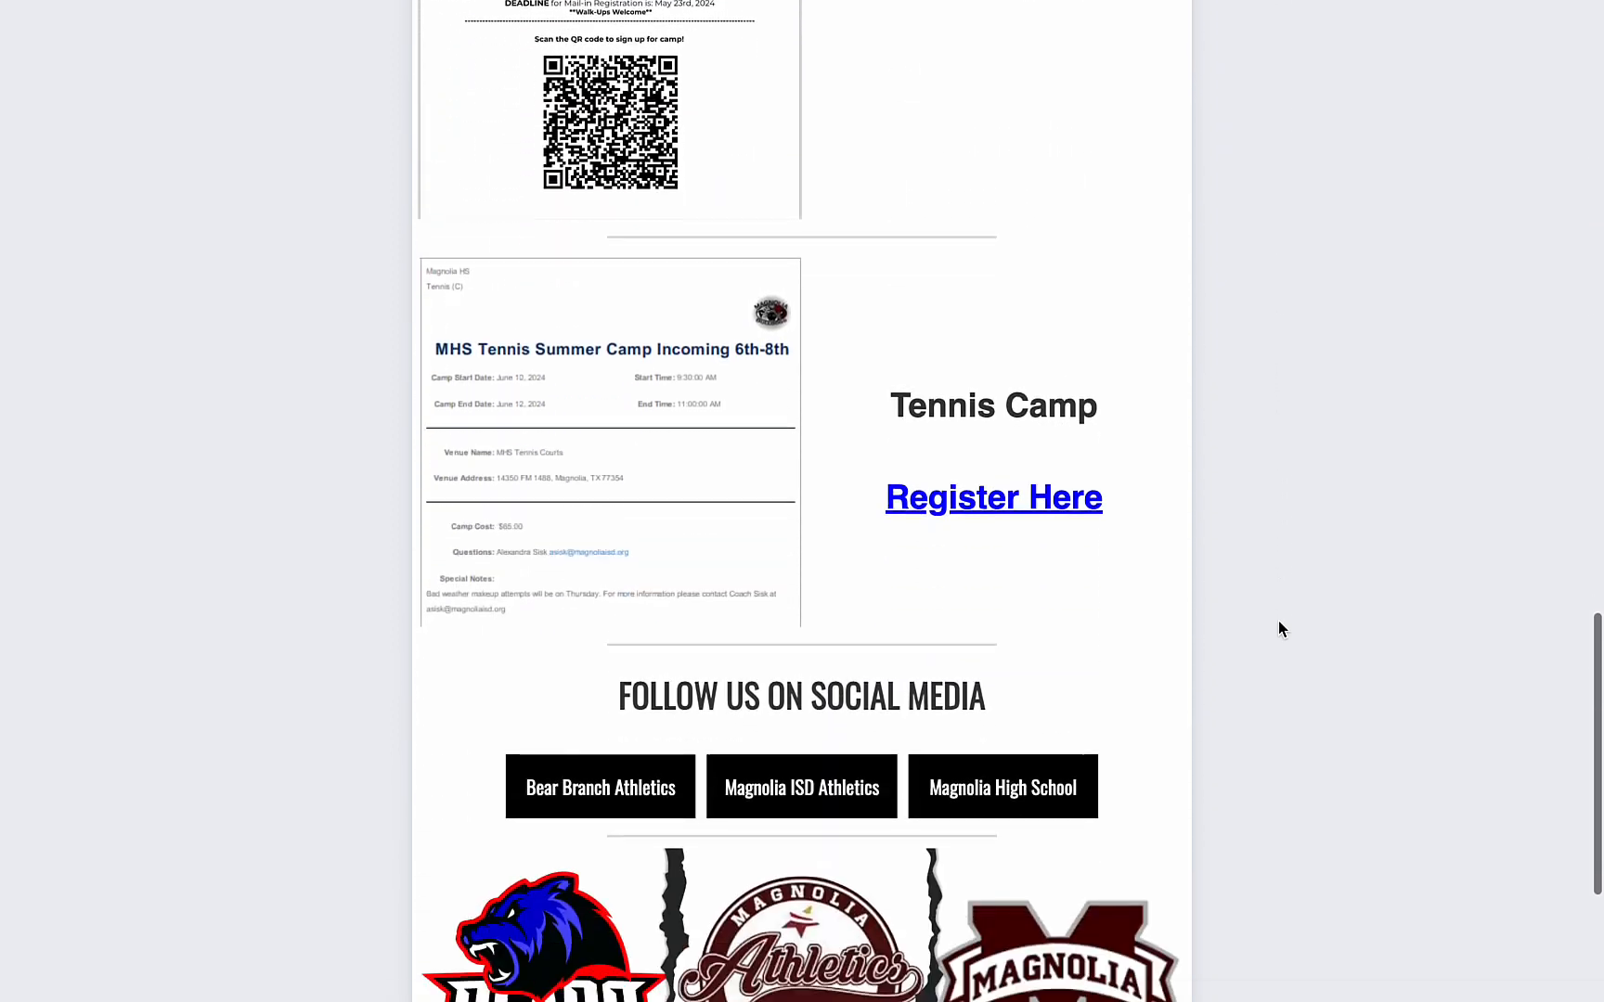
pyautogui.scroll(4, 1278, 620)
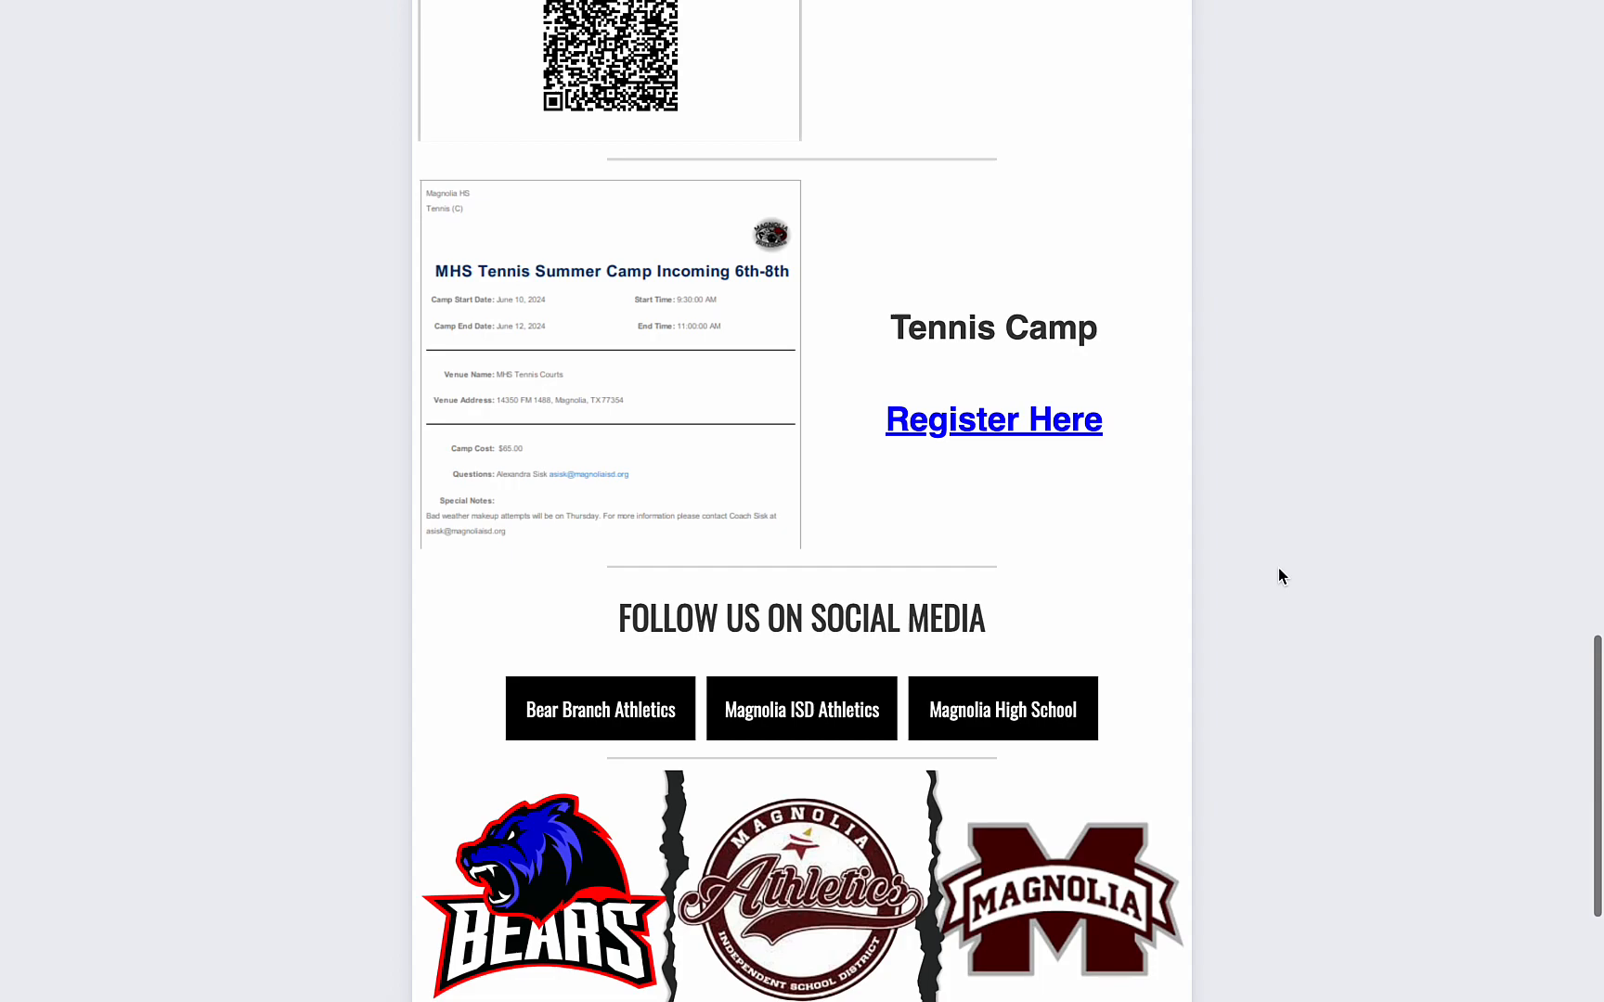
pyautogui.click(1034, 419)
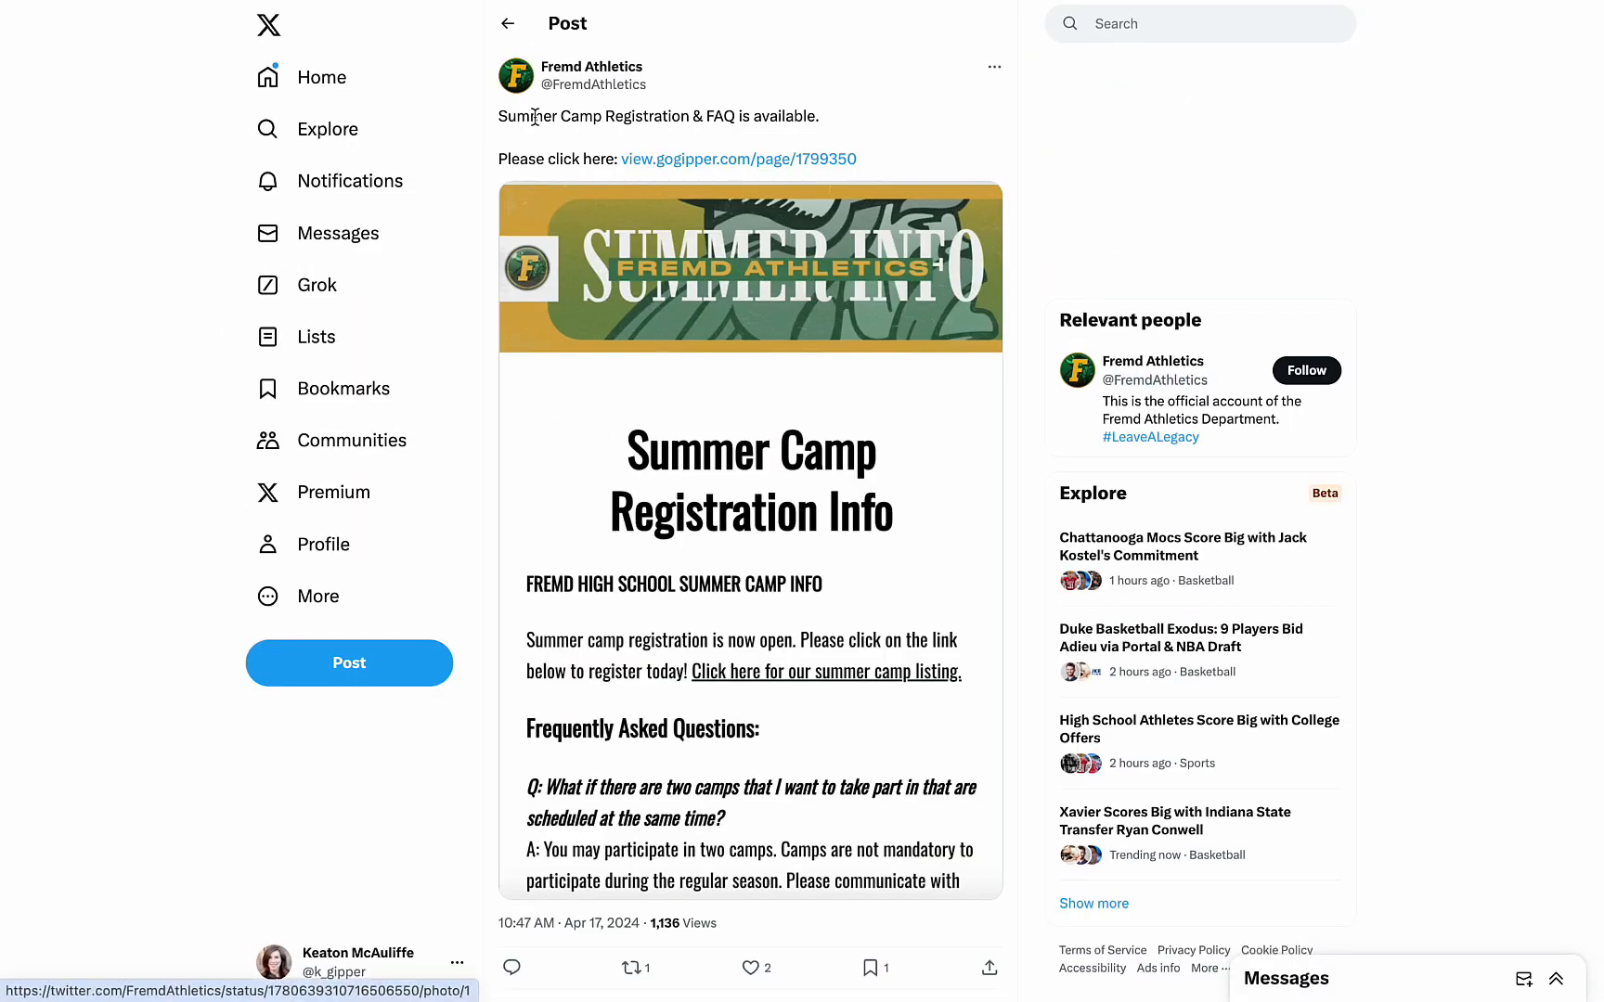
# Open the newsletter linked in the Fremd Athletics post and read through its camp FAQ and registration information
pyautogui.click(753, 160)
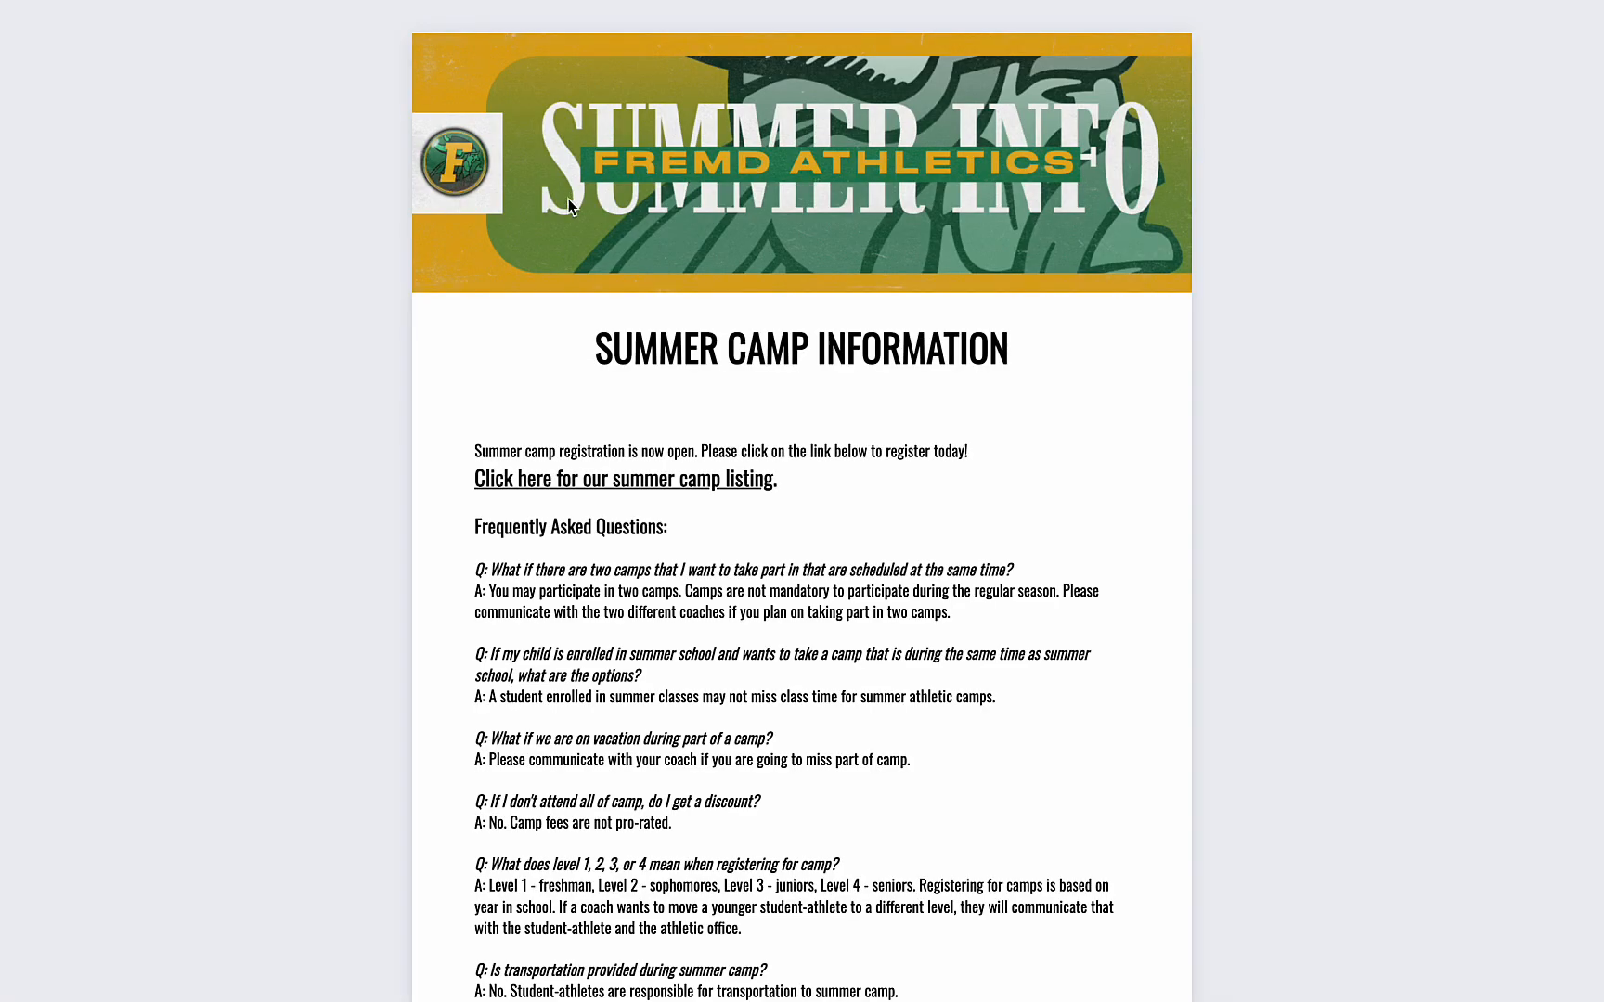
pyautogui.scroll(-3, 1117, 371)
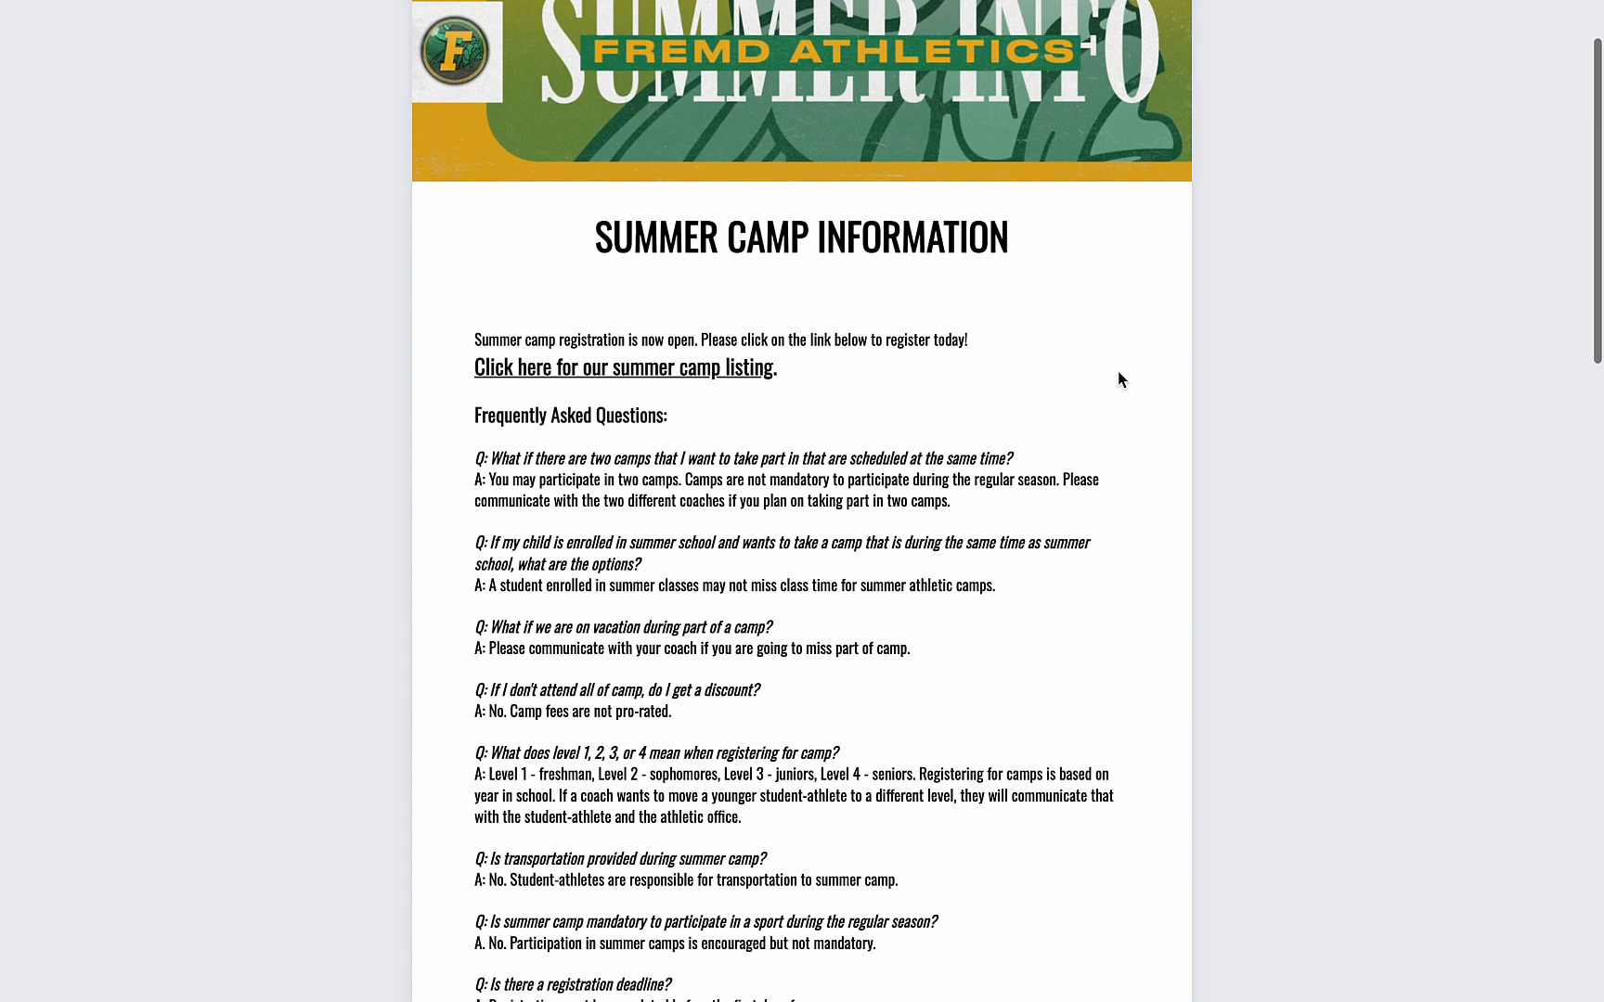
pyautogui.scroll(-2, 1118, 371)
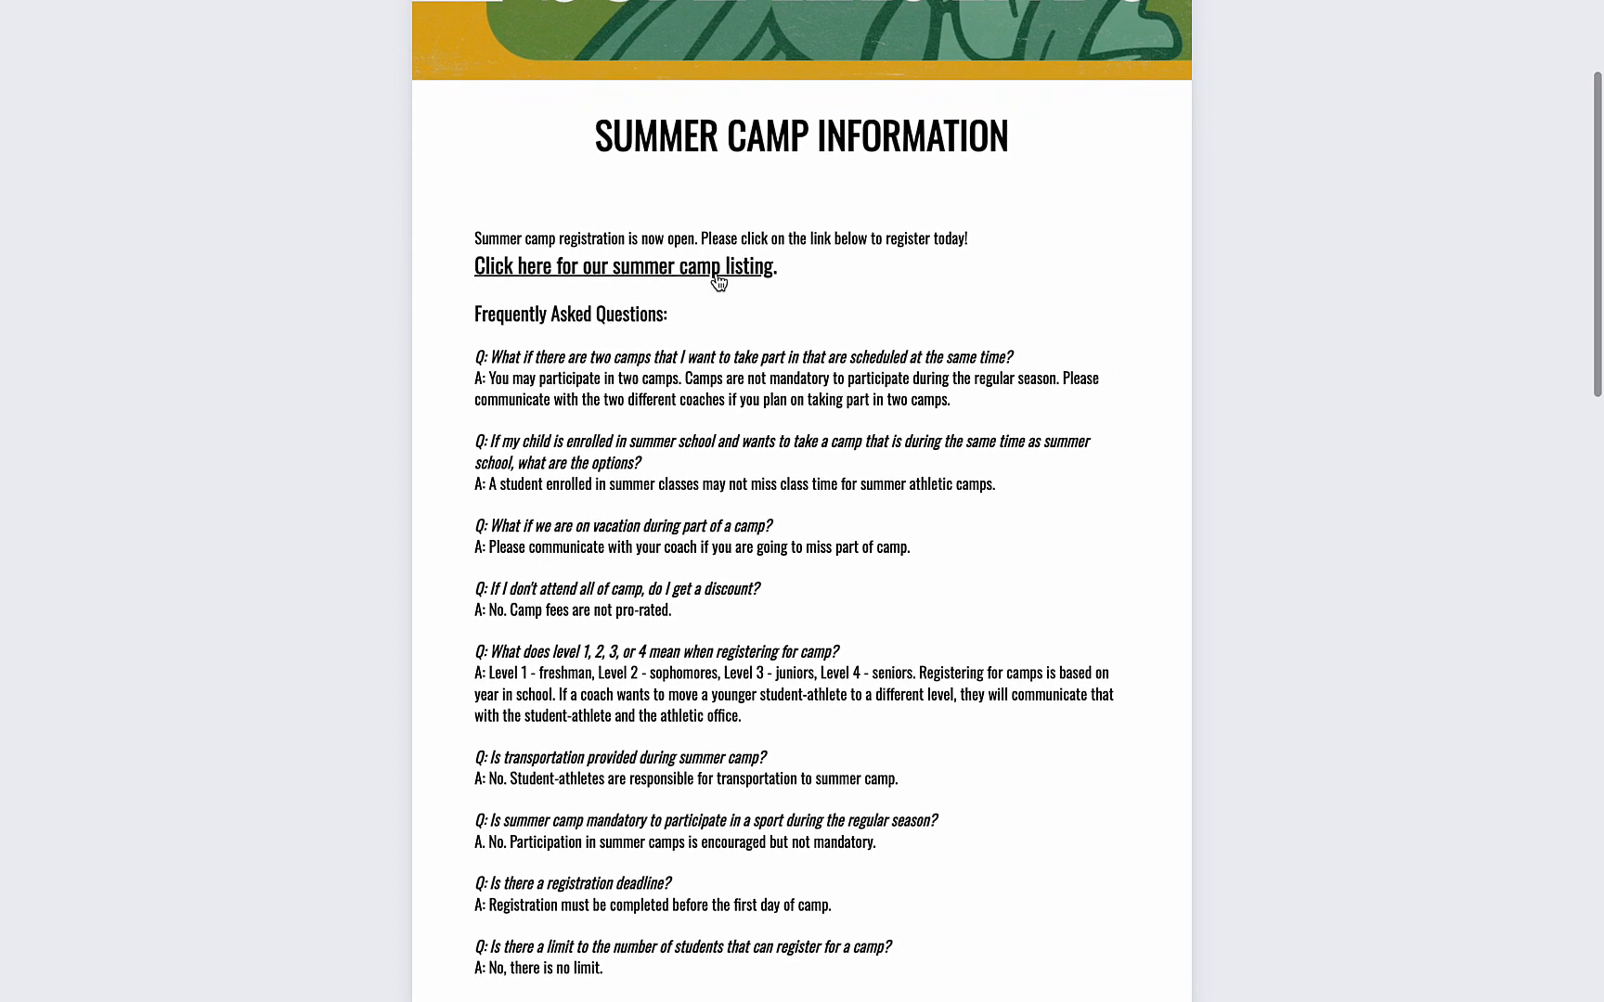
pyautogui.scroll(-3, 979, 320)
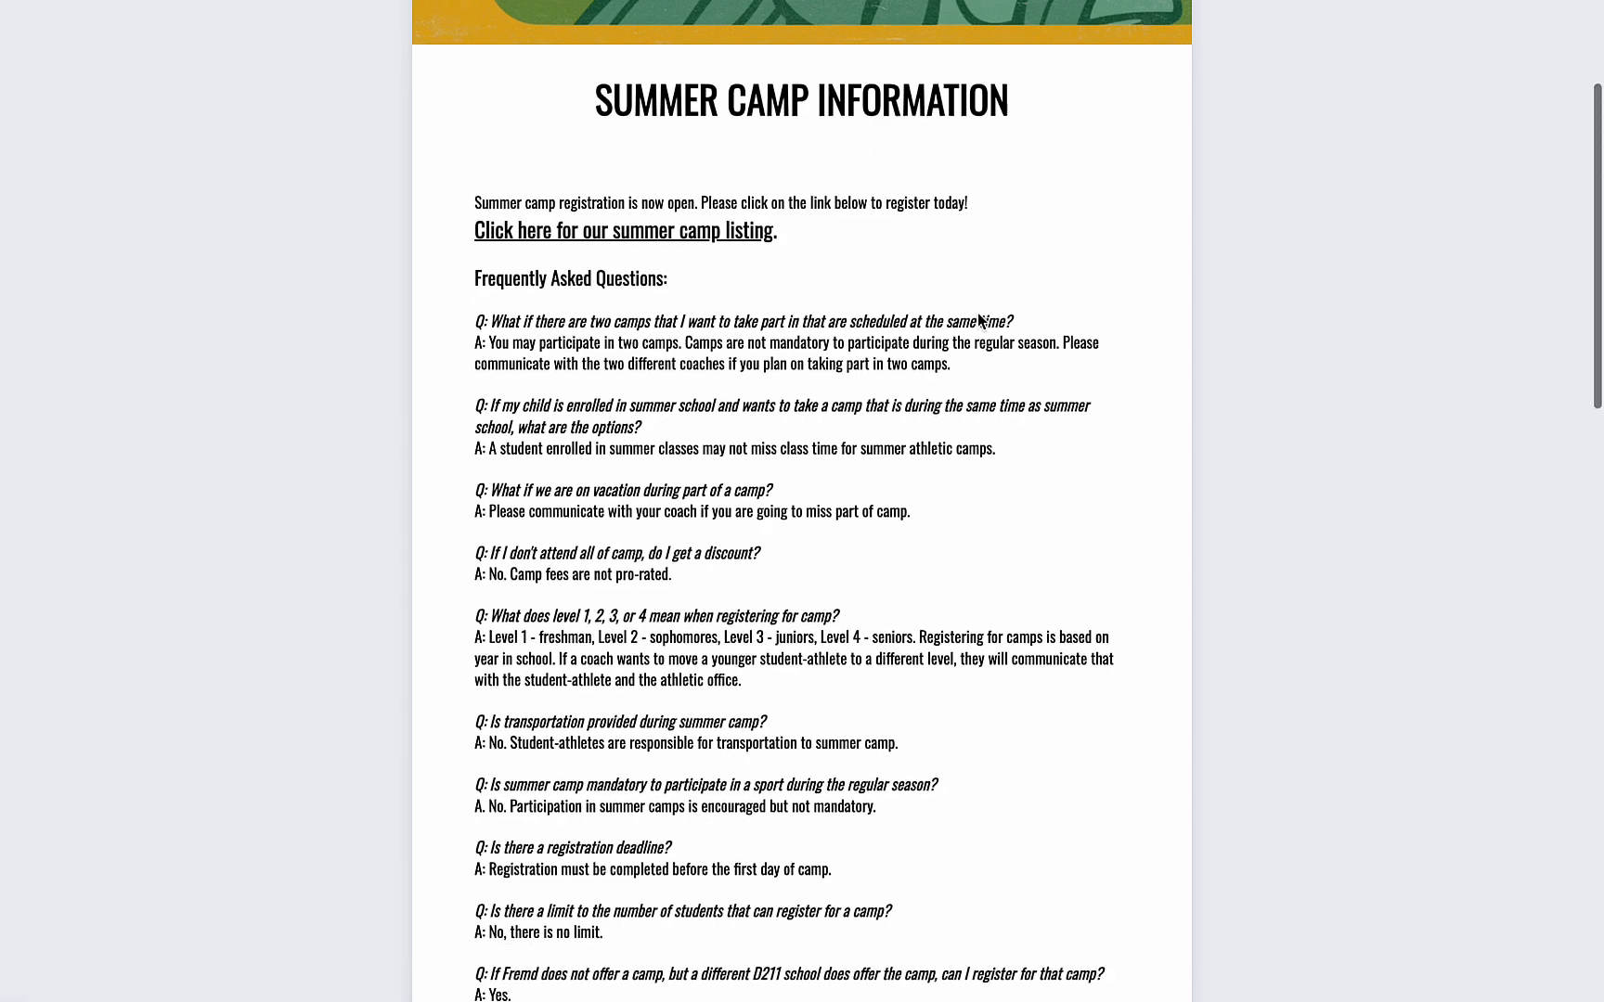
pyautogui.scroll(-4, 1051, 436)
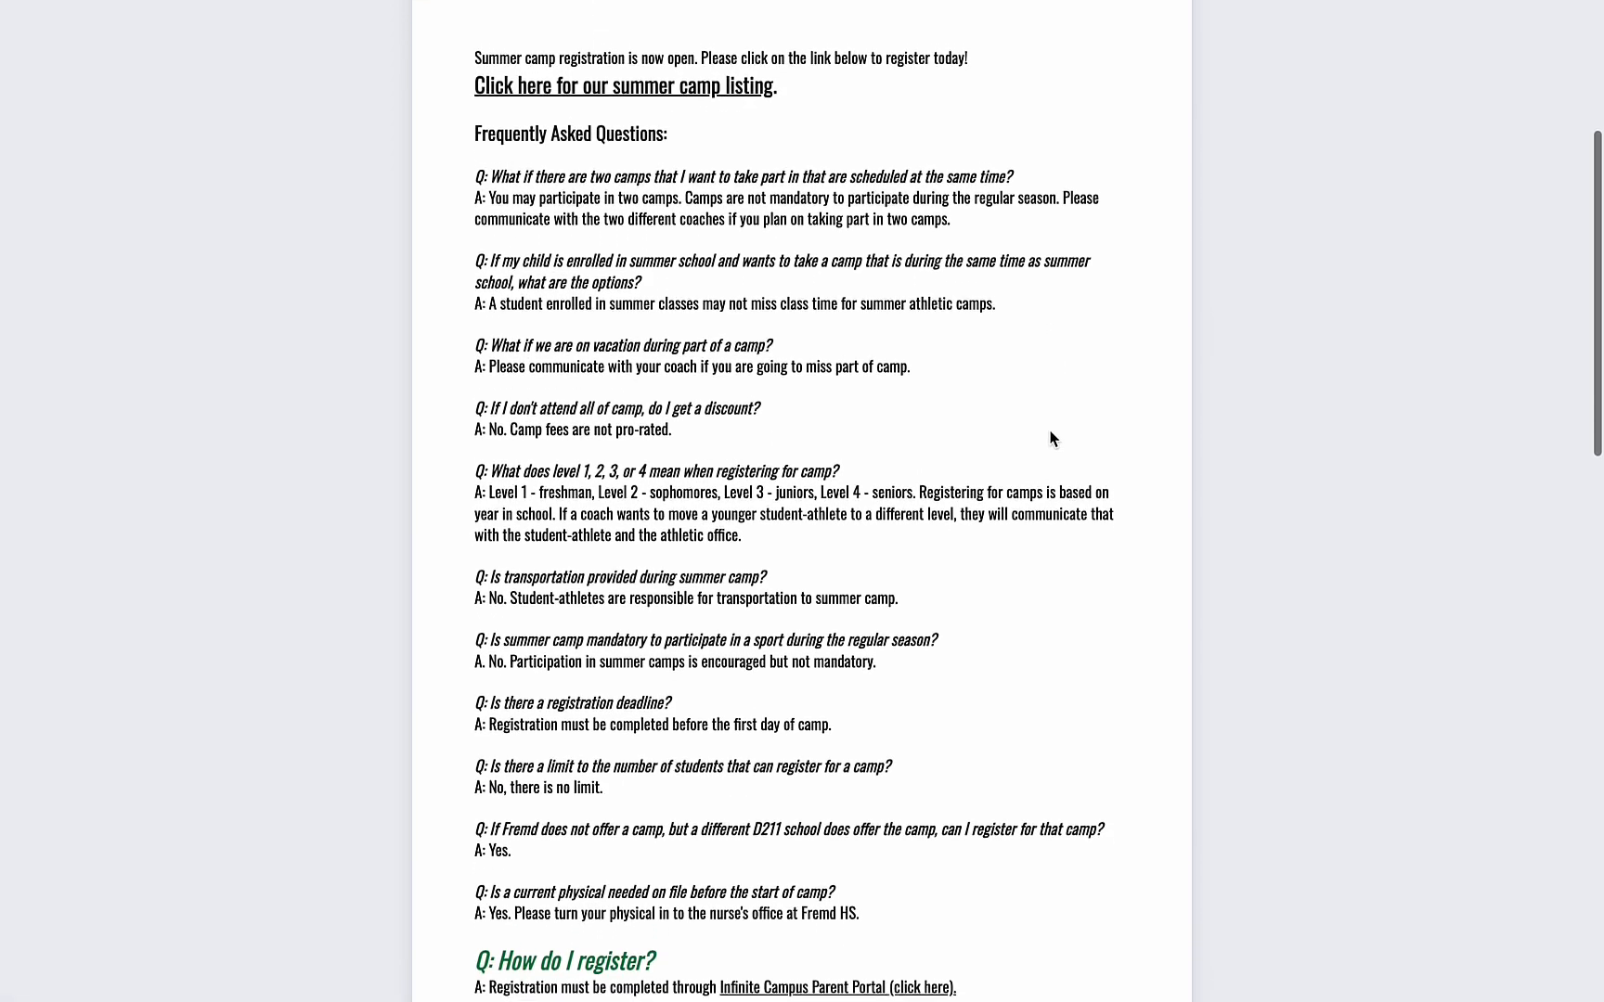
pyautogui.scroll(-3, 1048, 430)
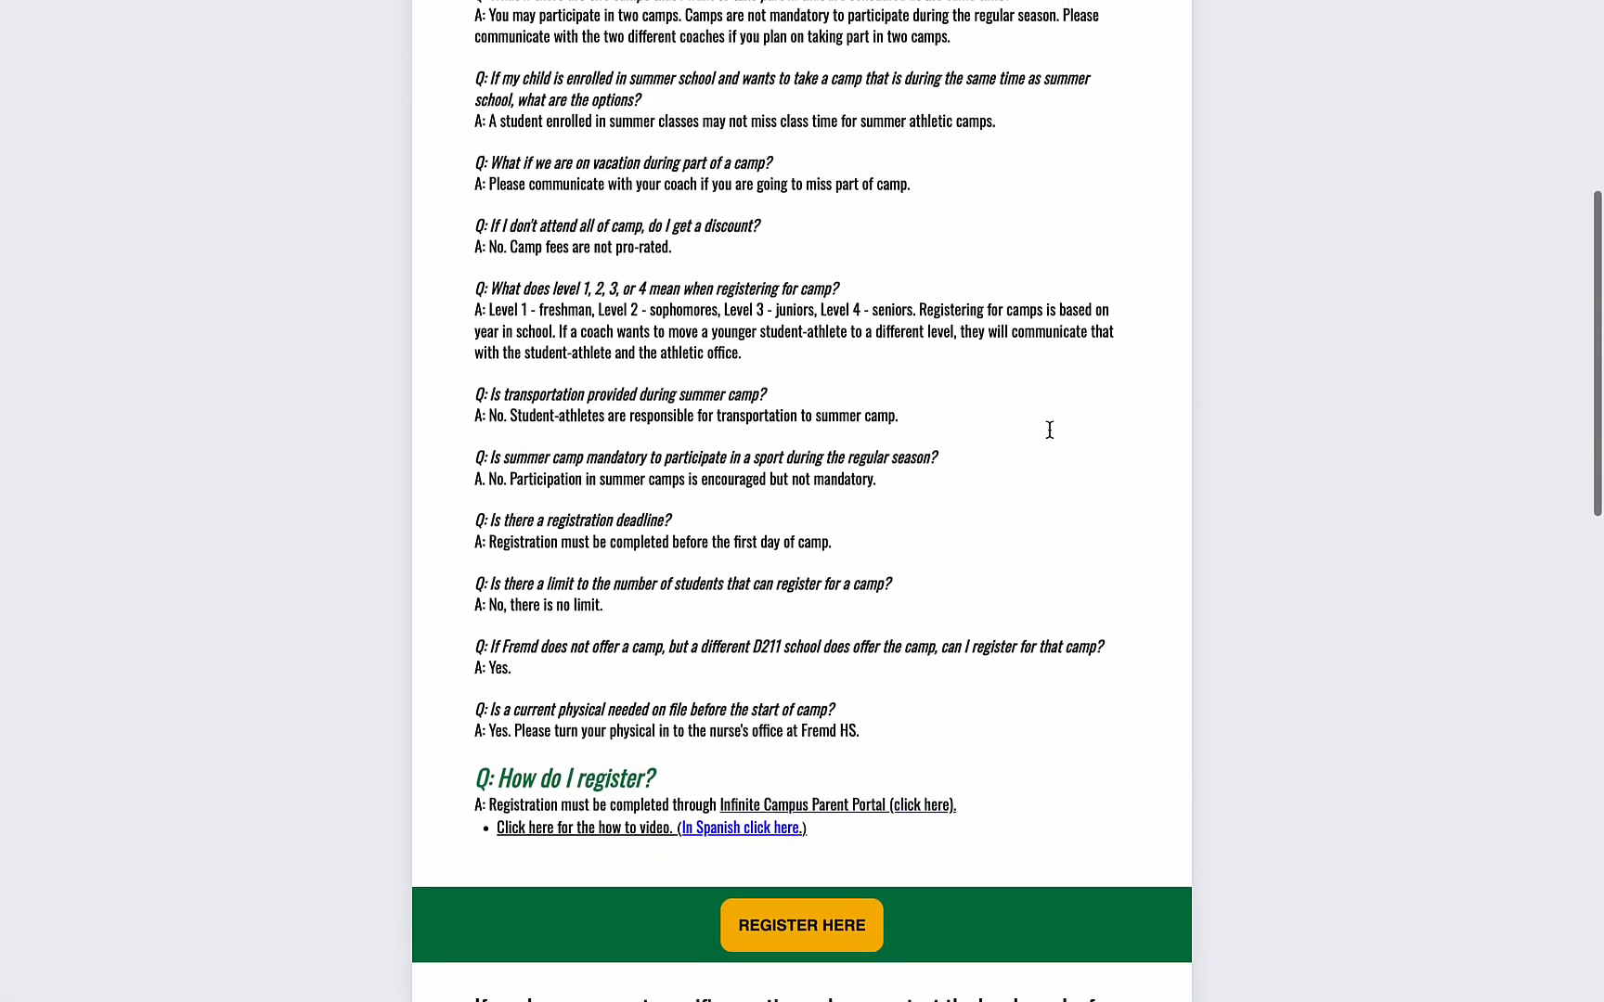
pyautogui.scroll(-3, 1050, 436)
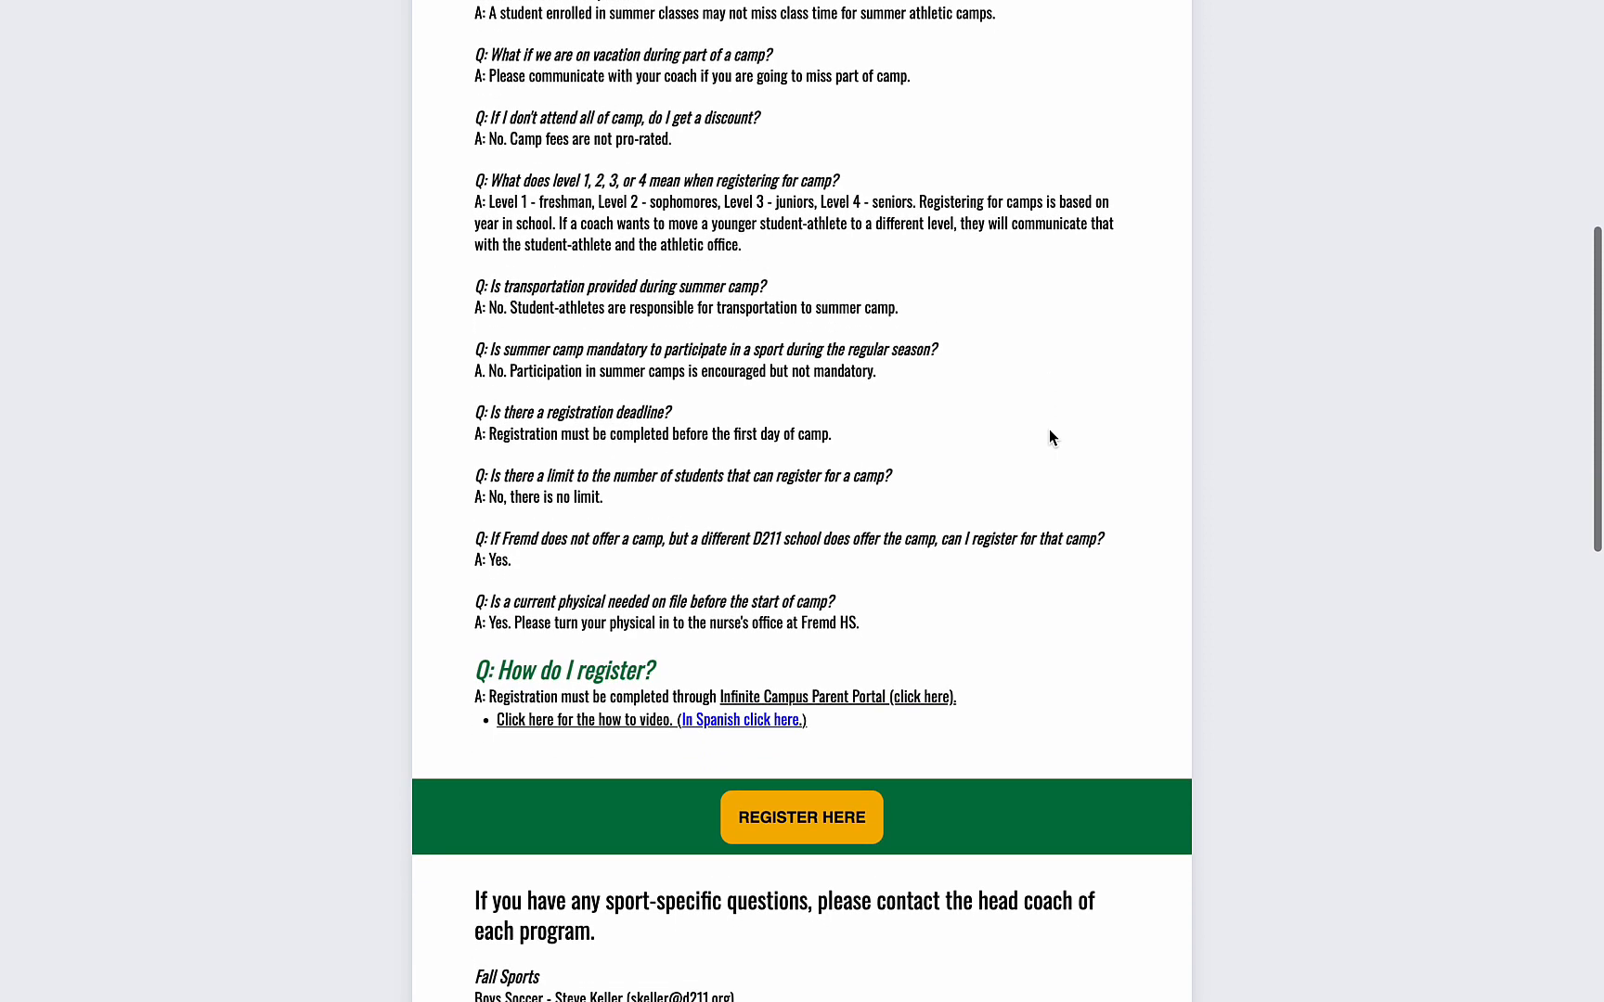
pyautogui.scroll(-1, 1048, 429)
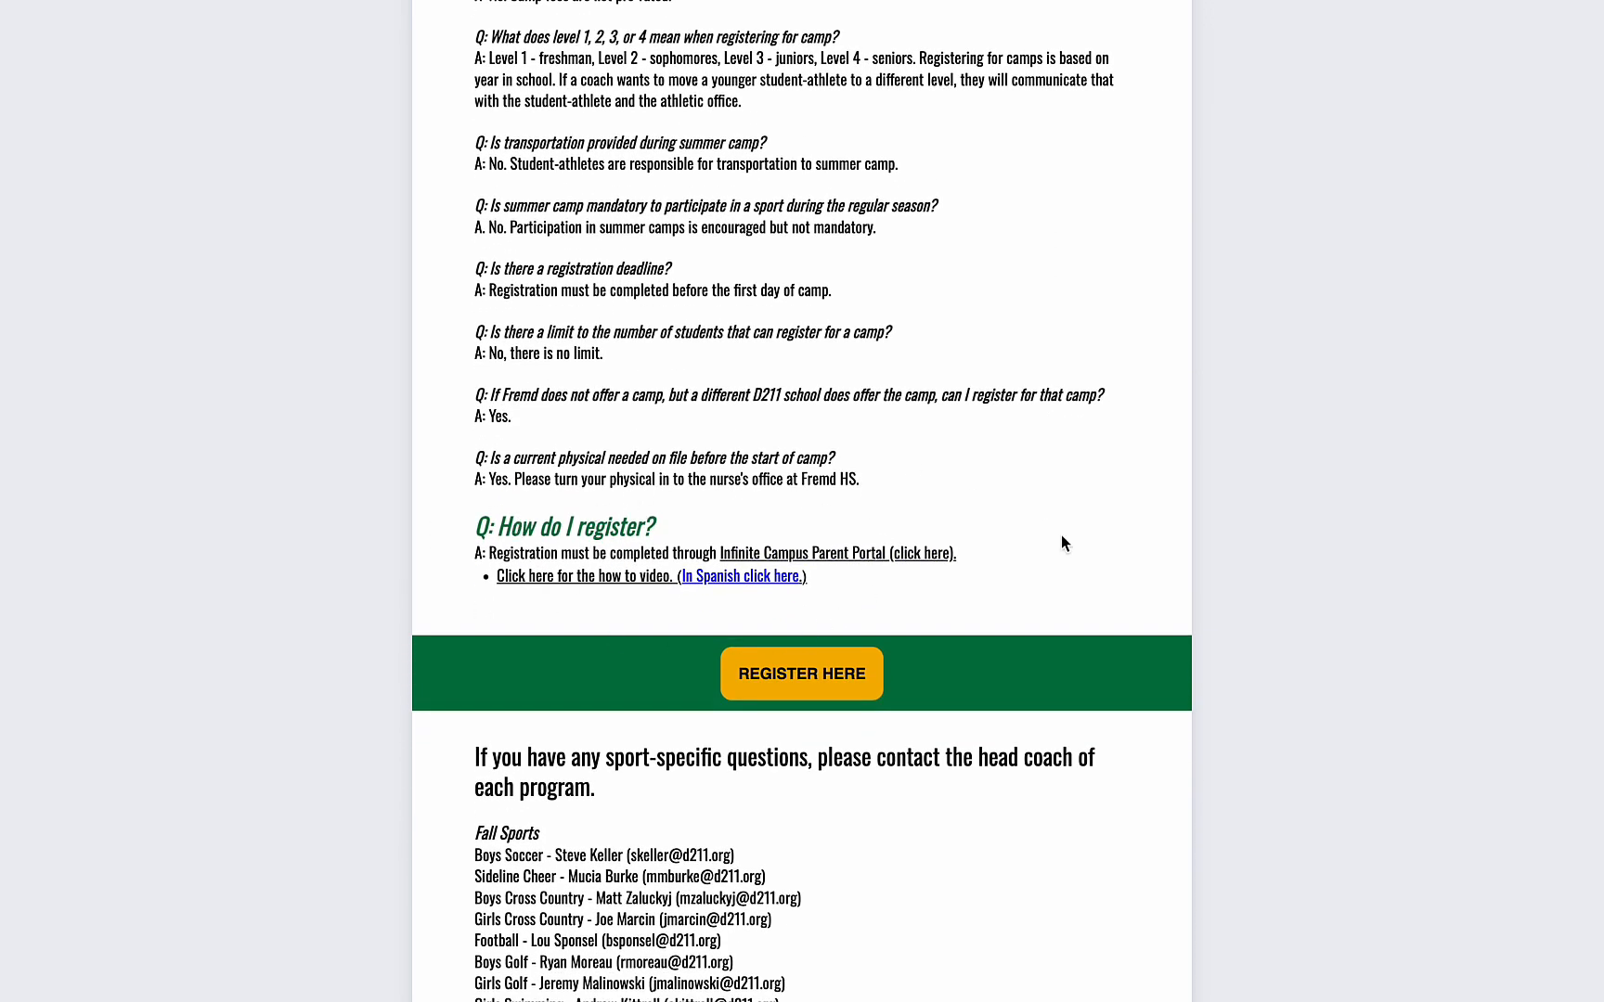
# Review the Fremd Athletics newsletter's head coach contact list by season and its contact footer
pyautogui.scroll(-5, 1062, 543)
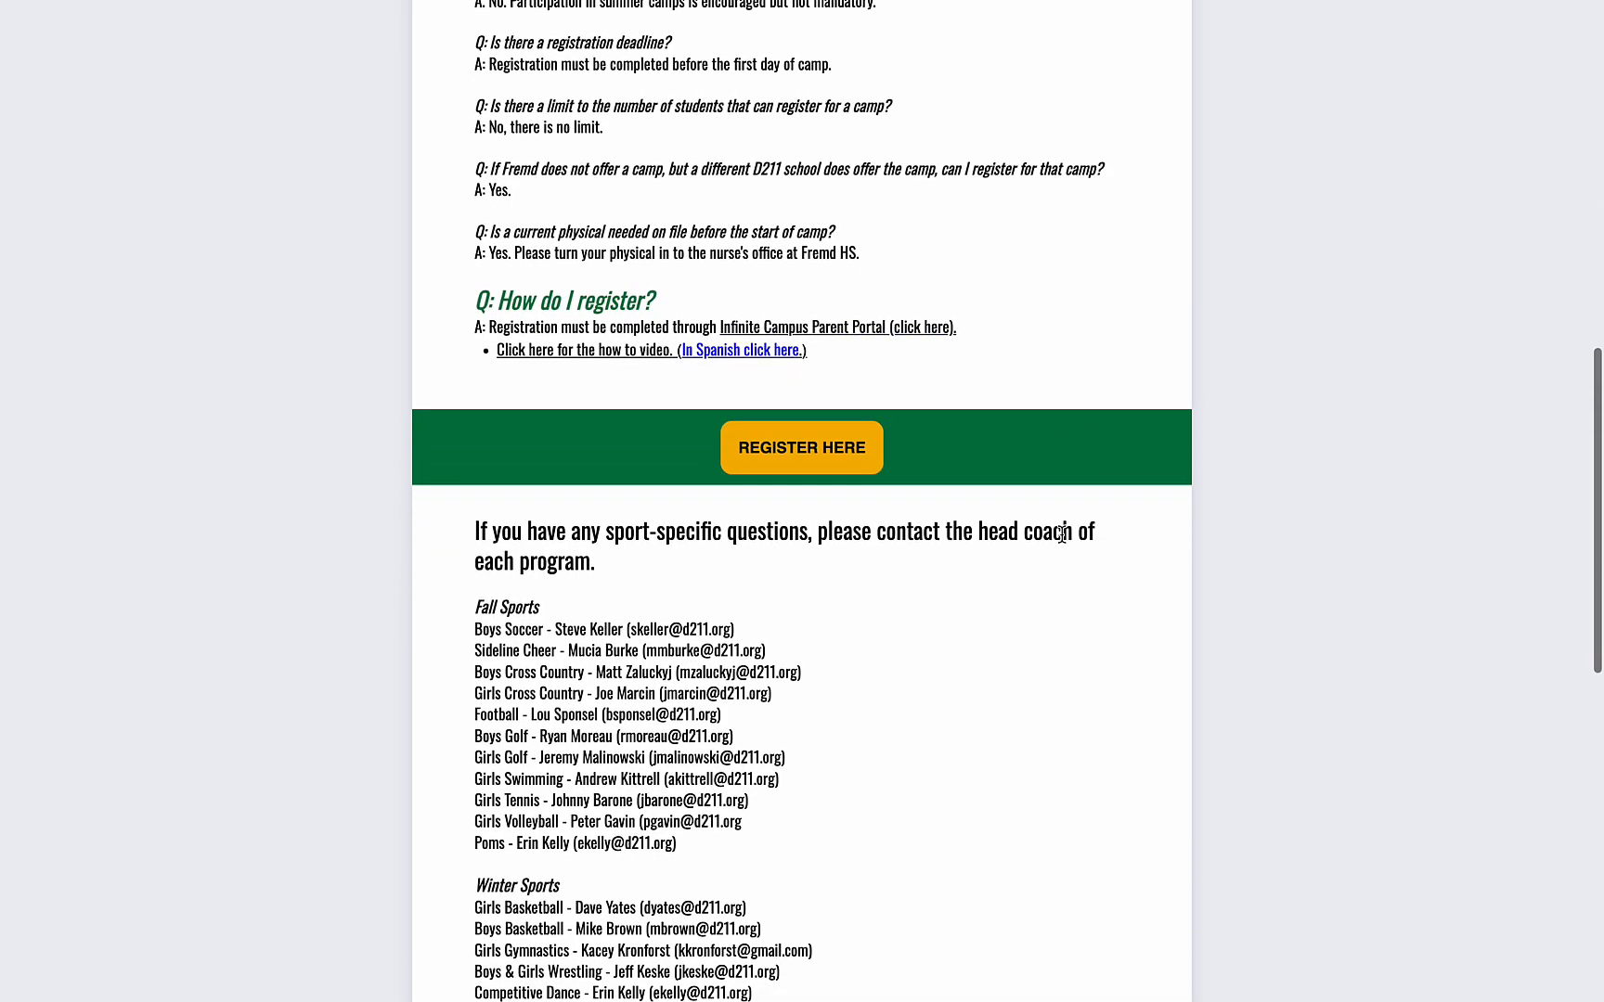
pyautogui.scroll(-4, 1061, 534)
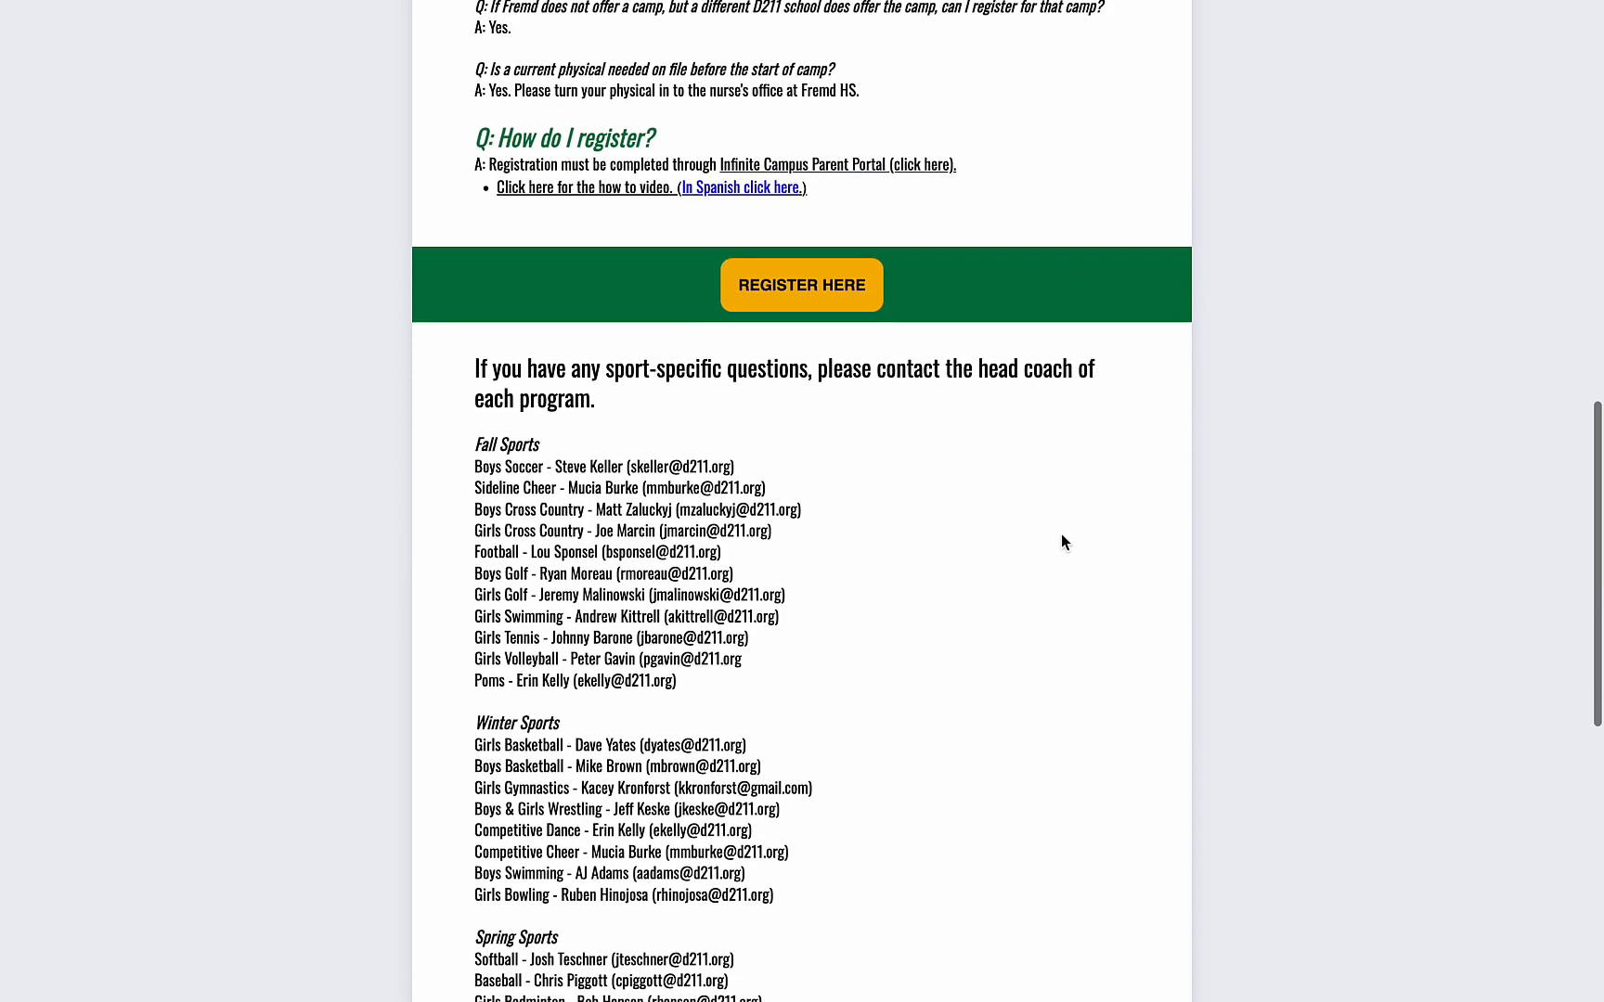
pyautogui.scroll(-5, 1060, 536)
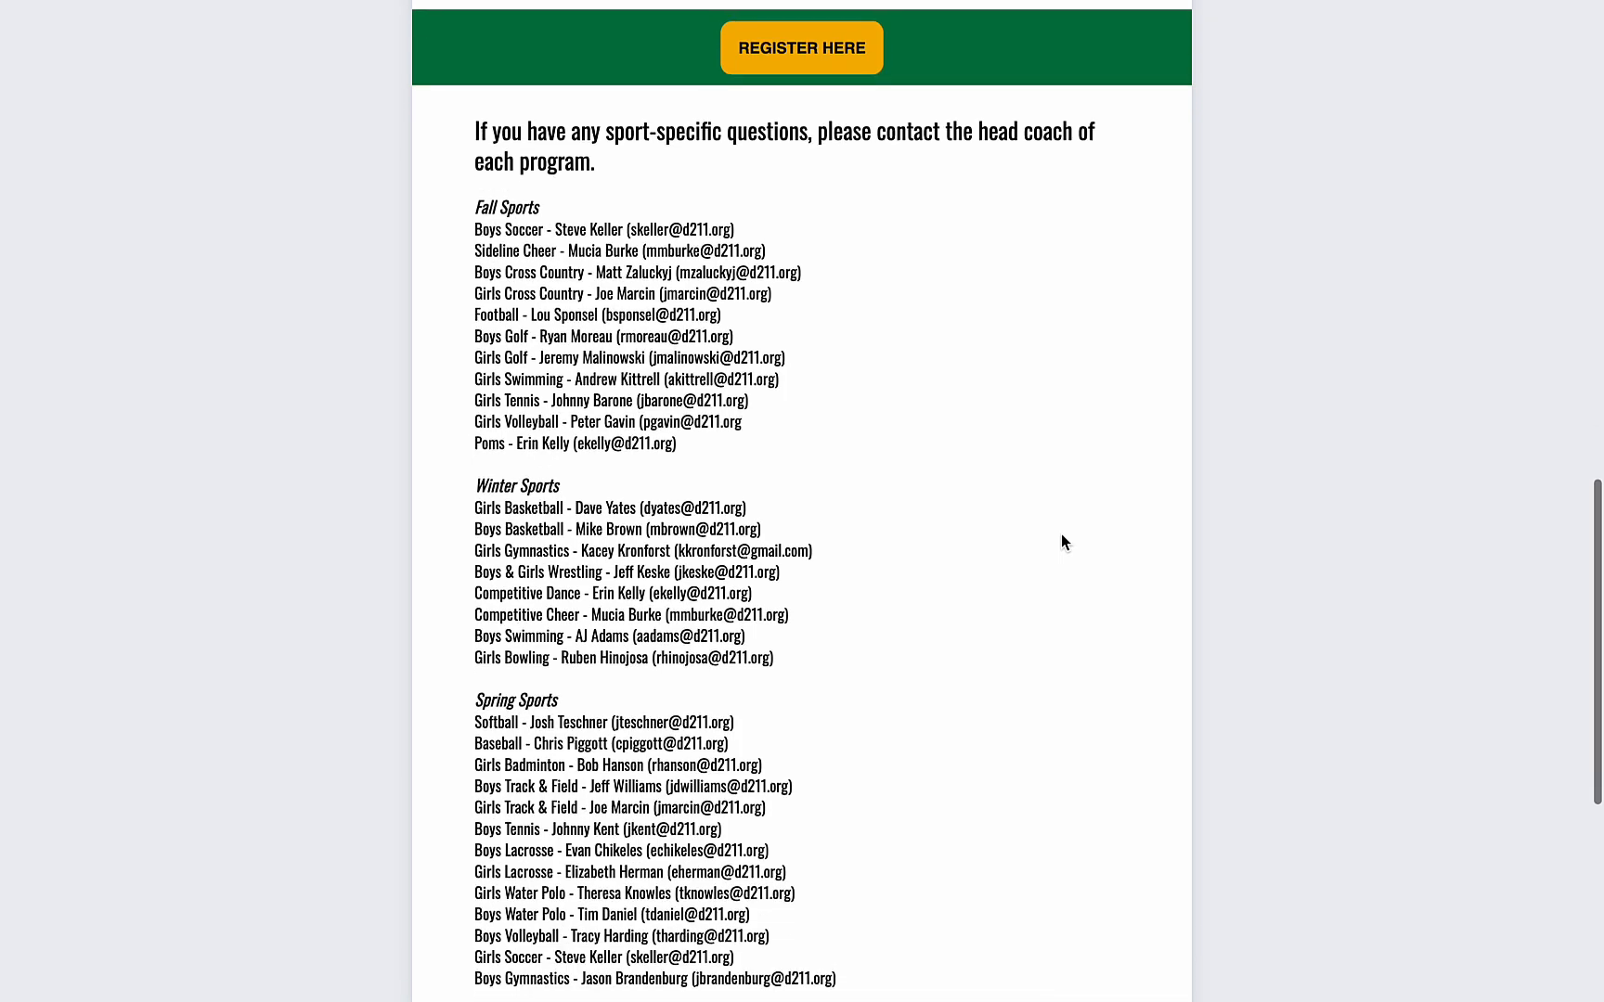
pyautogui.scroll(-5, 1061, 534)
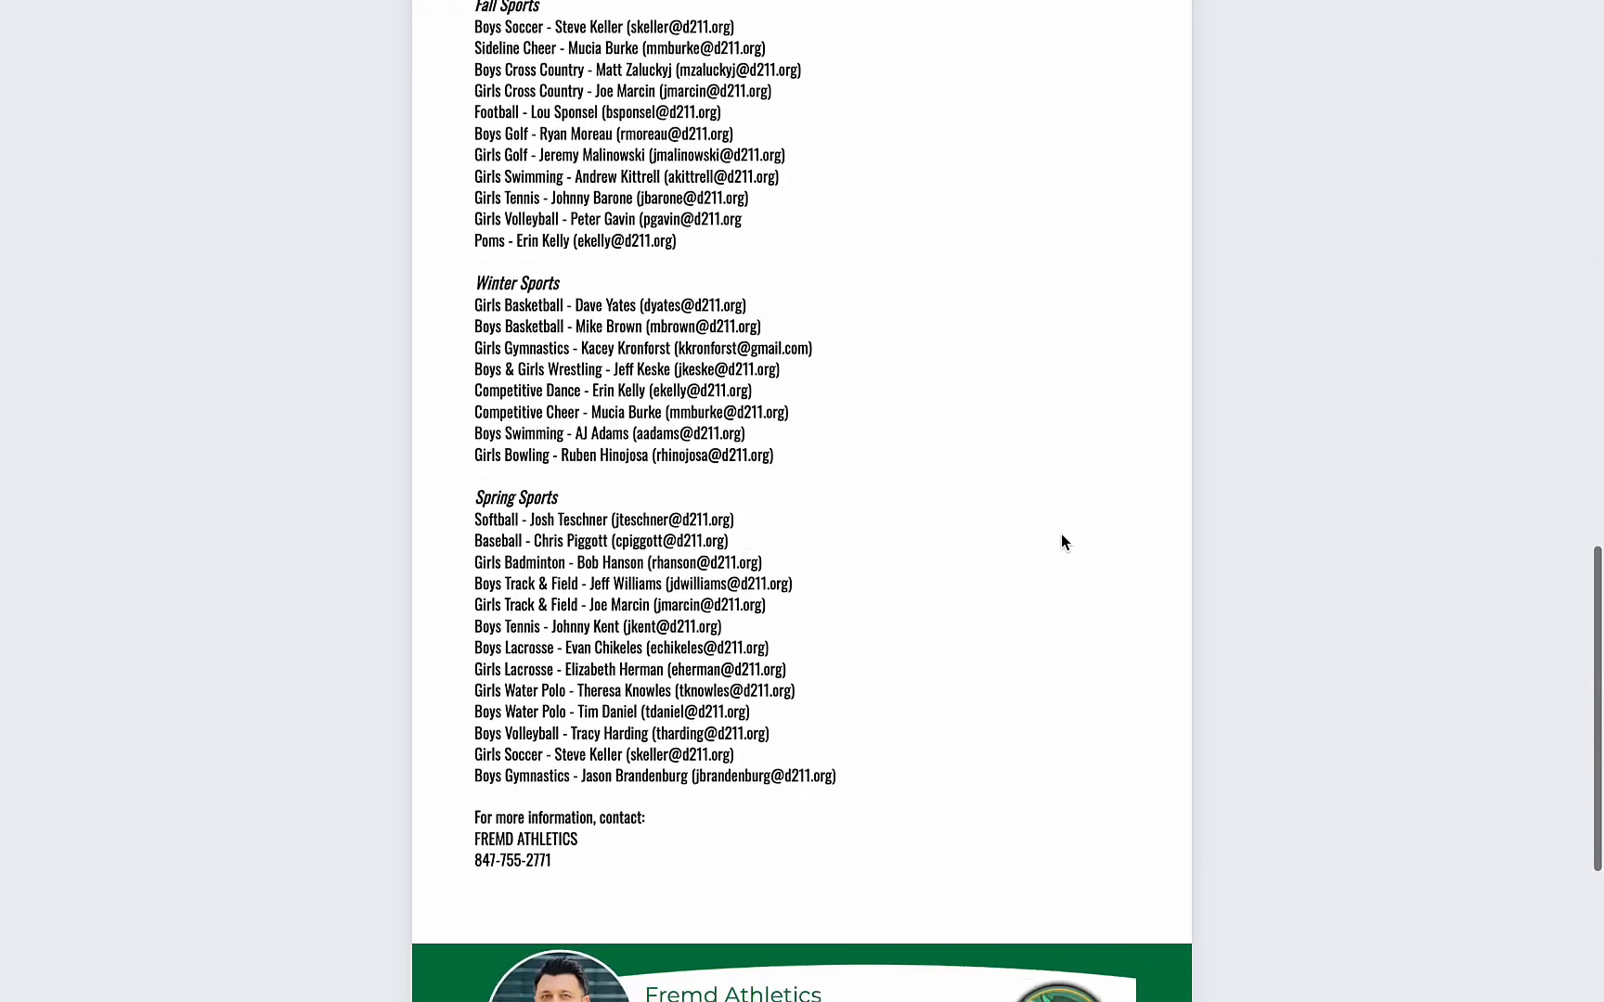
pyautogui.scroll(-7, 1061, 533)
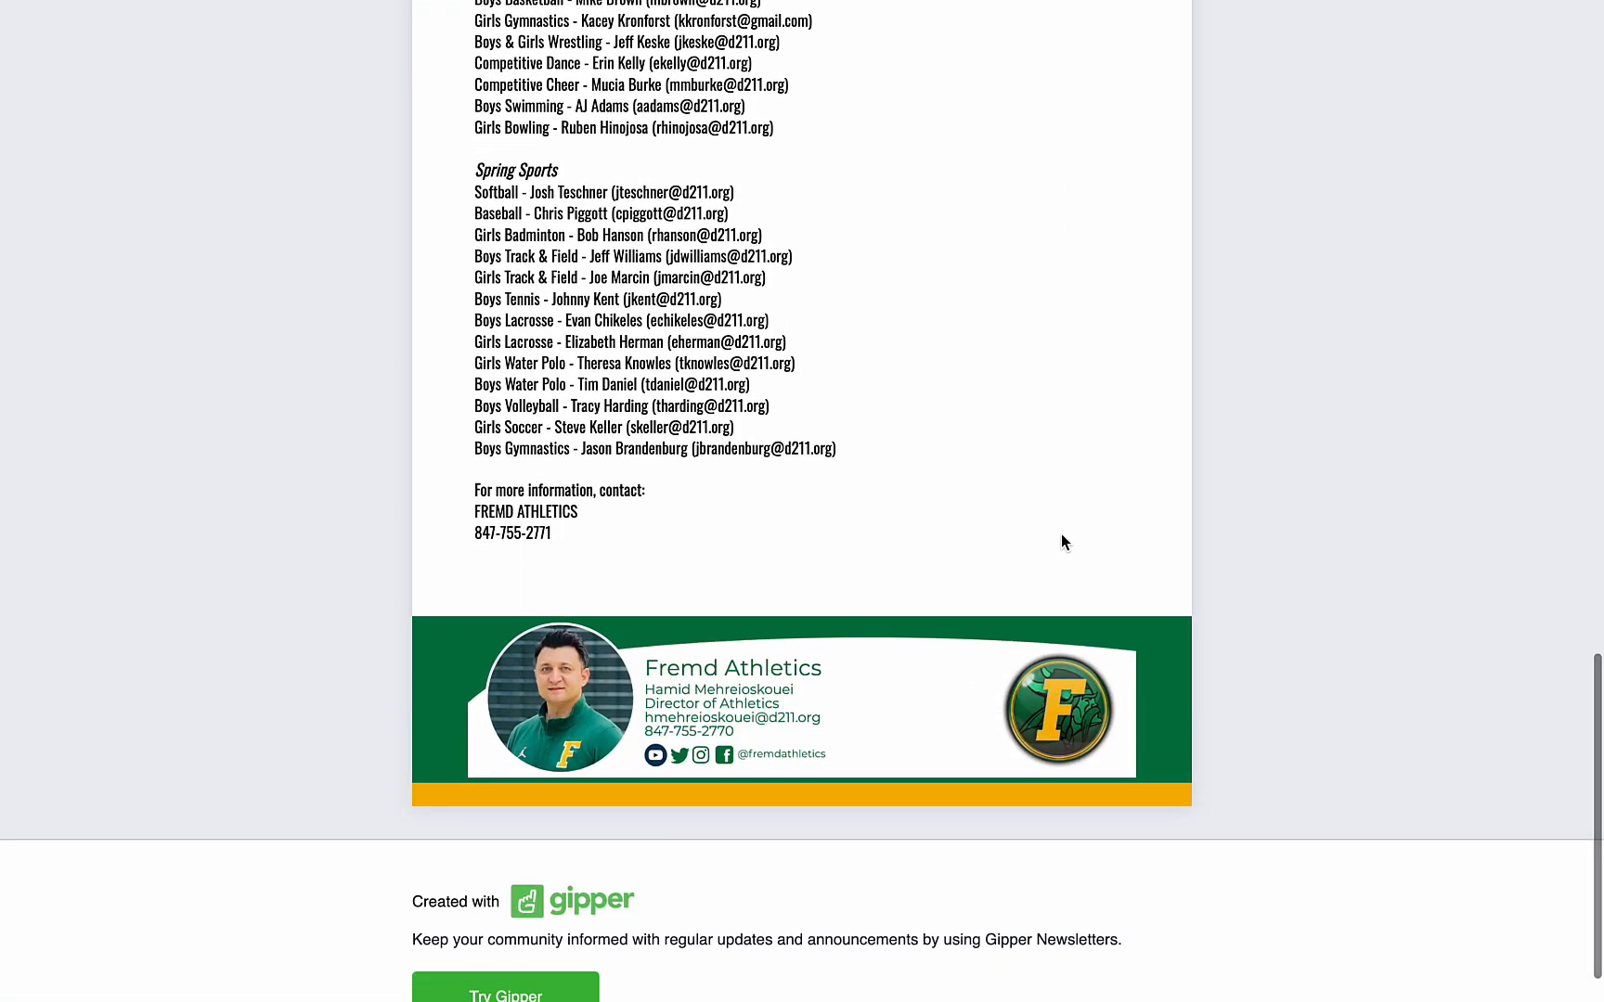
pyautogui.scroll(20, 1061, 533)
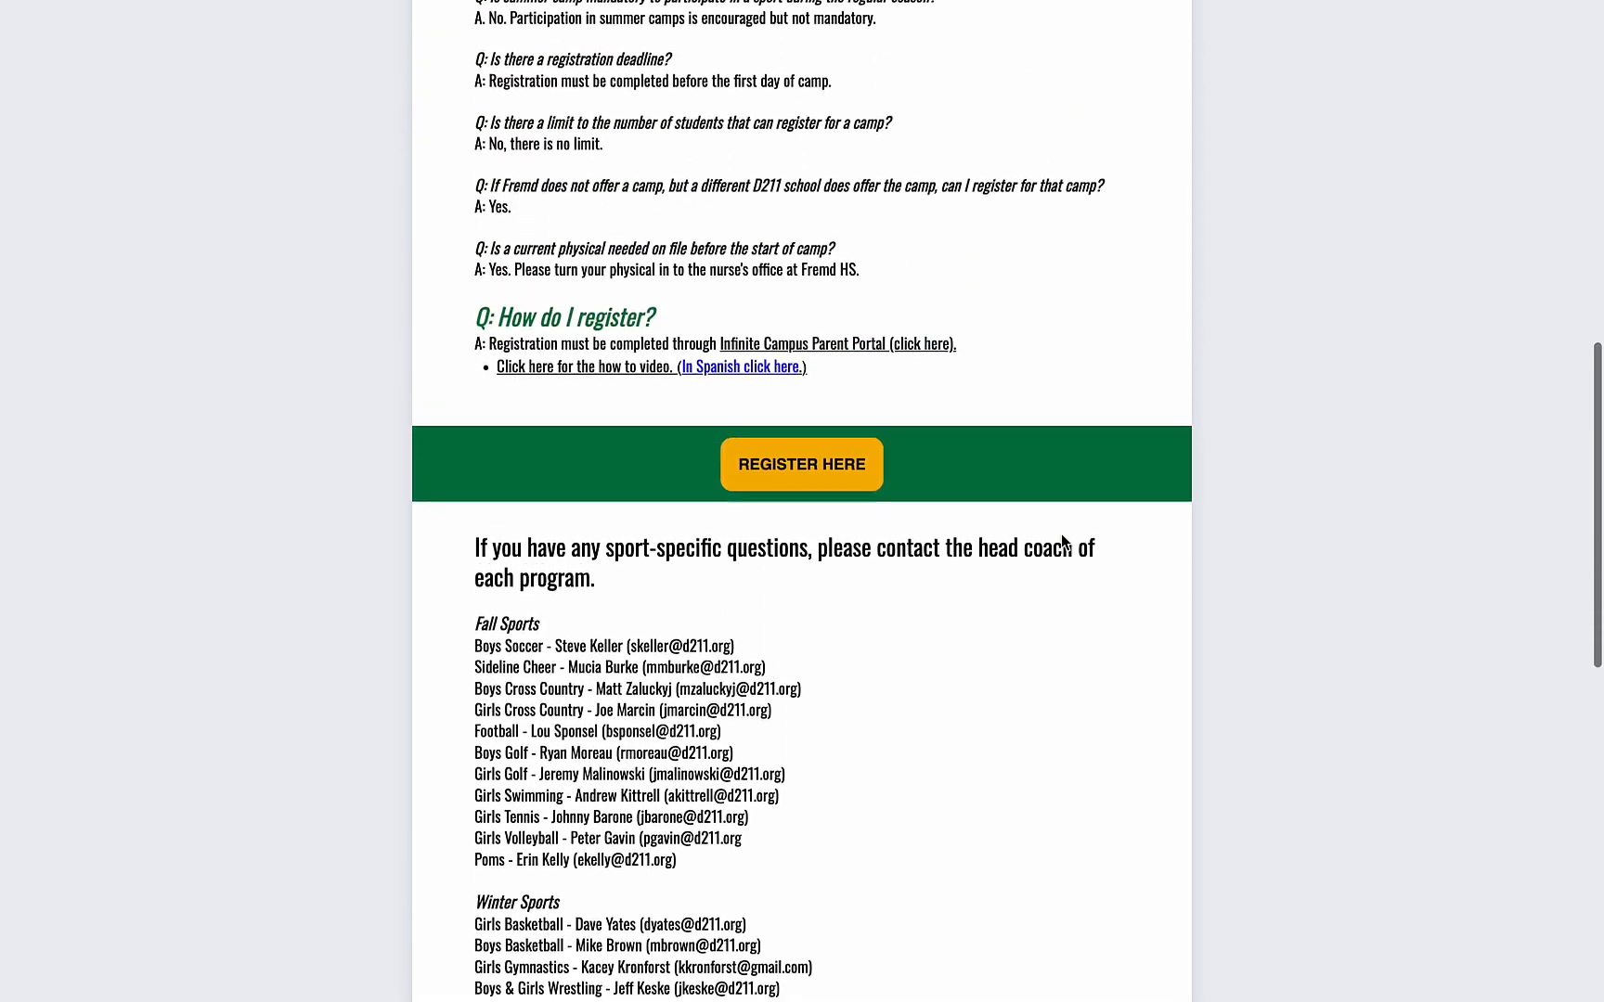